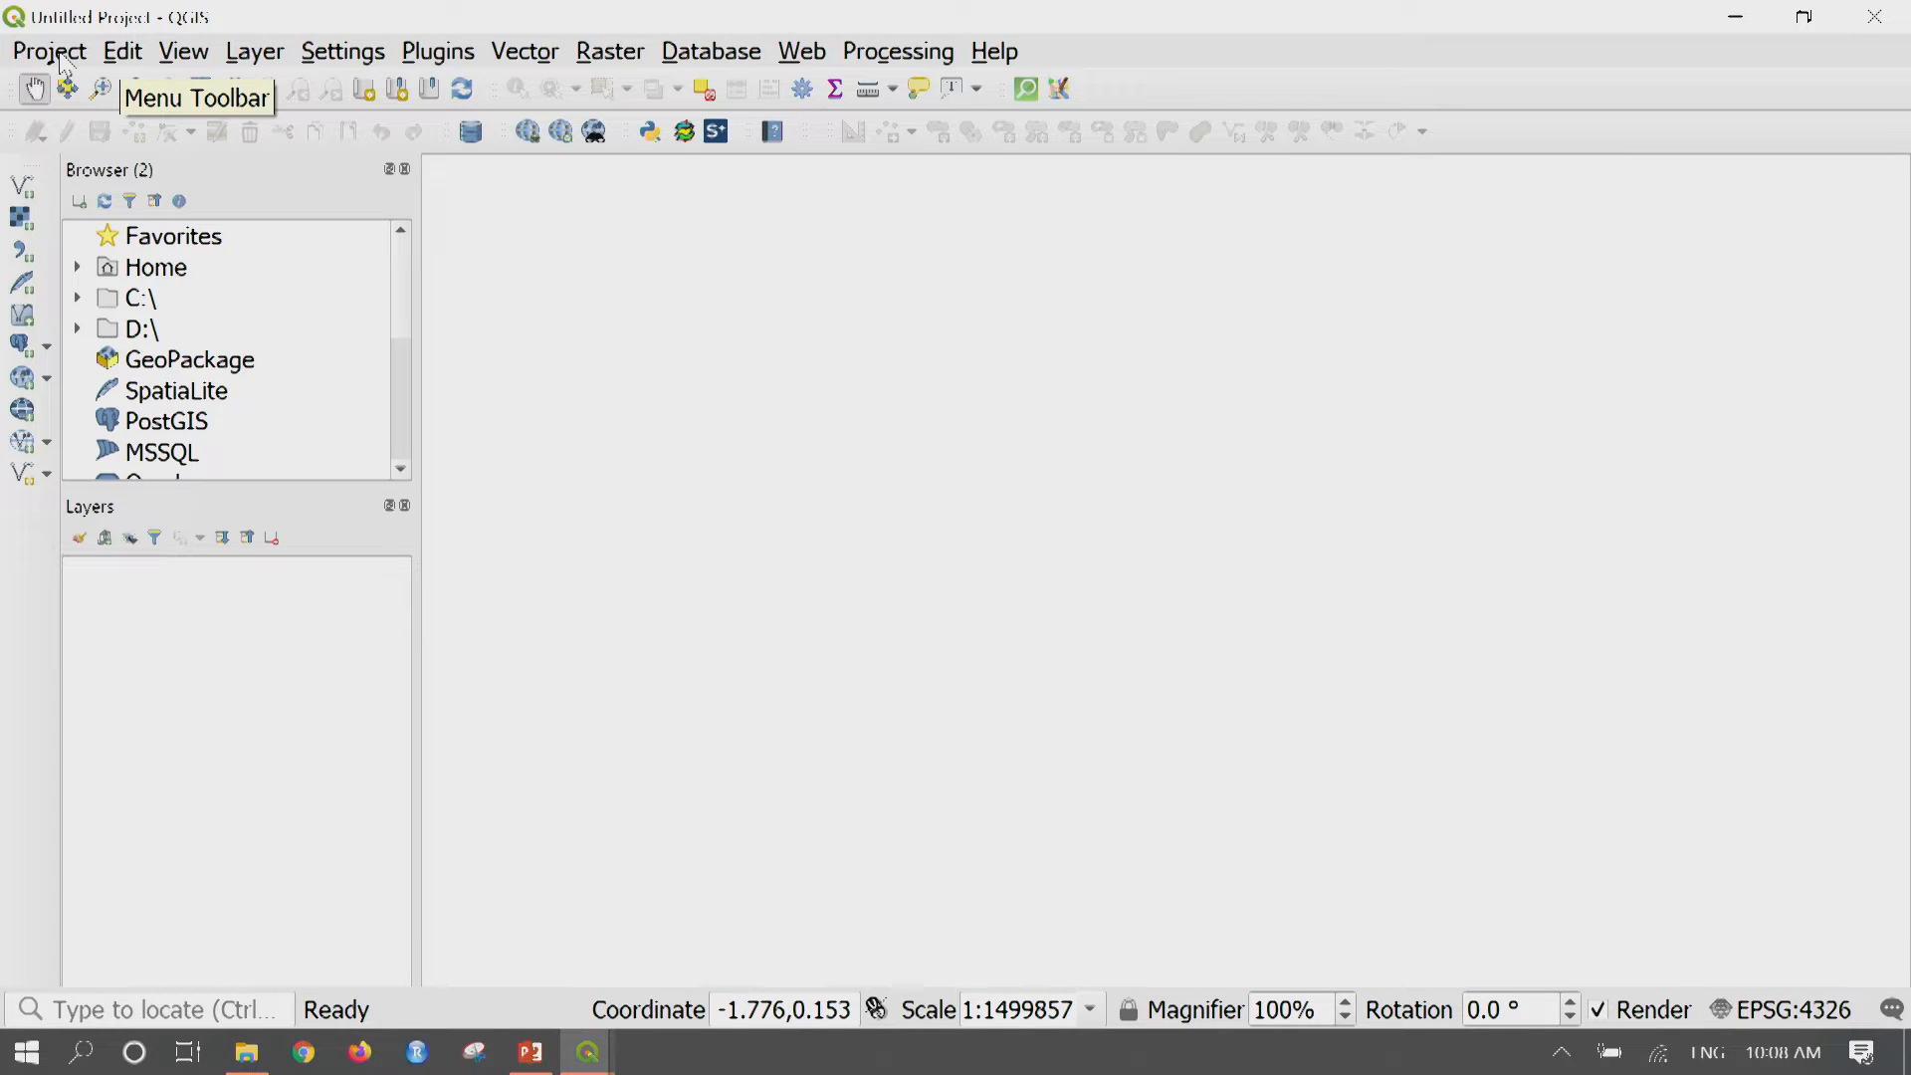
left_click(133, 54)
left_click(129, 55)
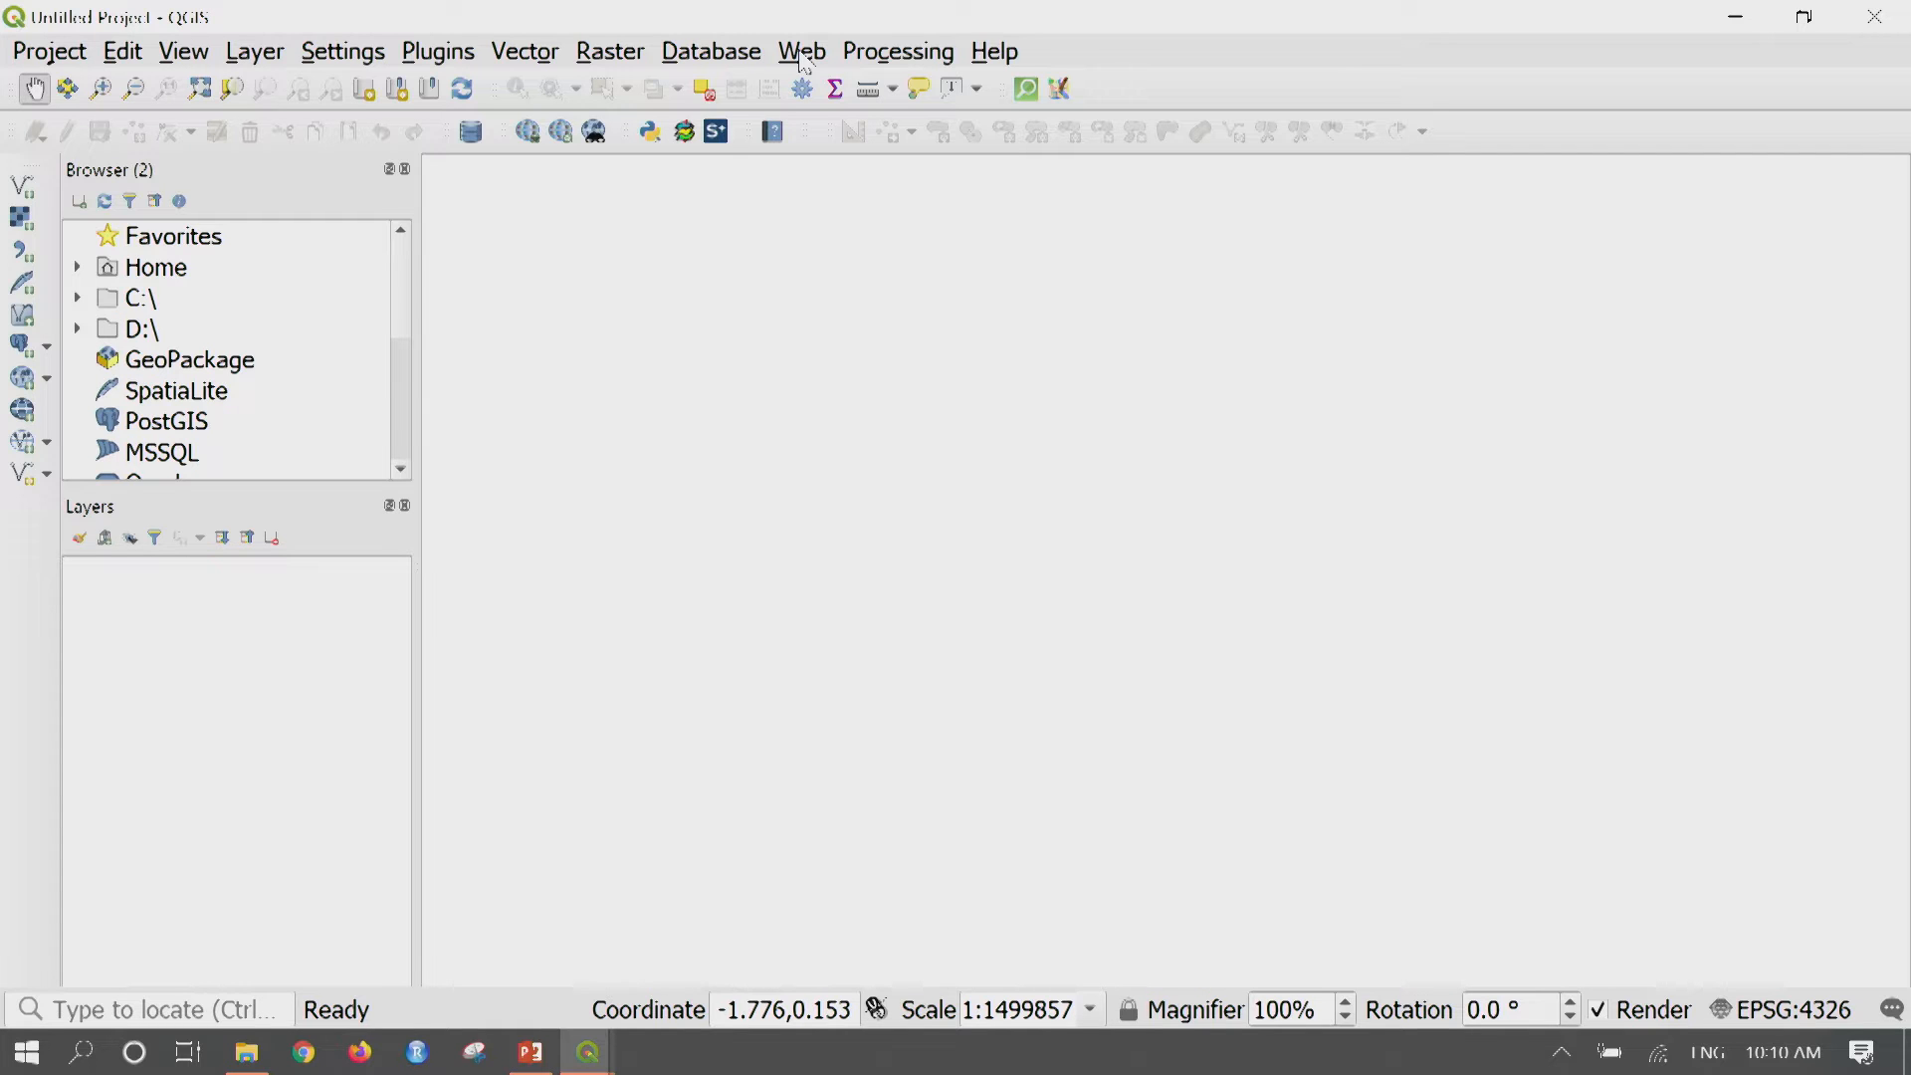
left_click(909, 55)
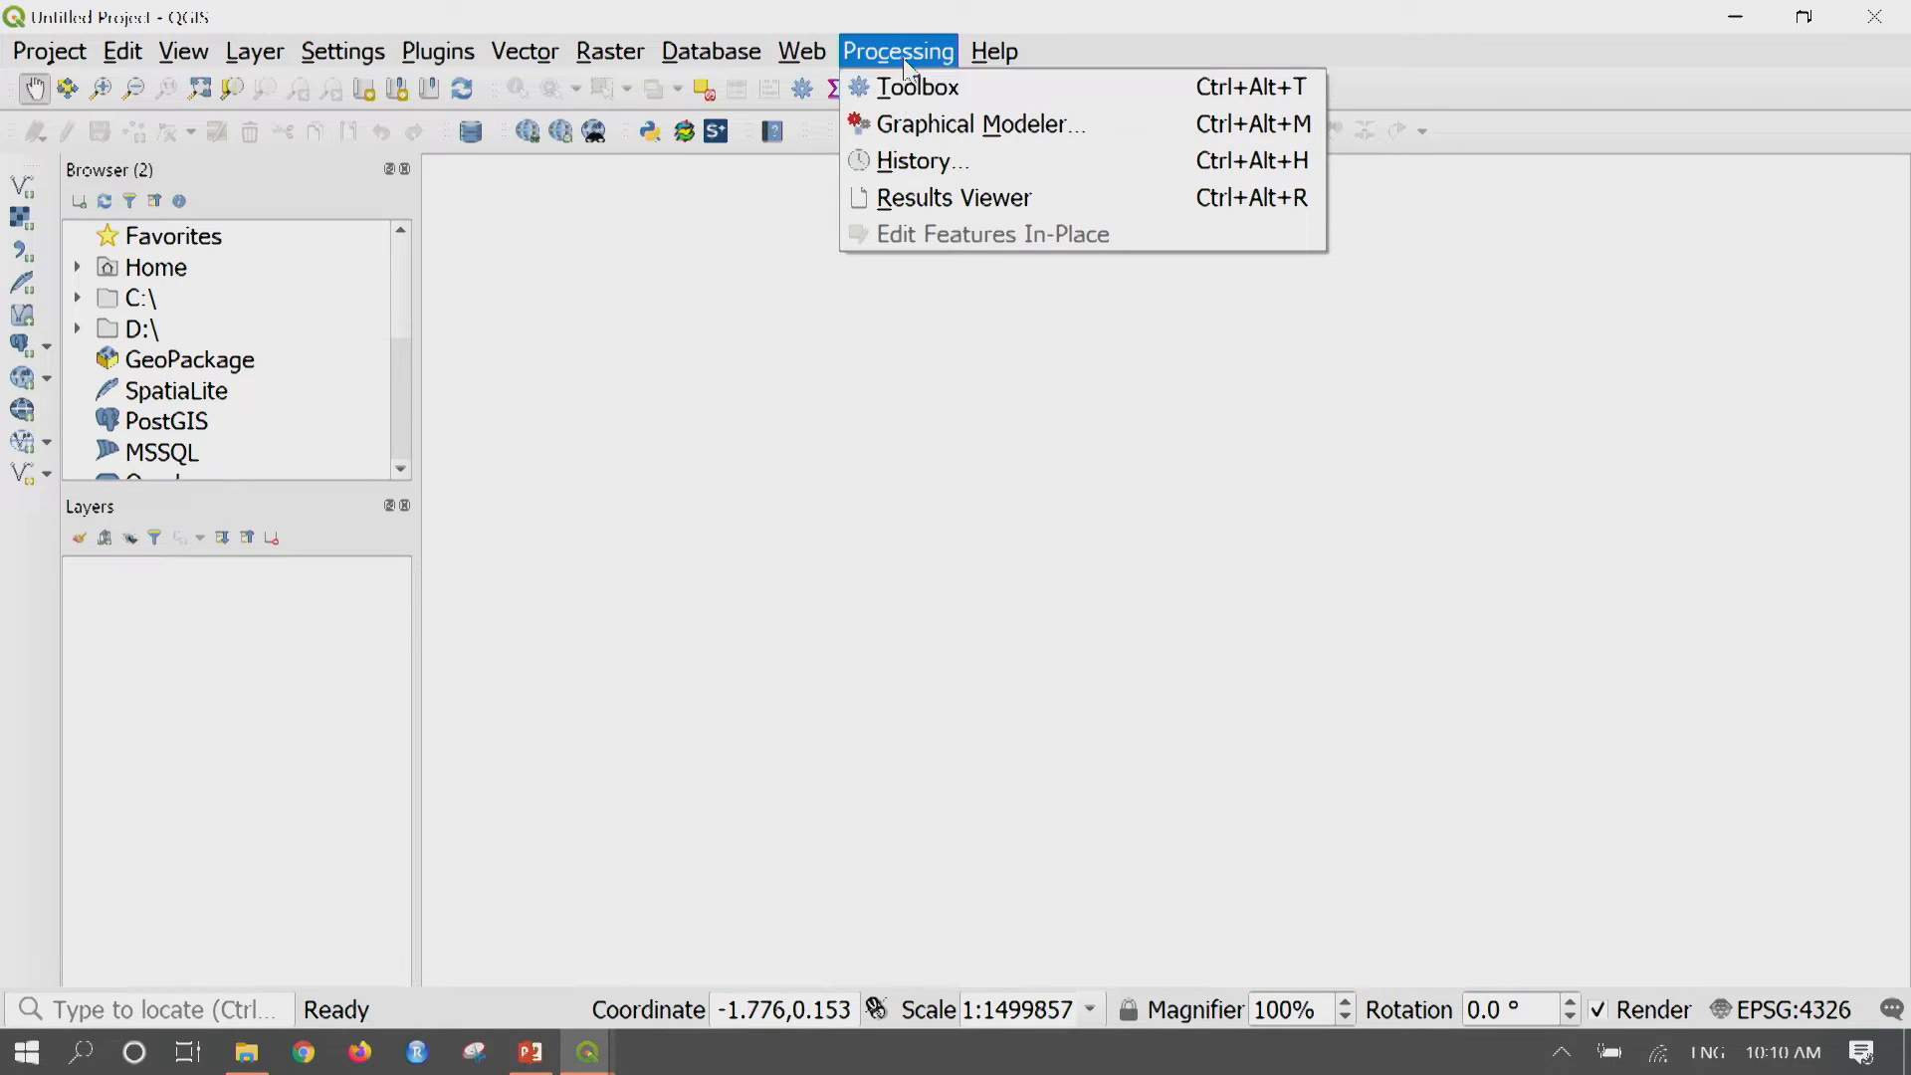
left_click(905, 52)
left_click(995, 52)
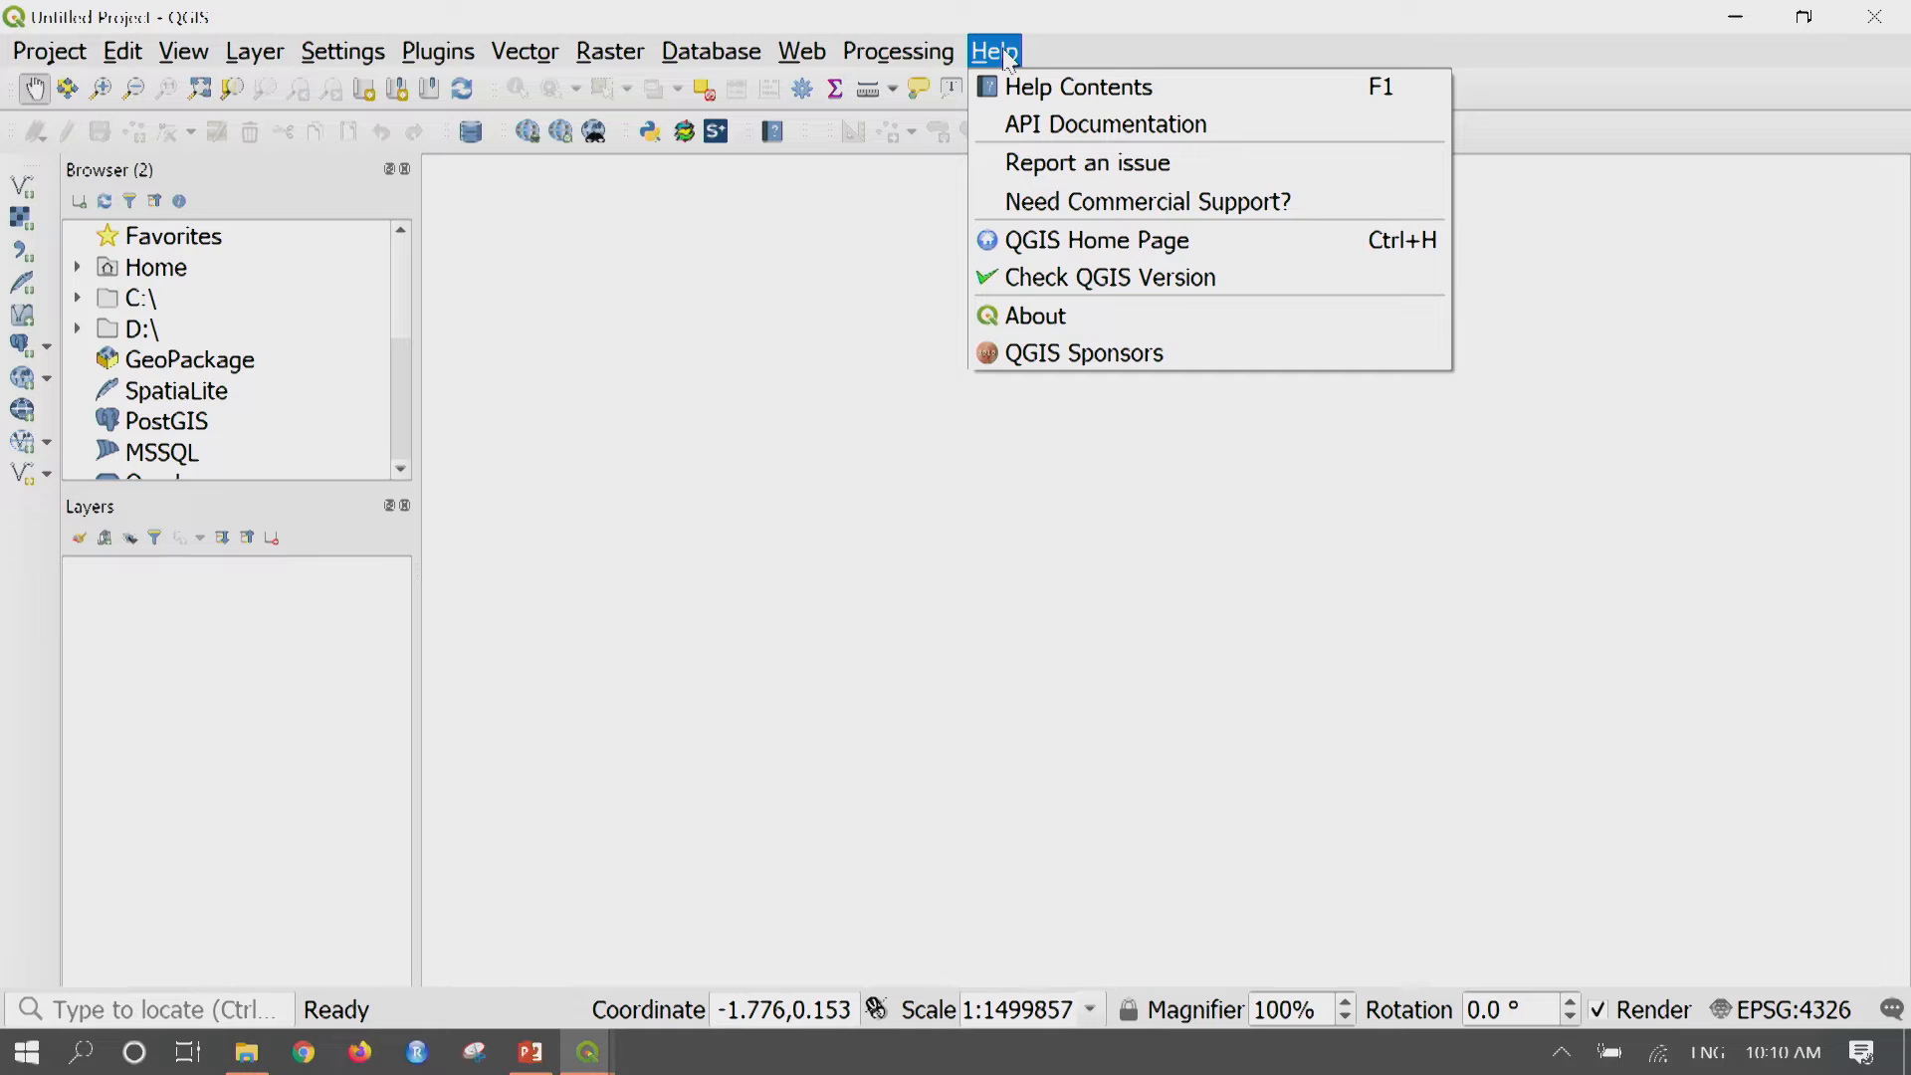
left_click(1067, 62)
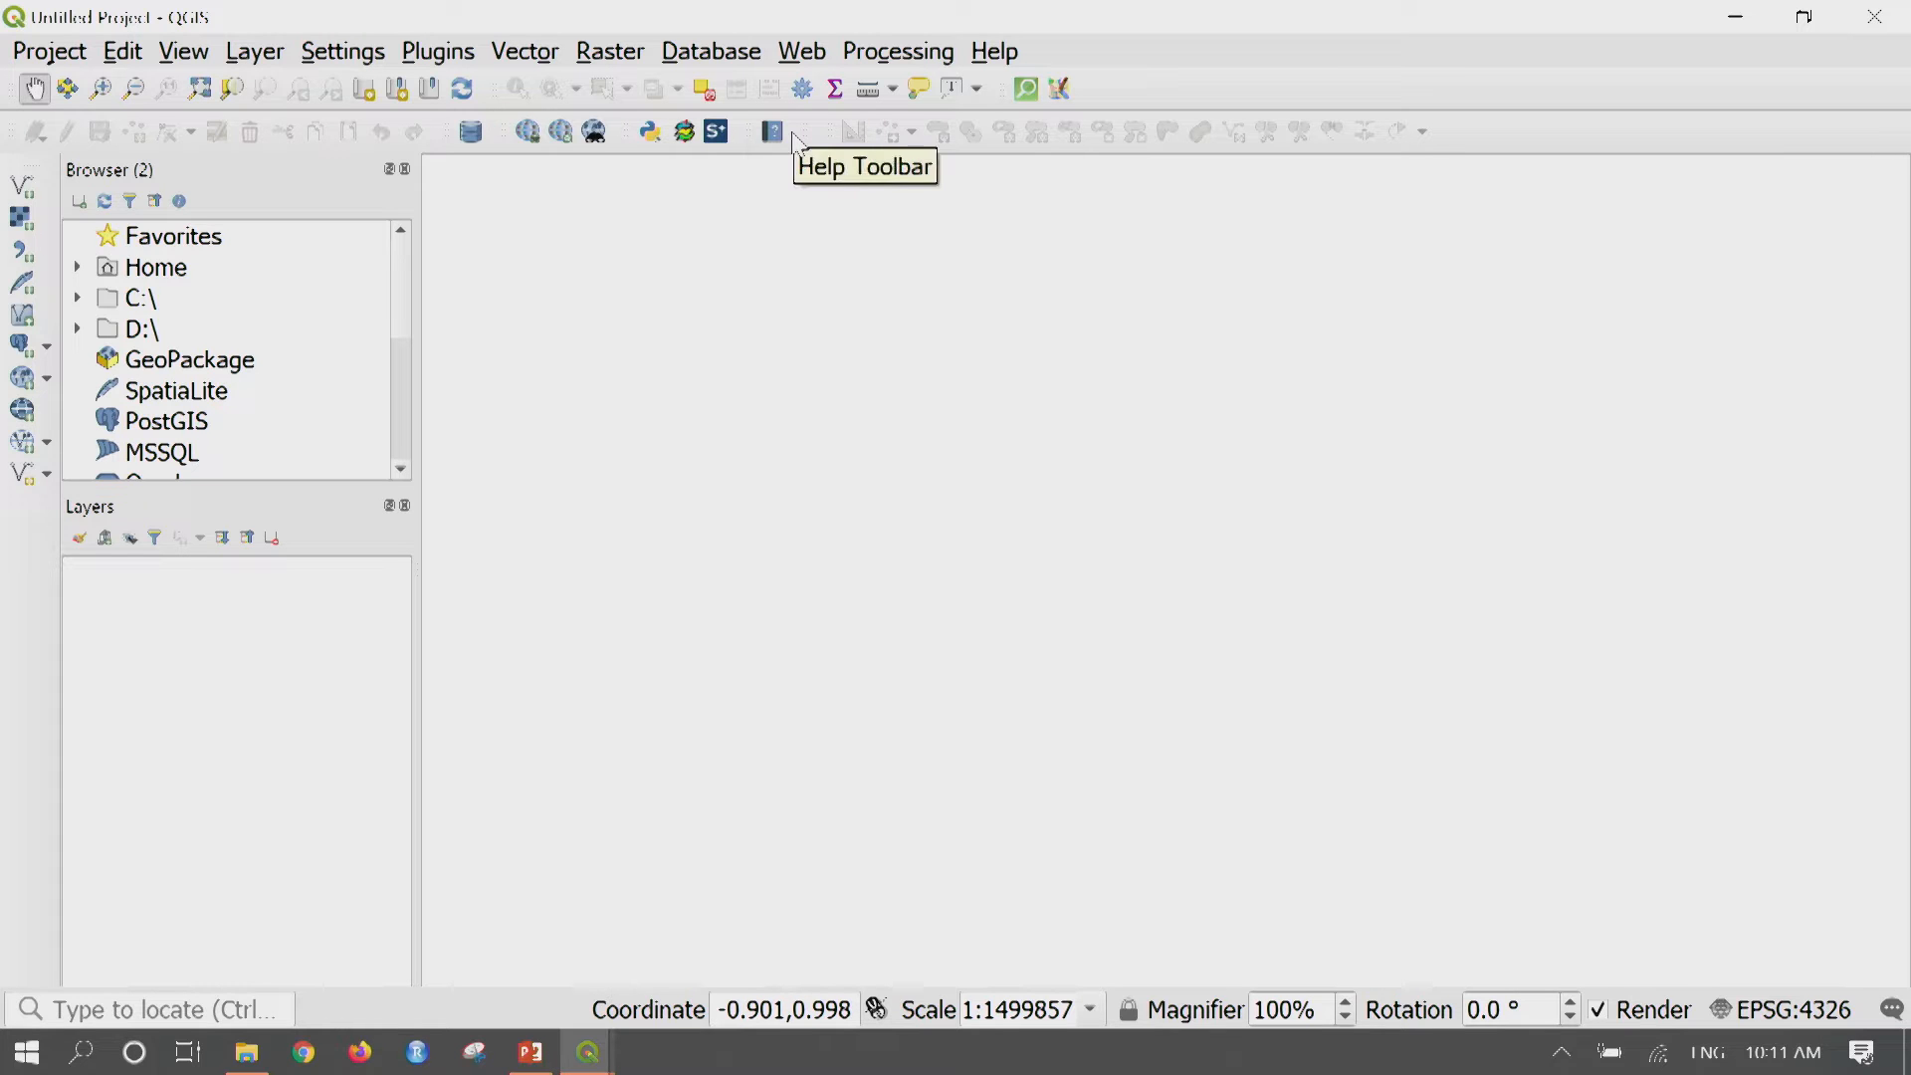
right_click(1545, 96)
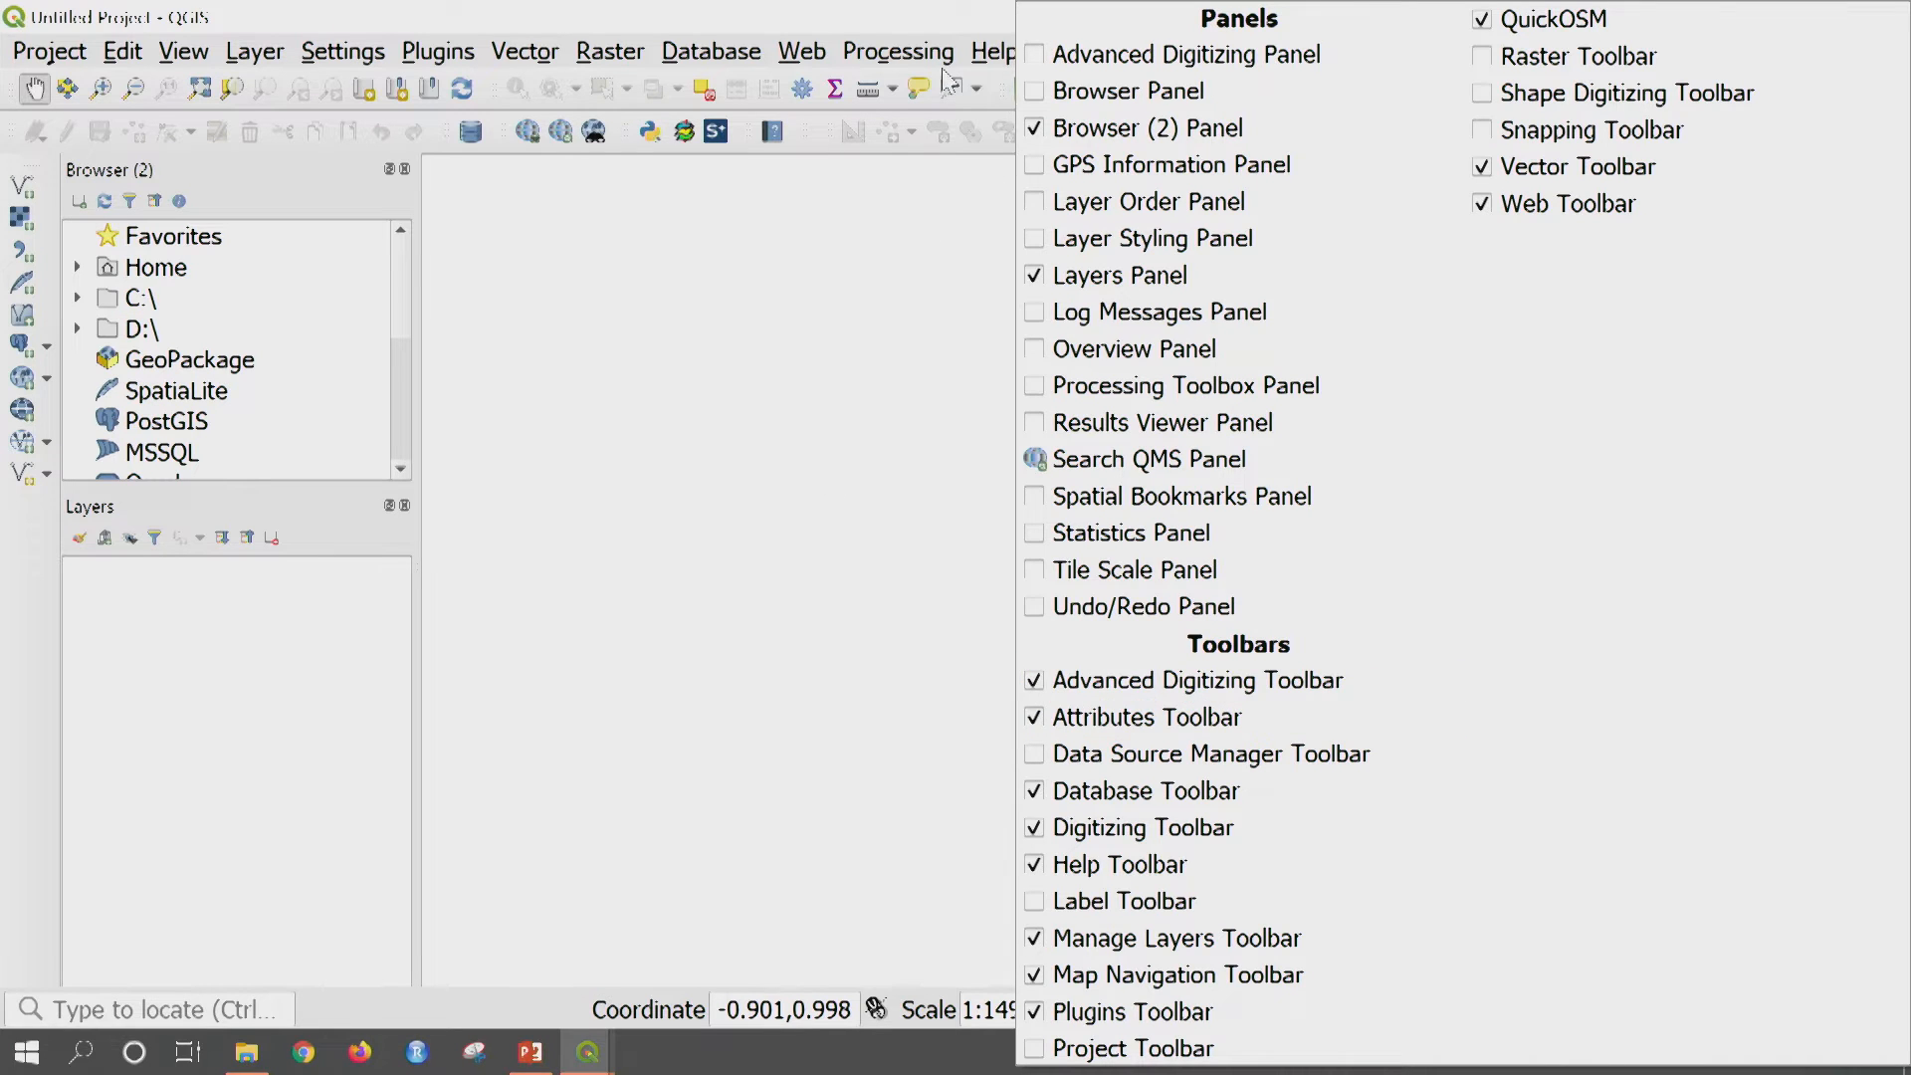
left_click(913, 25)
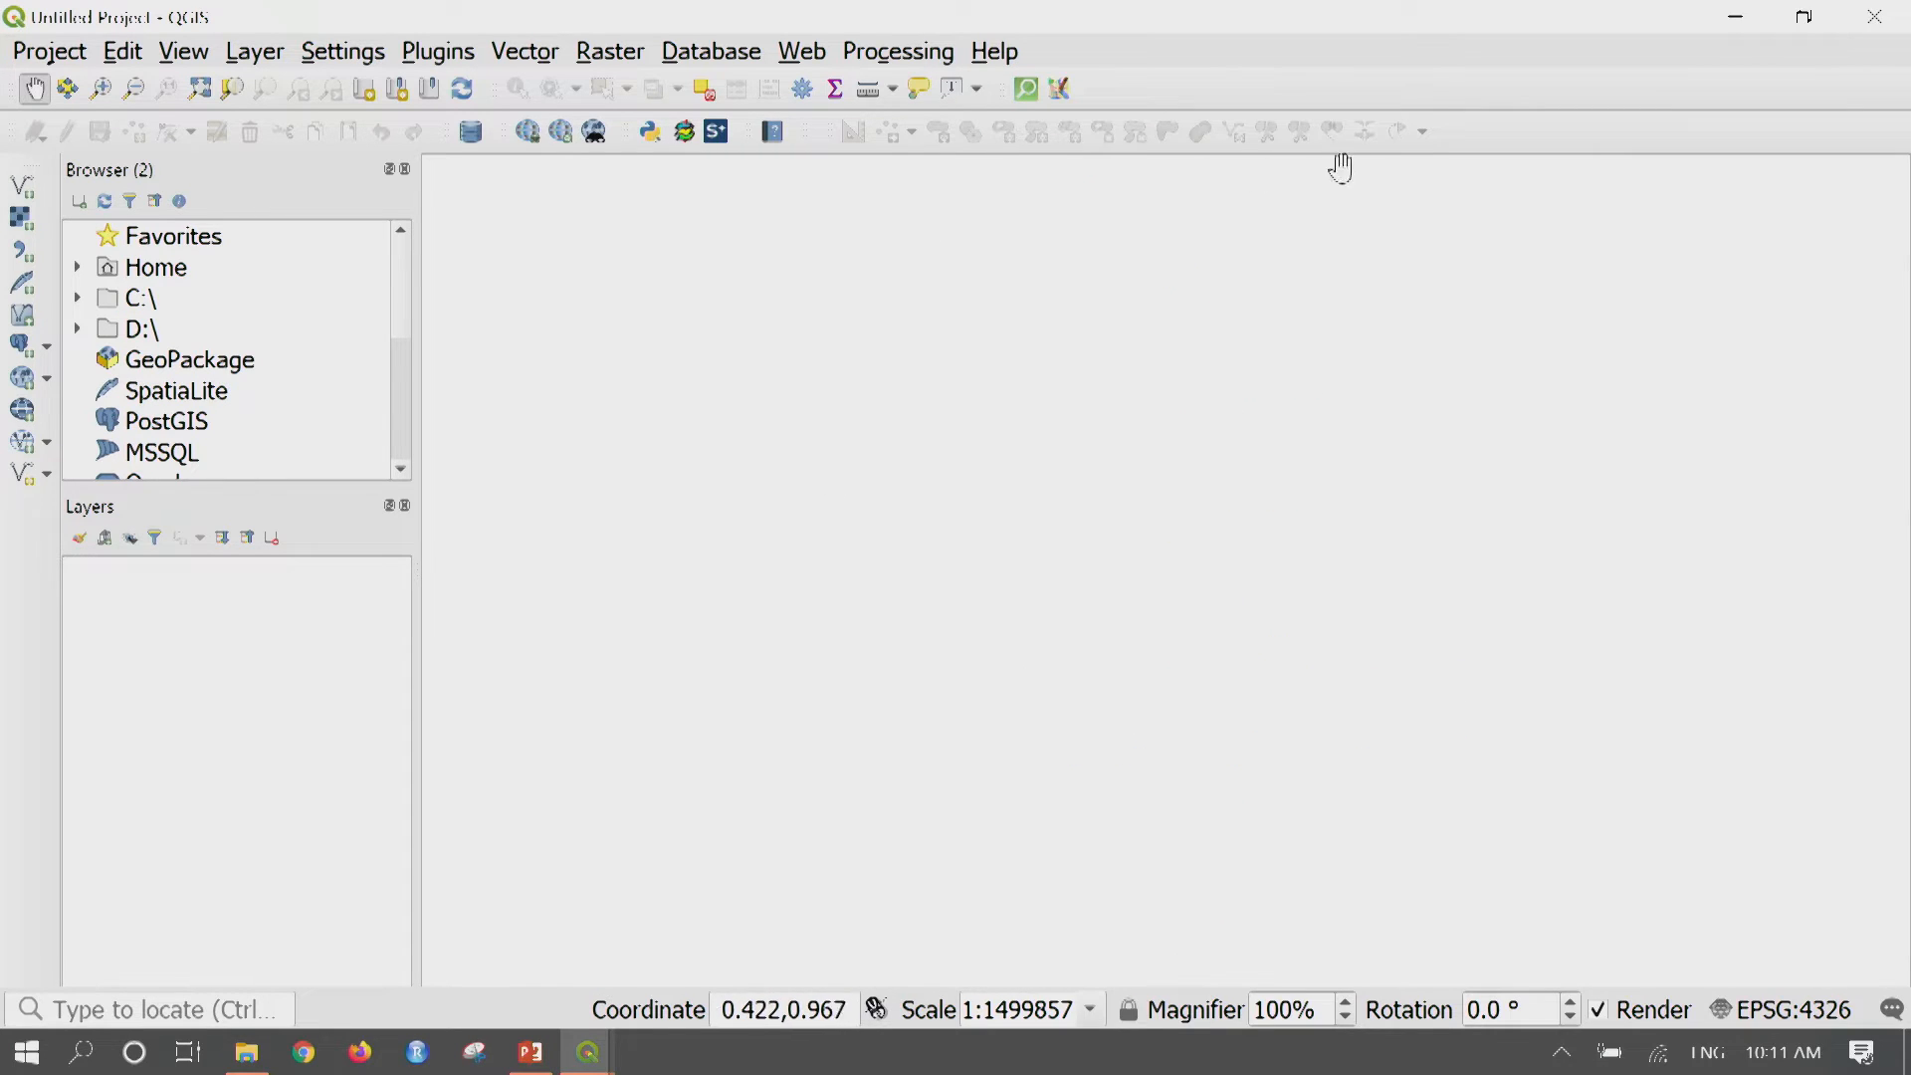
right_click(1545, 99)
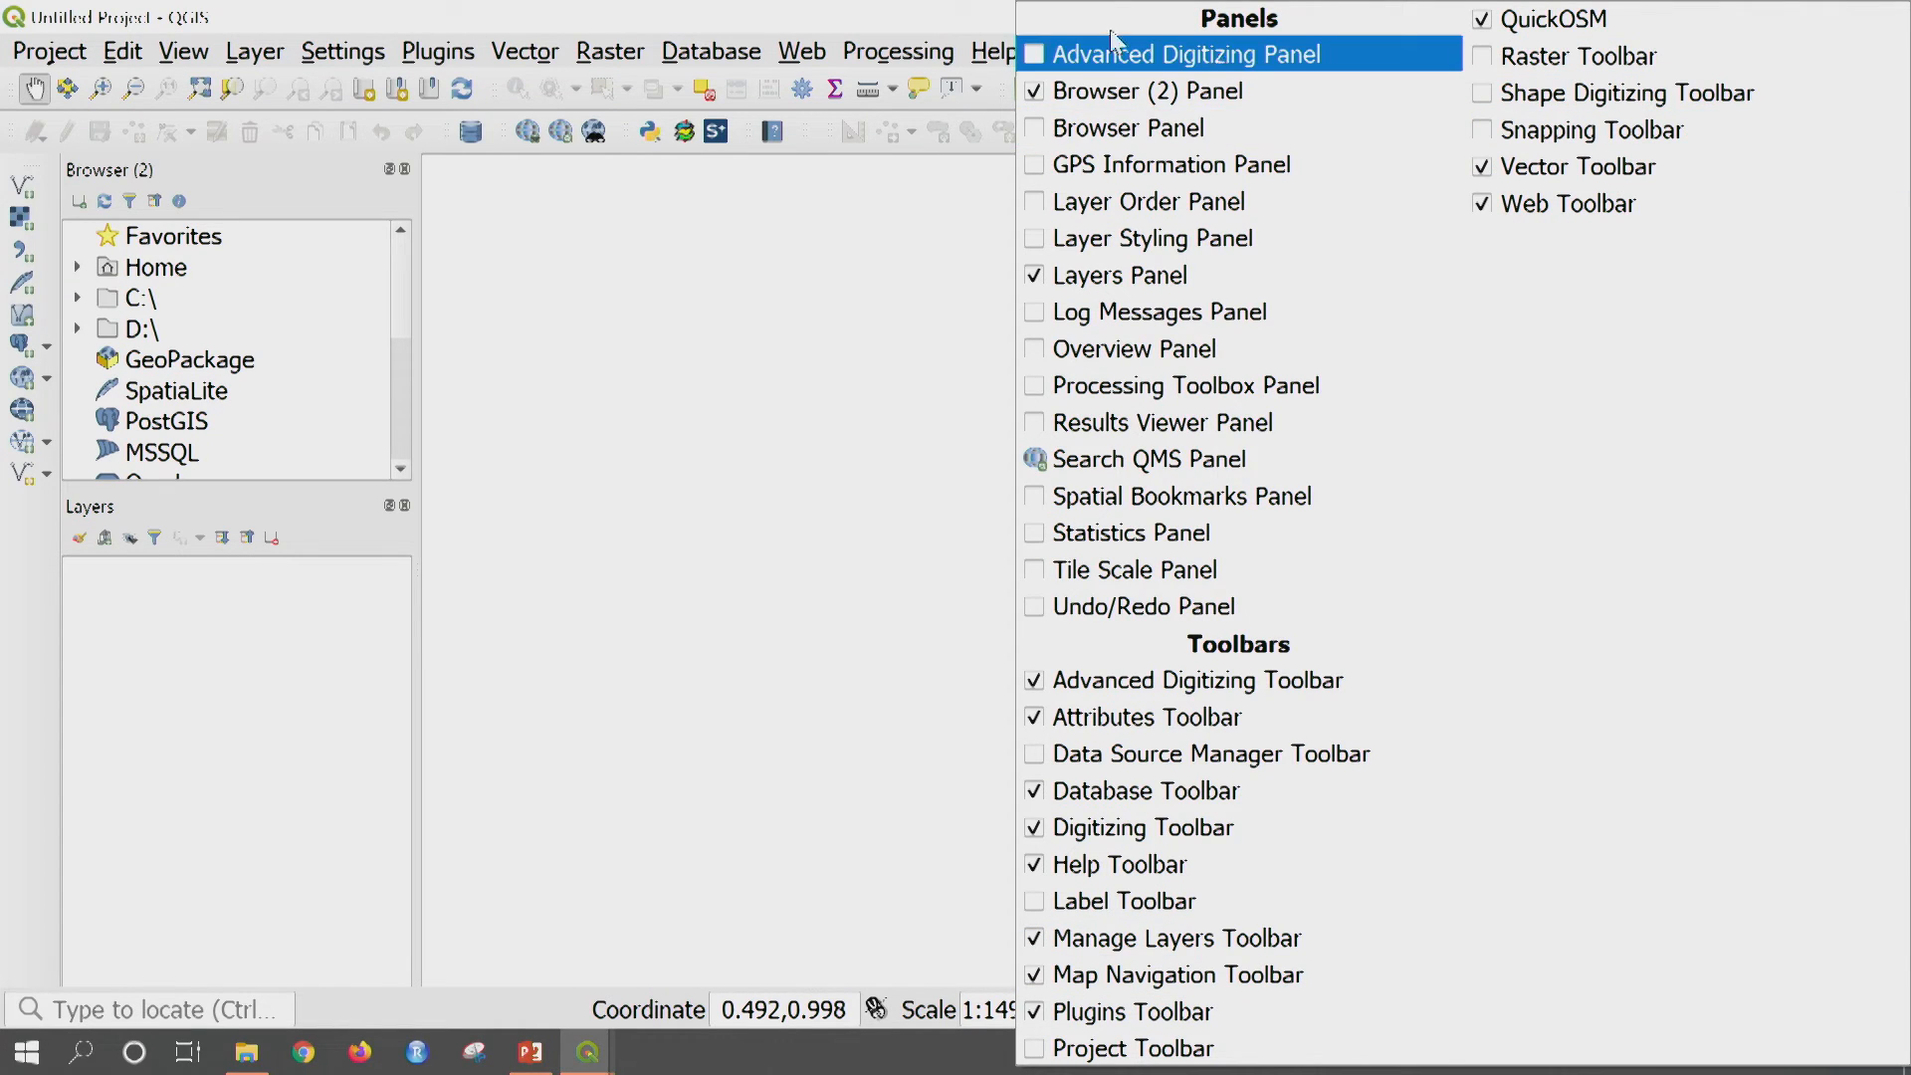
left_click(962, 20)
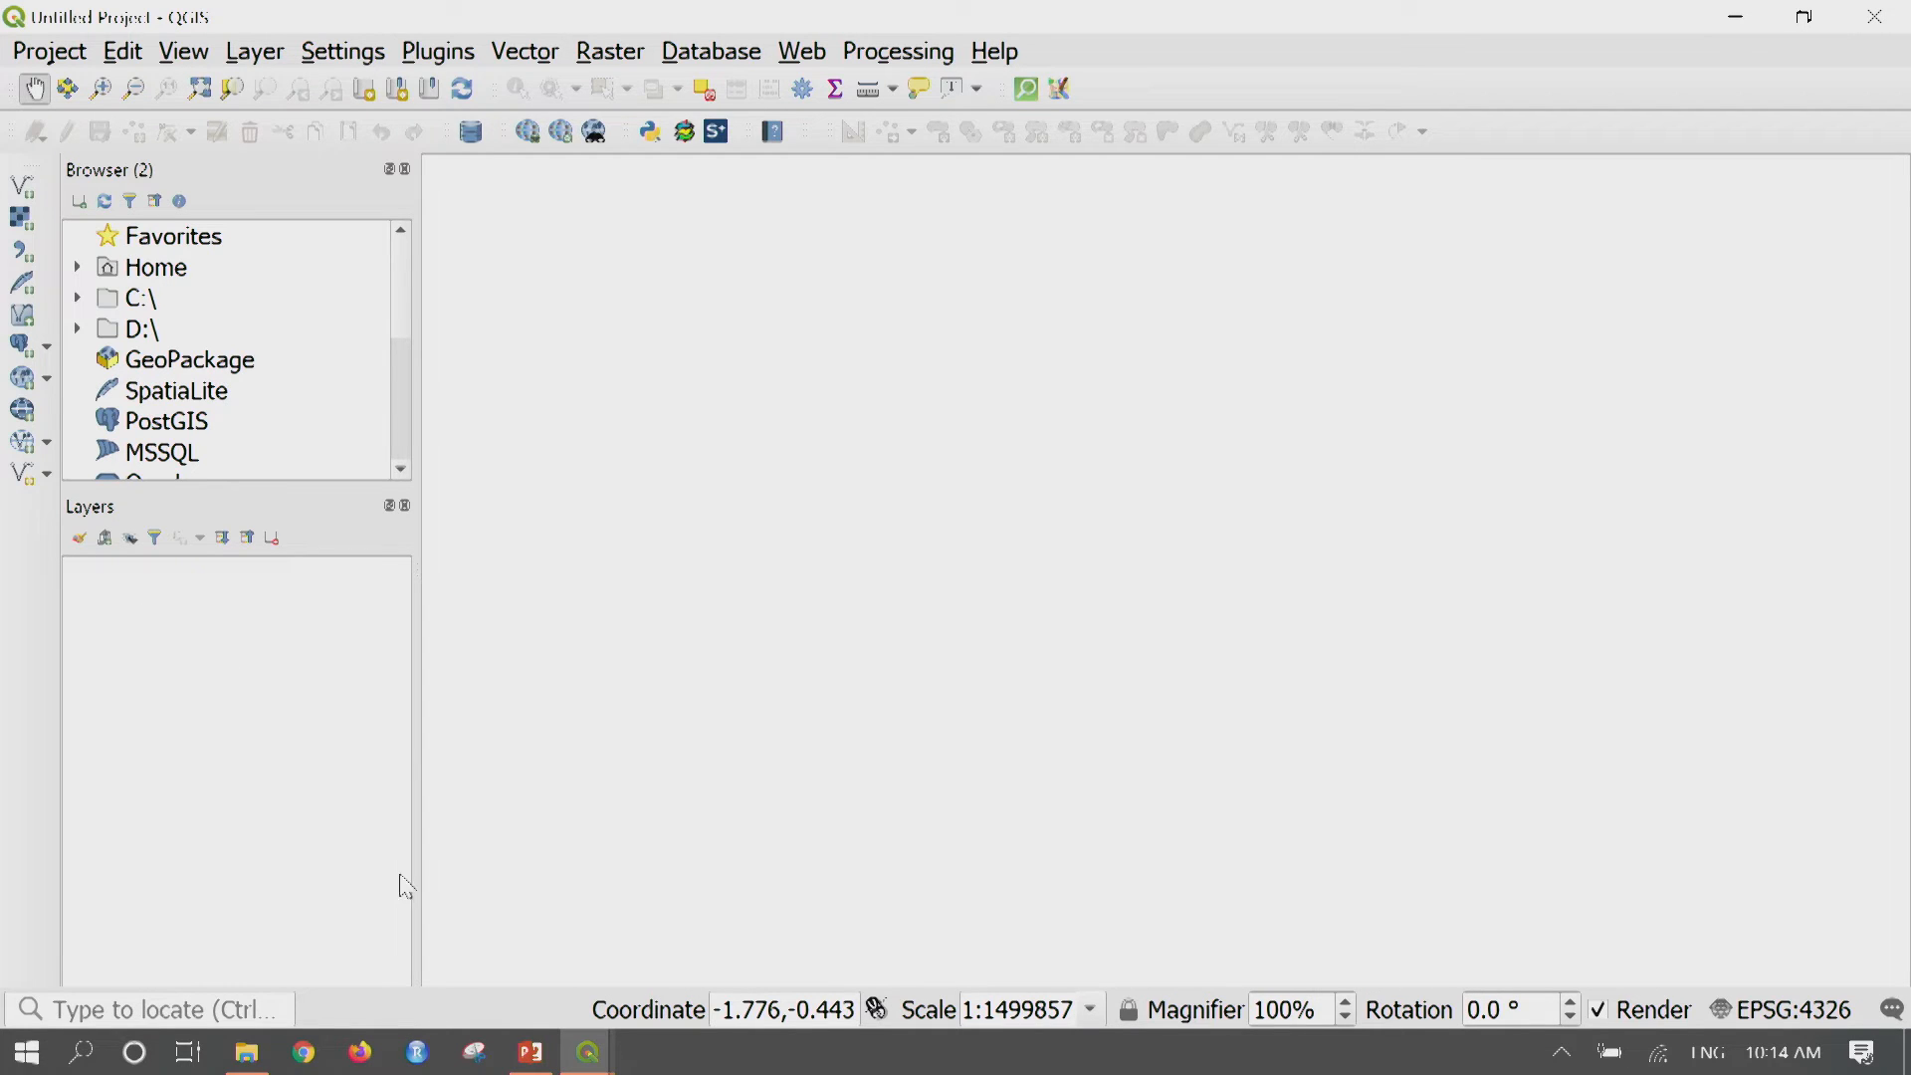
left_click(254, 51)
mouse_move(591, 179)
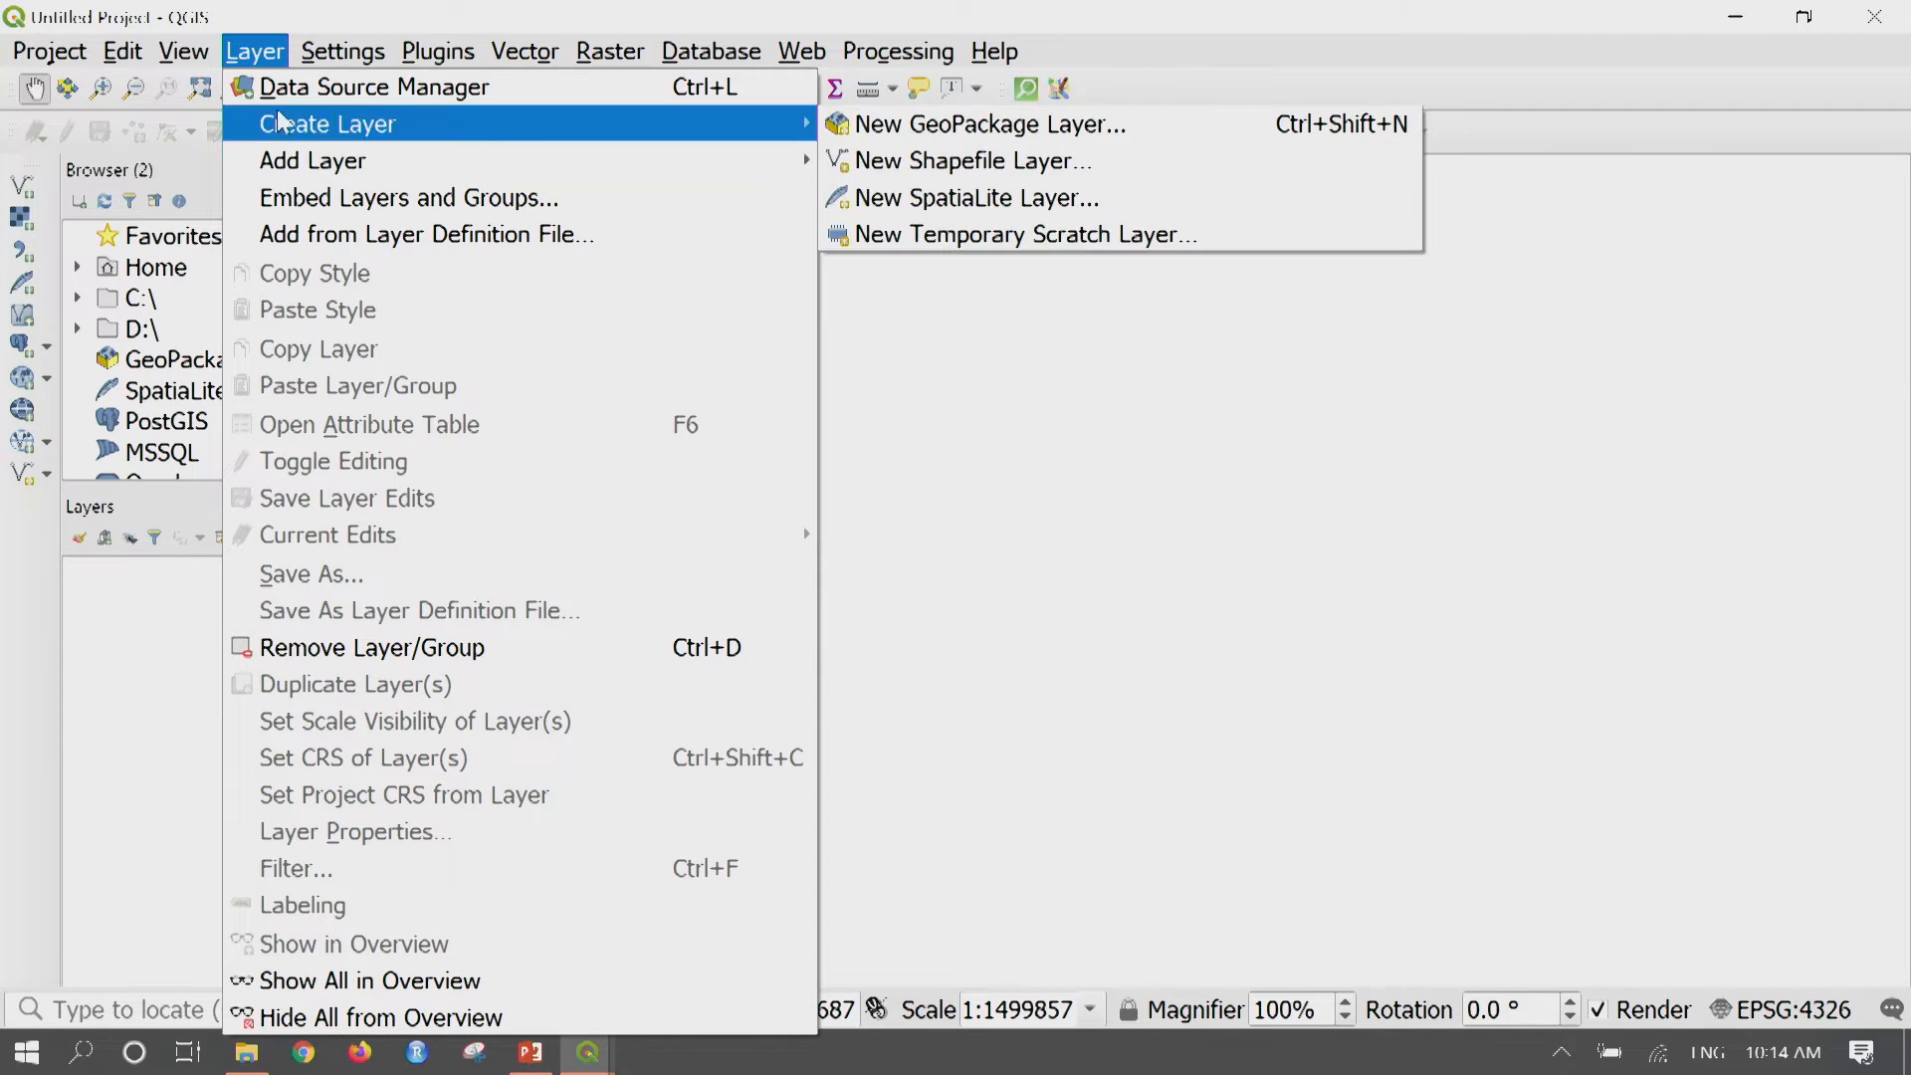
left_click(290, 24)
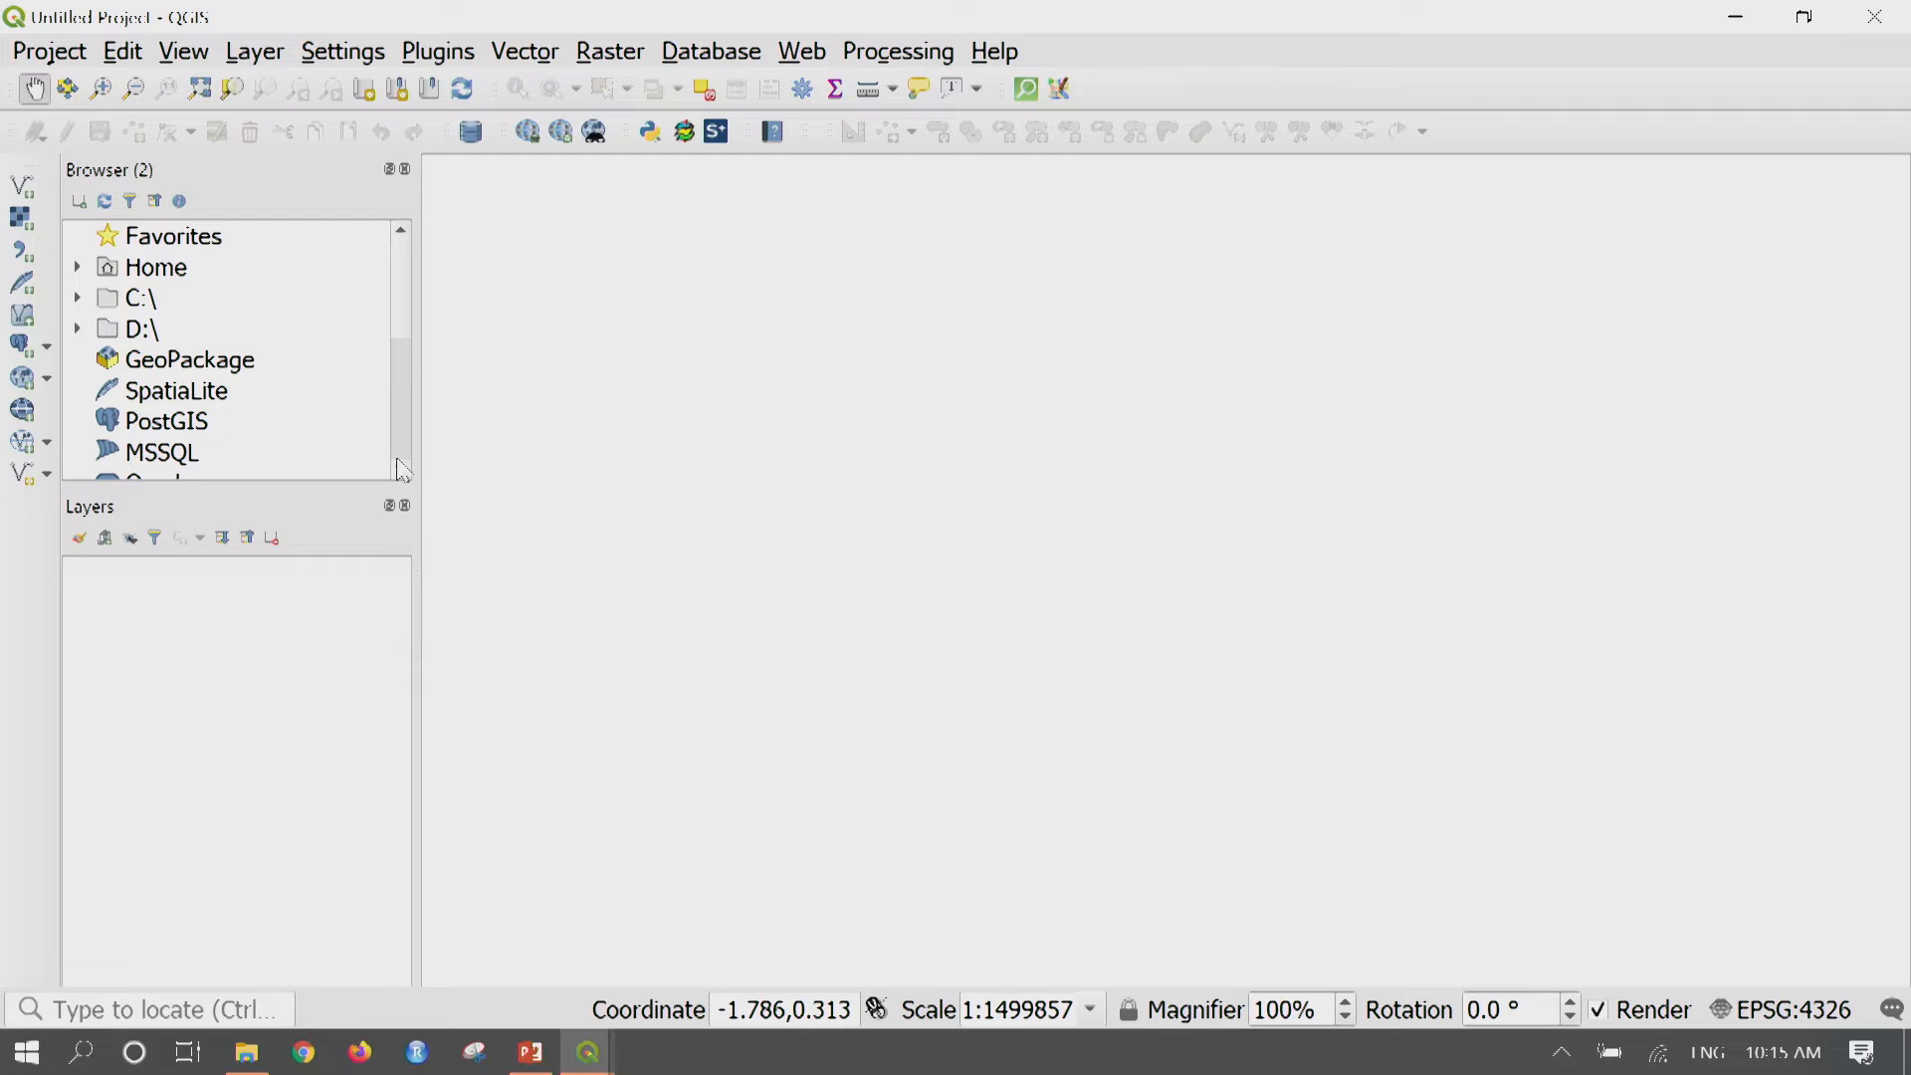
Switch to File Explorer and examine the shapefiles and their companion files in D:\NPTEL\Datasets_for_NPTEL\Vector
left_click(245, 1068)
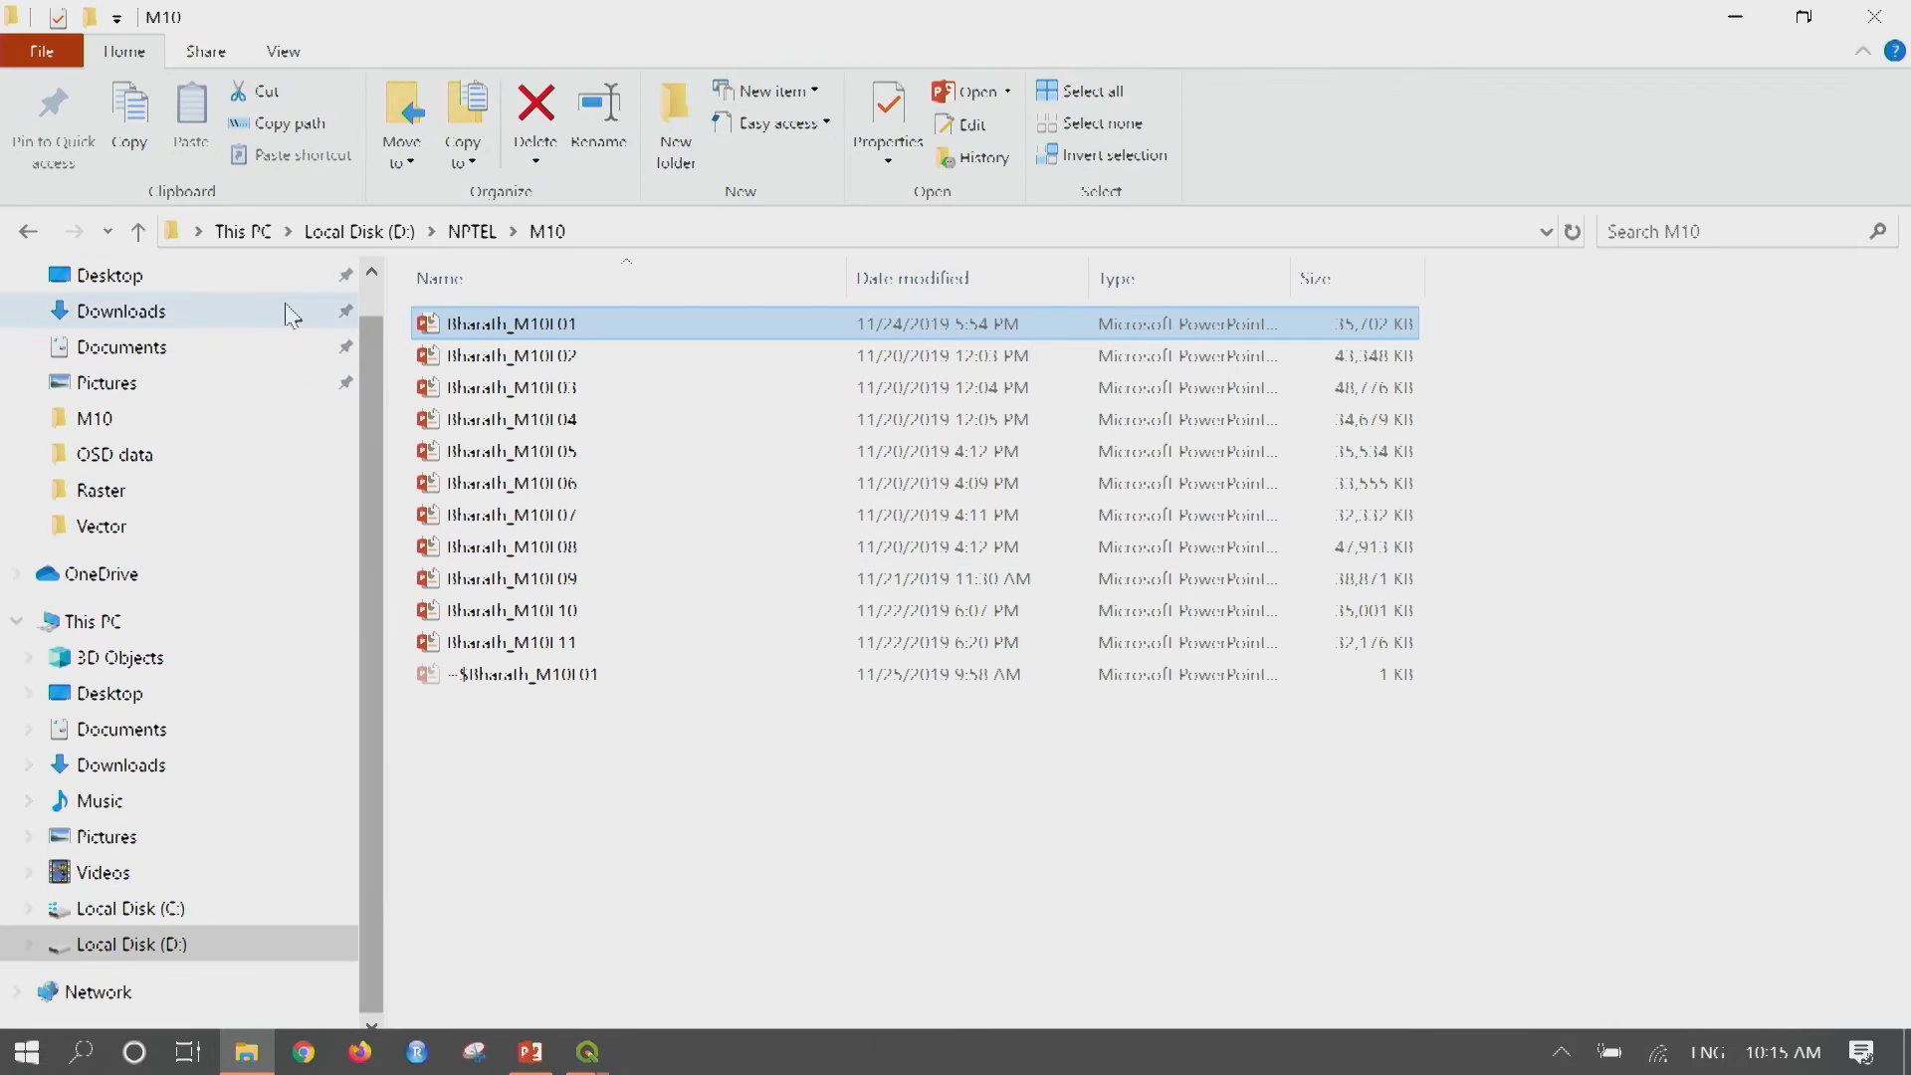
left_click(138, 232)
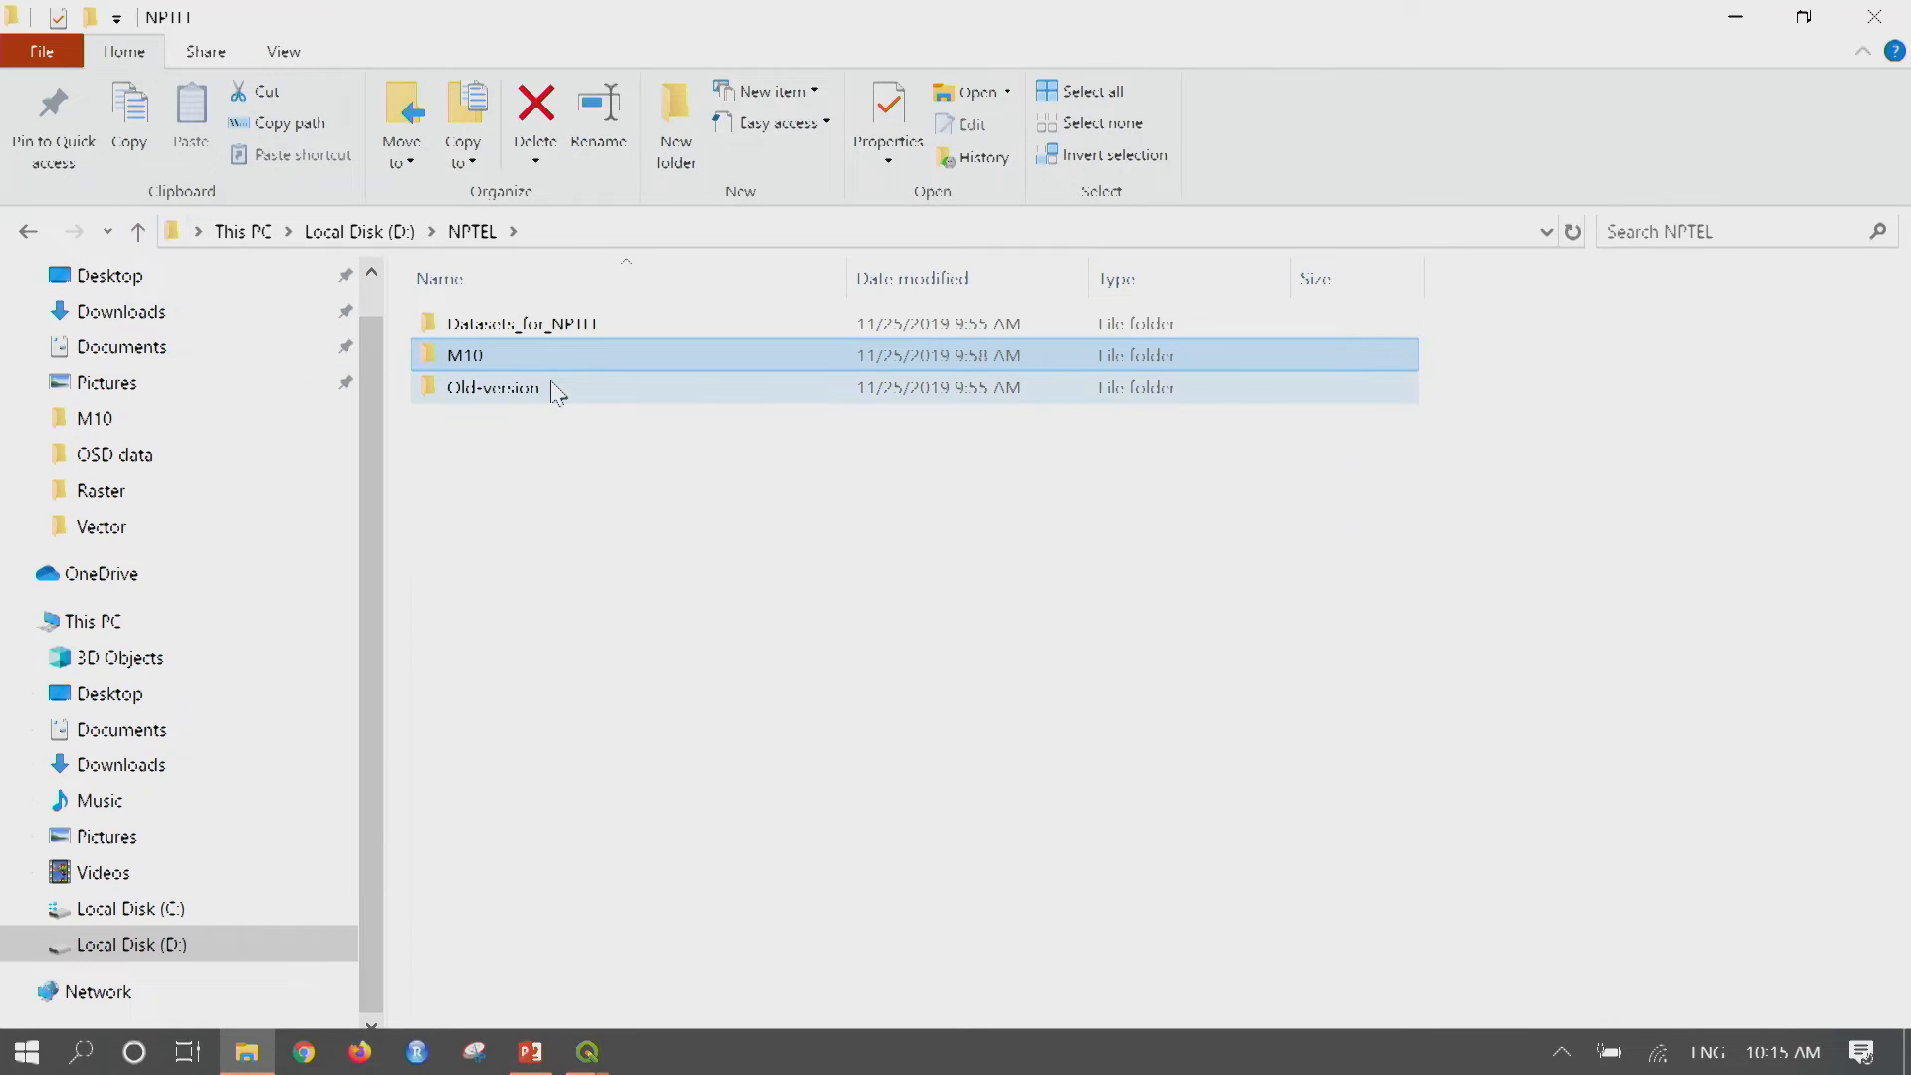
double_click(571, 329)
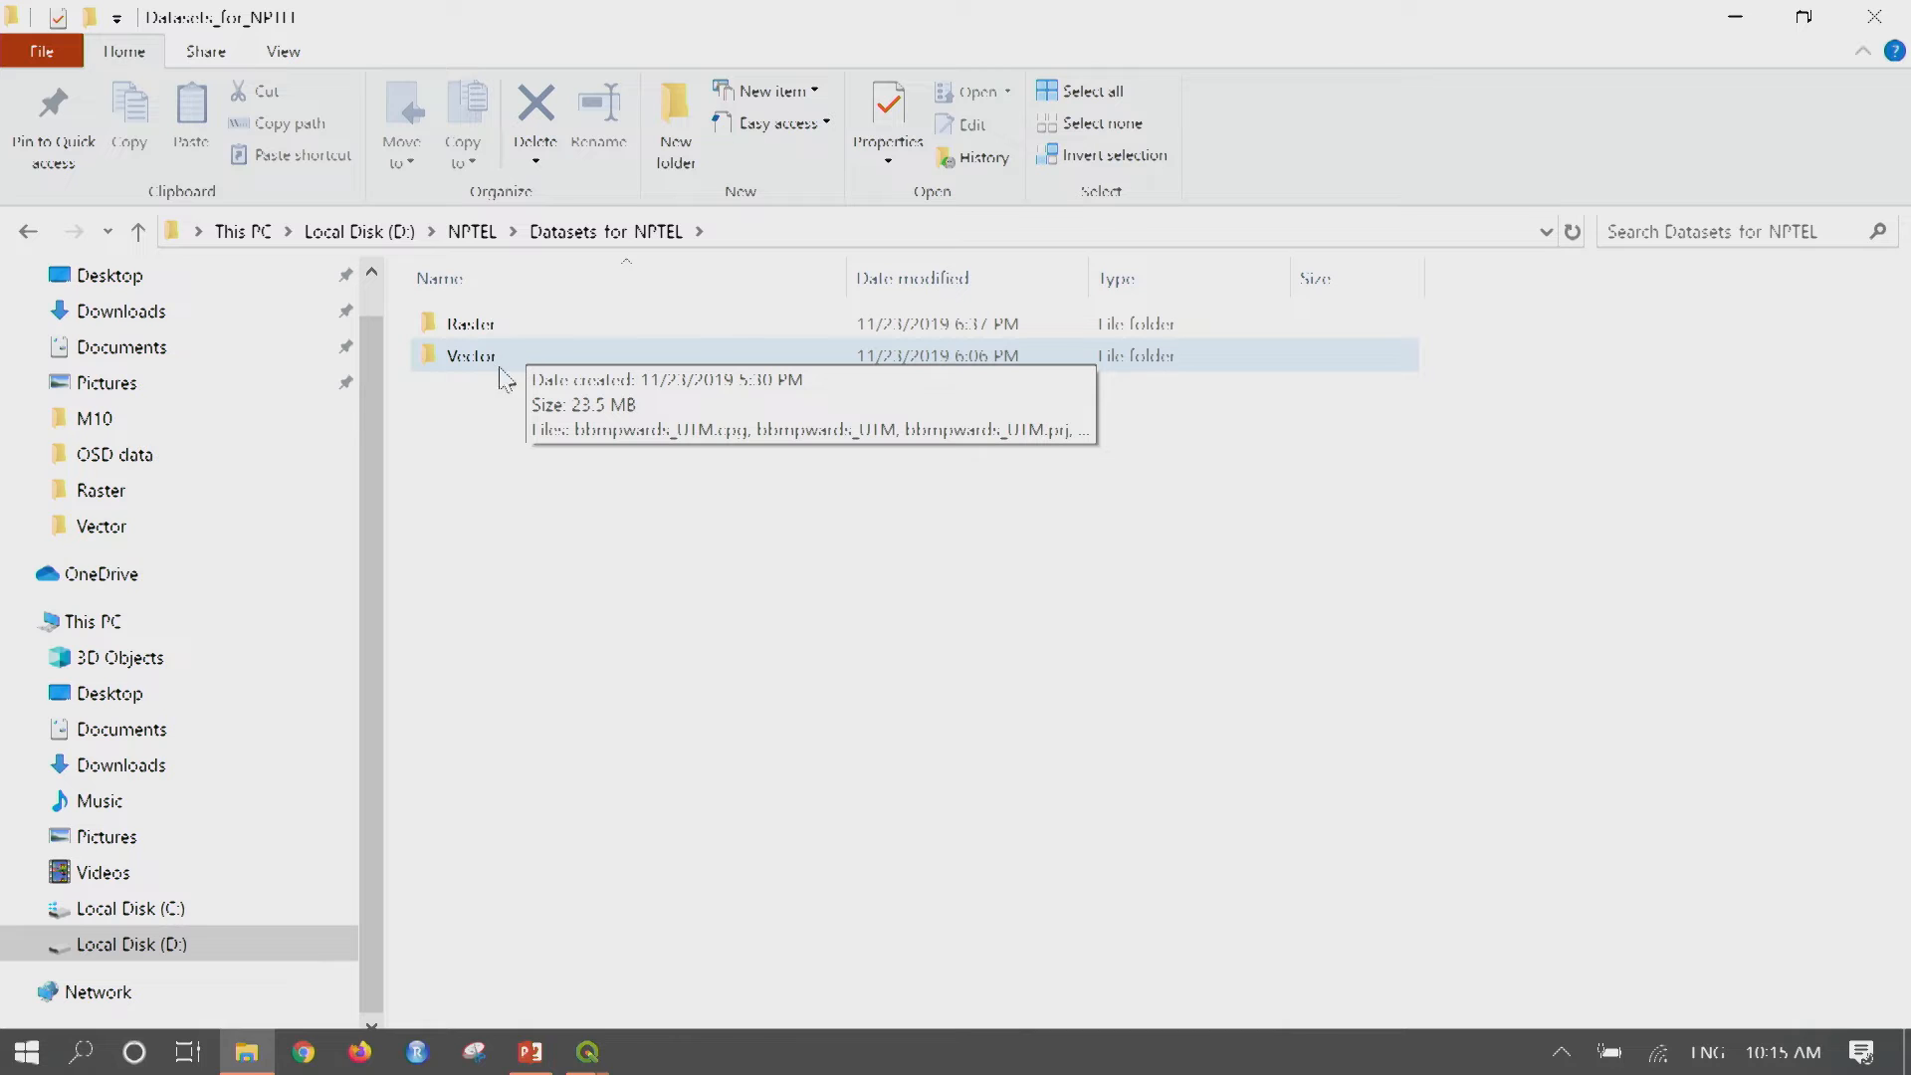
double_click(490, 366)
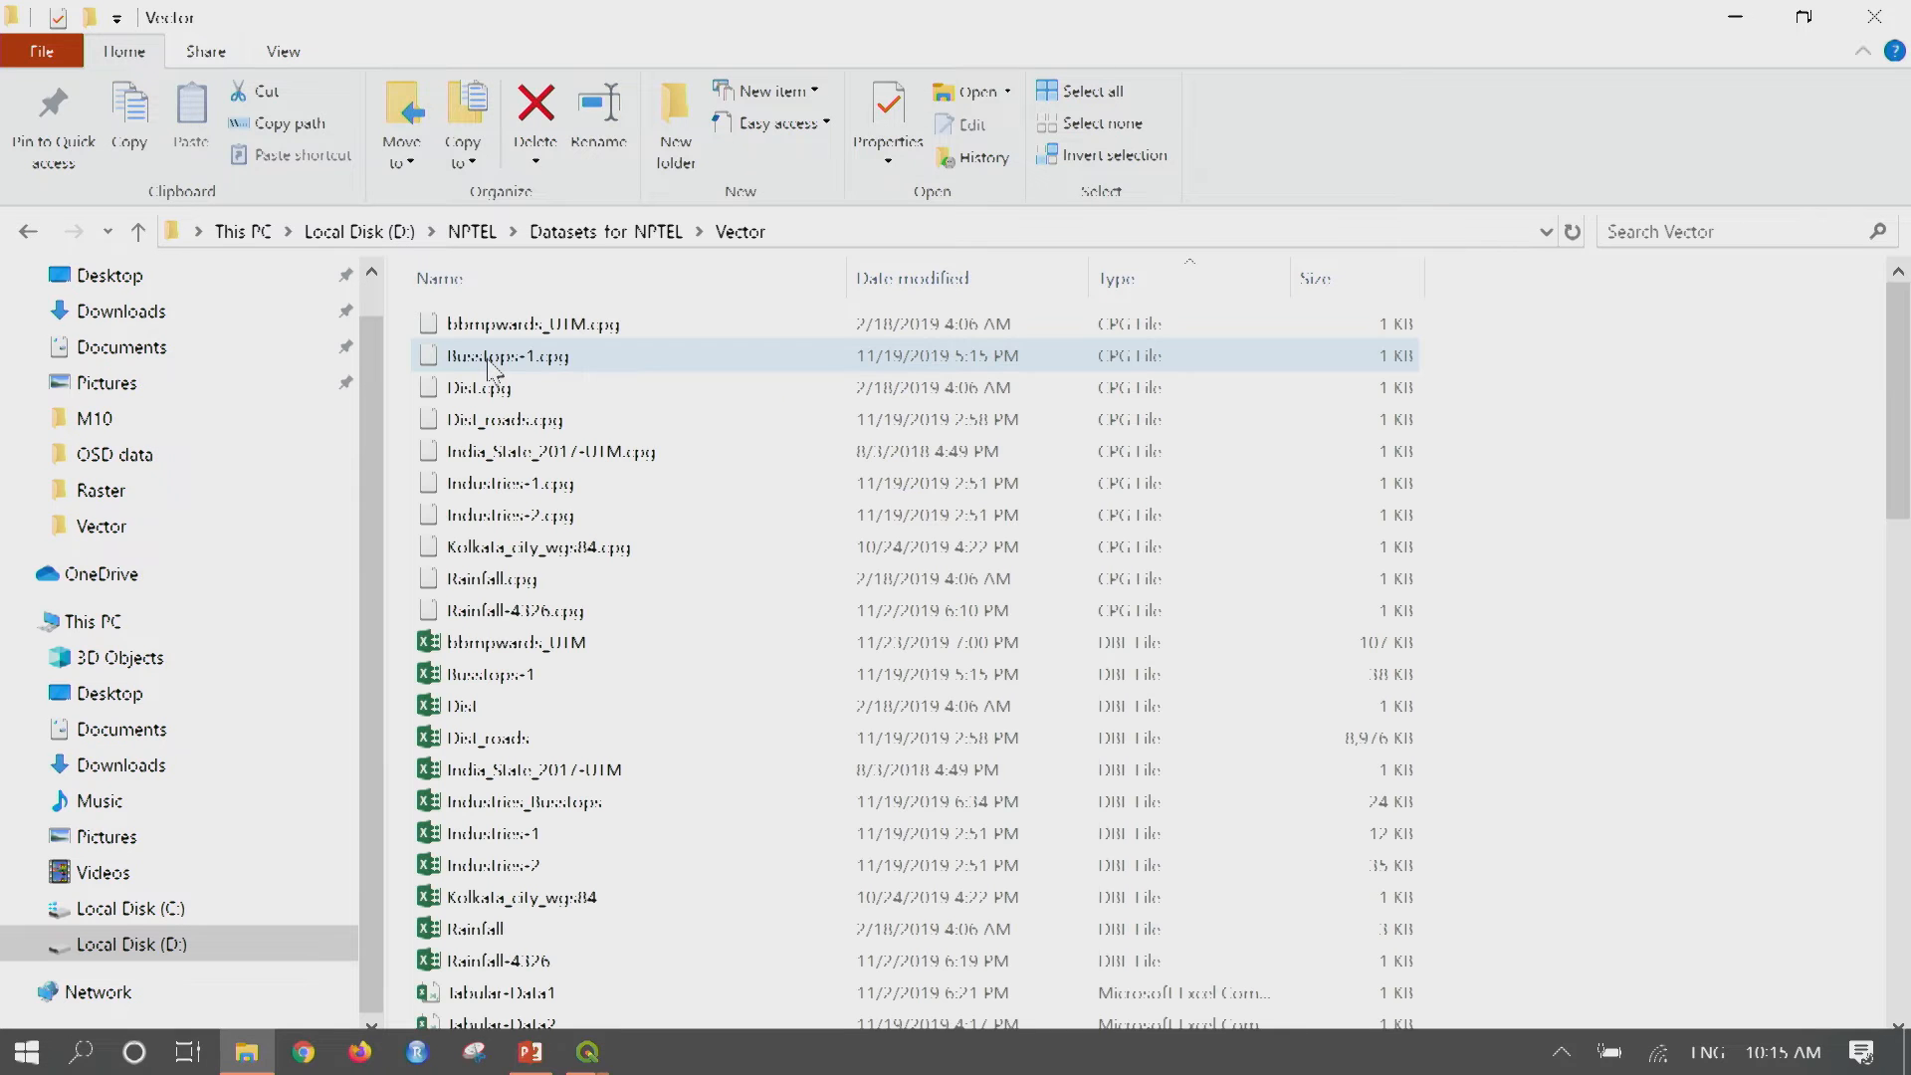
scroll(563, 597, "down", 3)
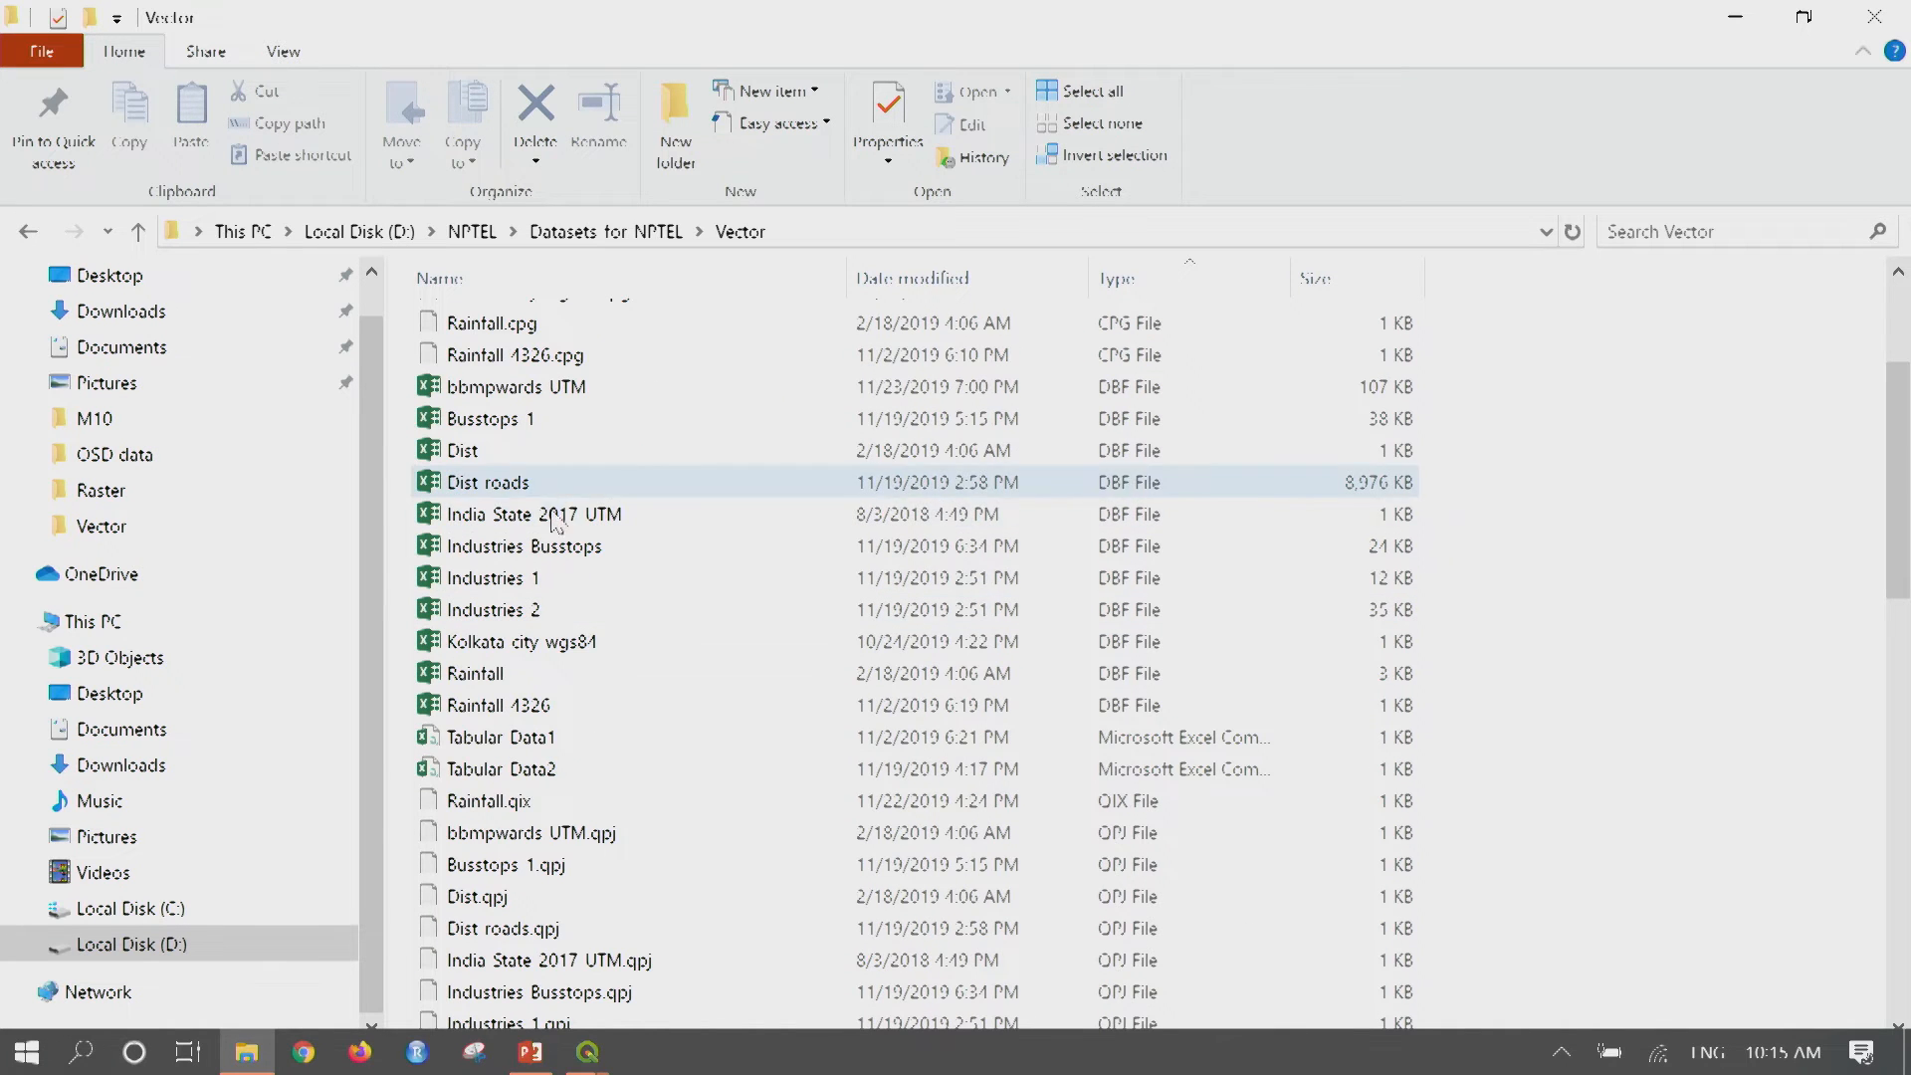
scroll(557, 525, "down", 3)
scroll(557, 517, "down", 3)
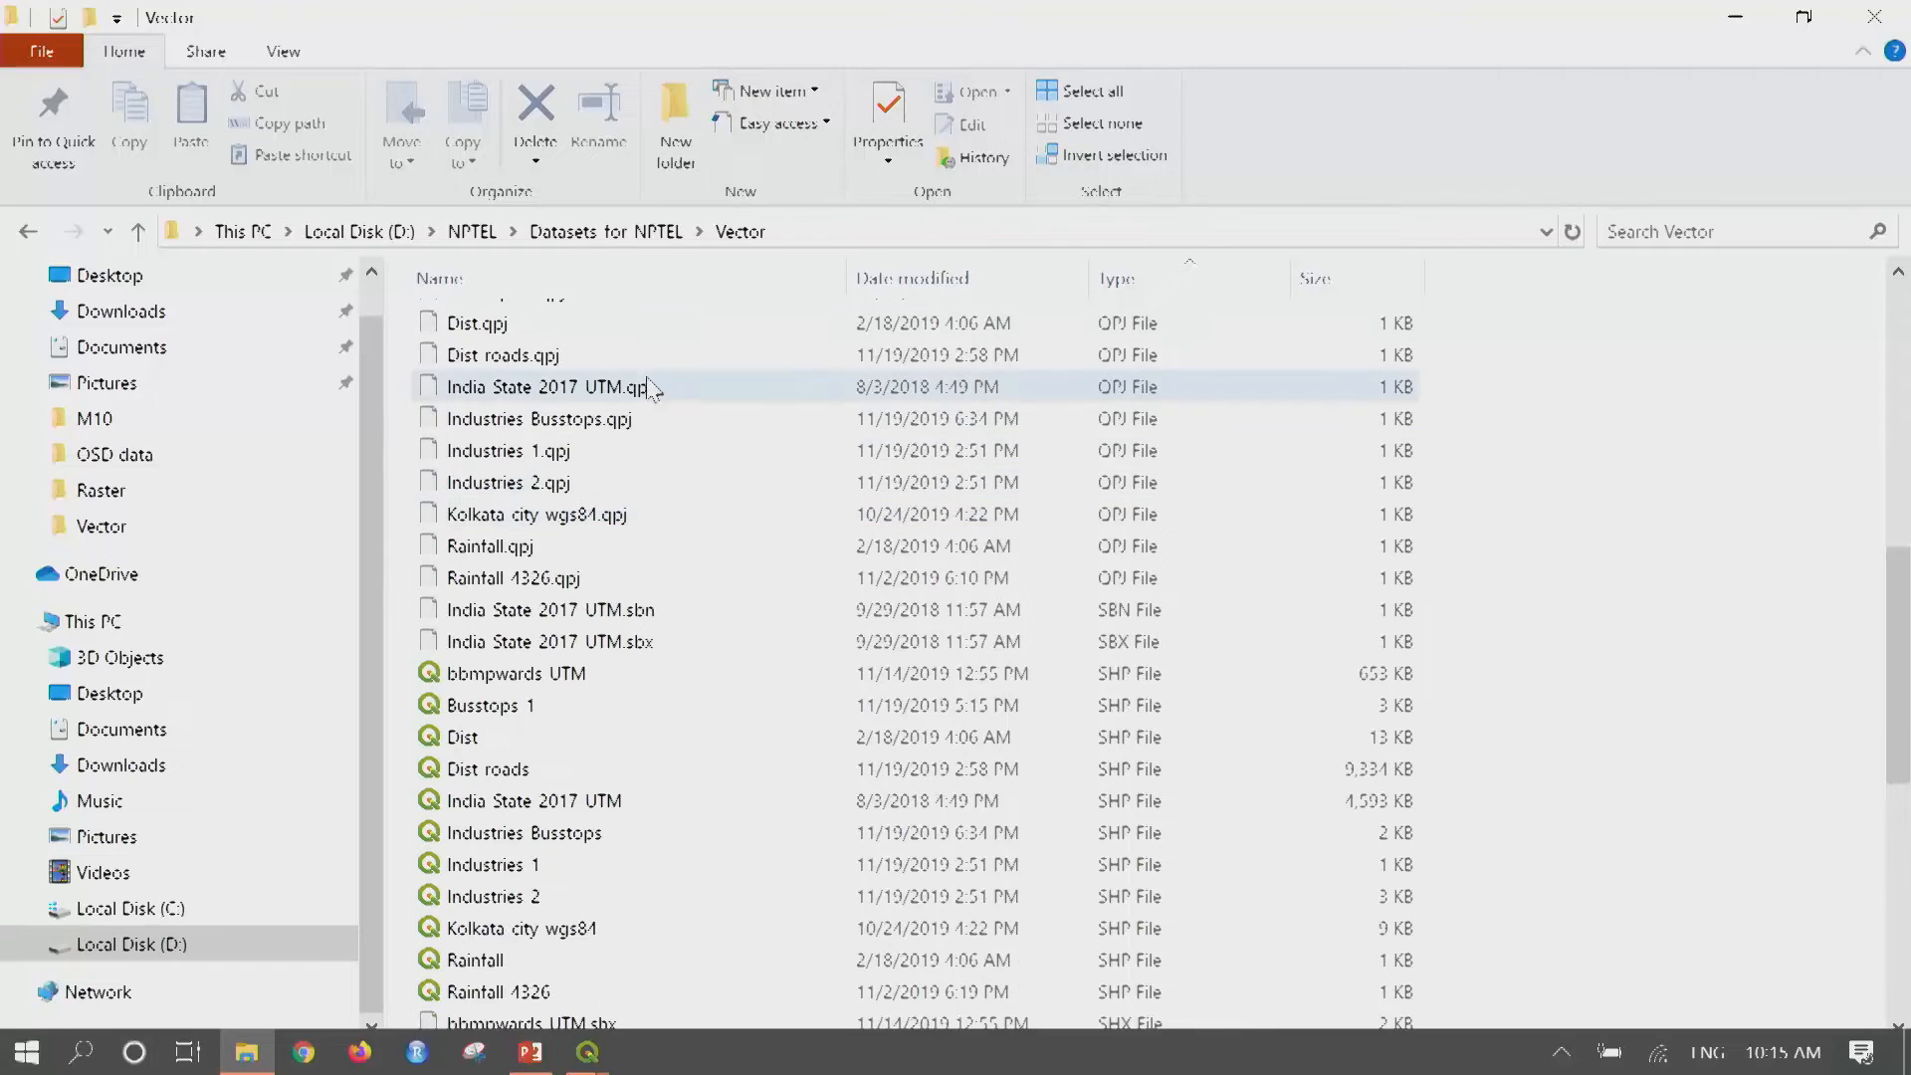
scroll(648, 438, "down", 2)
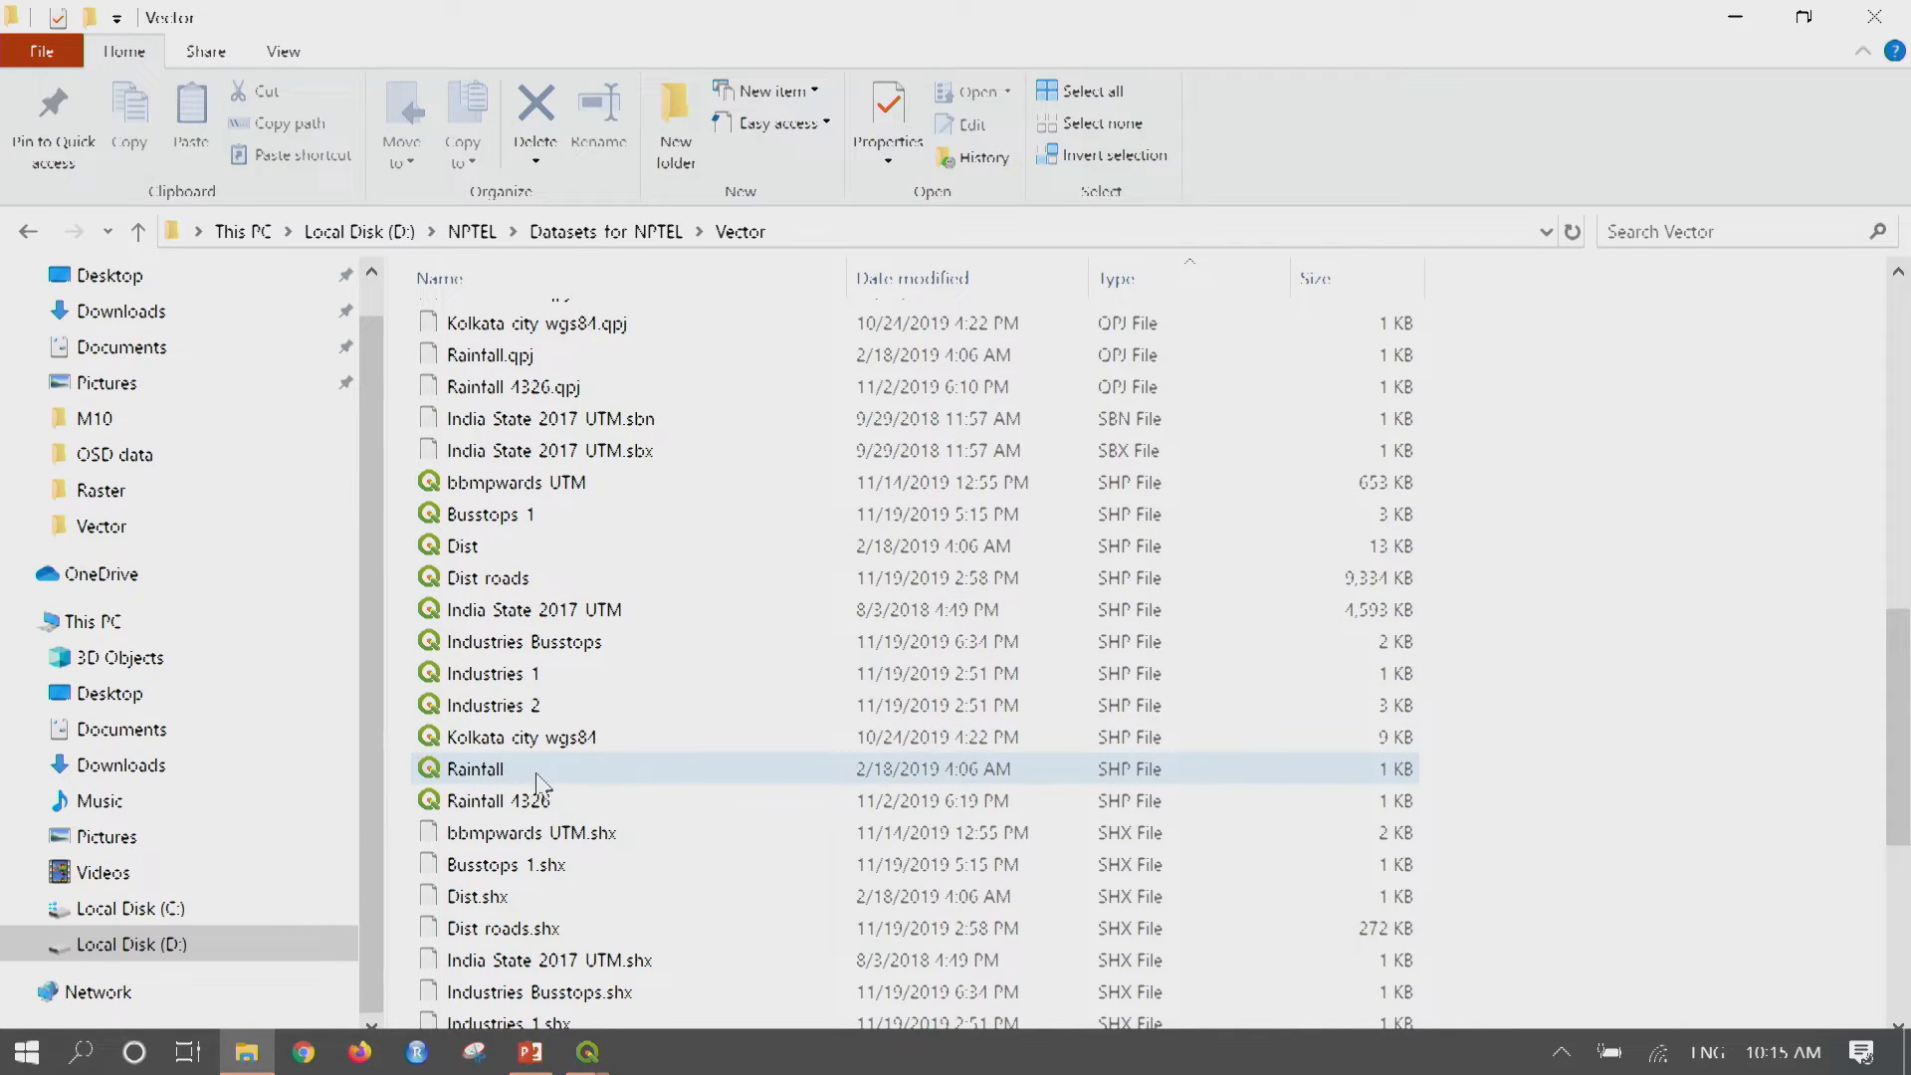
left_click(566, 549)
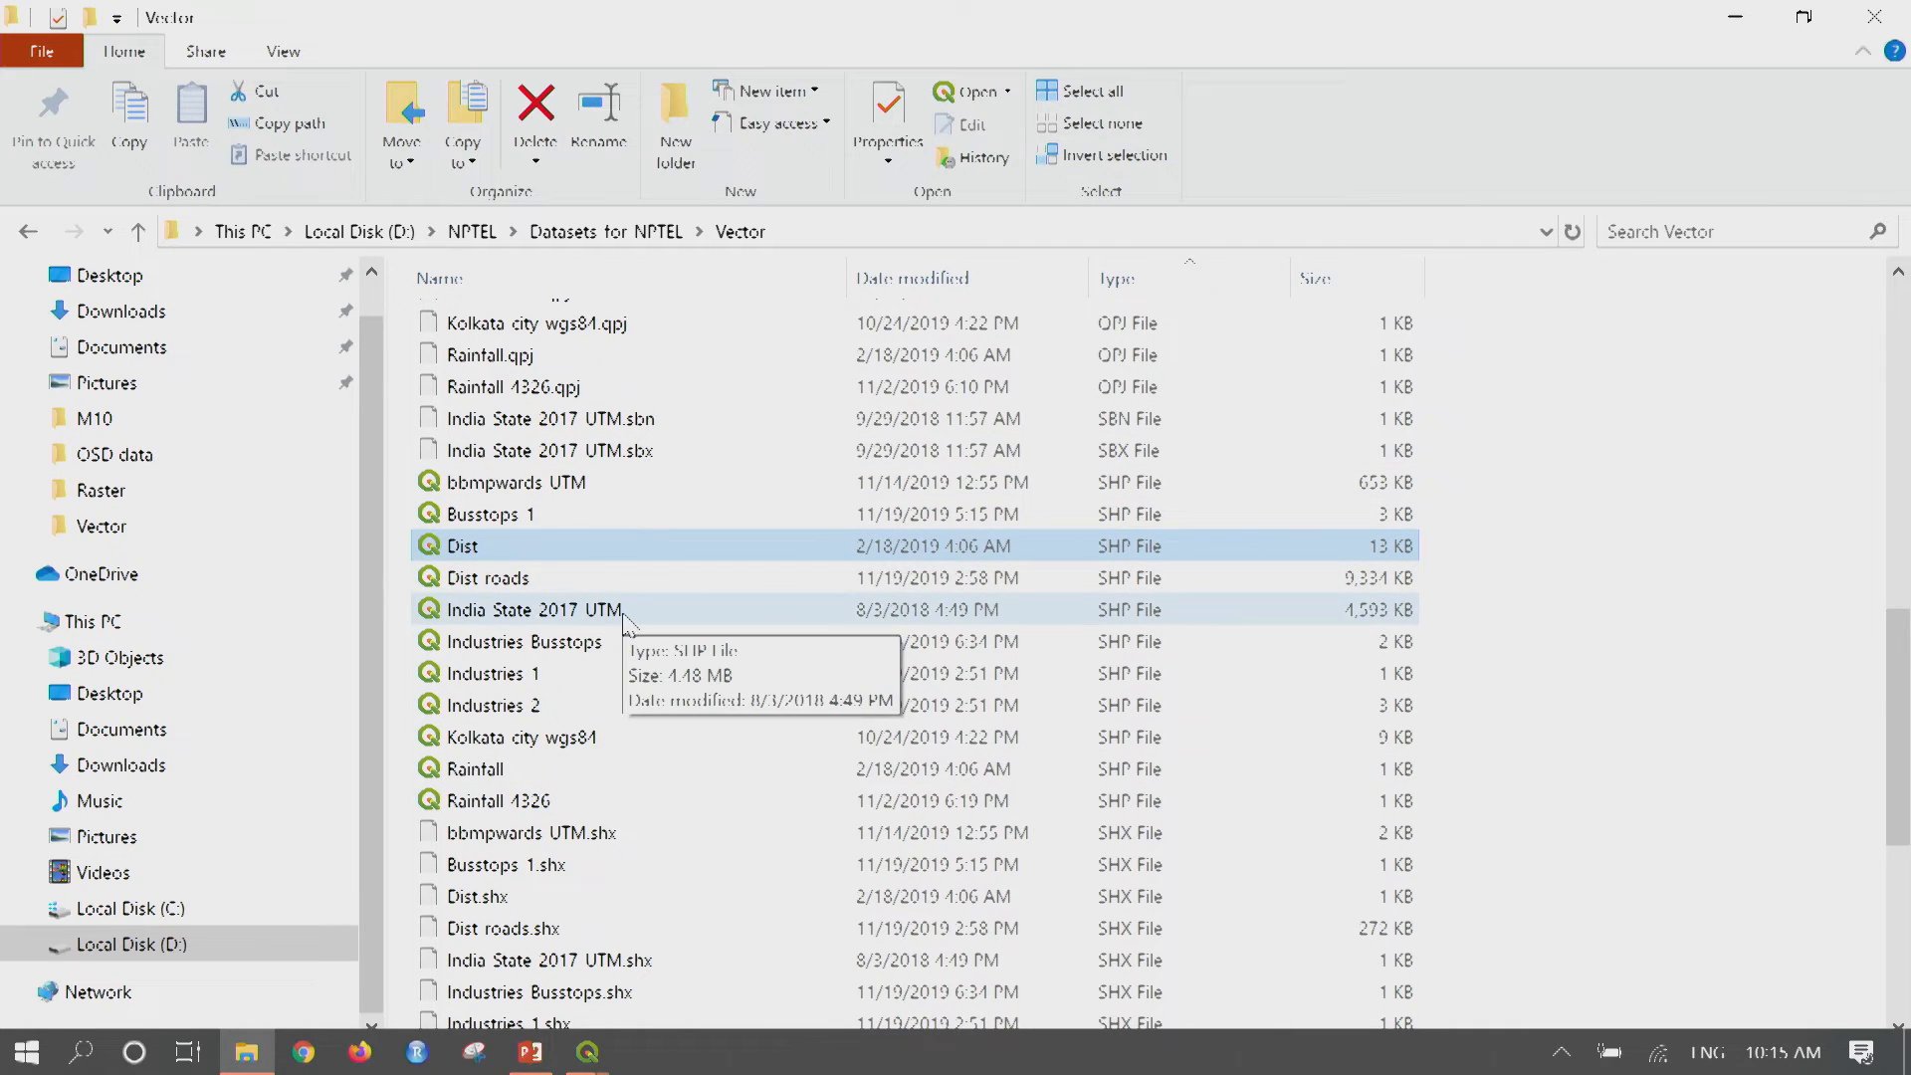
scroll(625, 619, "down", 3)
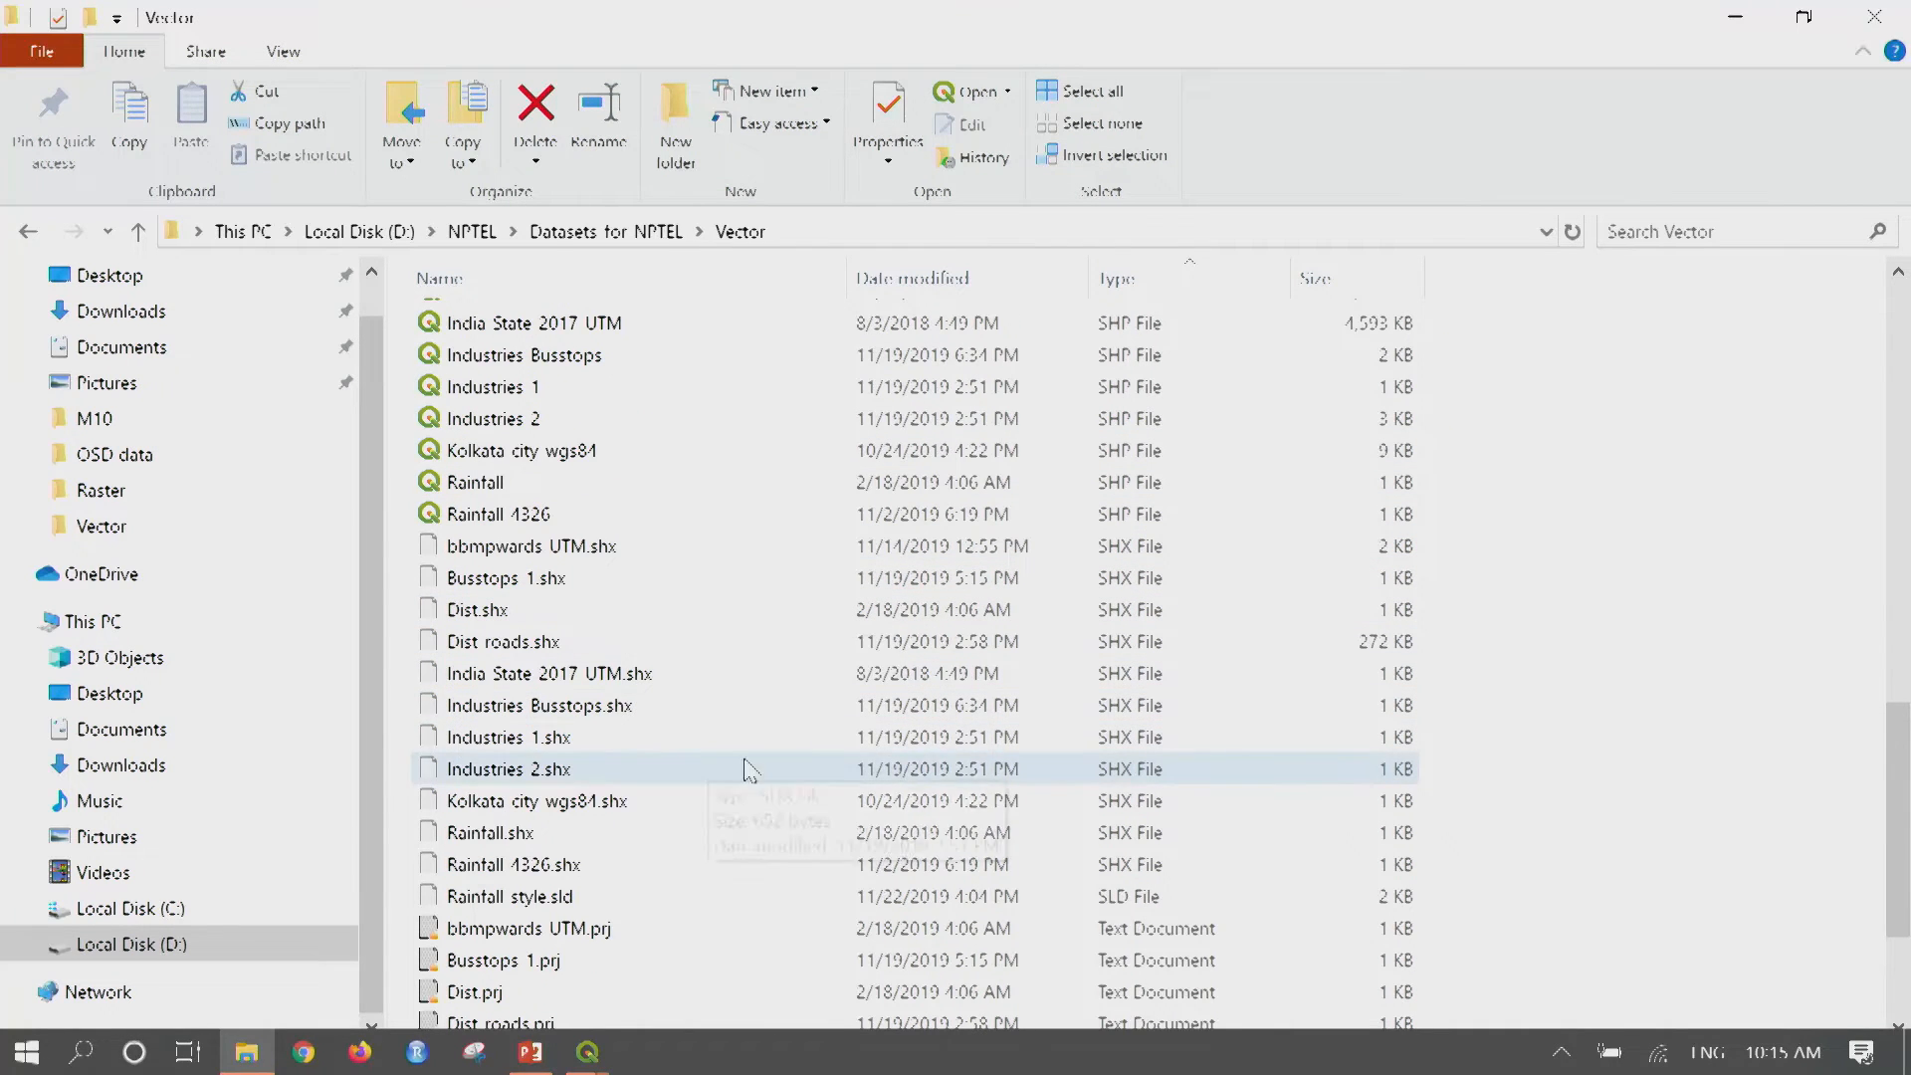
Look over the files in the Raster folder of Datasets_for_NPTEL and return to QGIS
left_click(138, 231)
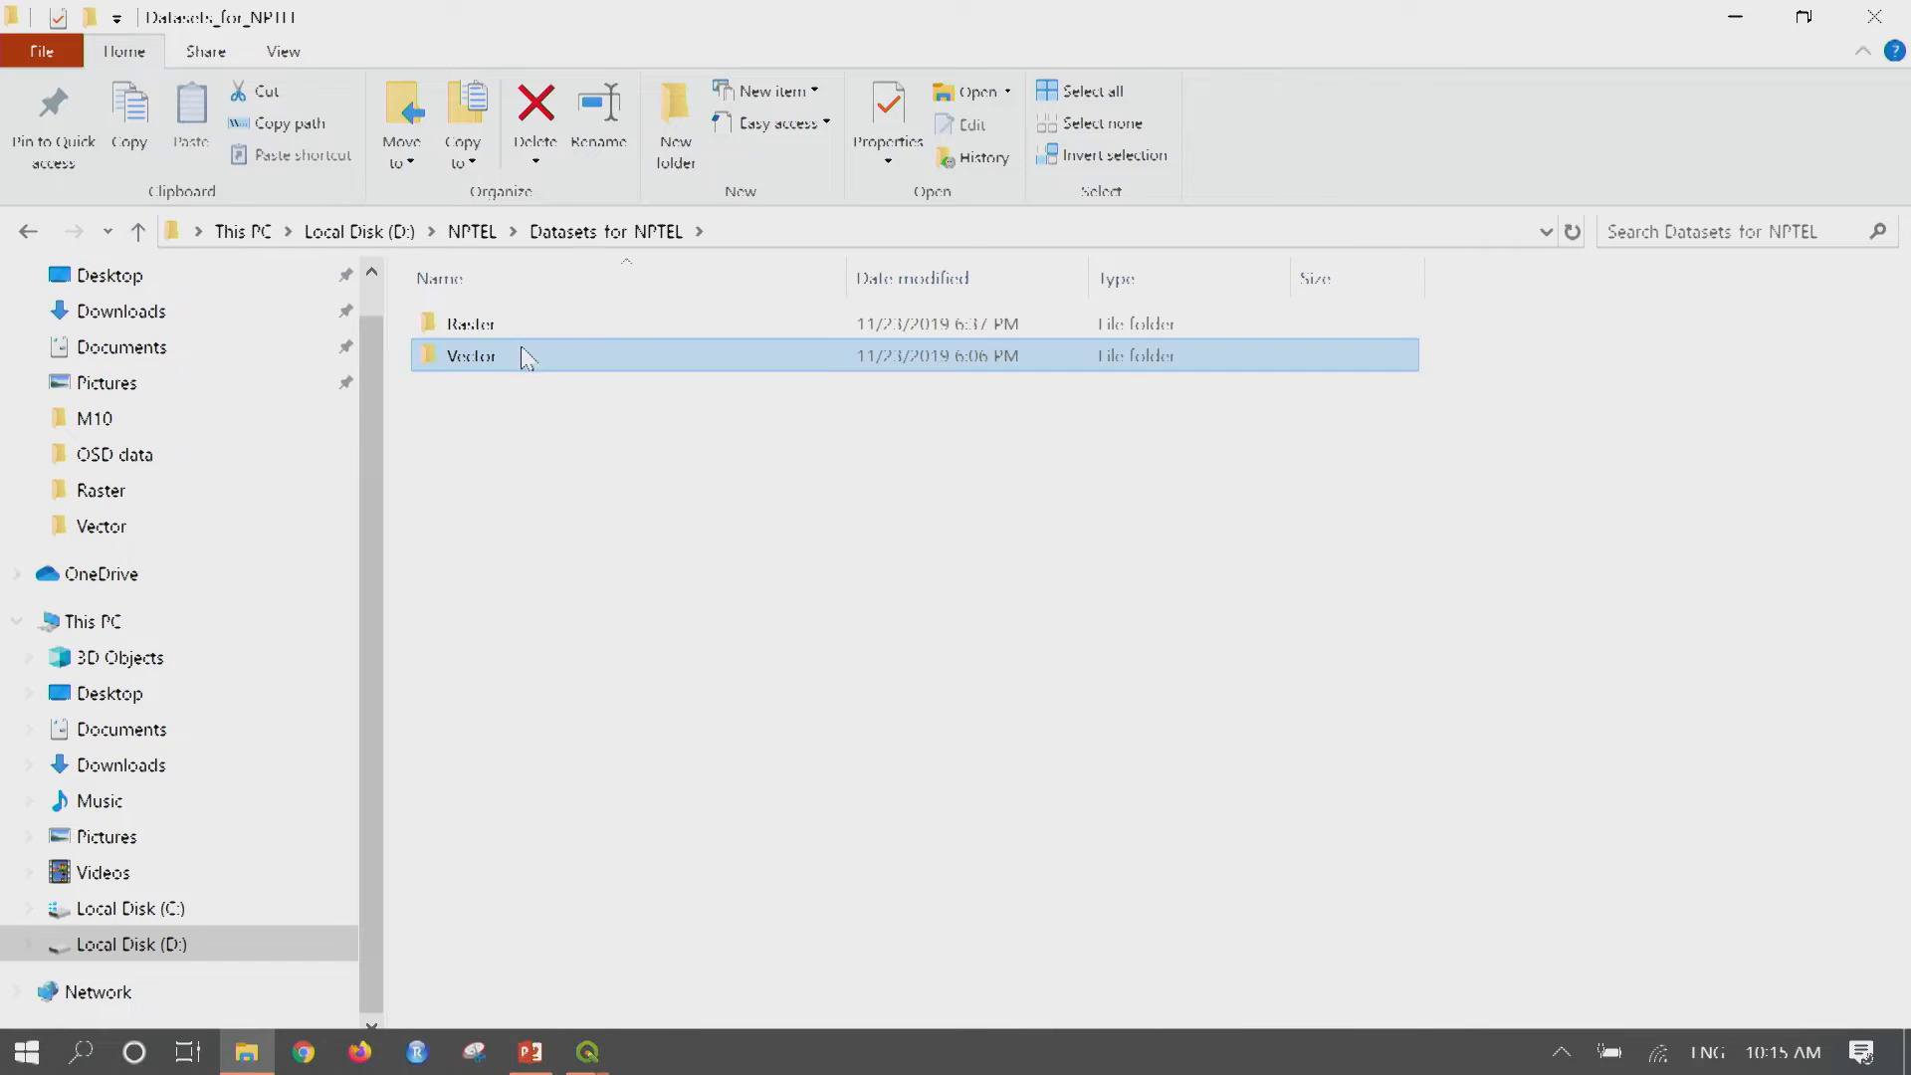
double_click(534, 323)
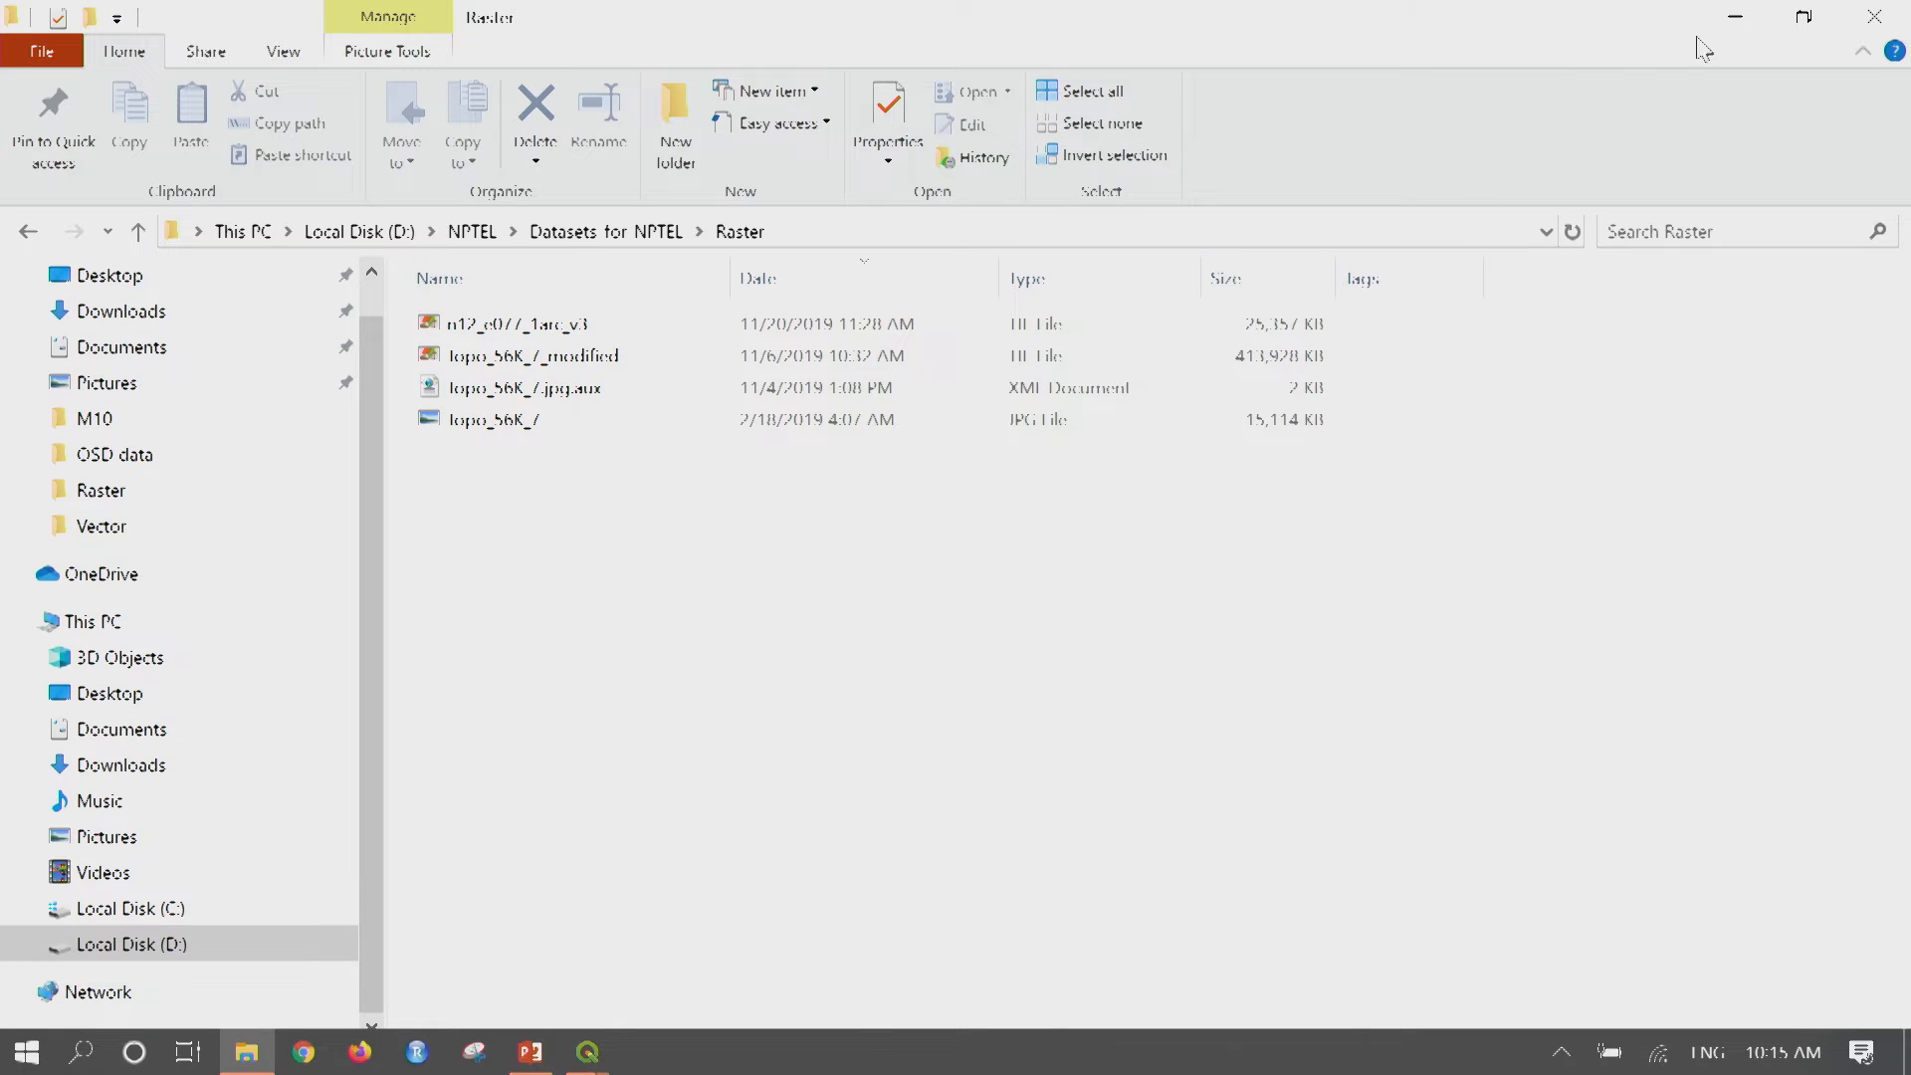
left_click(1734, 17)
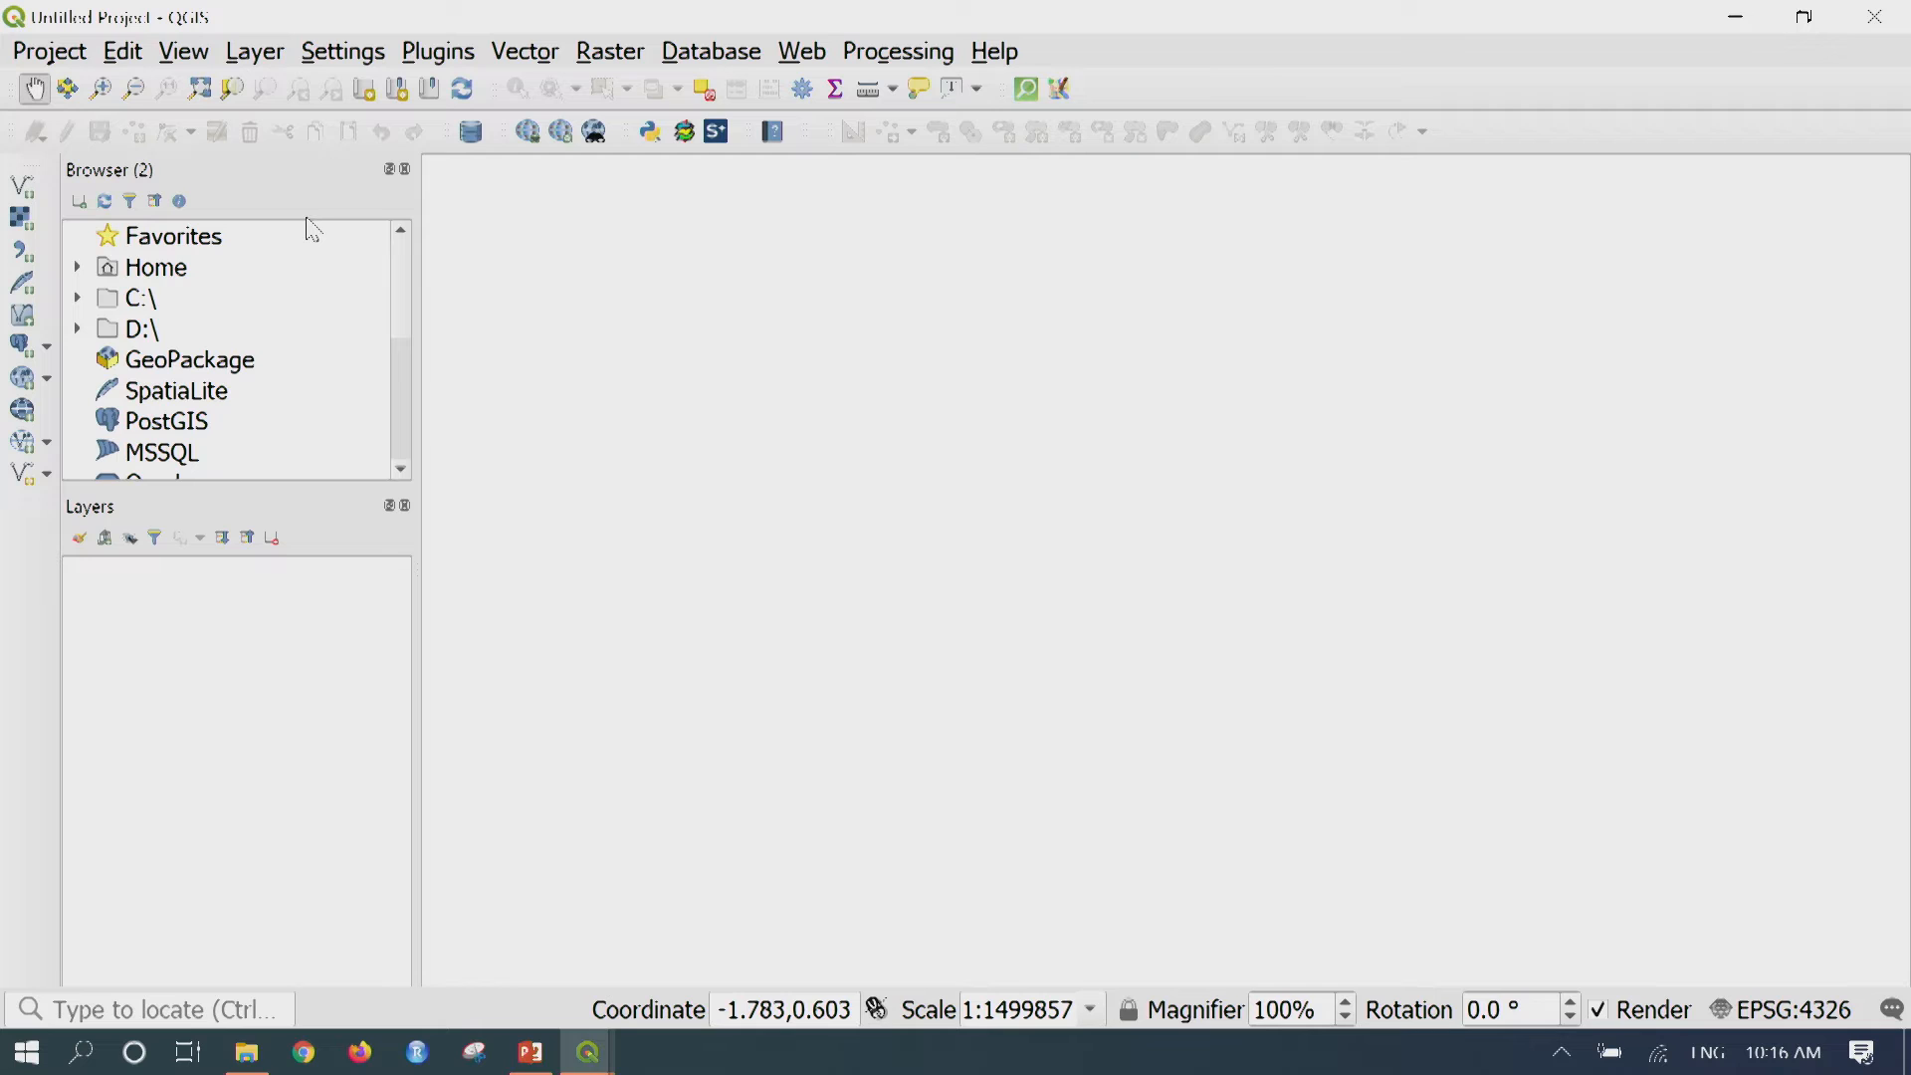
Add Rainfall.shp from D:\NPTEL\Datasets_for_NPTEL\Vector to the project as a vector layer with UTF-8 encoding, and close the Data Source Manager
left_click(257, 54)
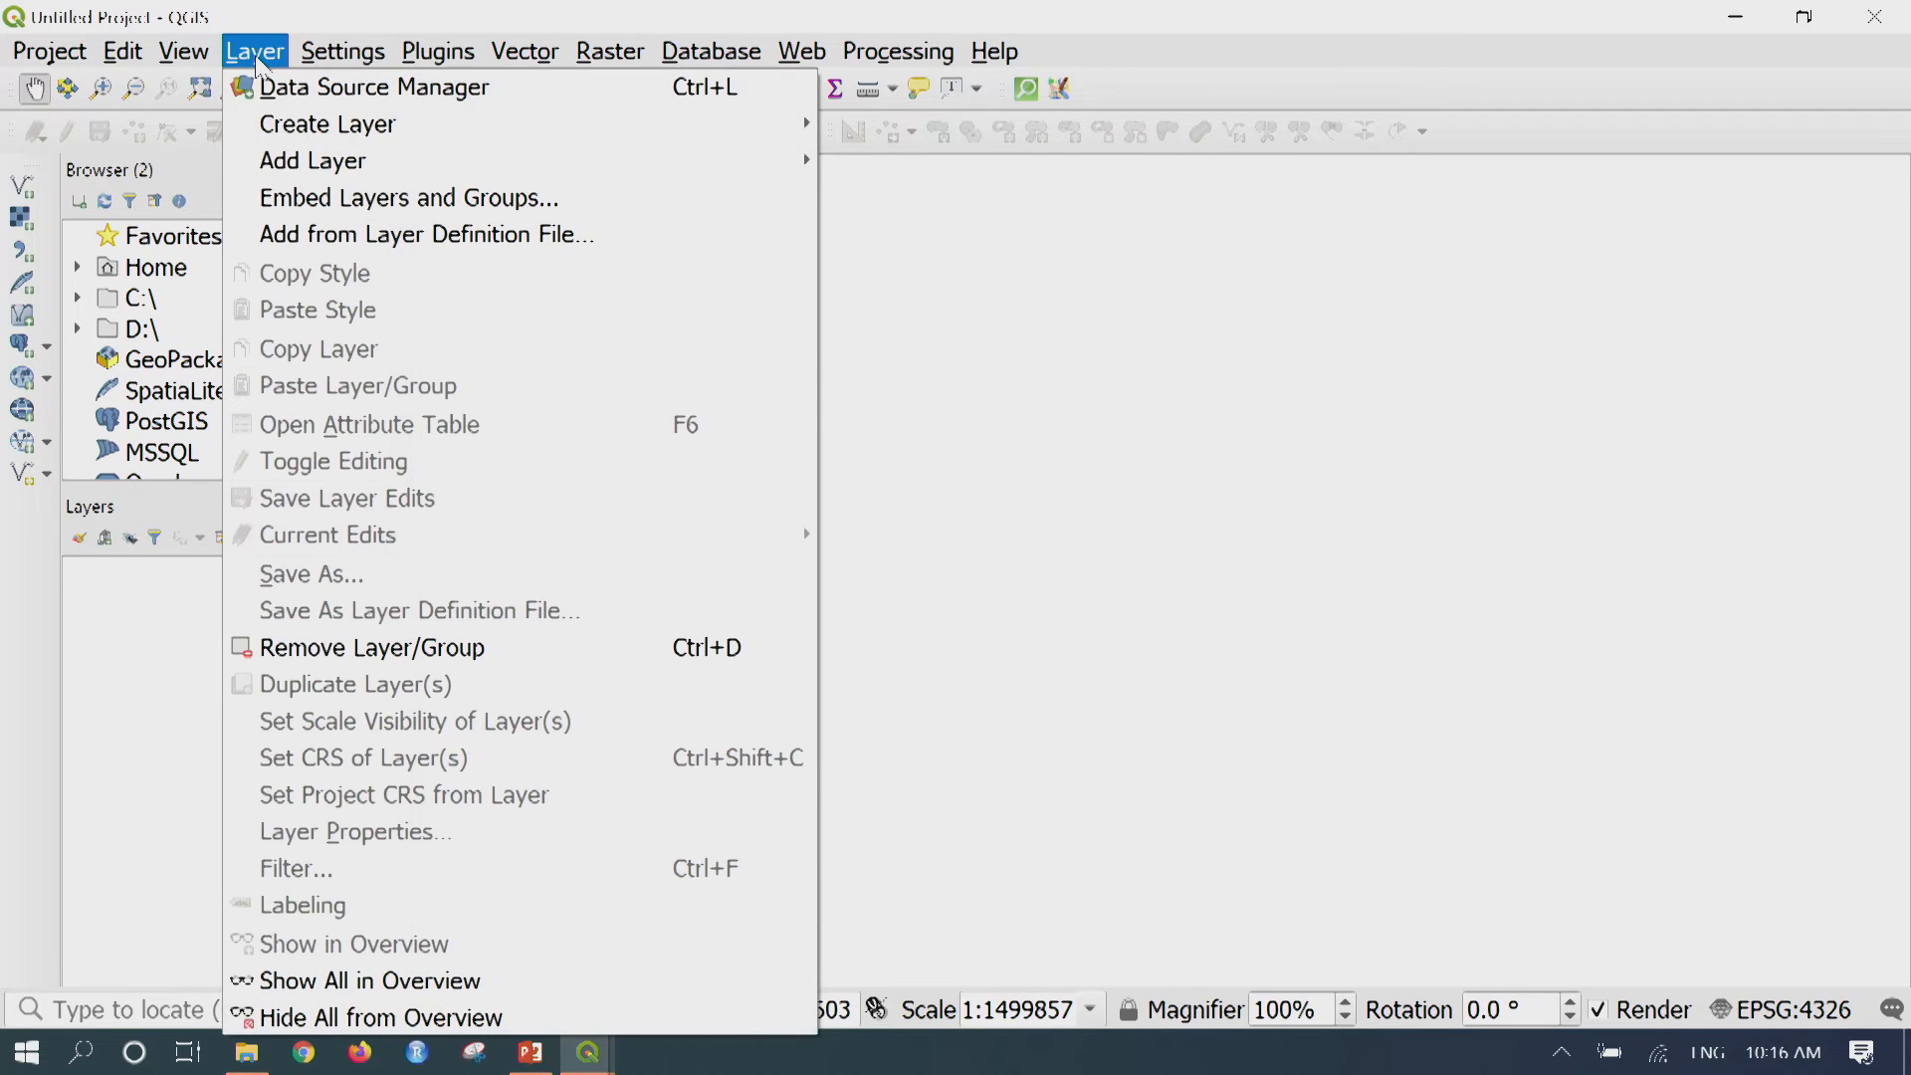
mouse_move(279, 162)
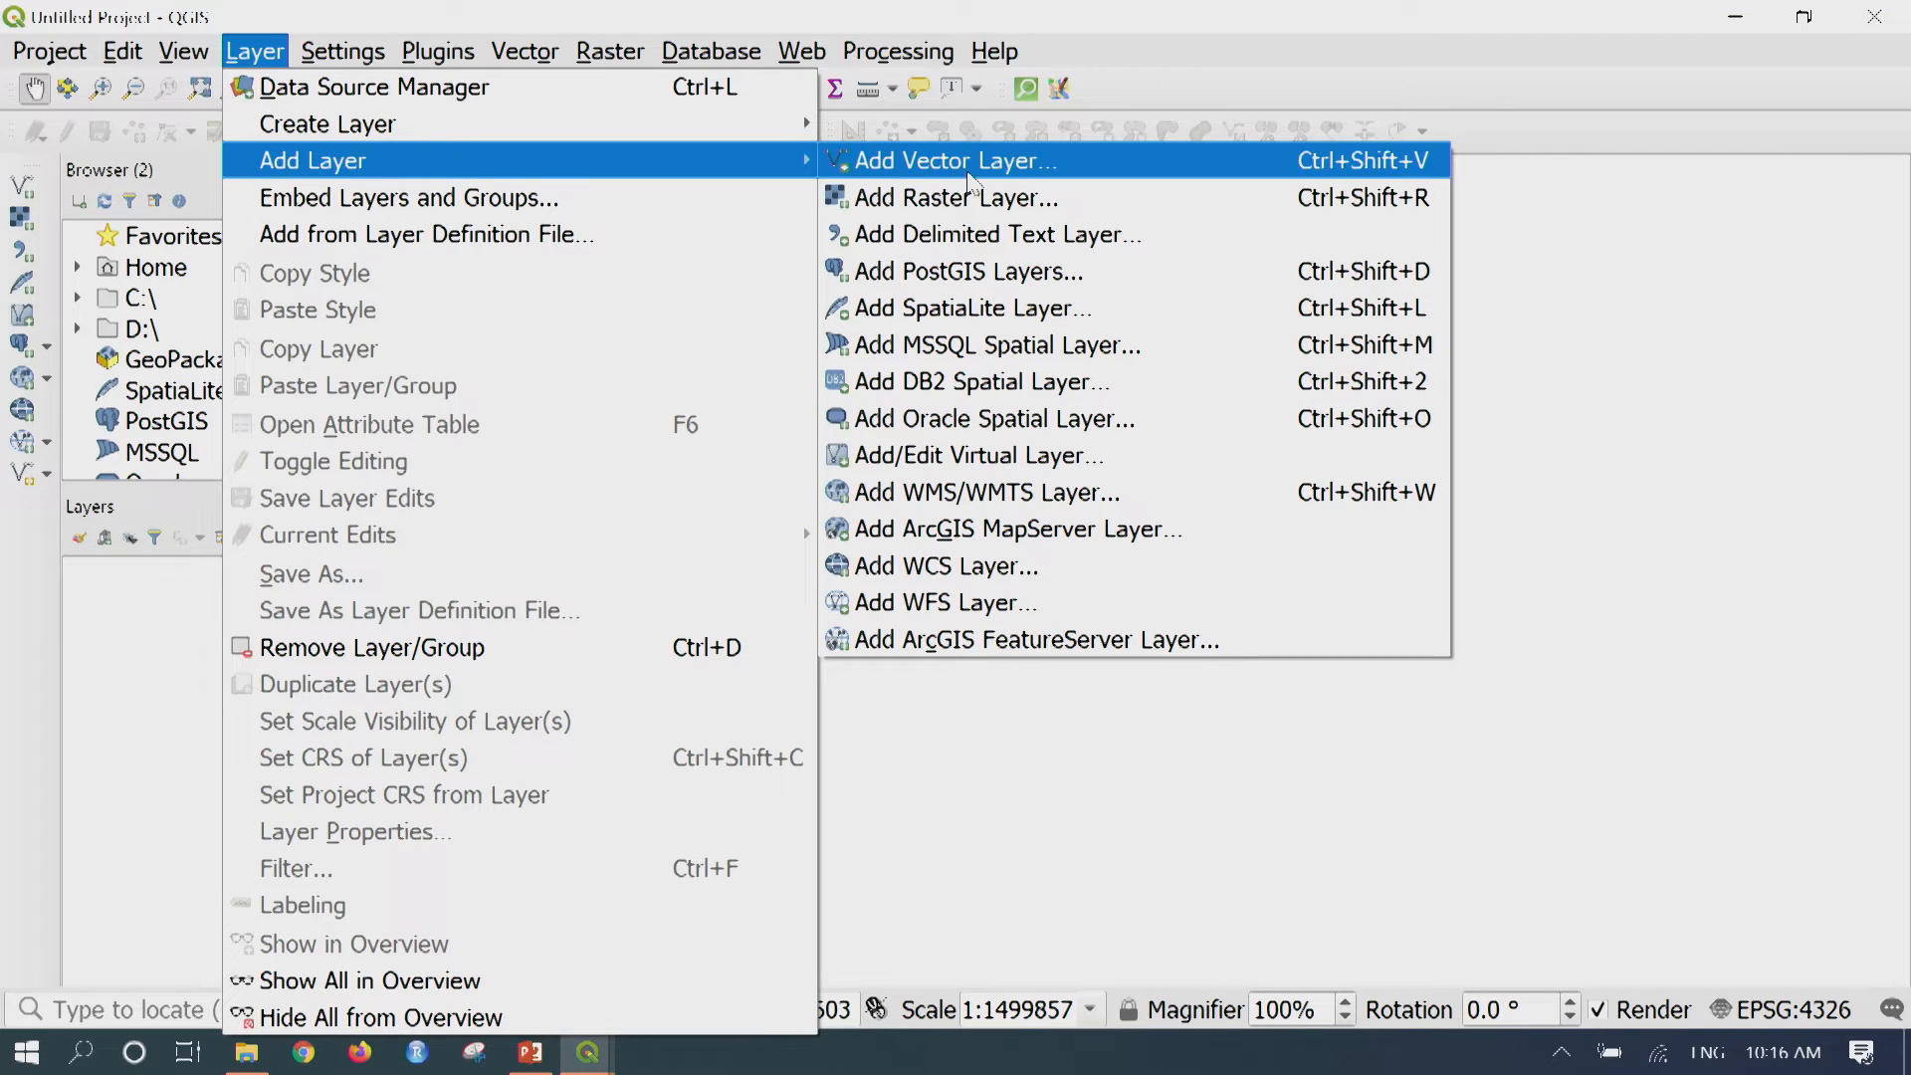
left_click(1185, 160)
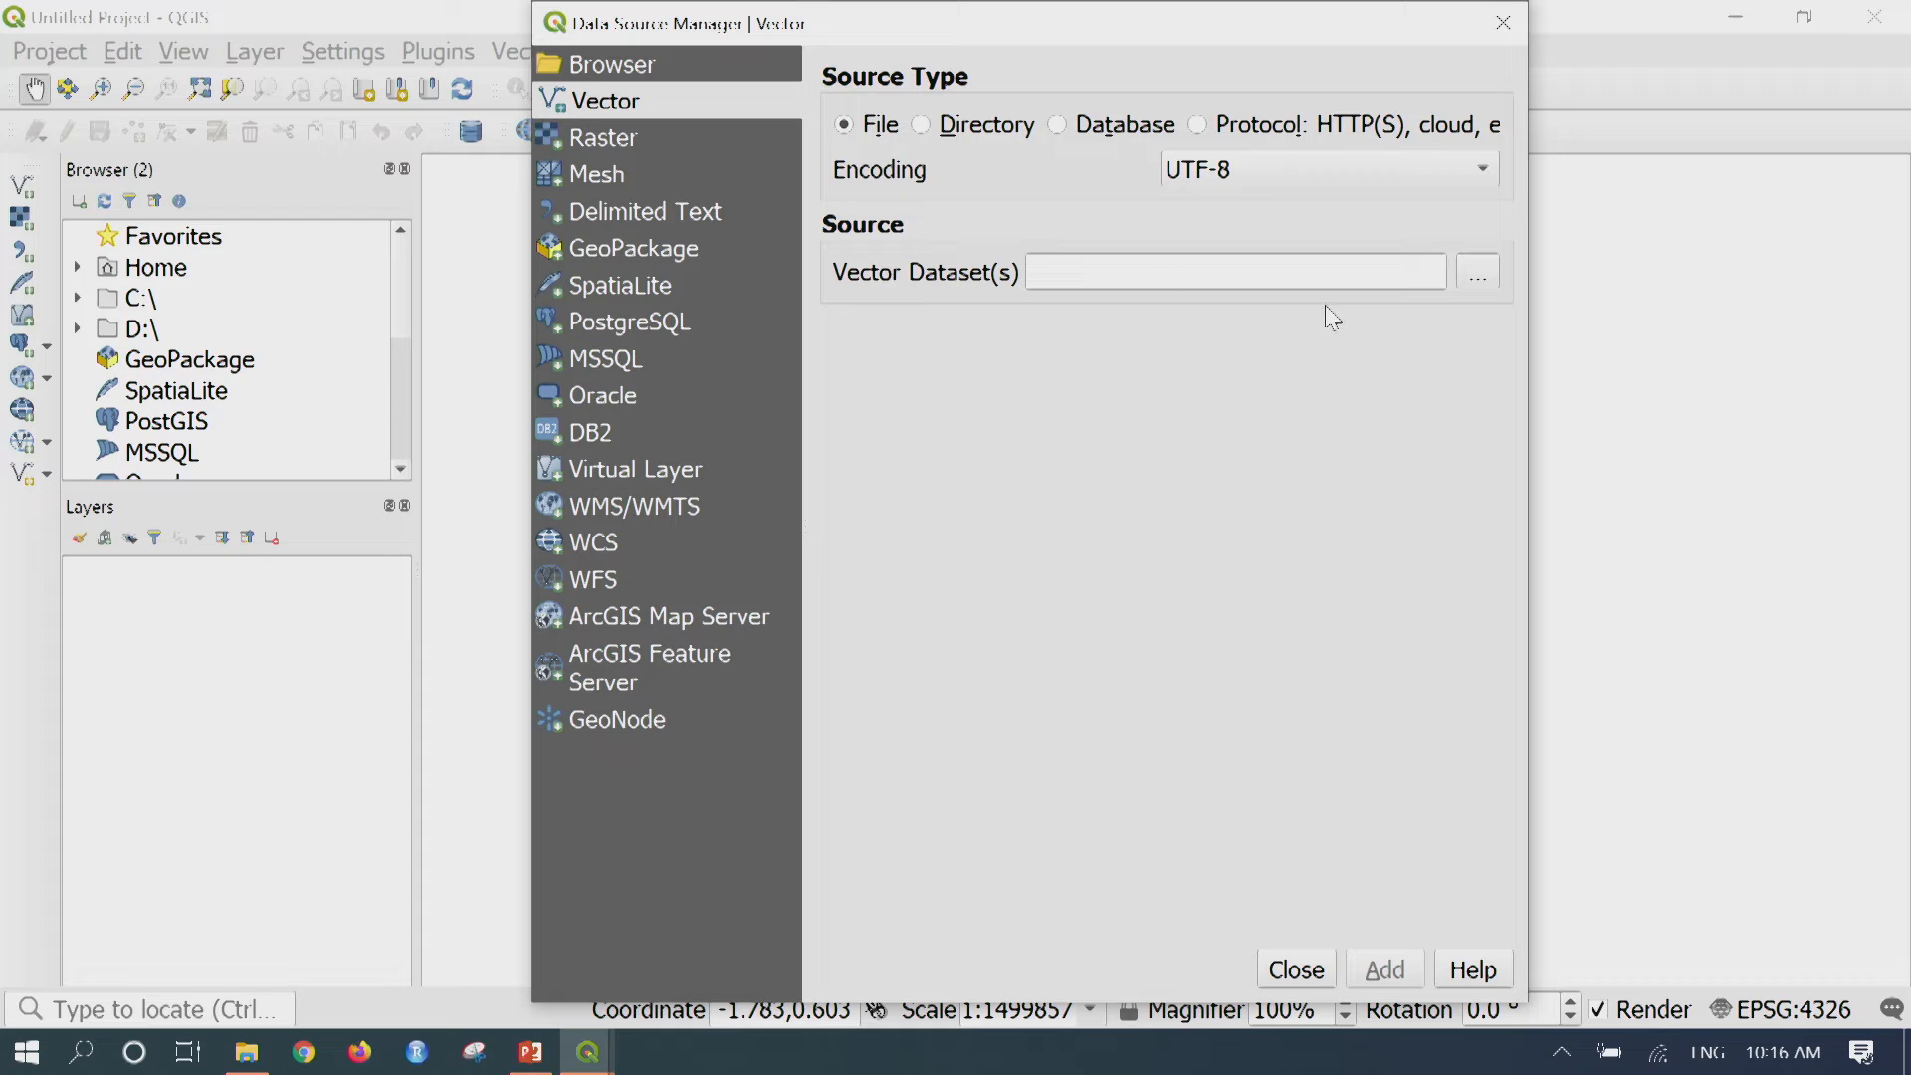
left_click(1479, 278)
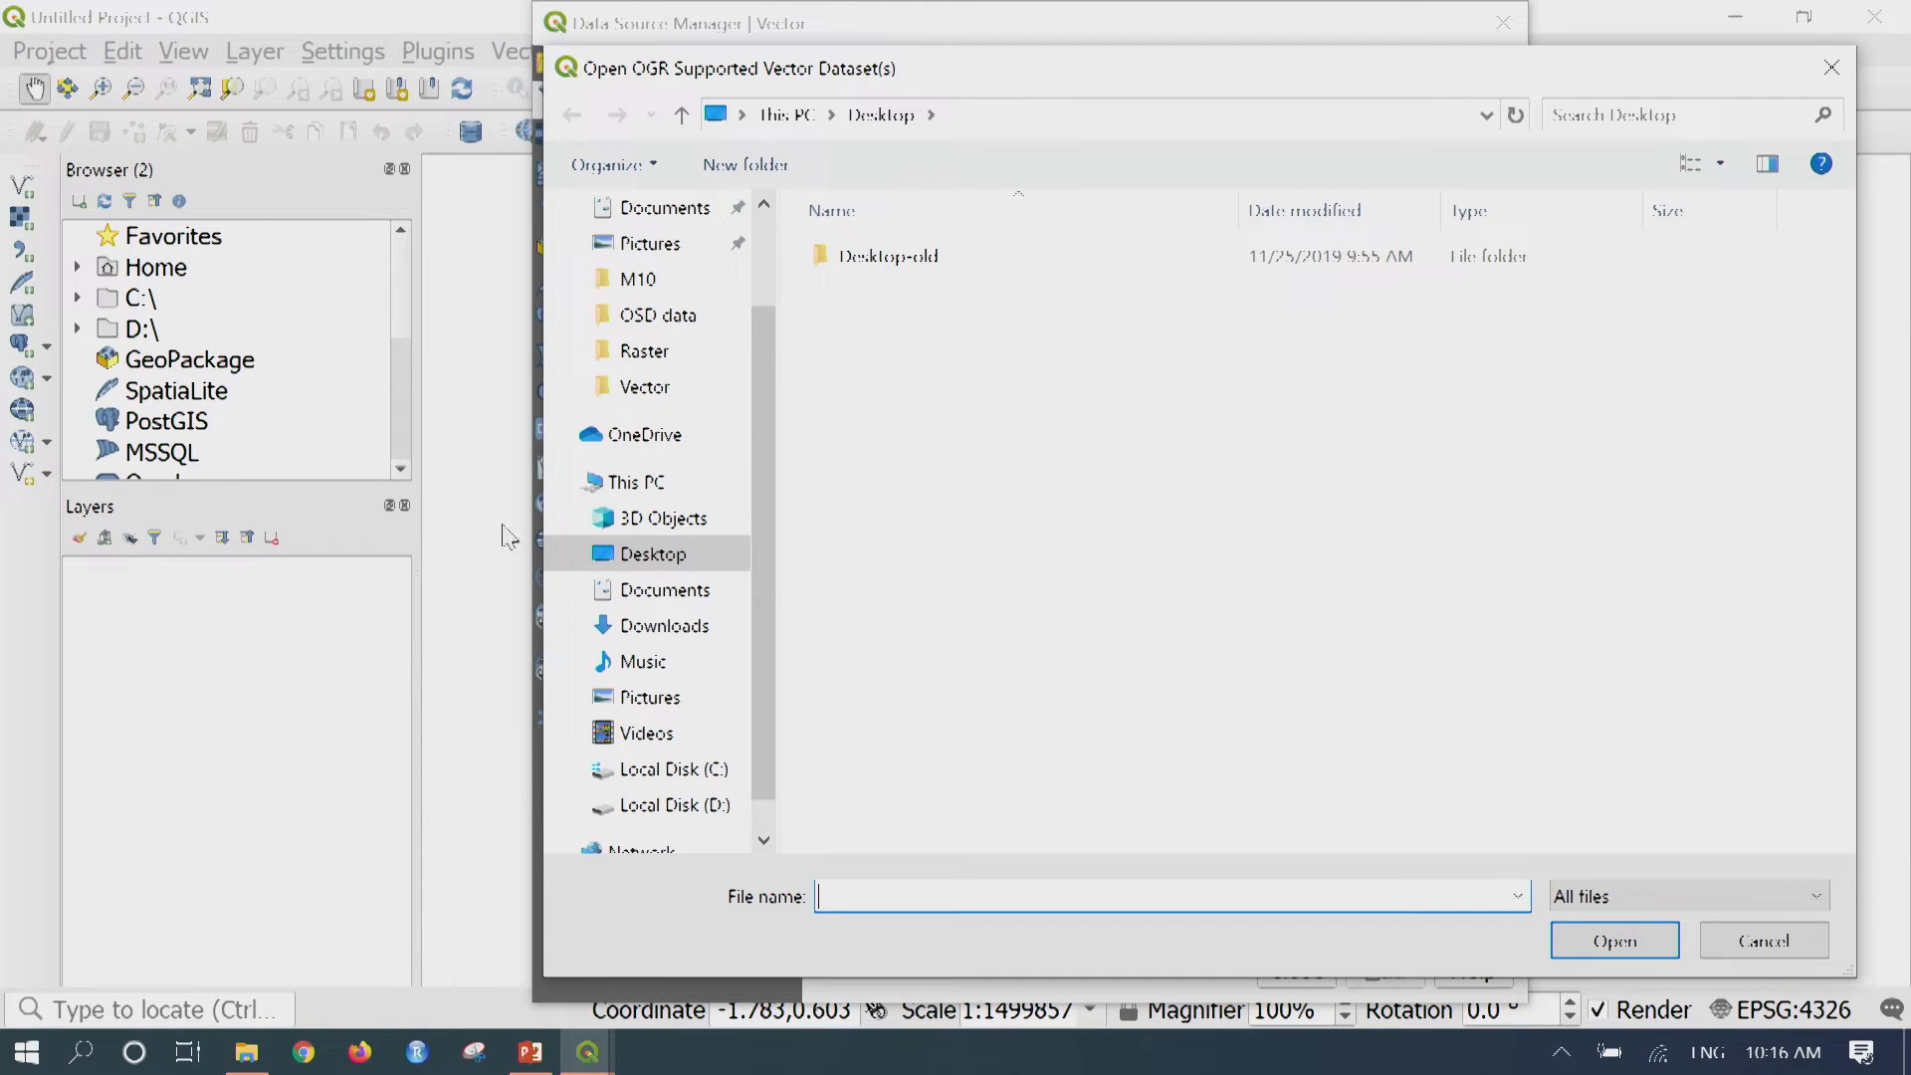
left_click(682, 806)
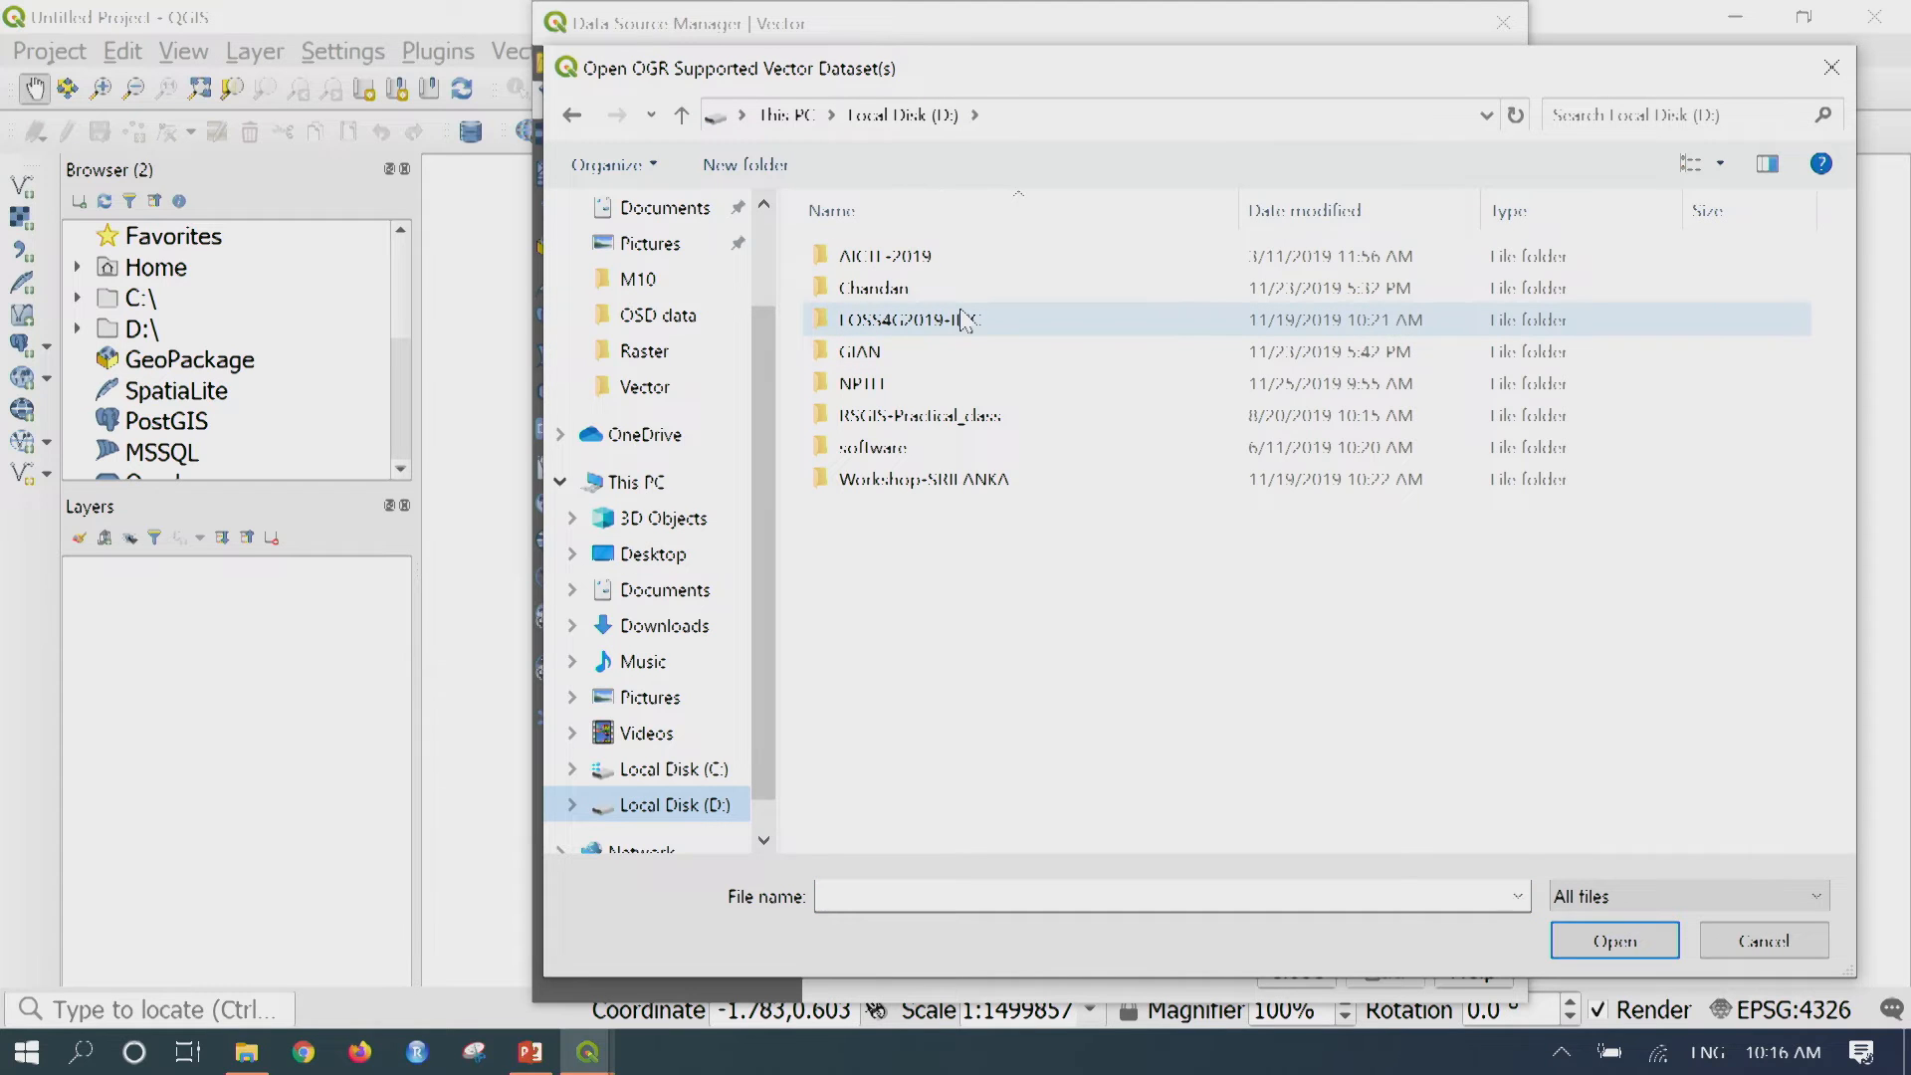
double_click(914, 382)
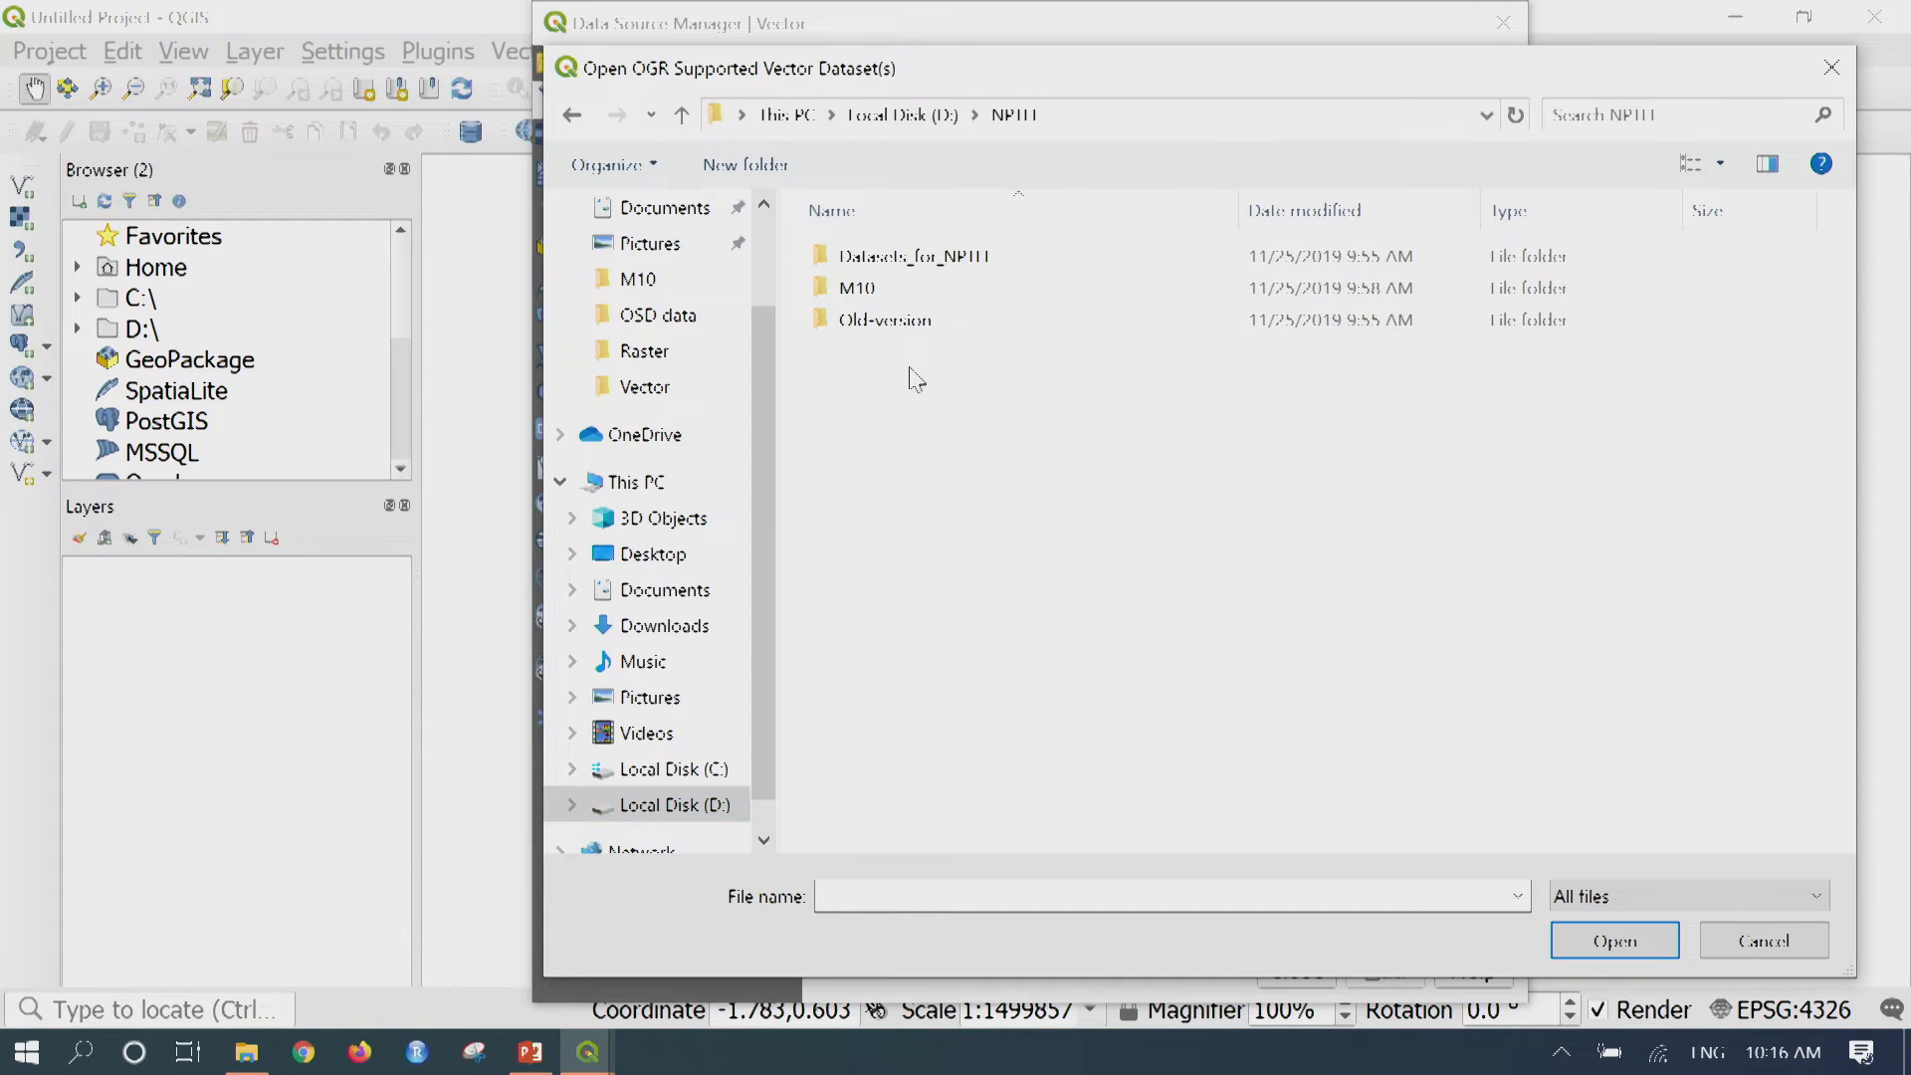
double_click(922, 257)
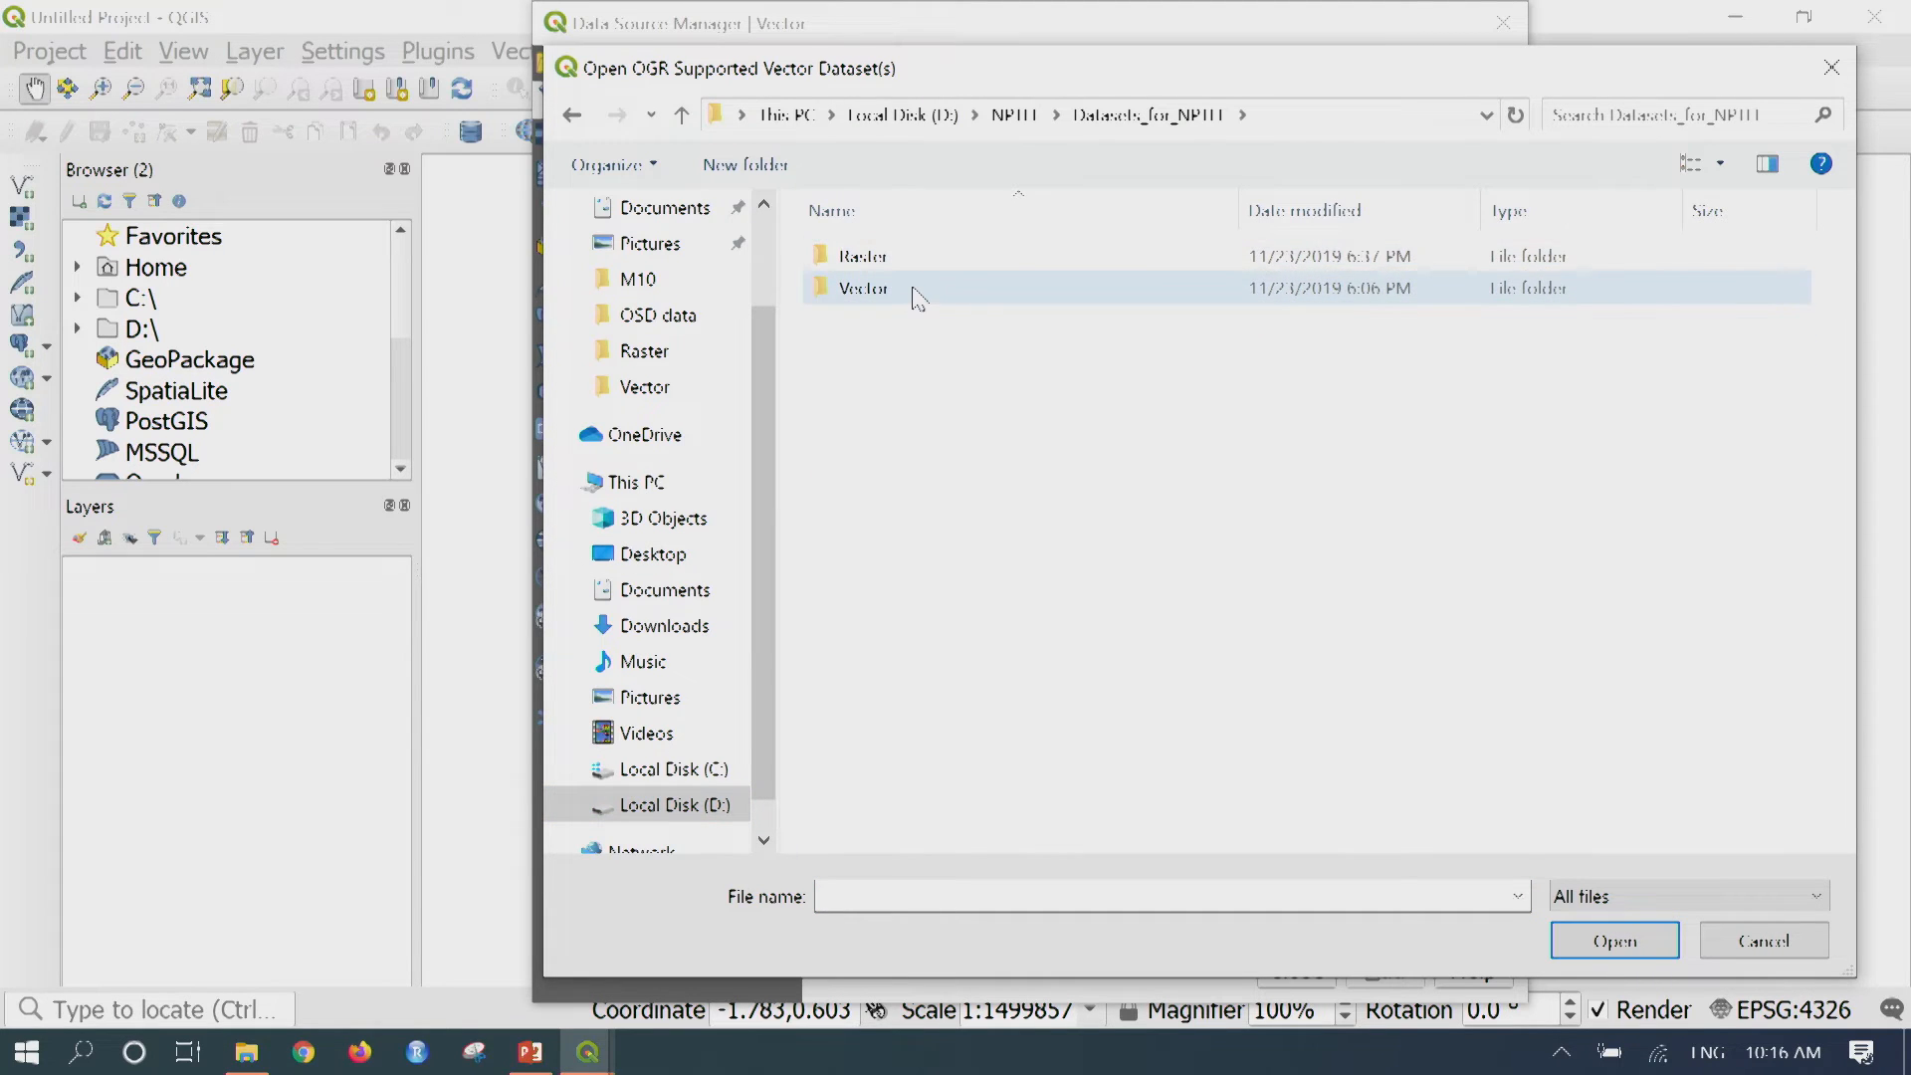
double_click(916, 291)
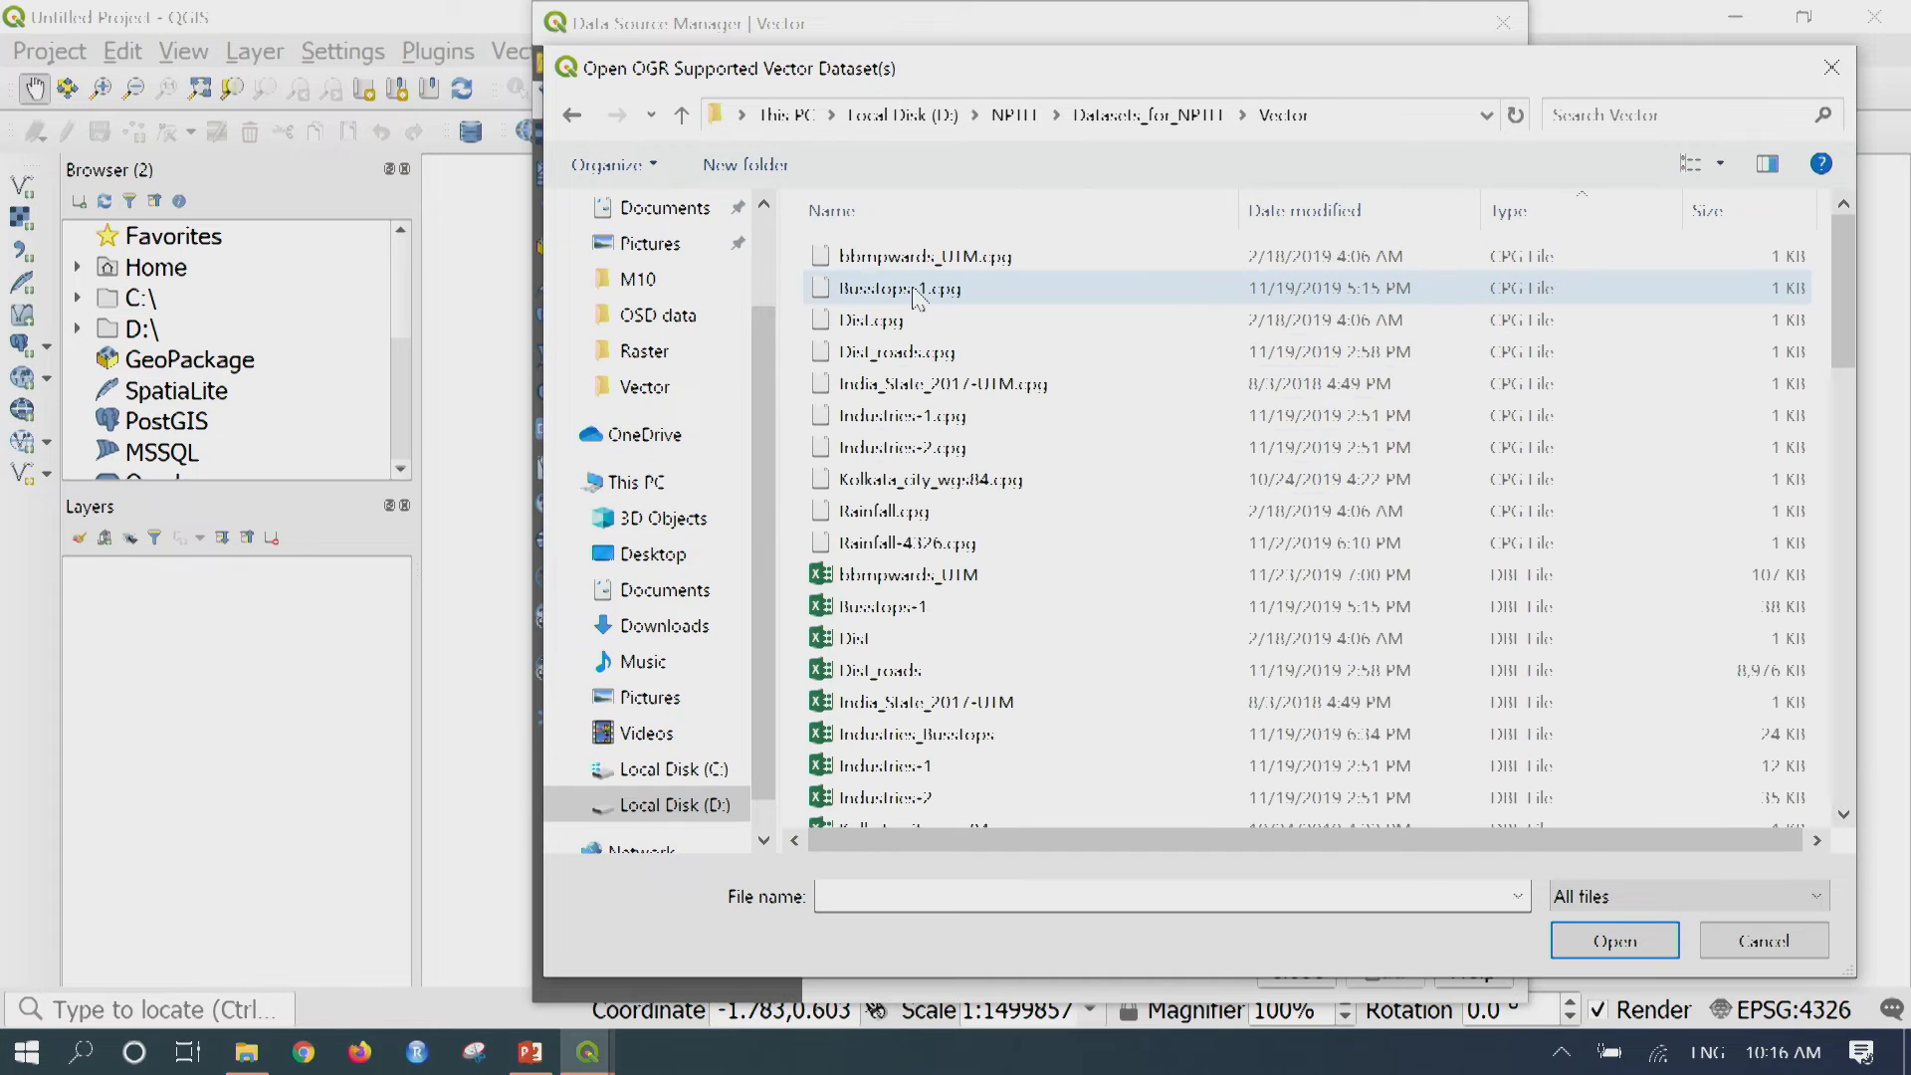
scroll(916, 428, "down", 10)
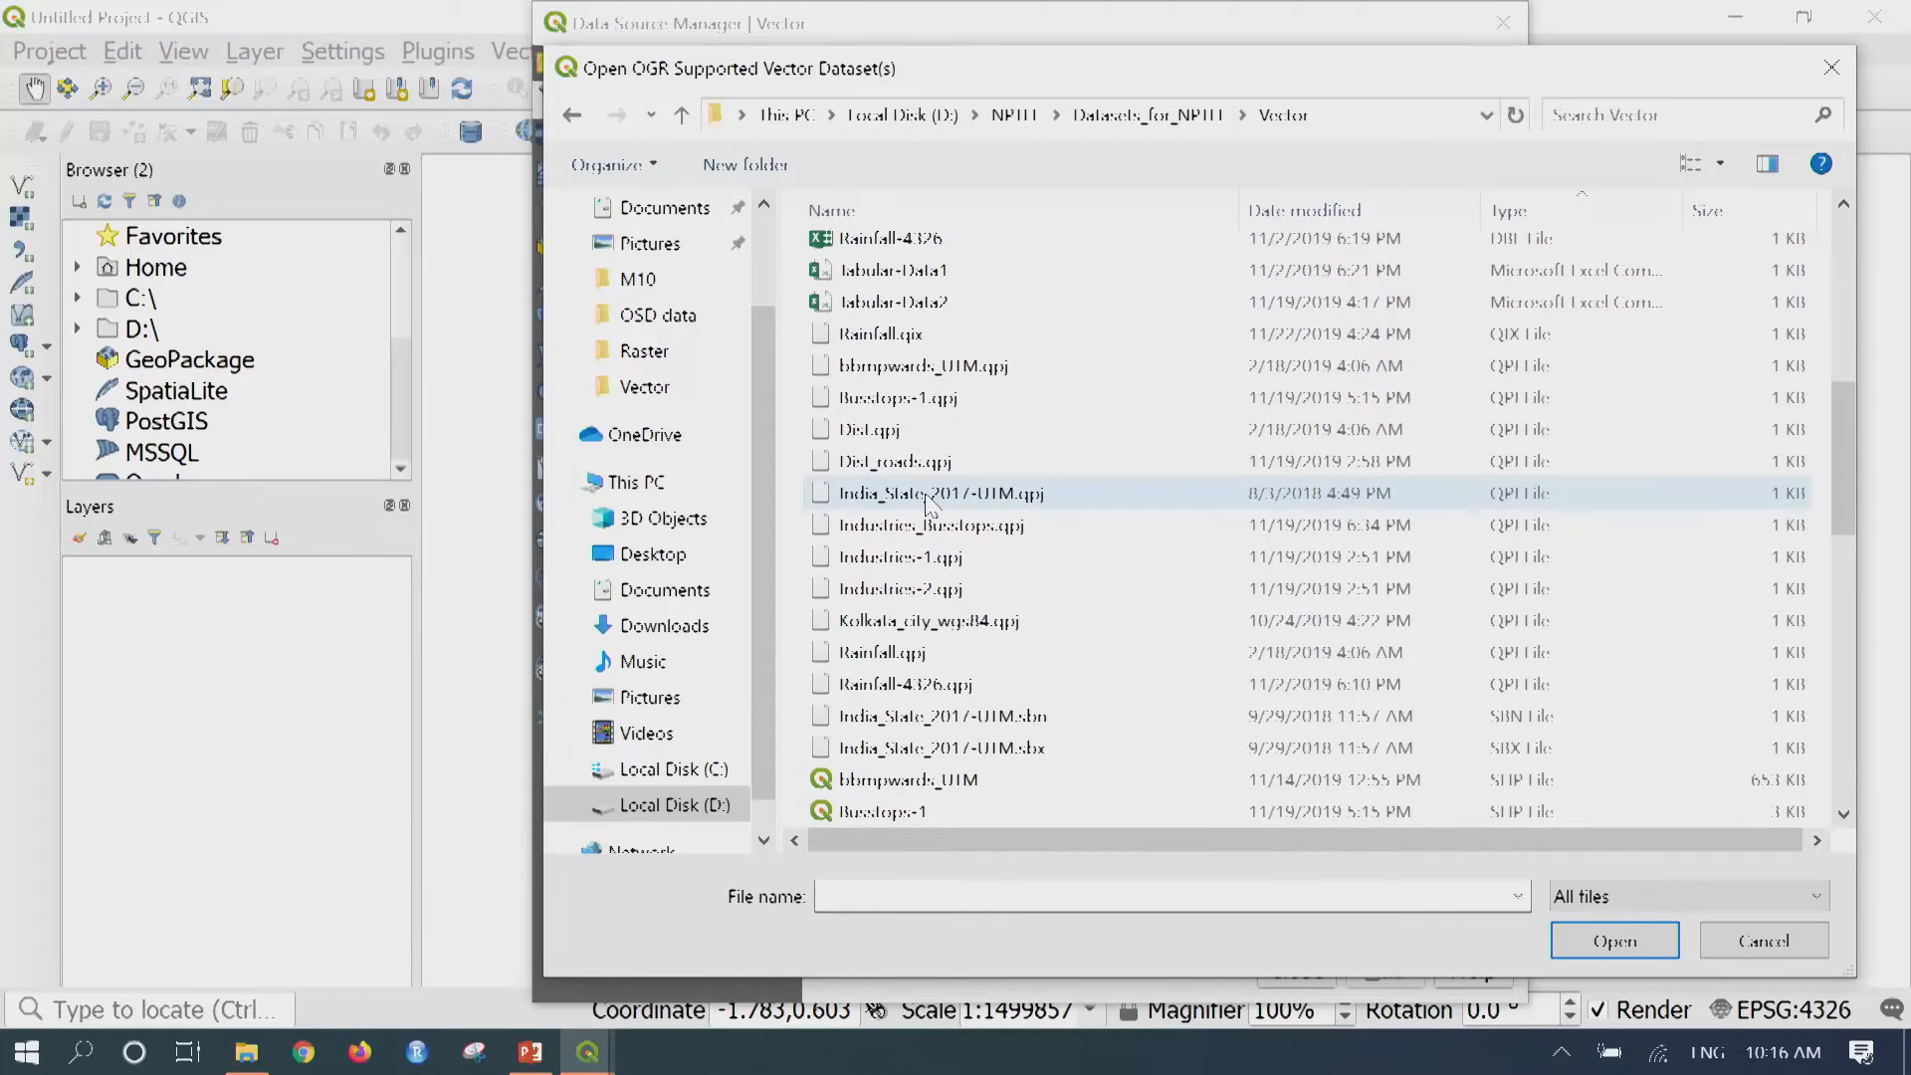
scroll(926, 497, "down", 3)
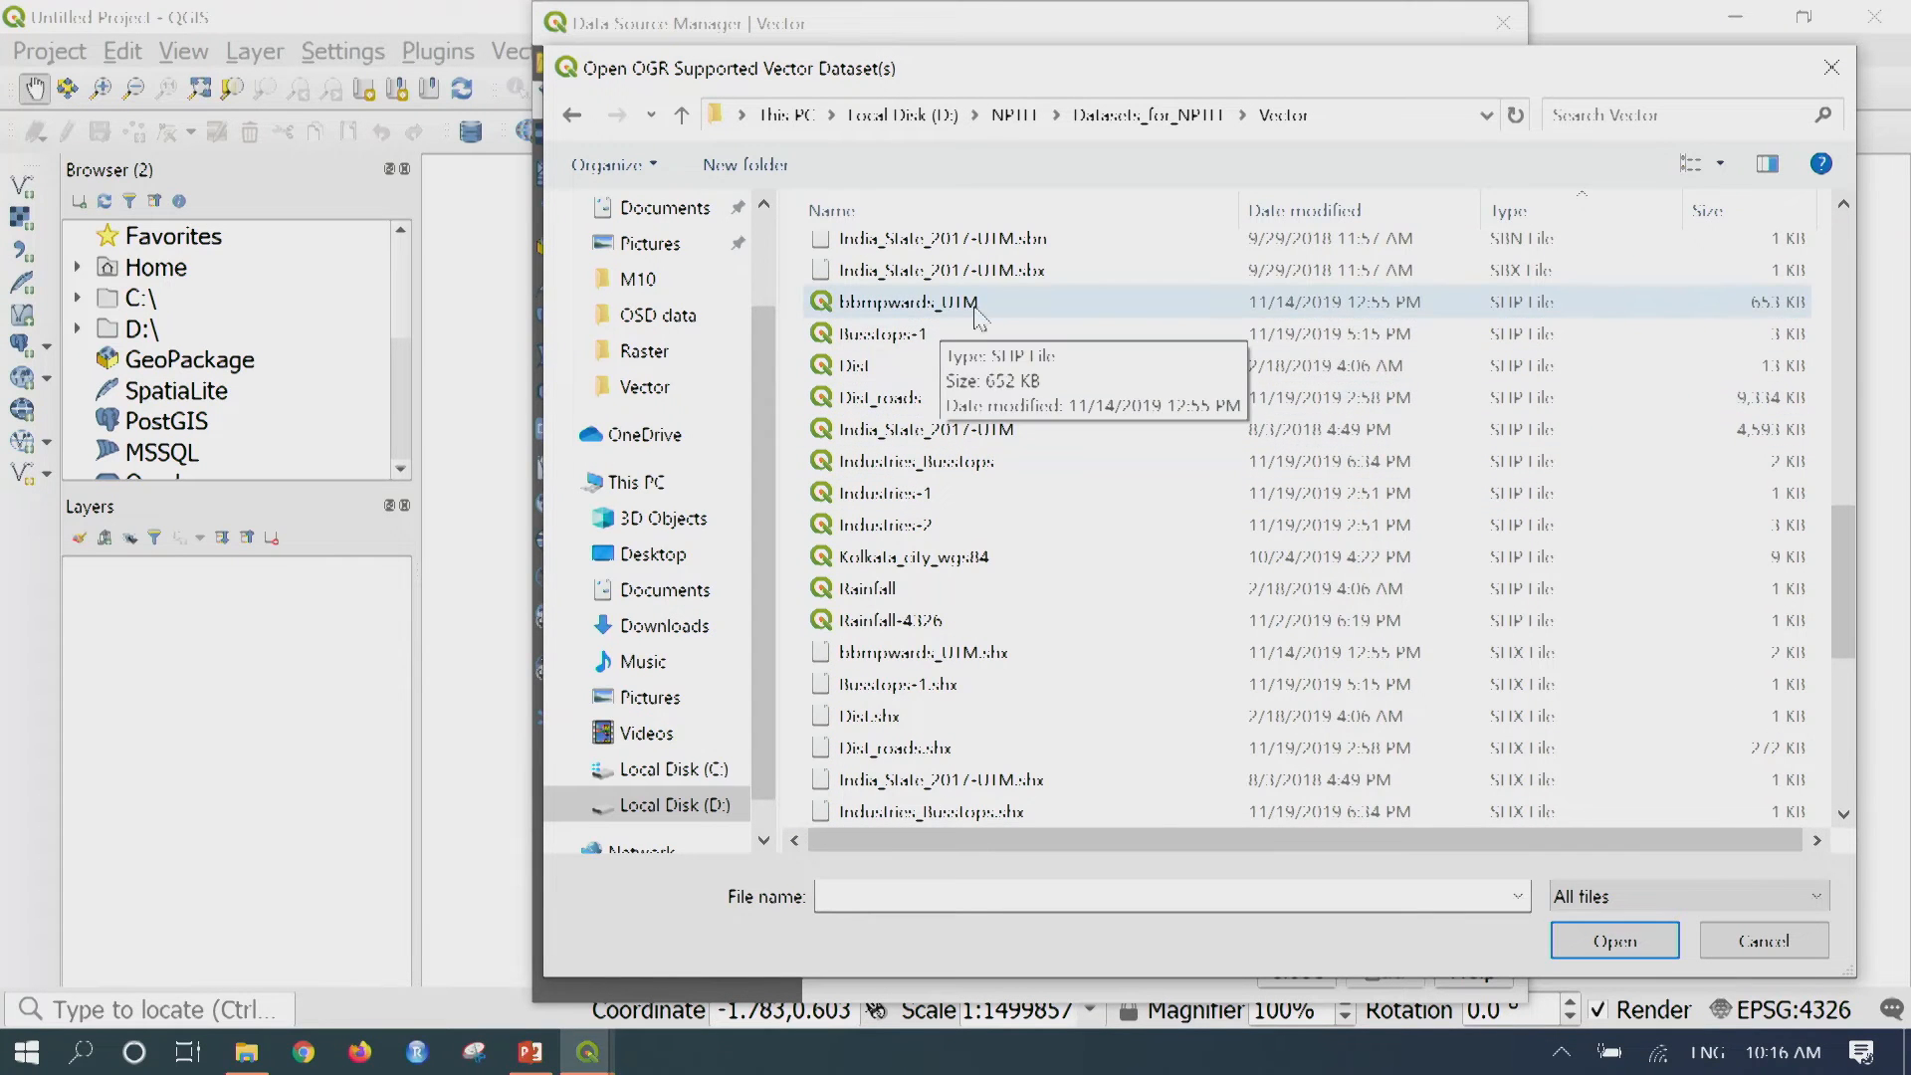
left_click(1324, 589)
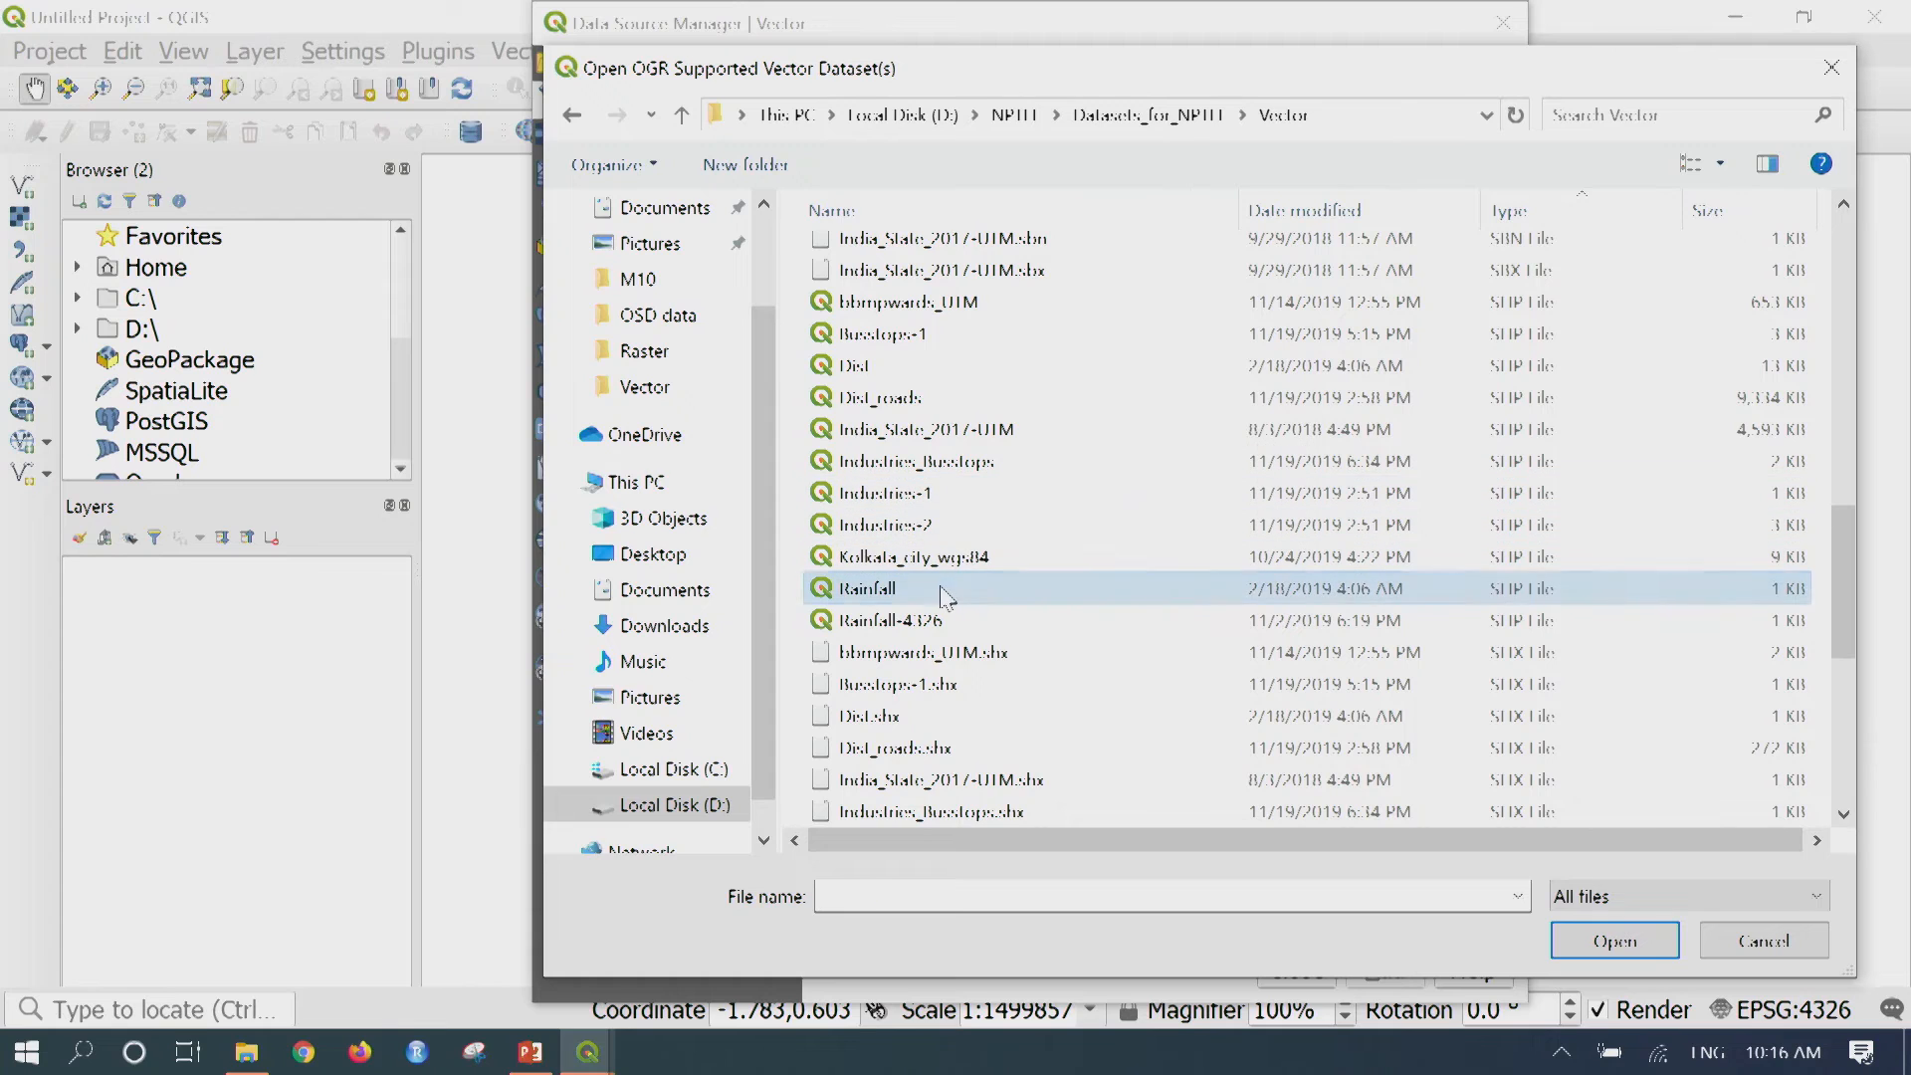
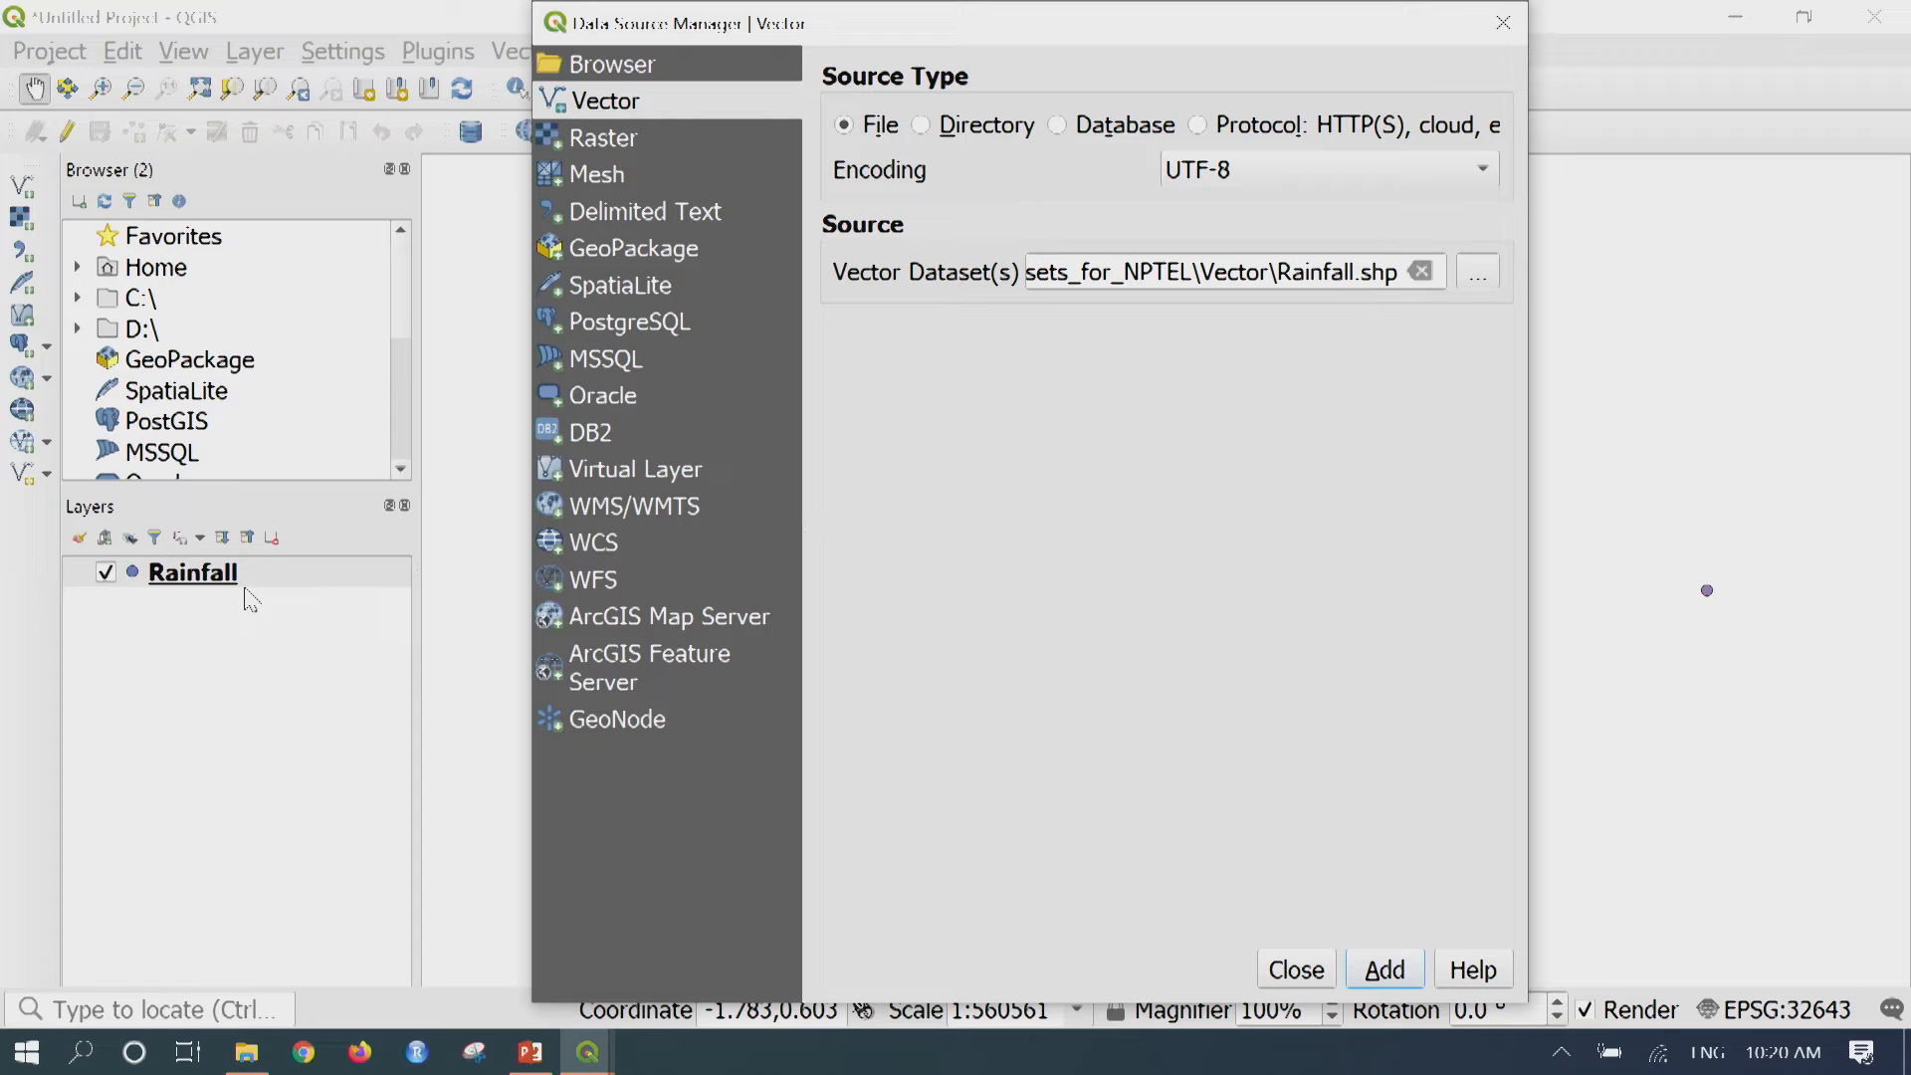
left_click(1297, 972)
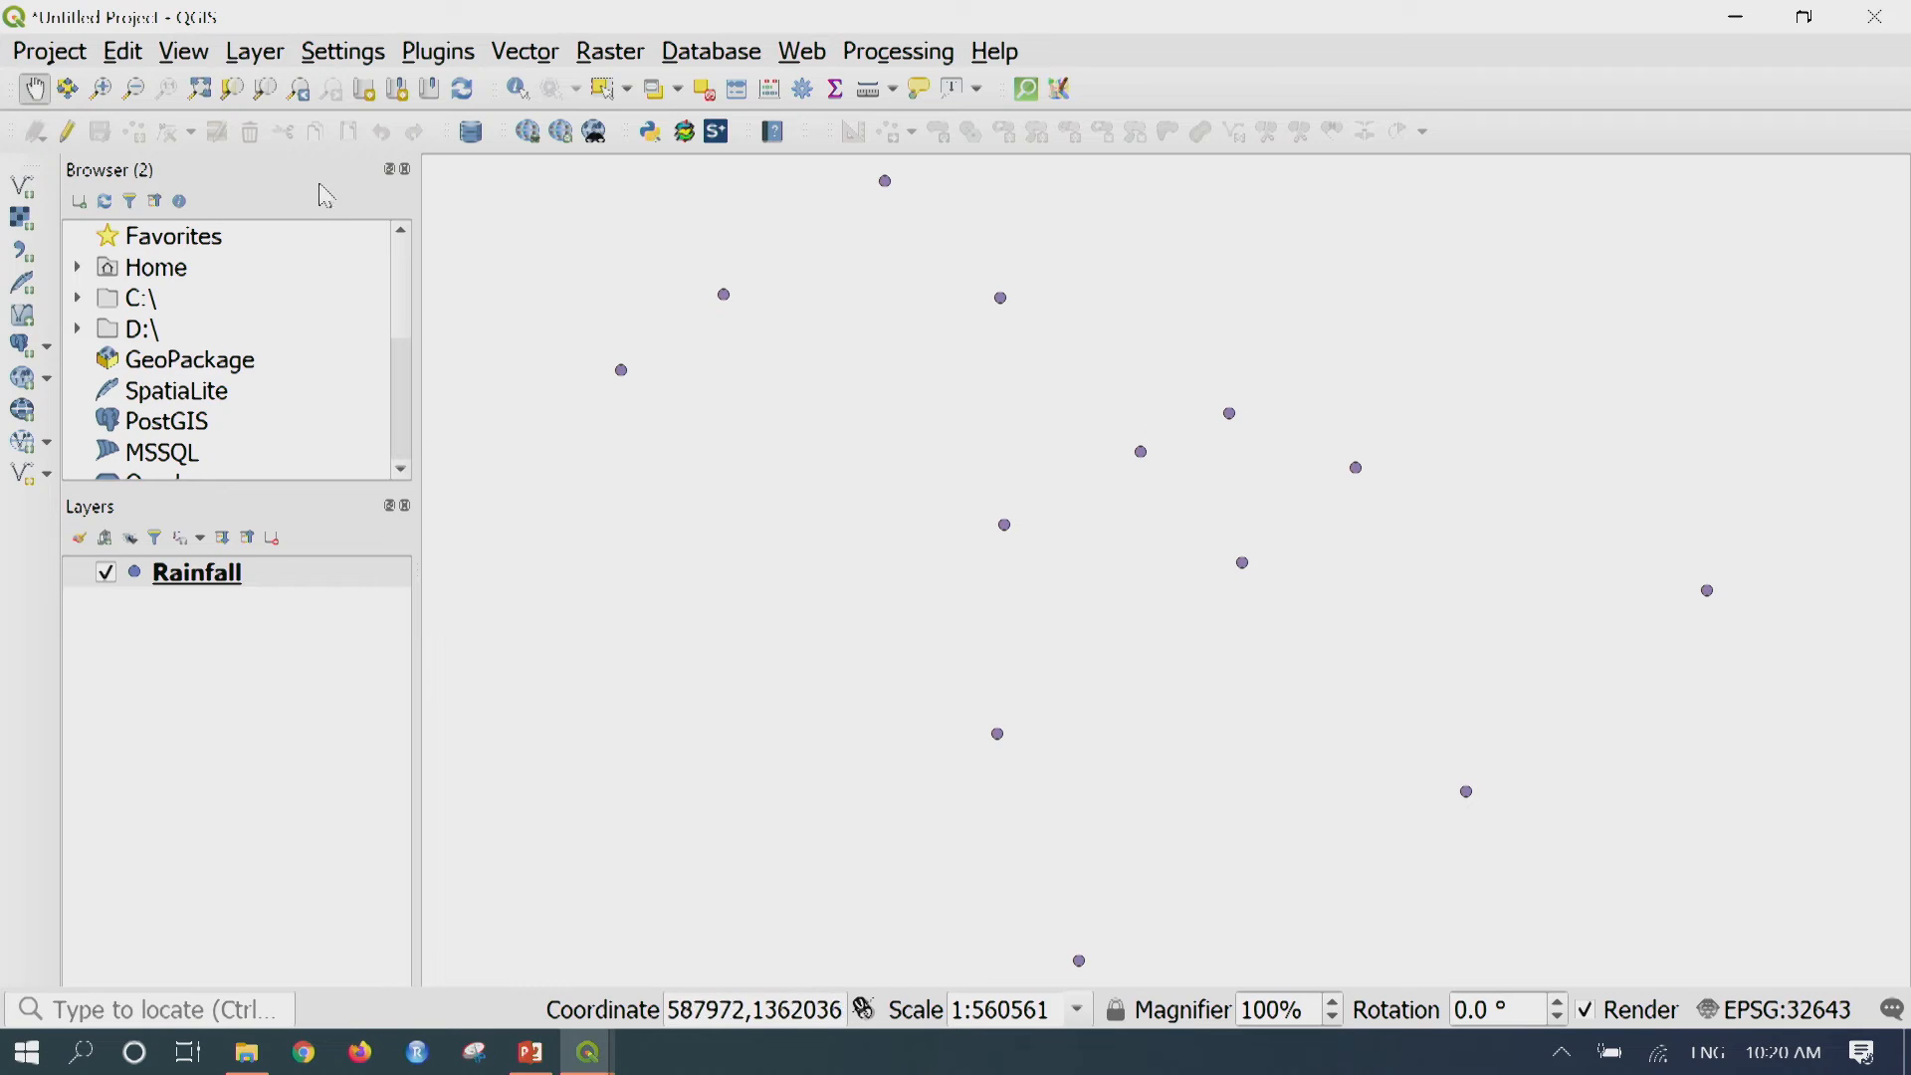
Add Dist.shp from D:\NPTEL\Datasets_for_NPTEL\Vector to the project as a vector layer and close the Data Source Manager
left_click(261, 52)
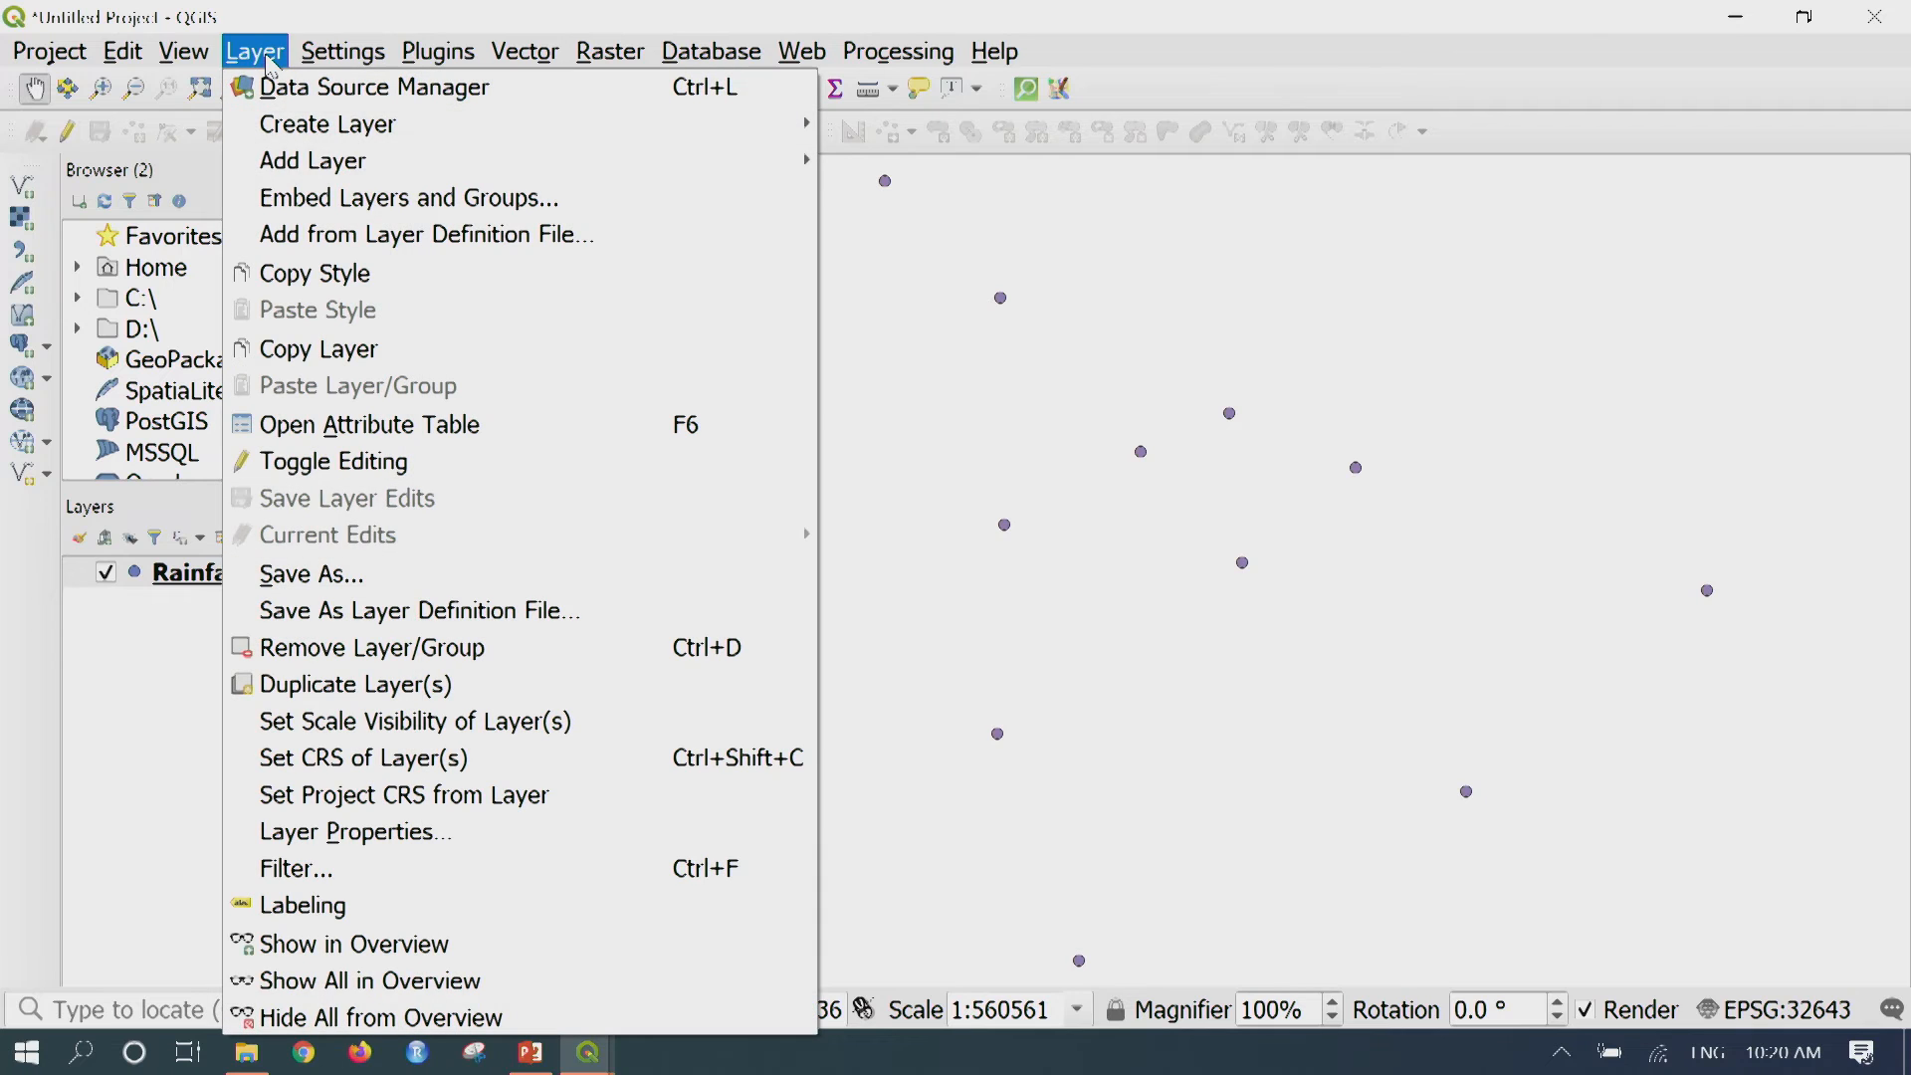
mouse_move(289, 169)
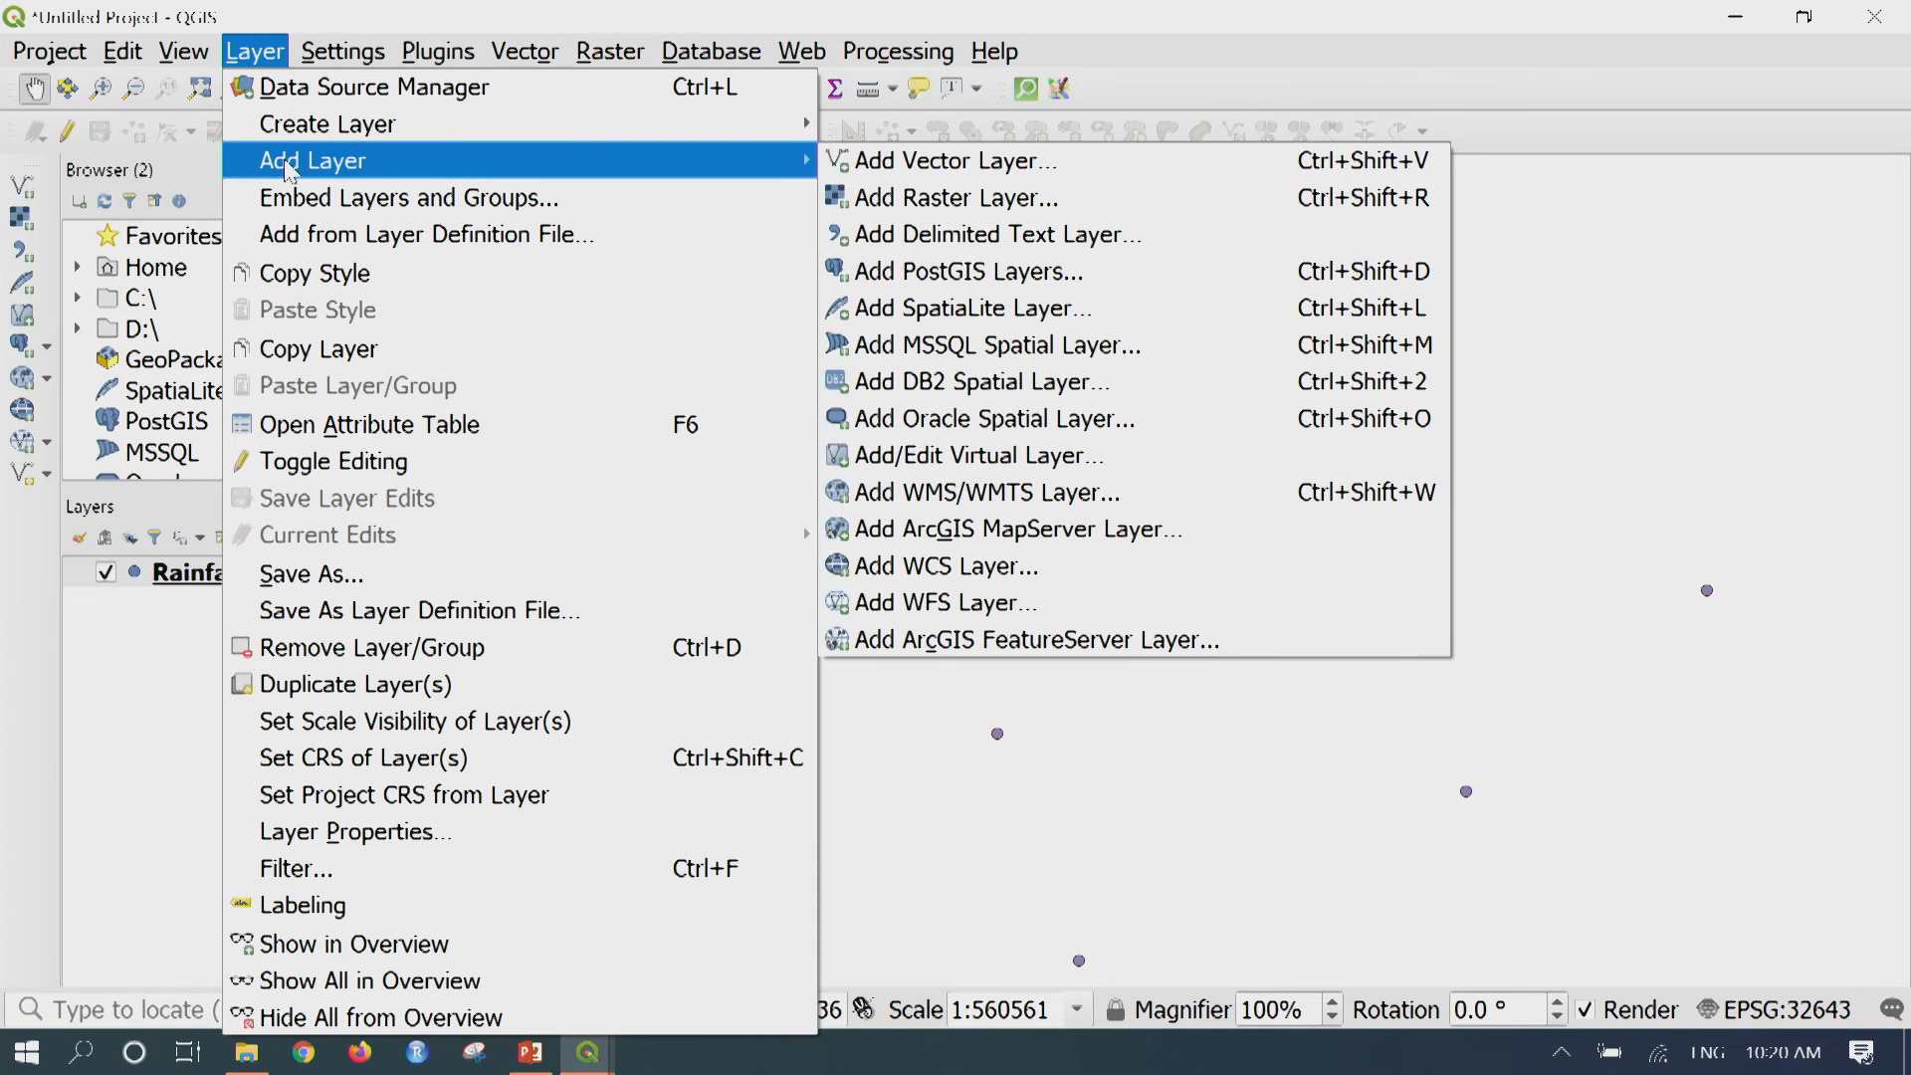
left_click(1122, 165)
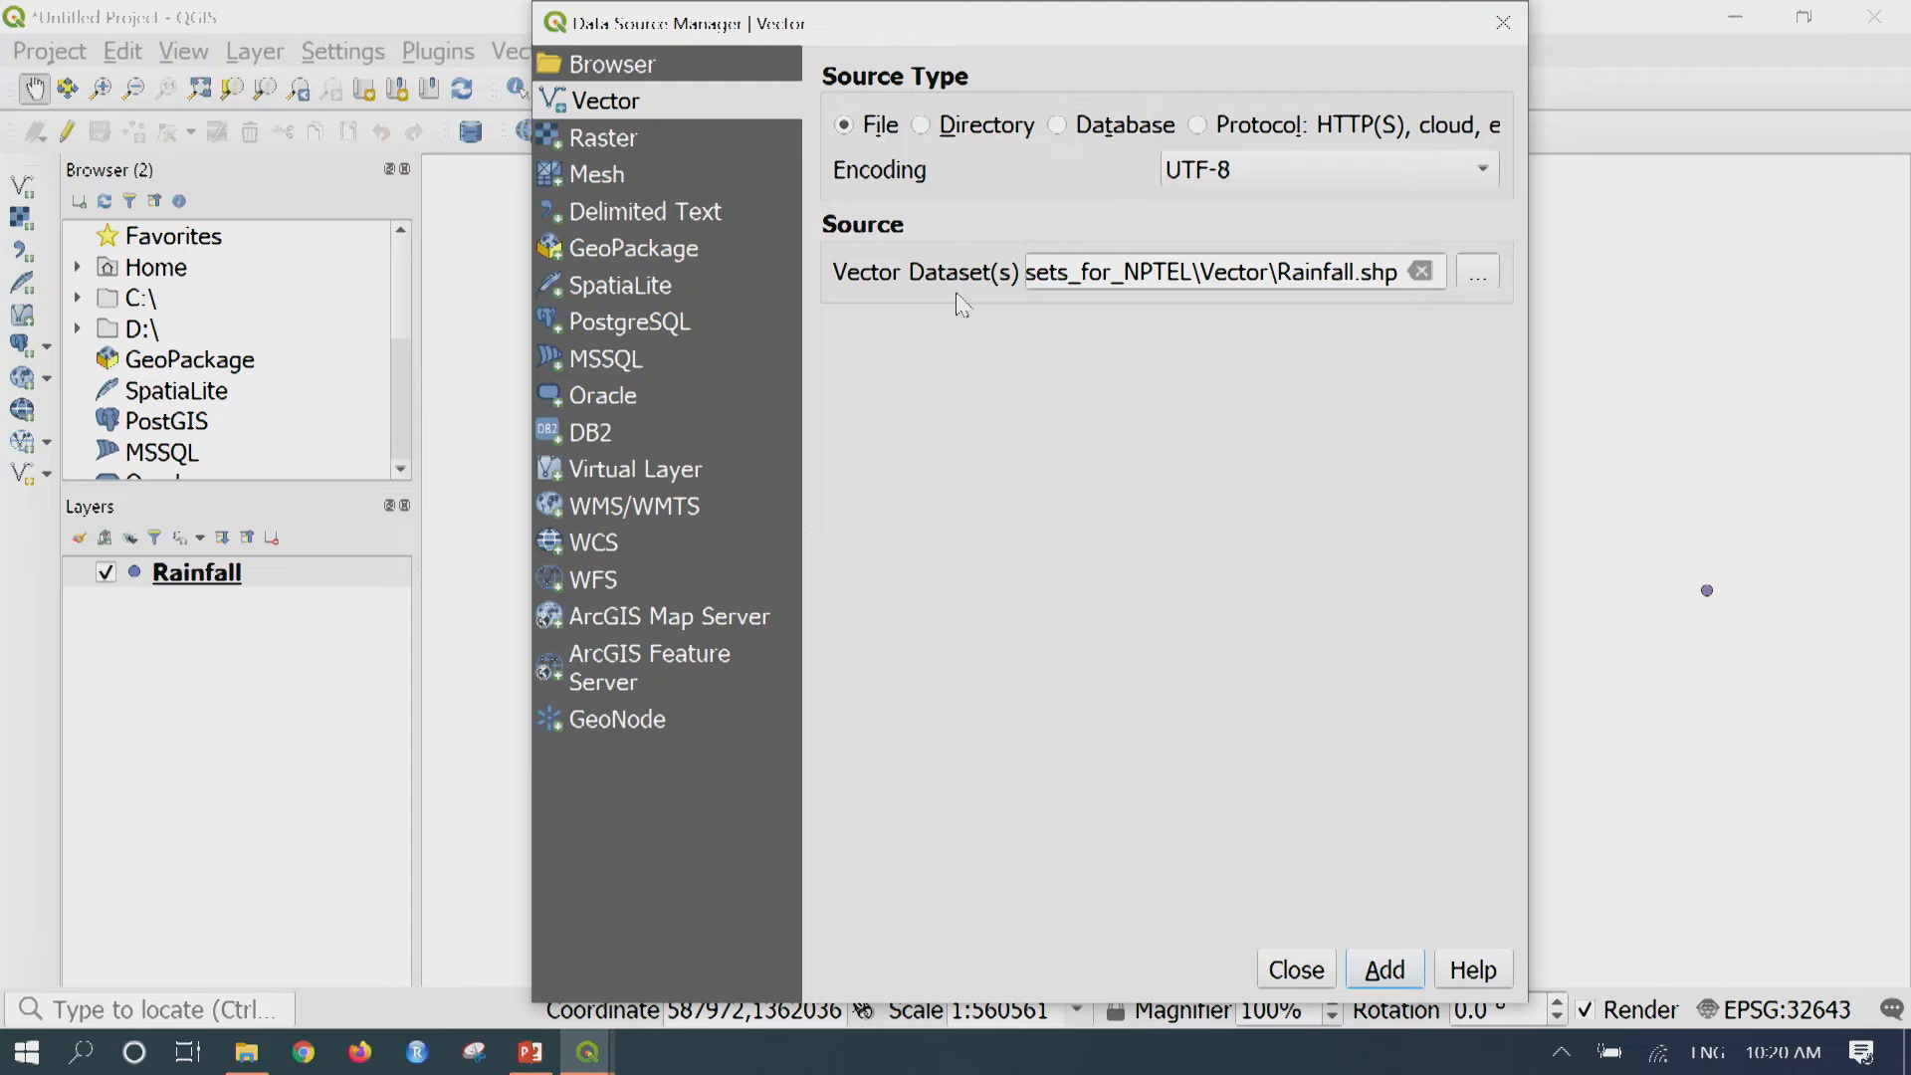
left_click(1477, 277)
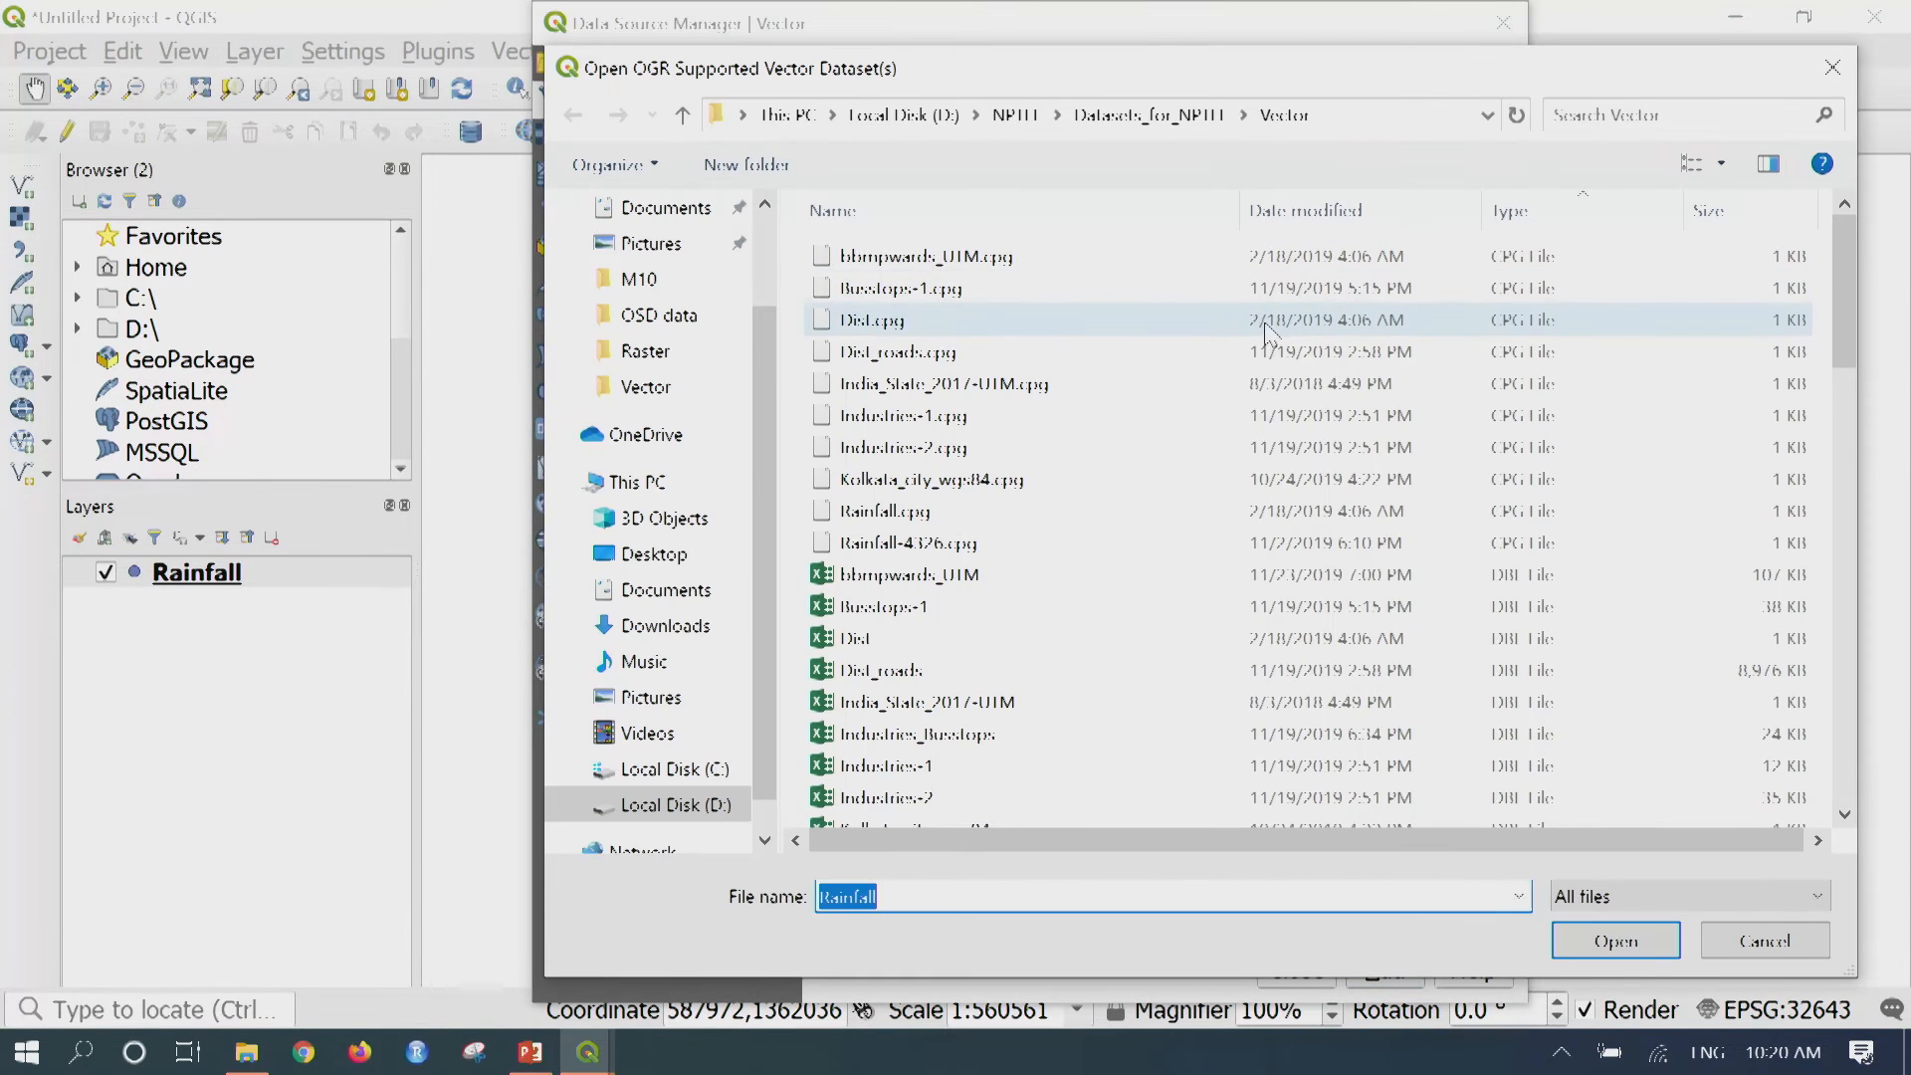
scroll(1070, 471, "down", 12)
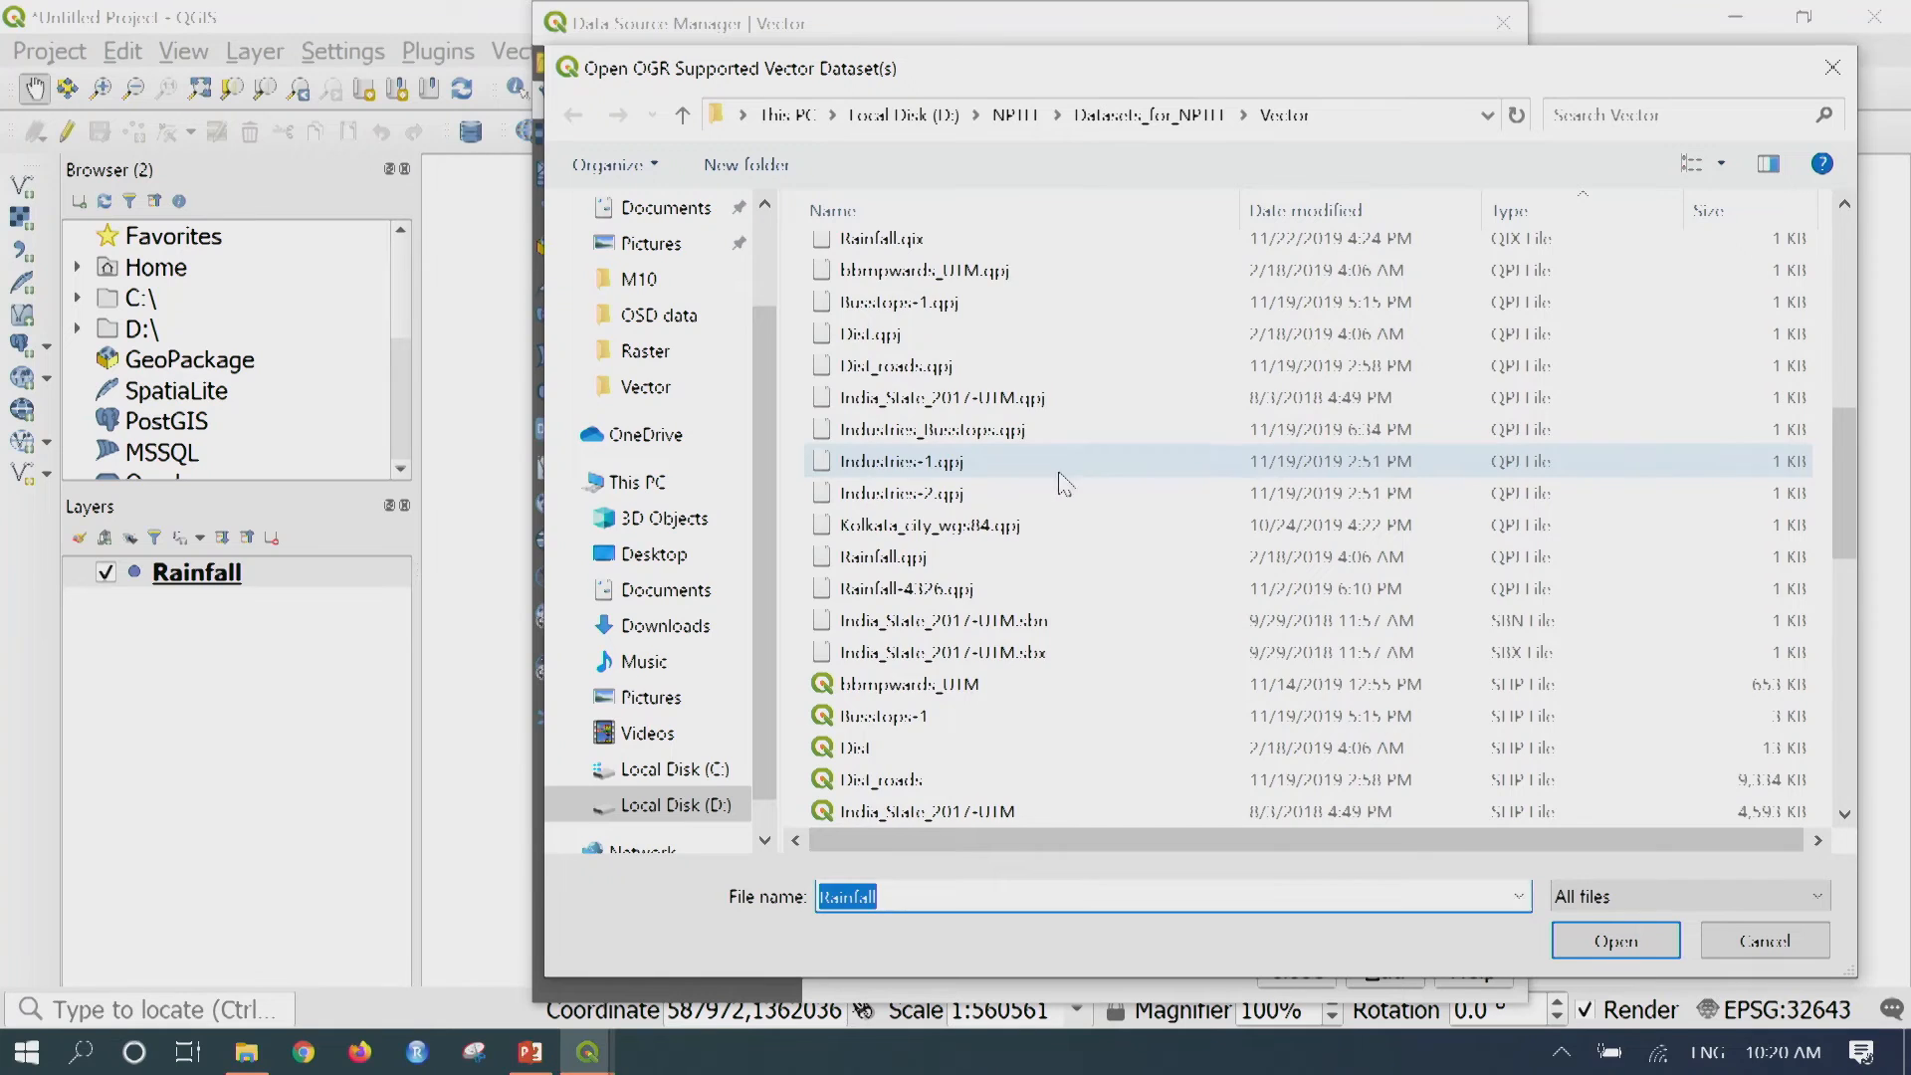
scroll(1013, 697, "down", 3)
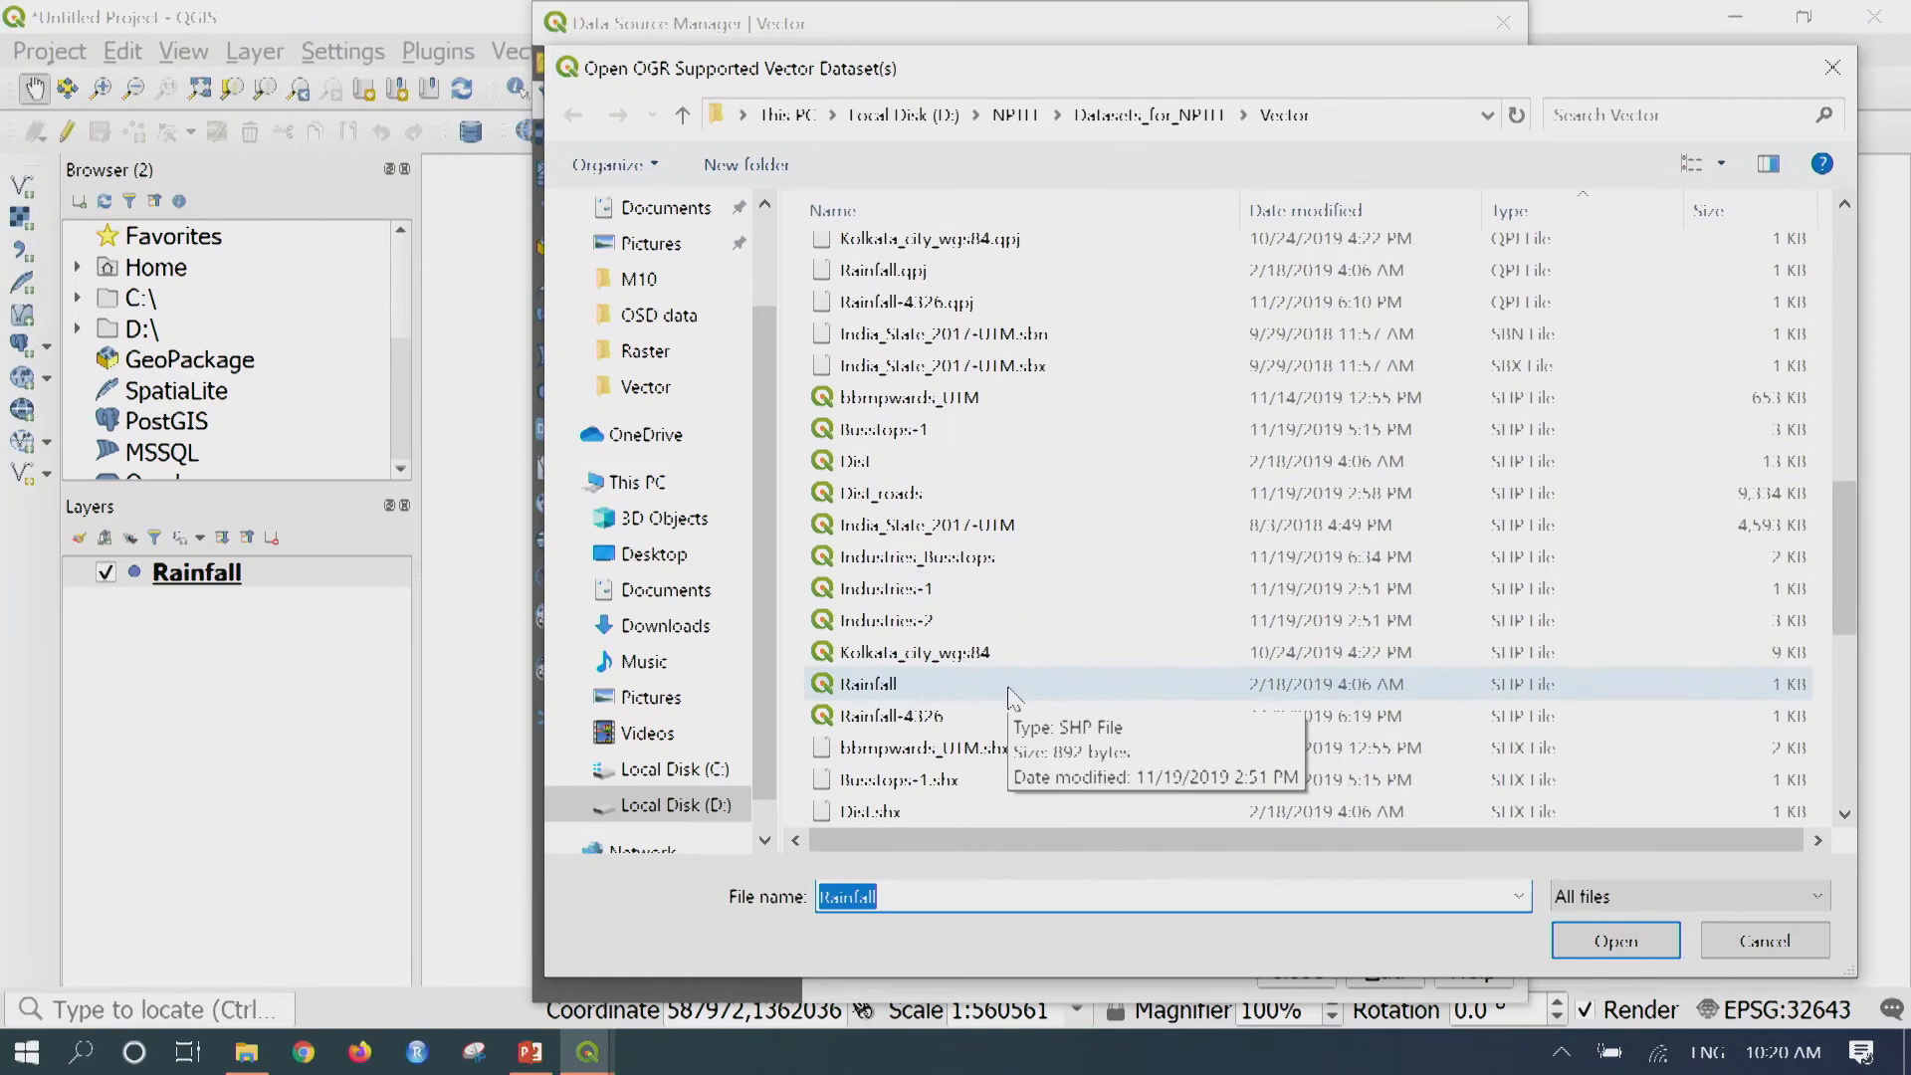
left_click(933, 468)
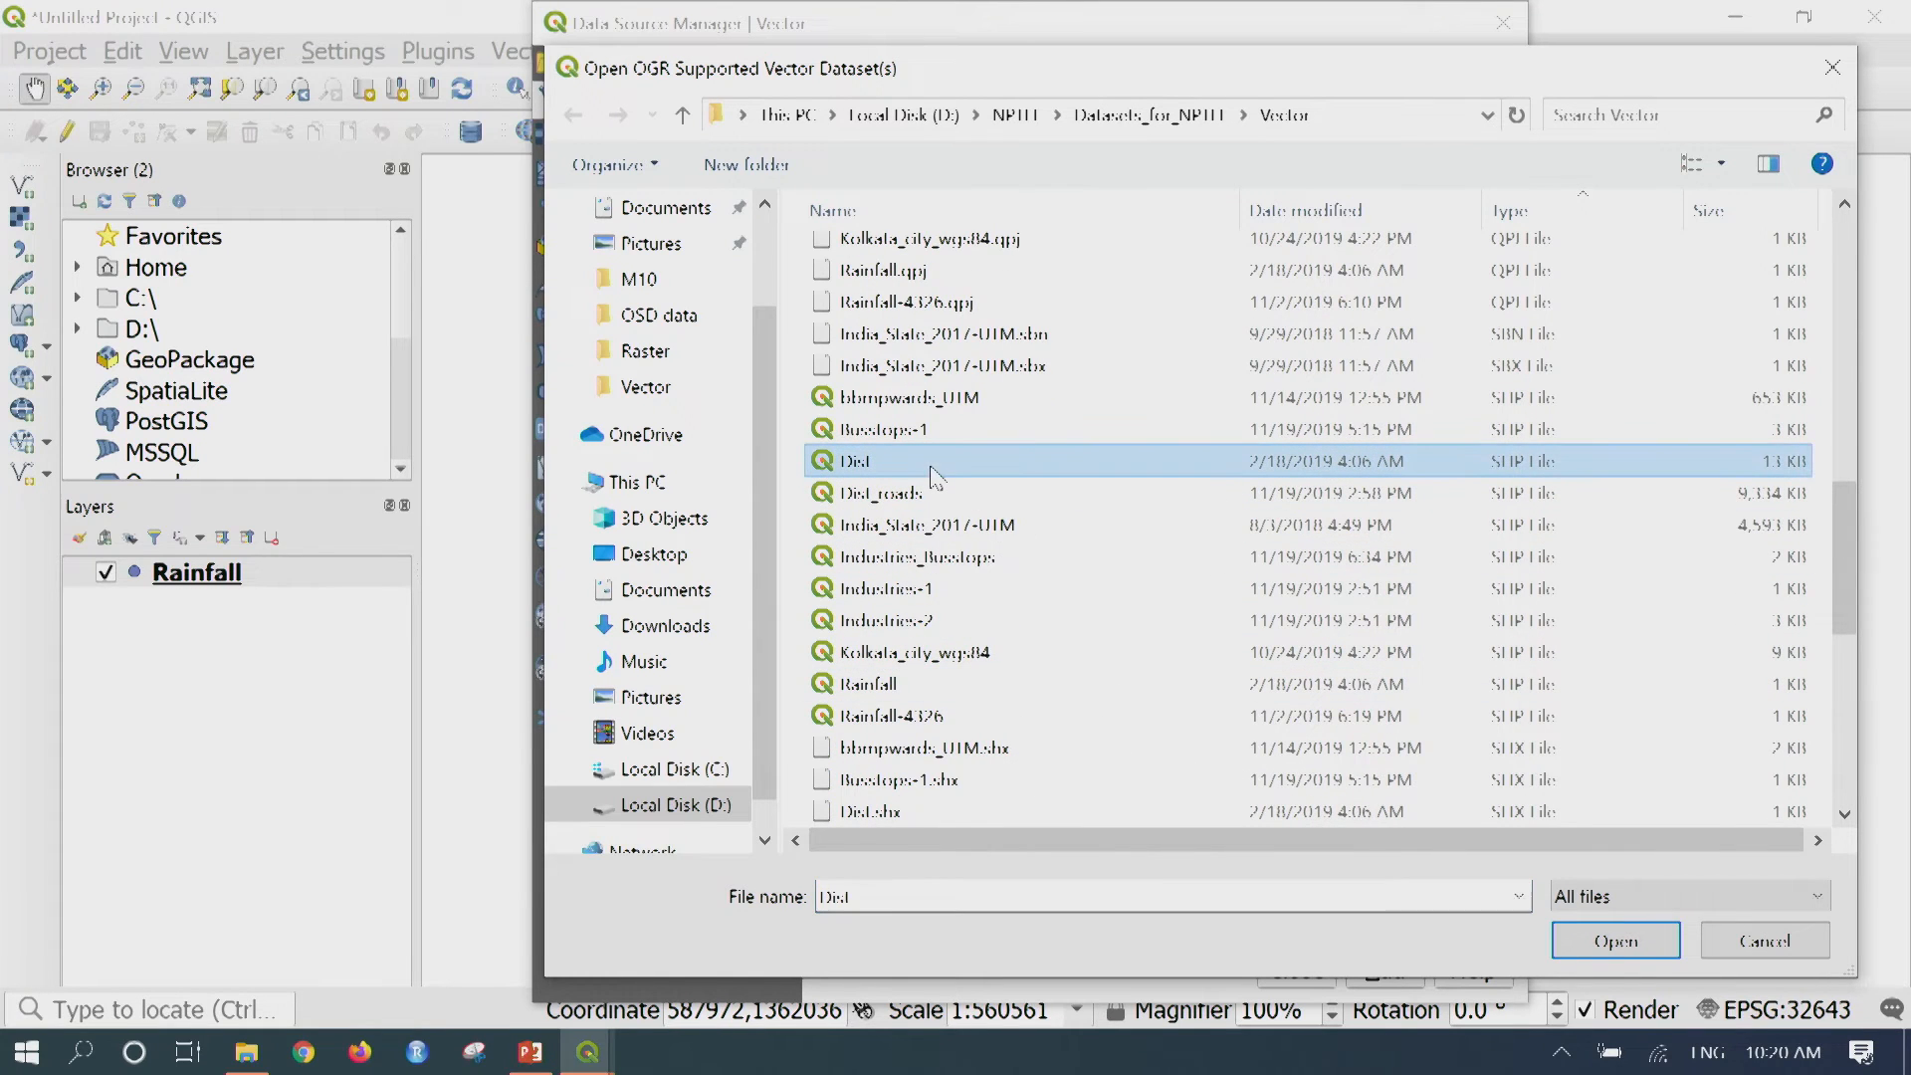
left_click(1596, 942)
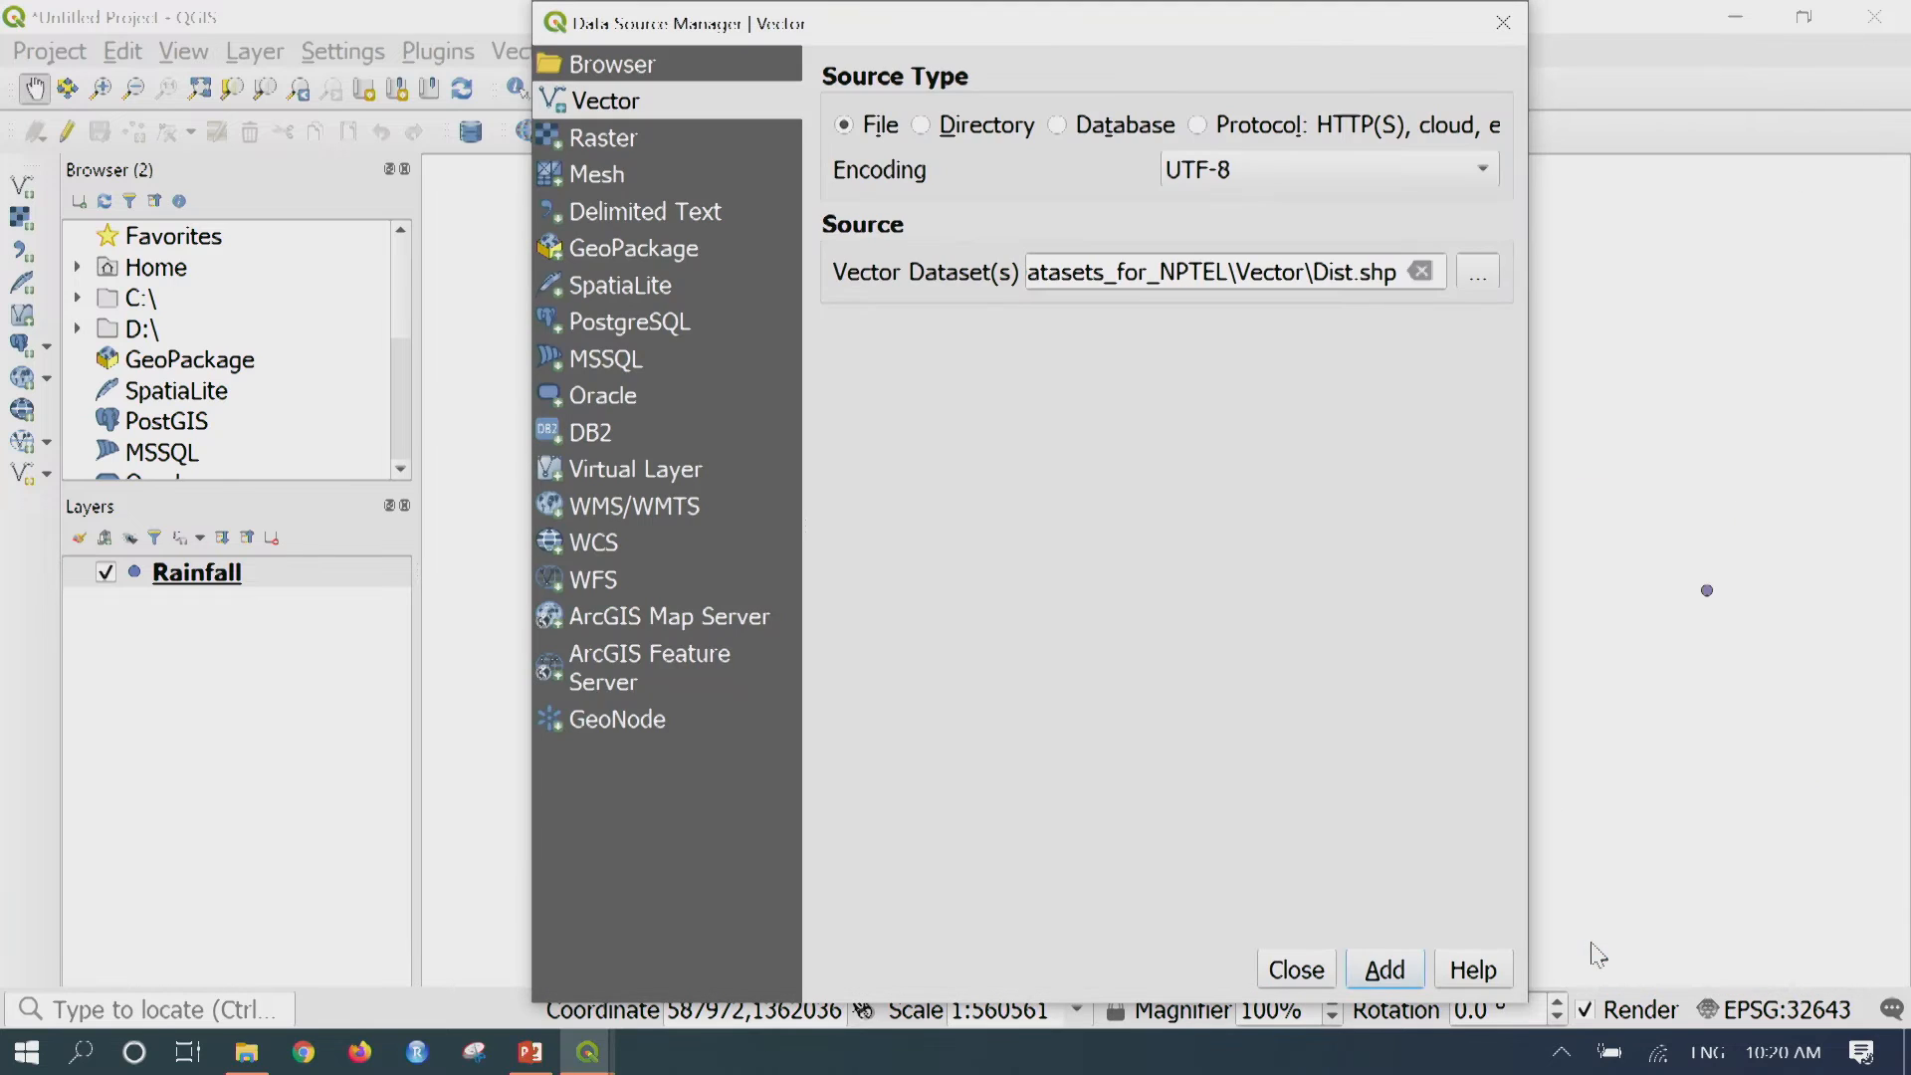
left_click(1389, 973)
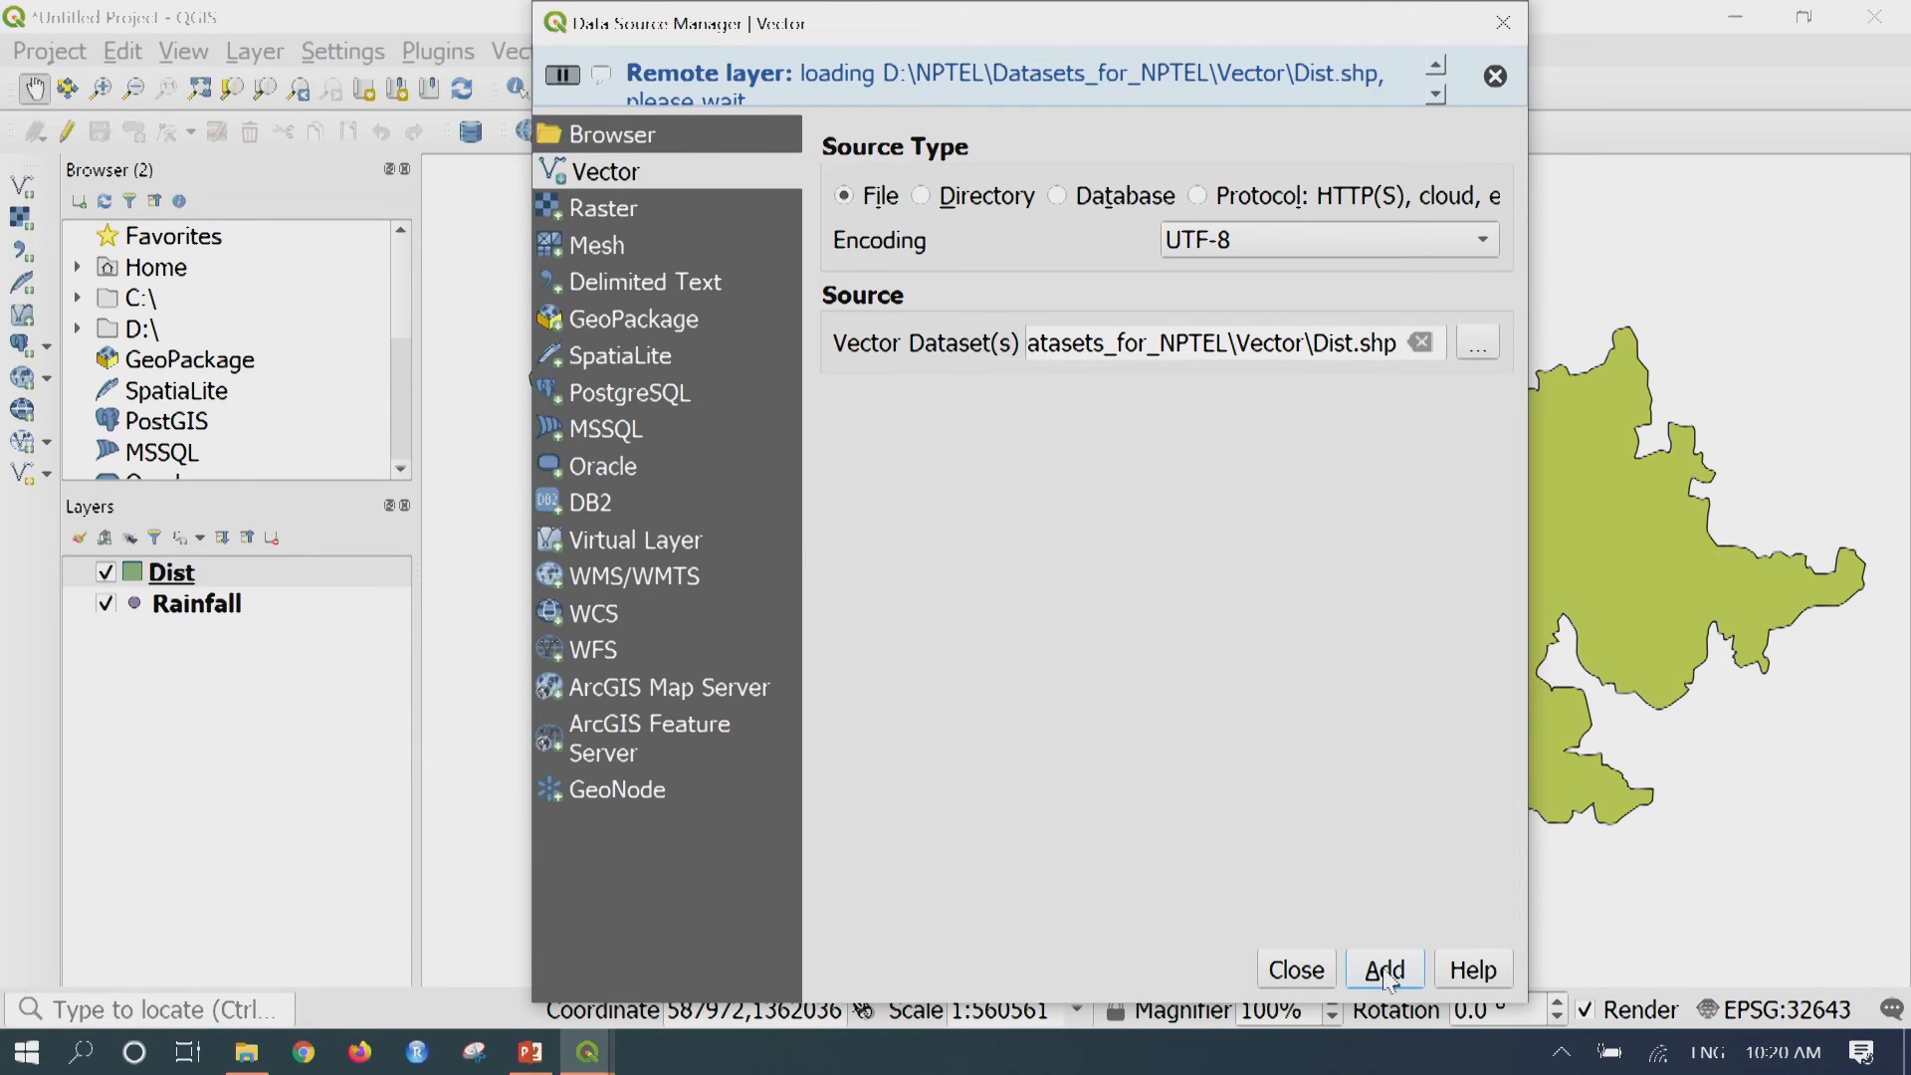
left_click(1300, 981)
Move the Dist polygon layer below the Rainfall layer in the layer order
scroll(955, 834, "down", 1)
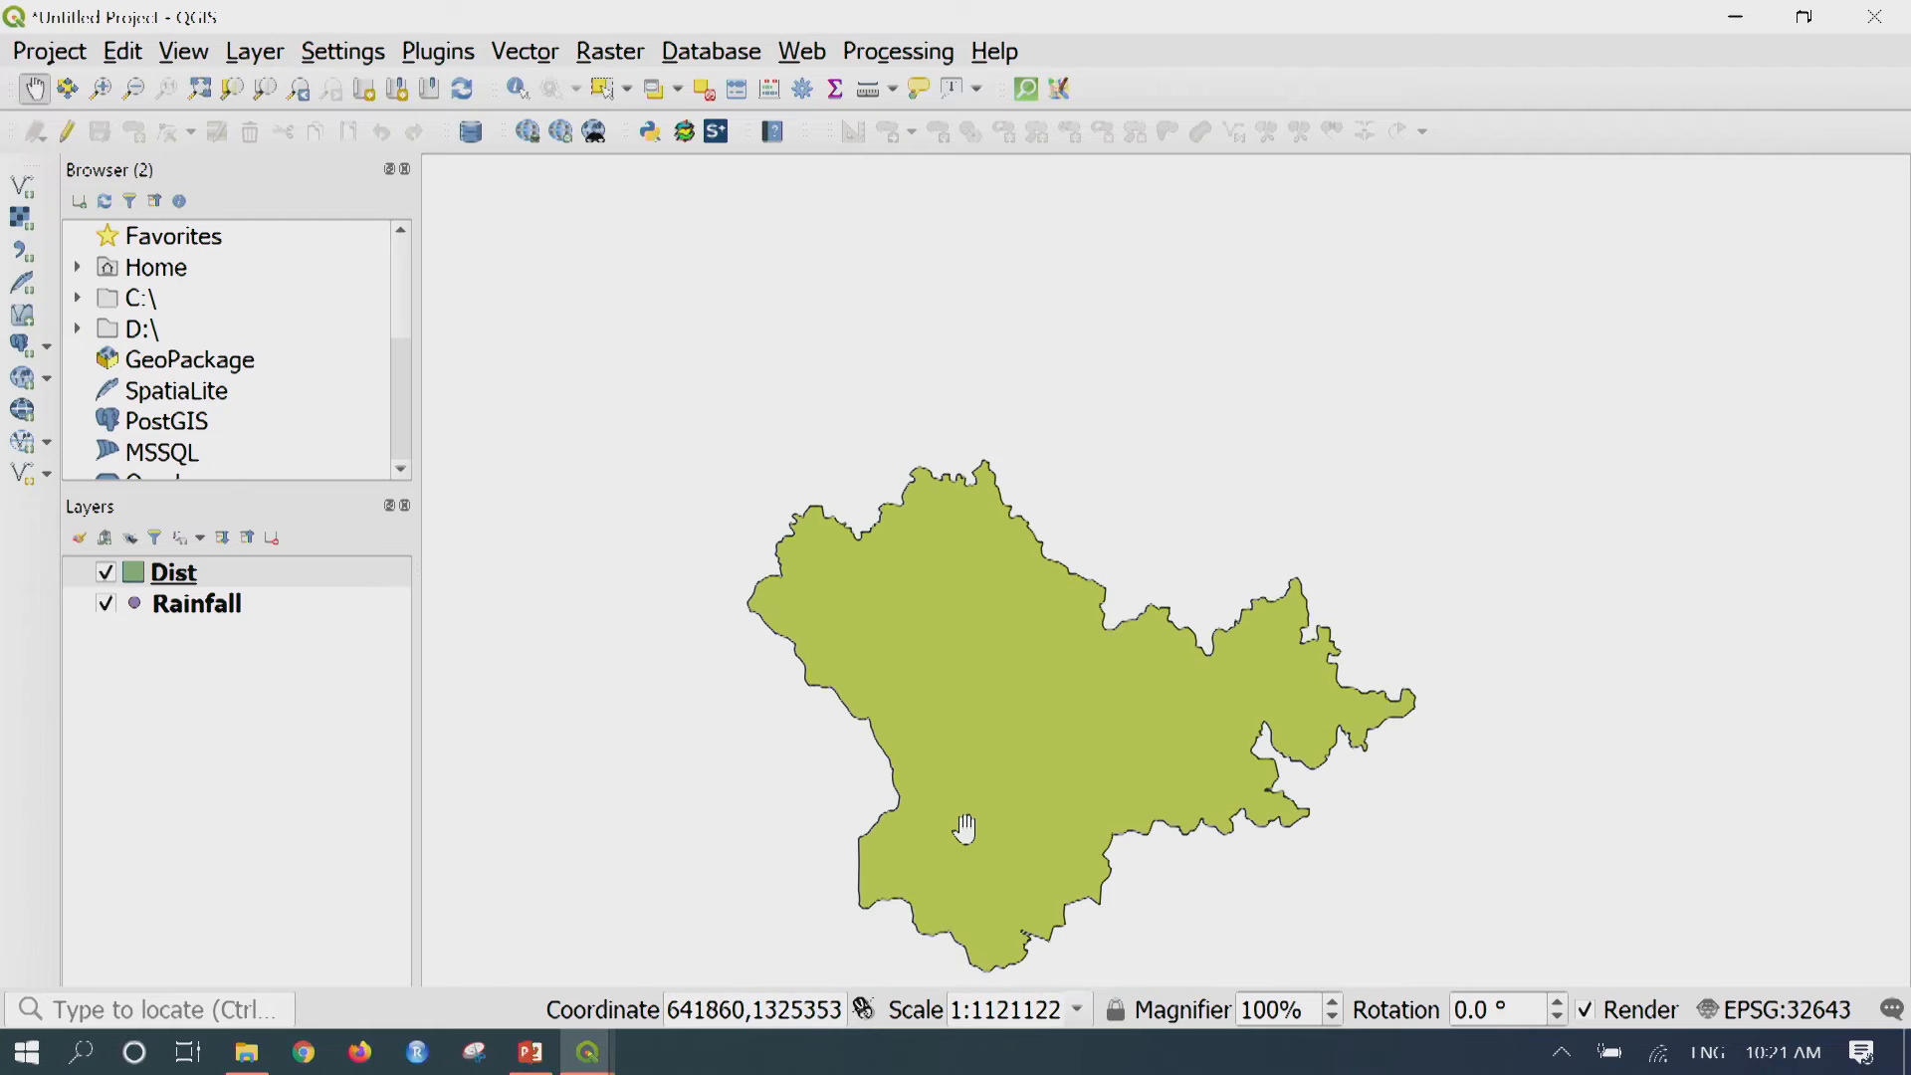
left_click_drag(1024, 750, 1035, 619)
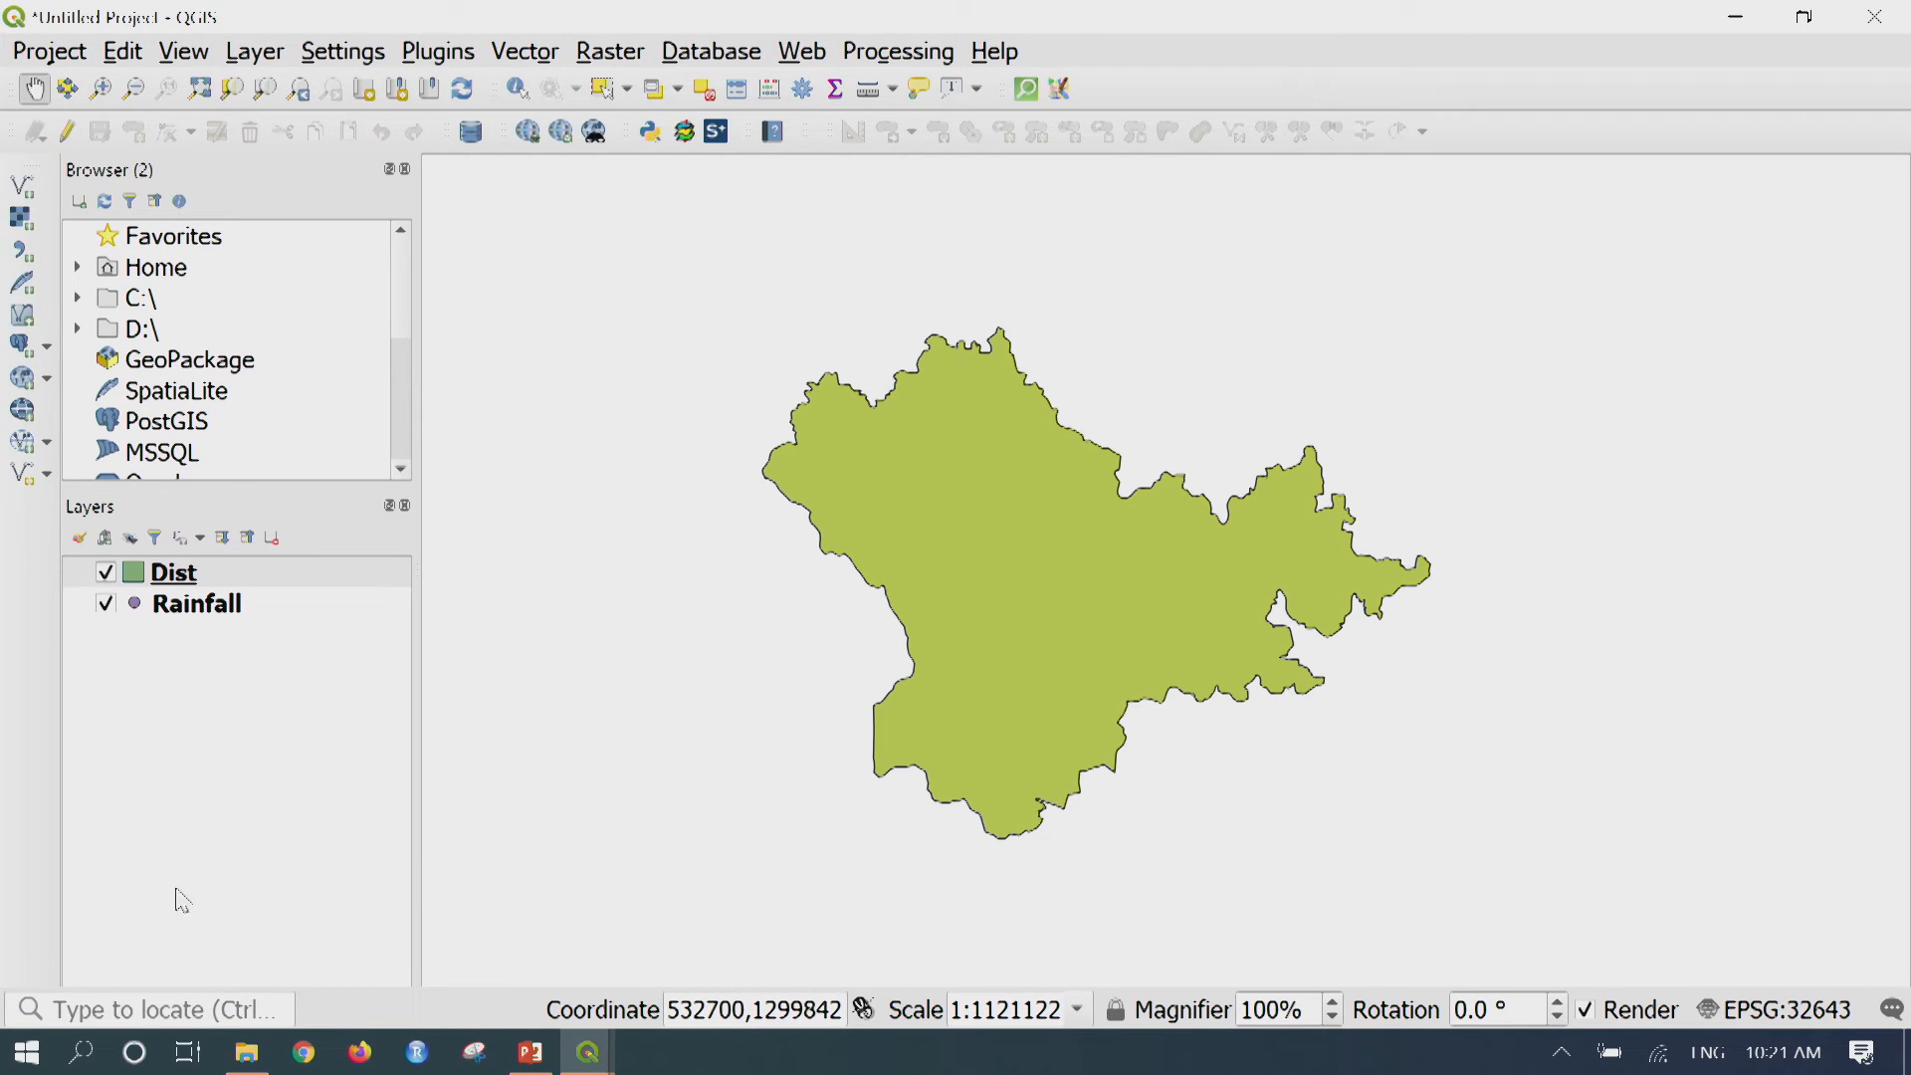
left_click(204, 607)
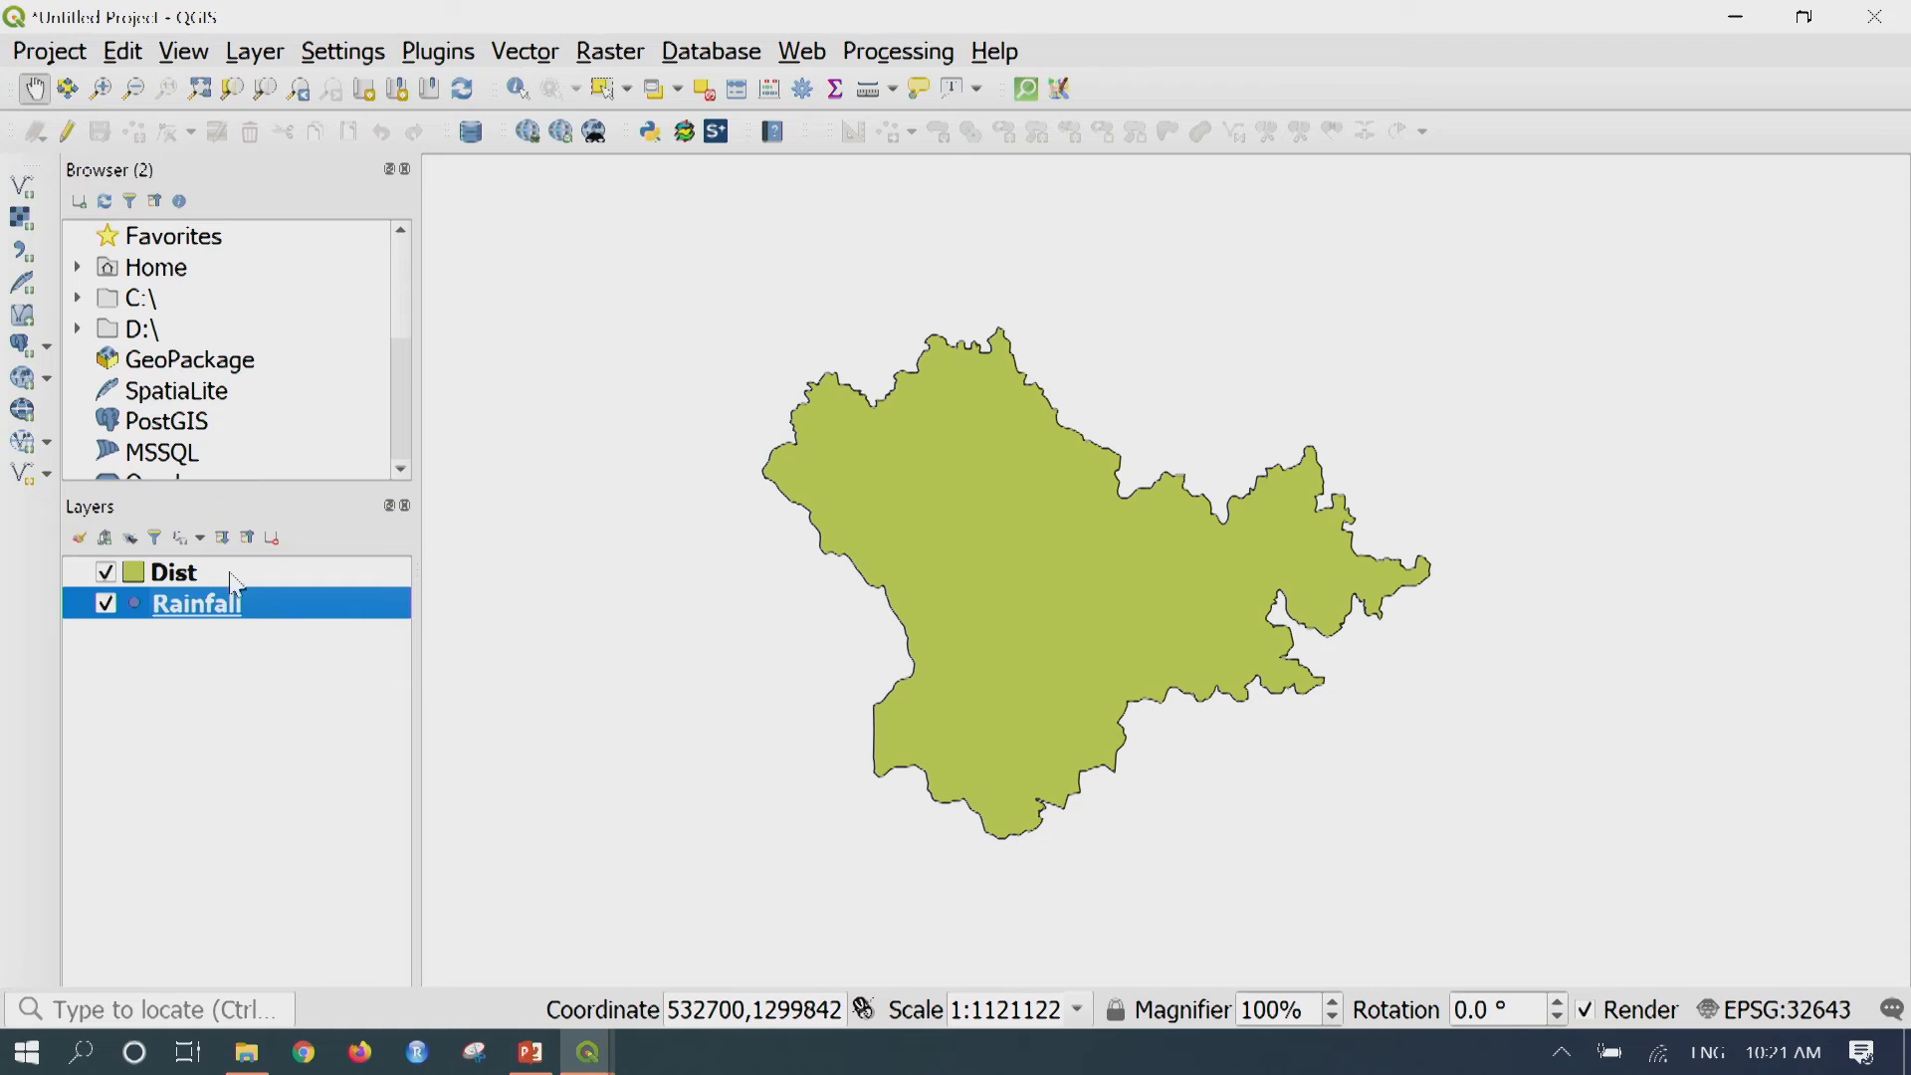
left_click(196, 579)
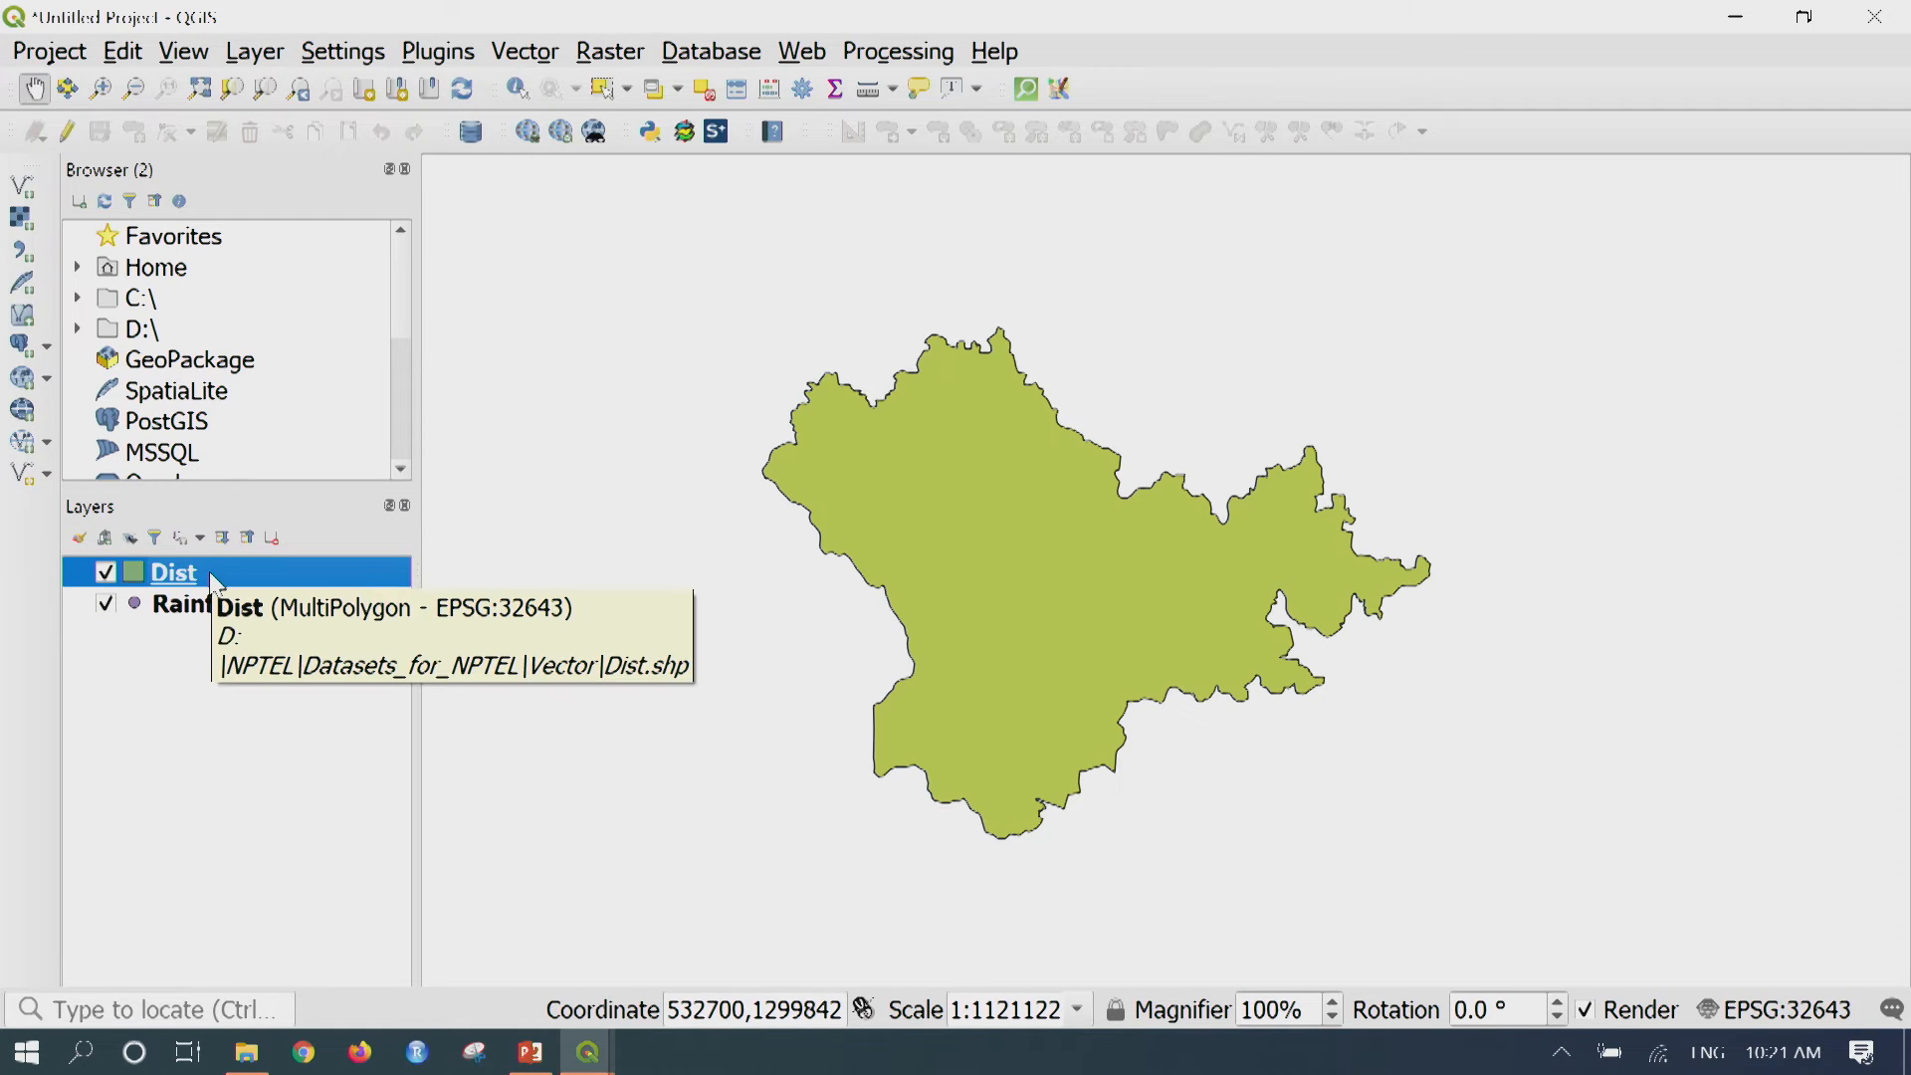
left_click_drag(211, 572, 228, 676)
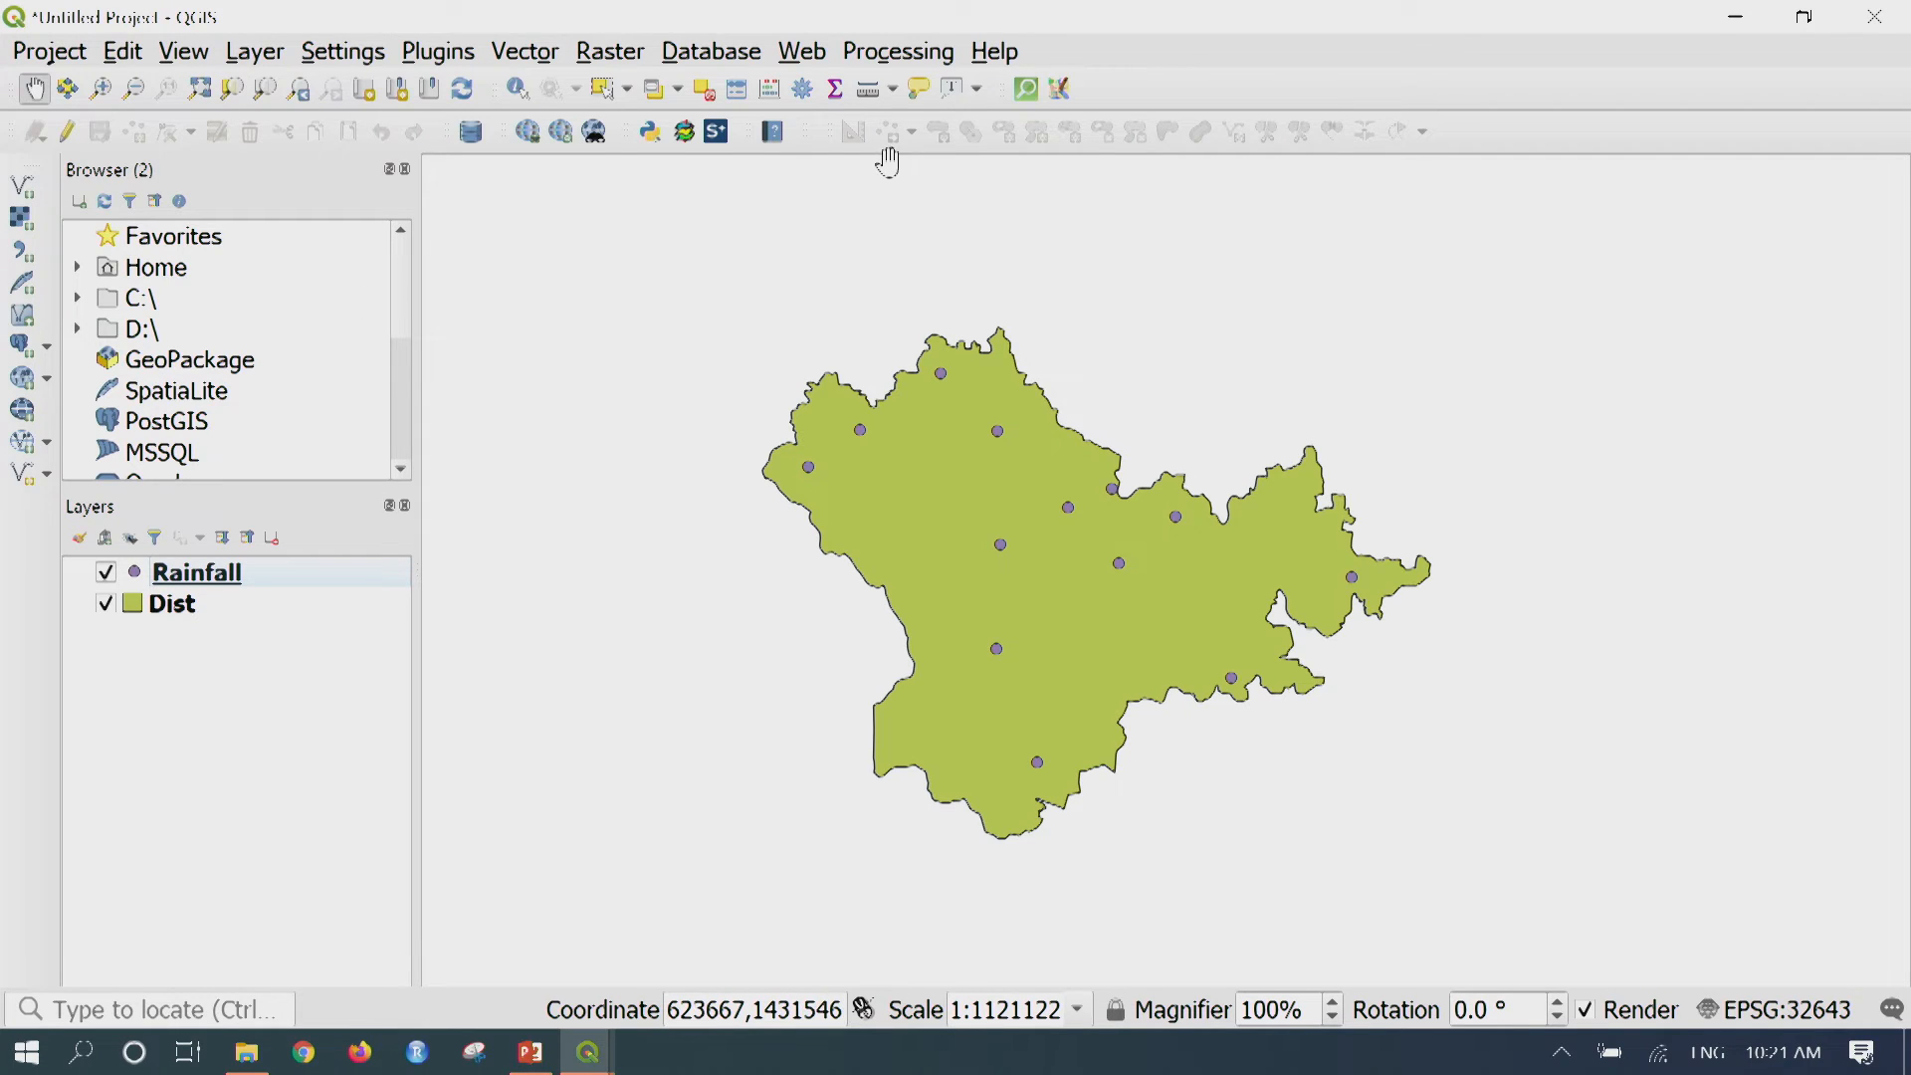
Examine the Rainfall layer's attribute table, sort its records by id in ascending order, and close the table
left_click(246, 581)
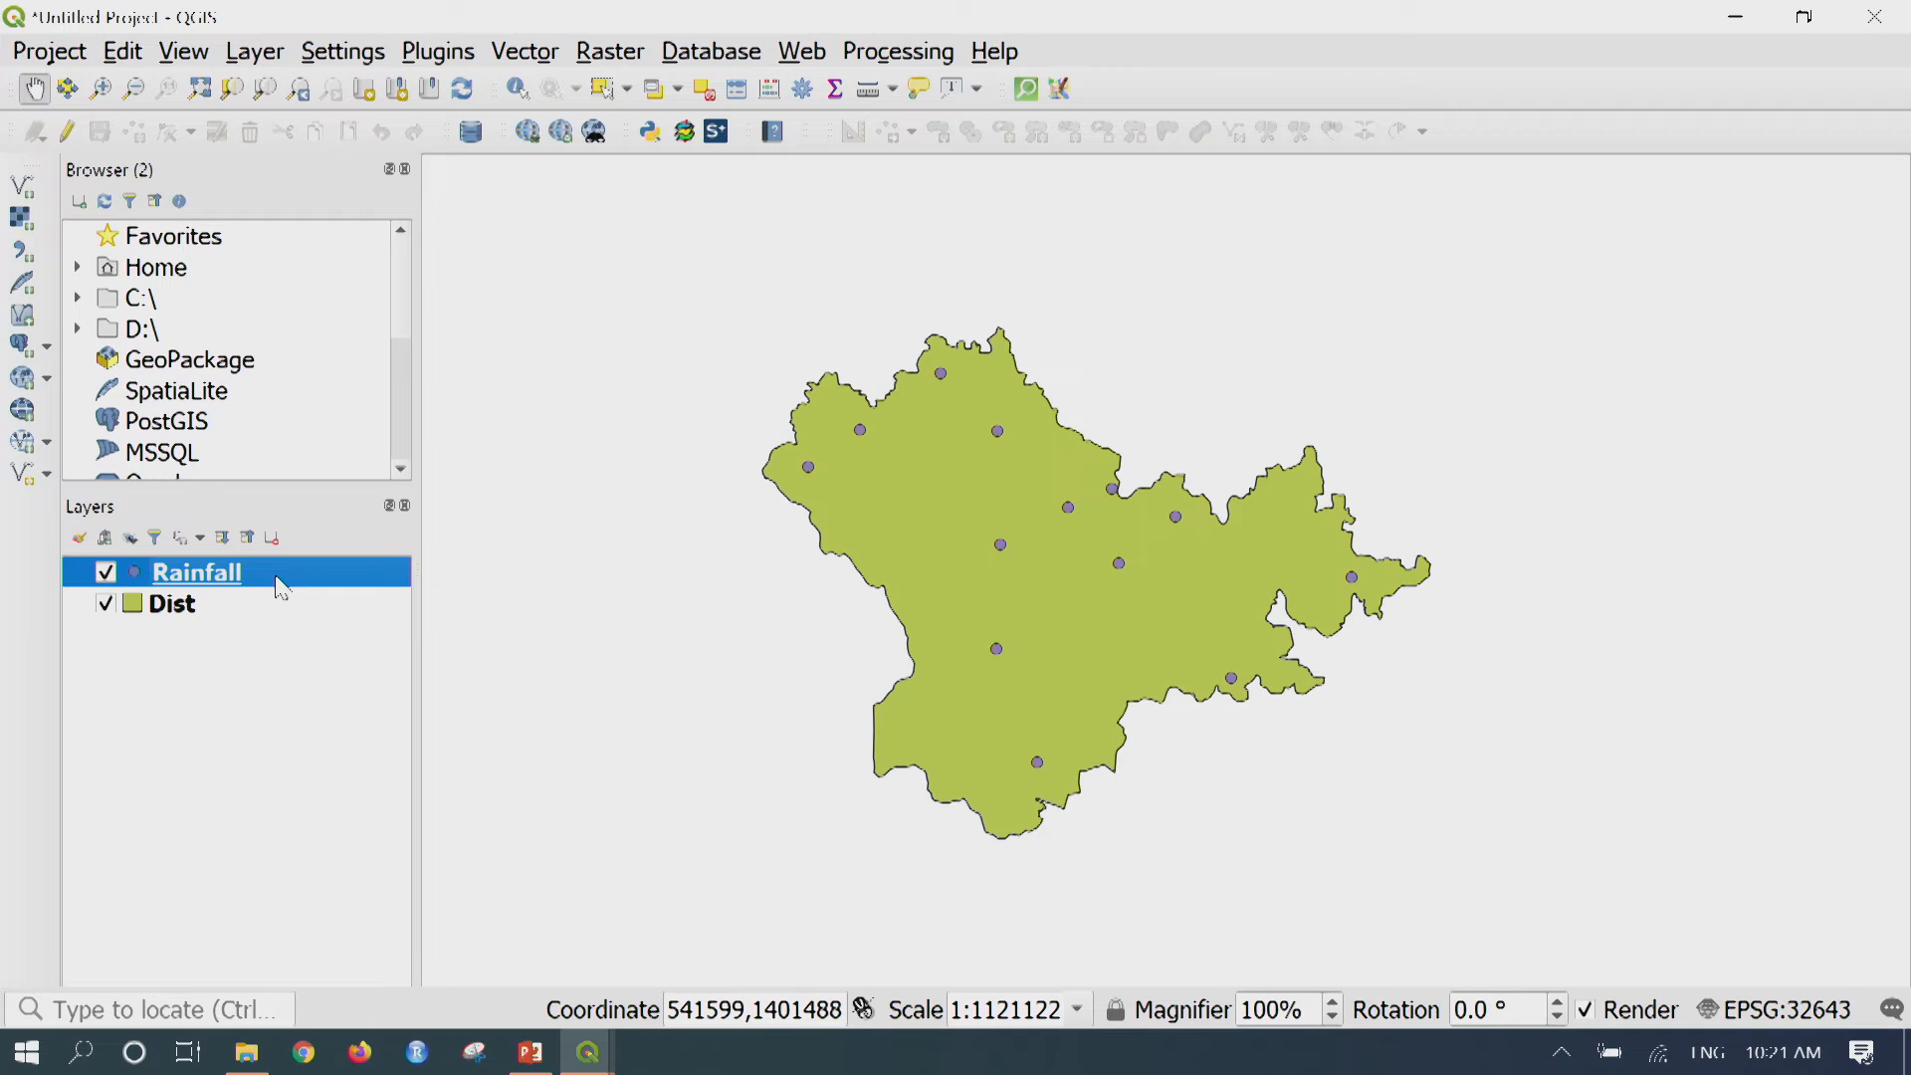
right_click(288, 568)
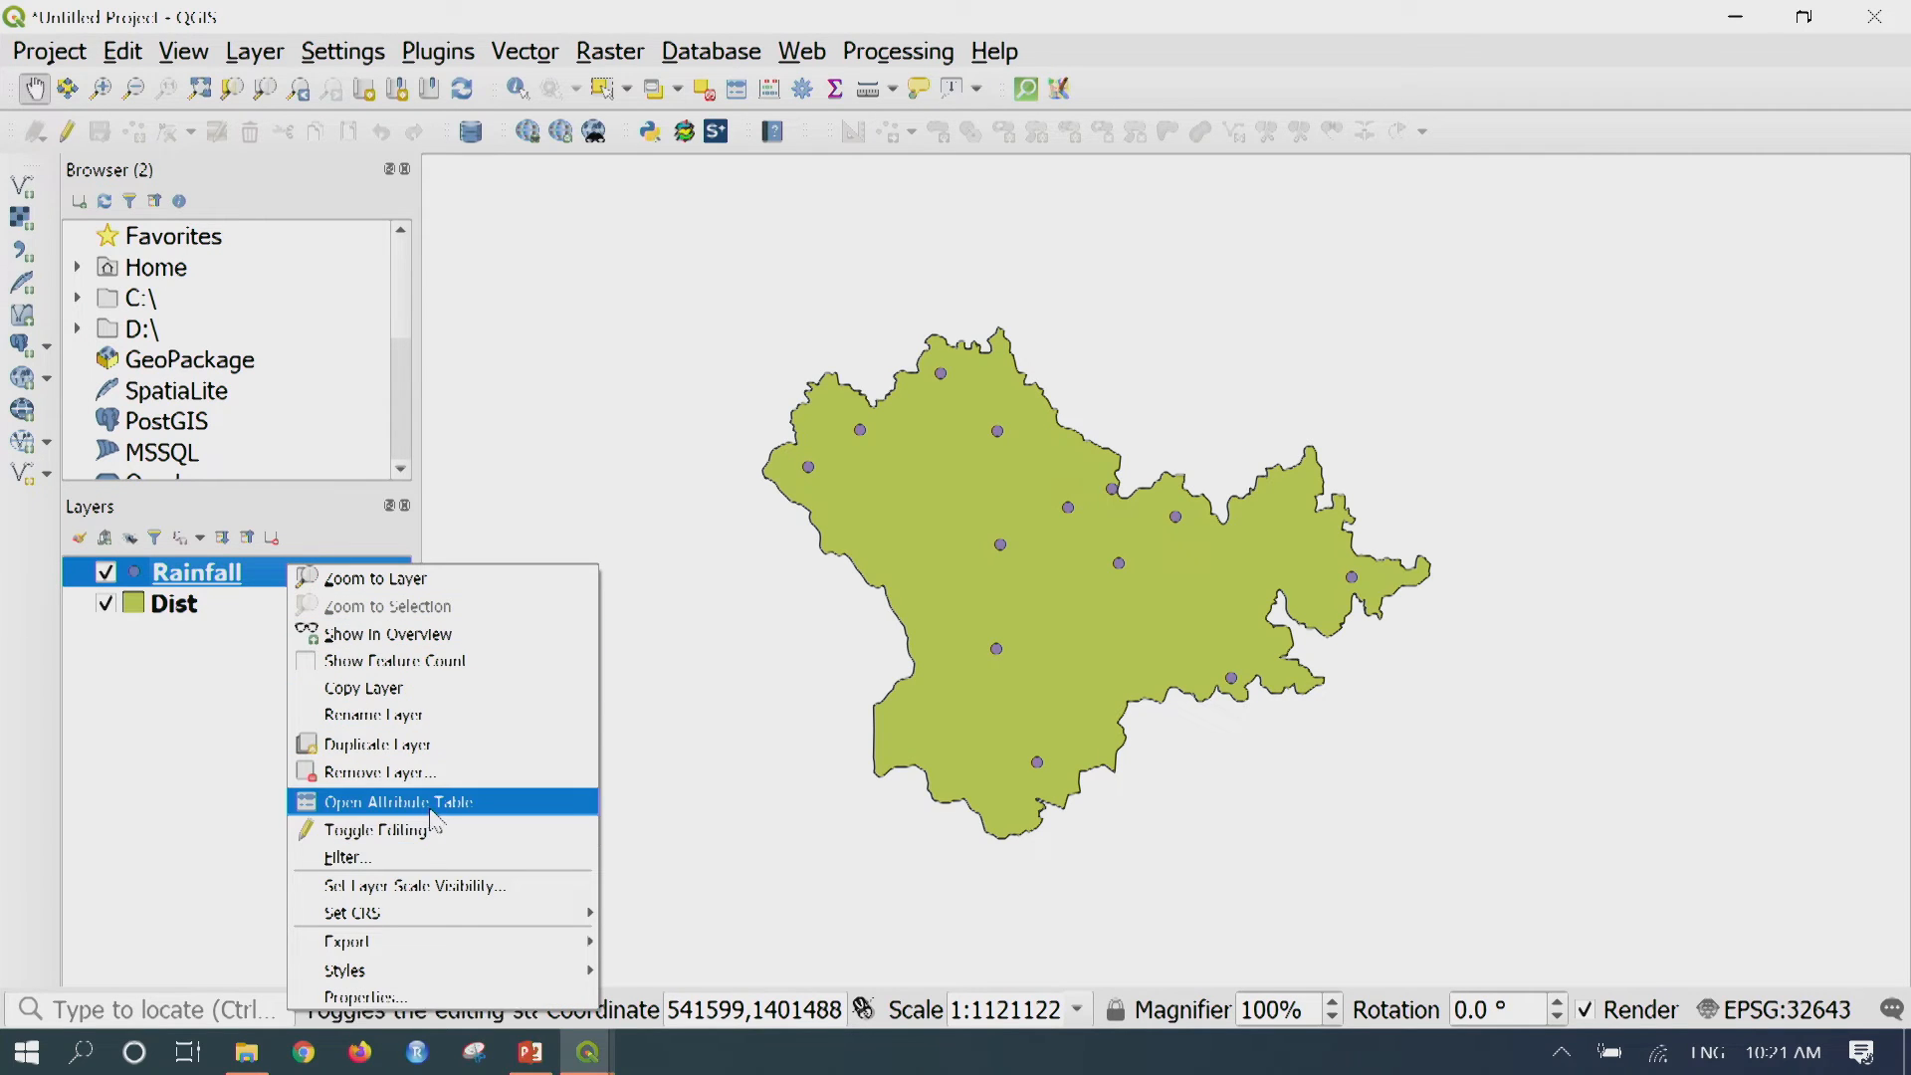
left_click(527, 808)
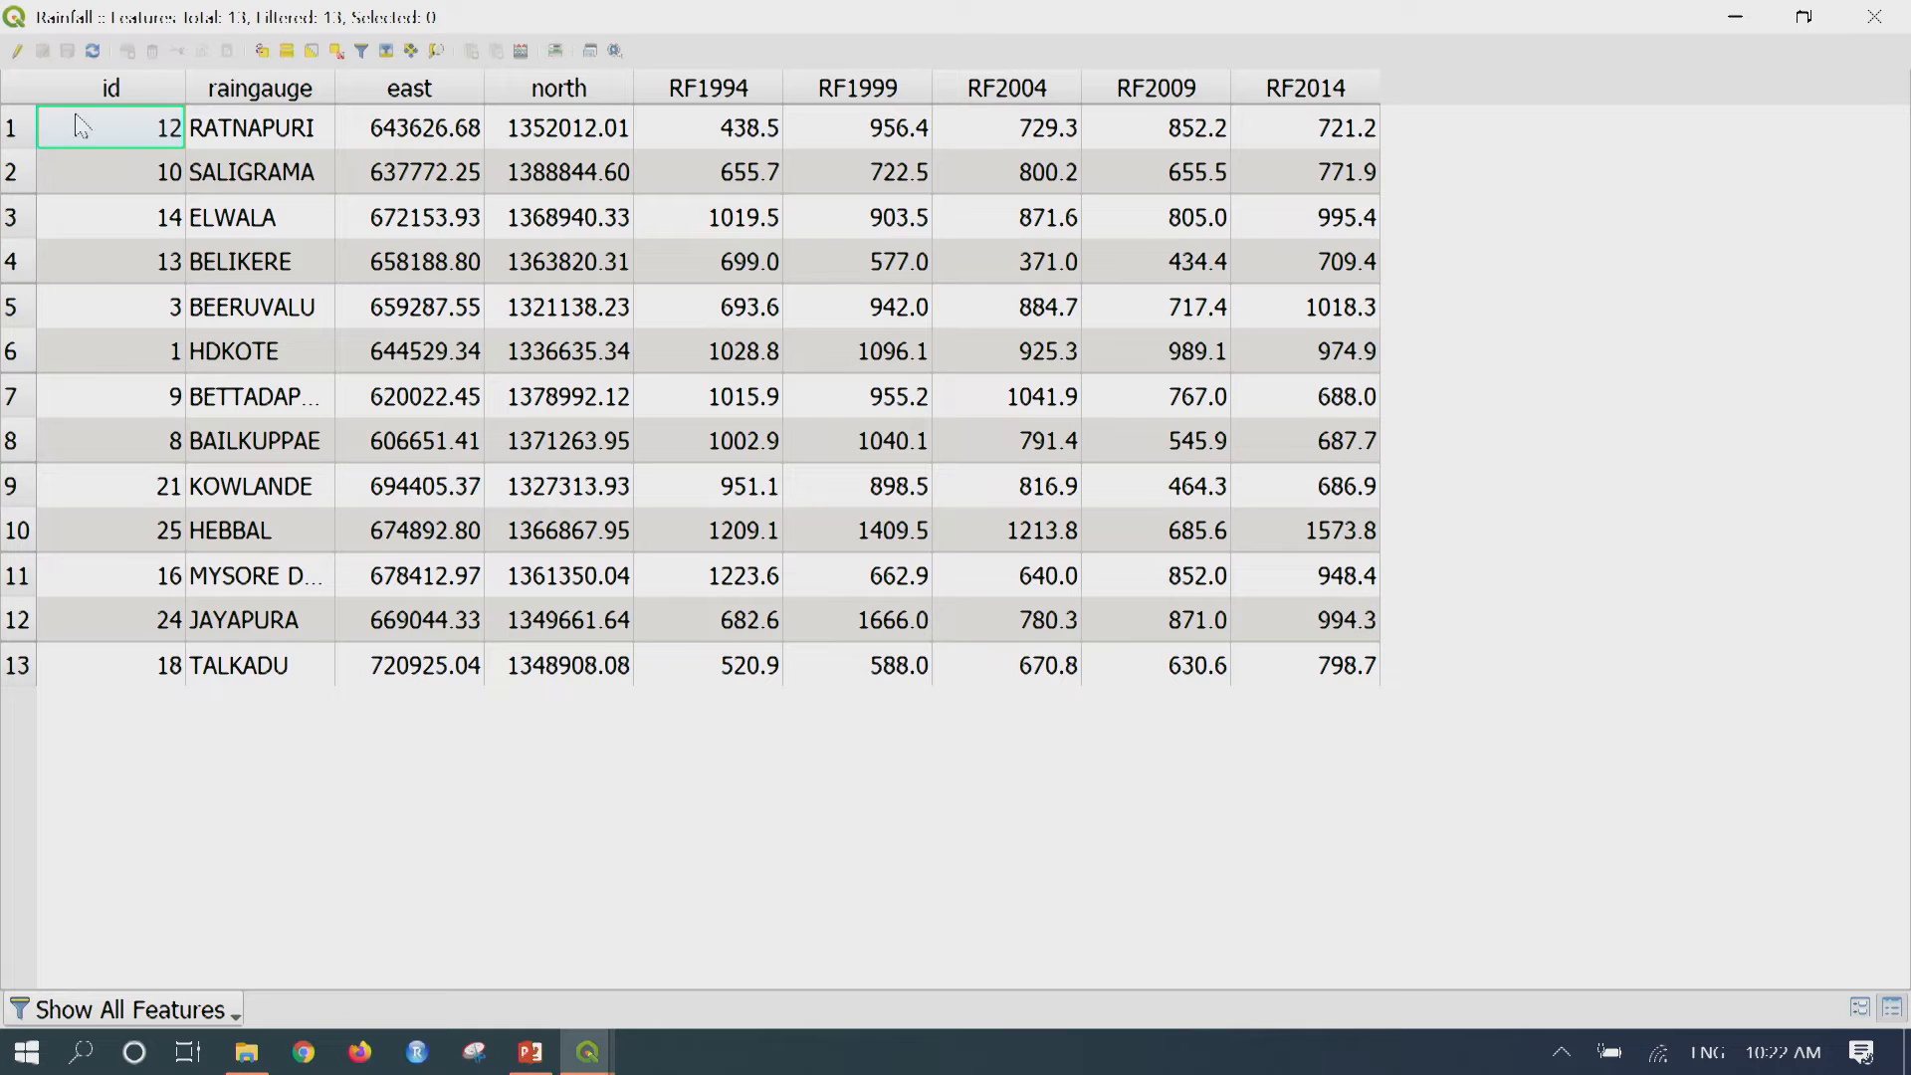
left_click(119, 92)
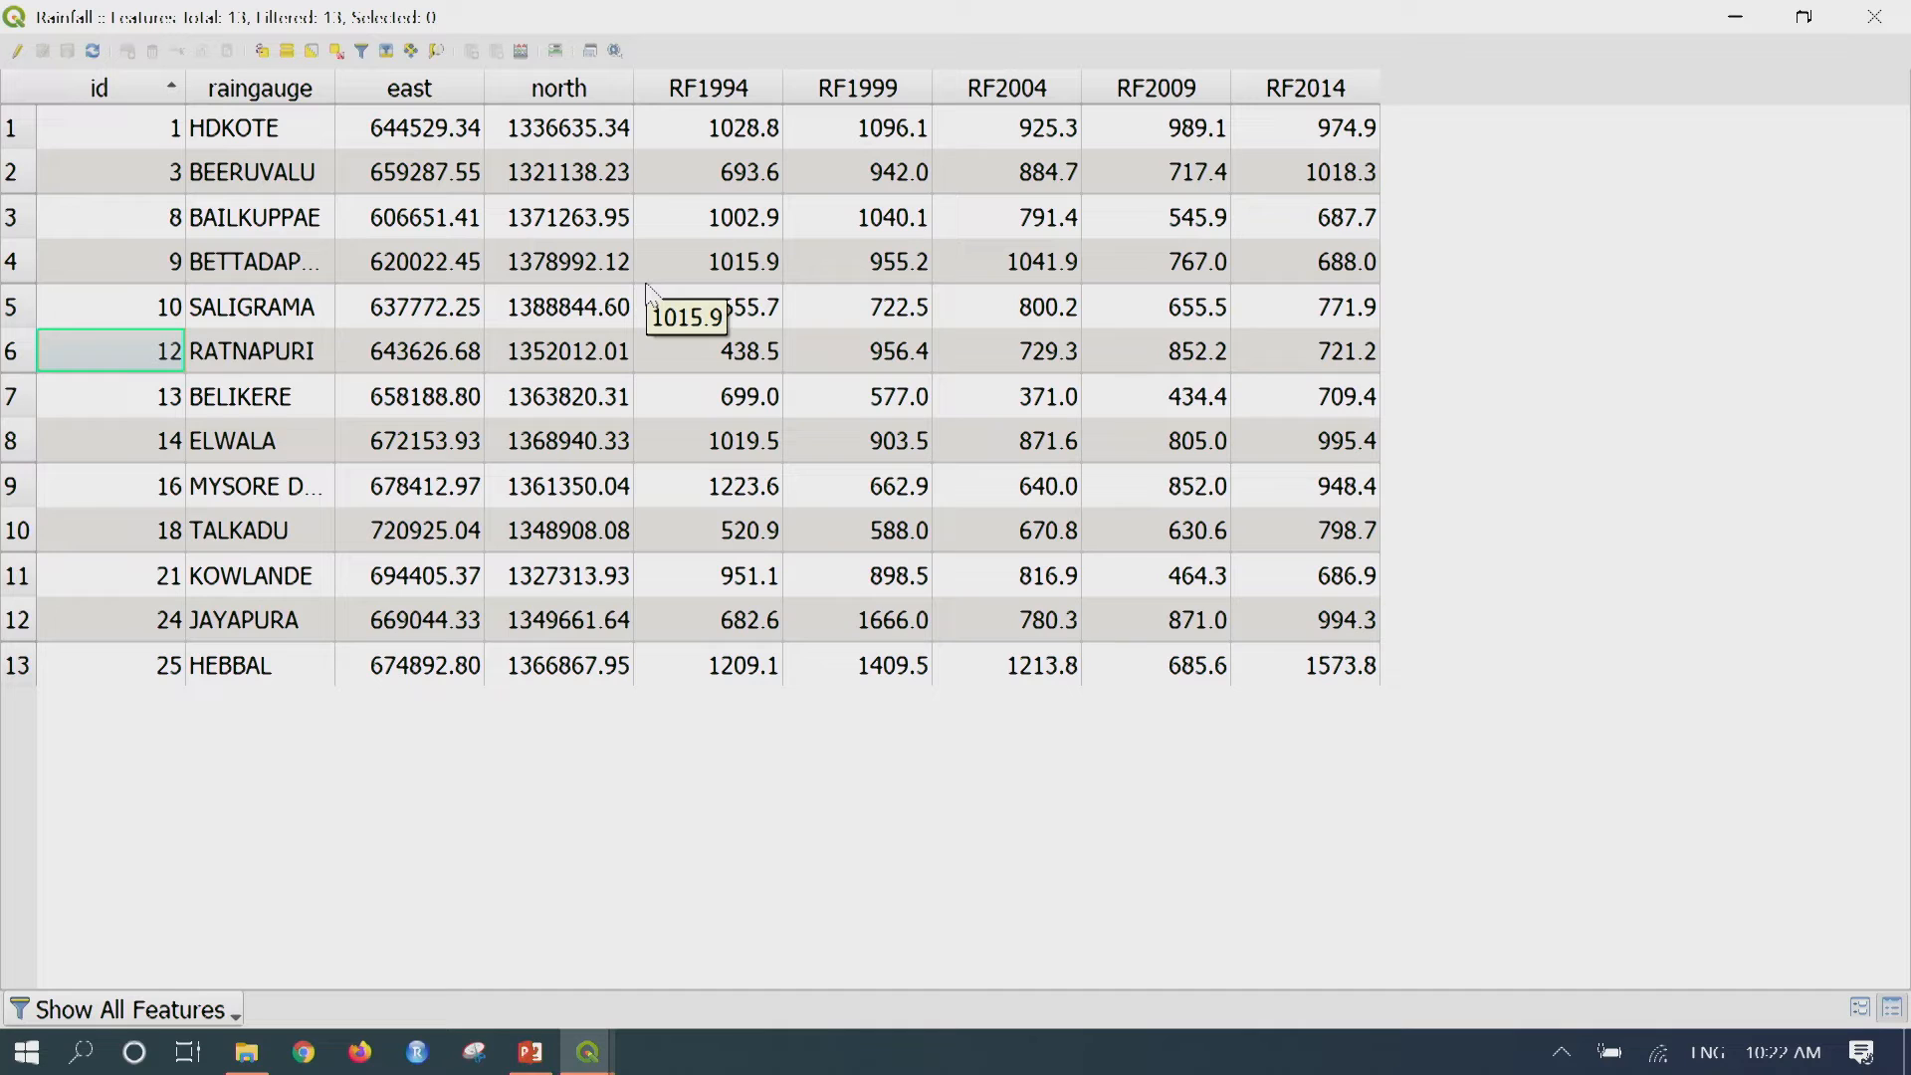
left_click(1875, 17)
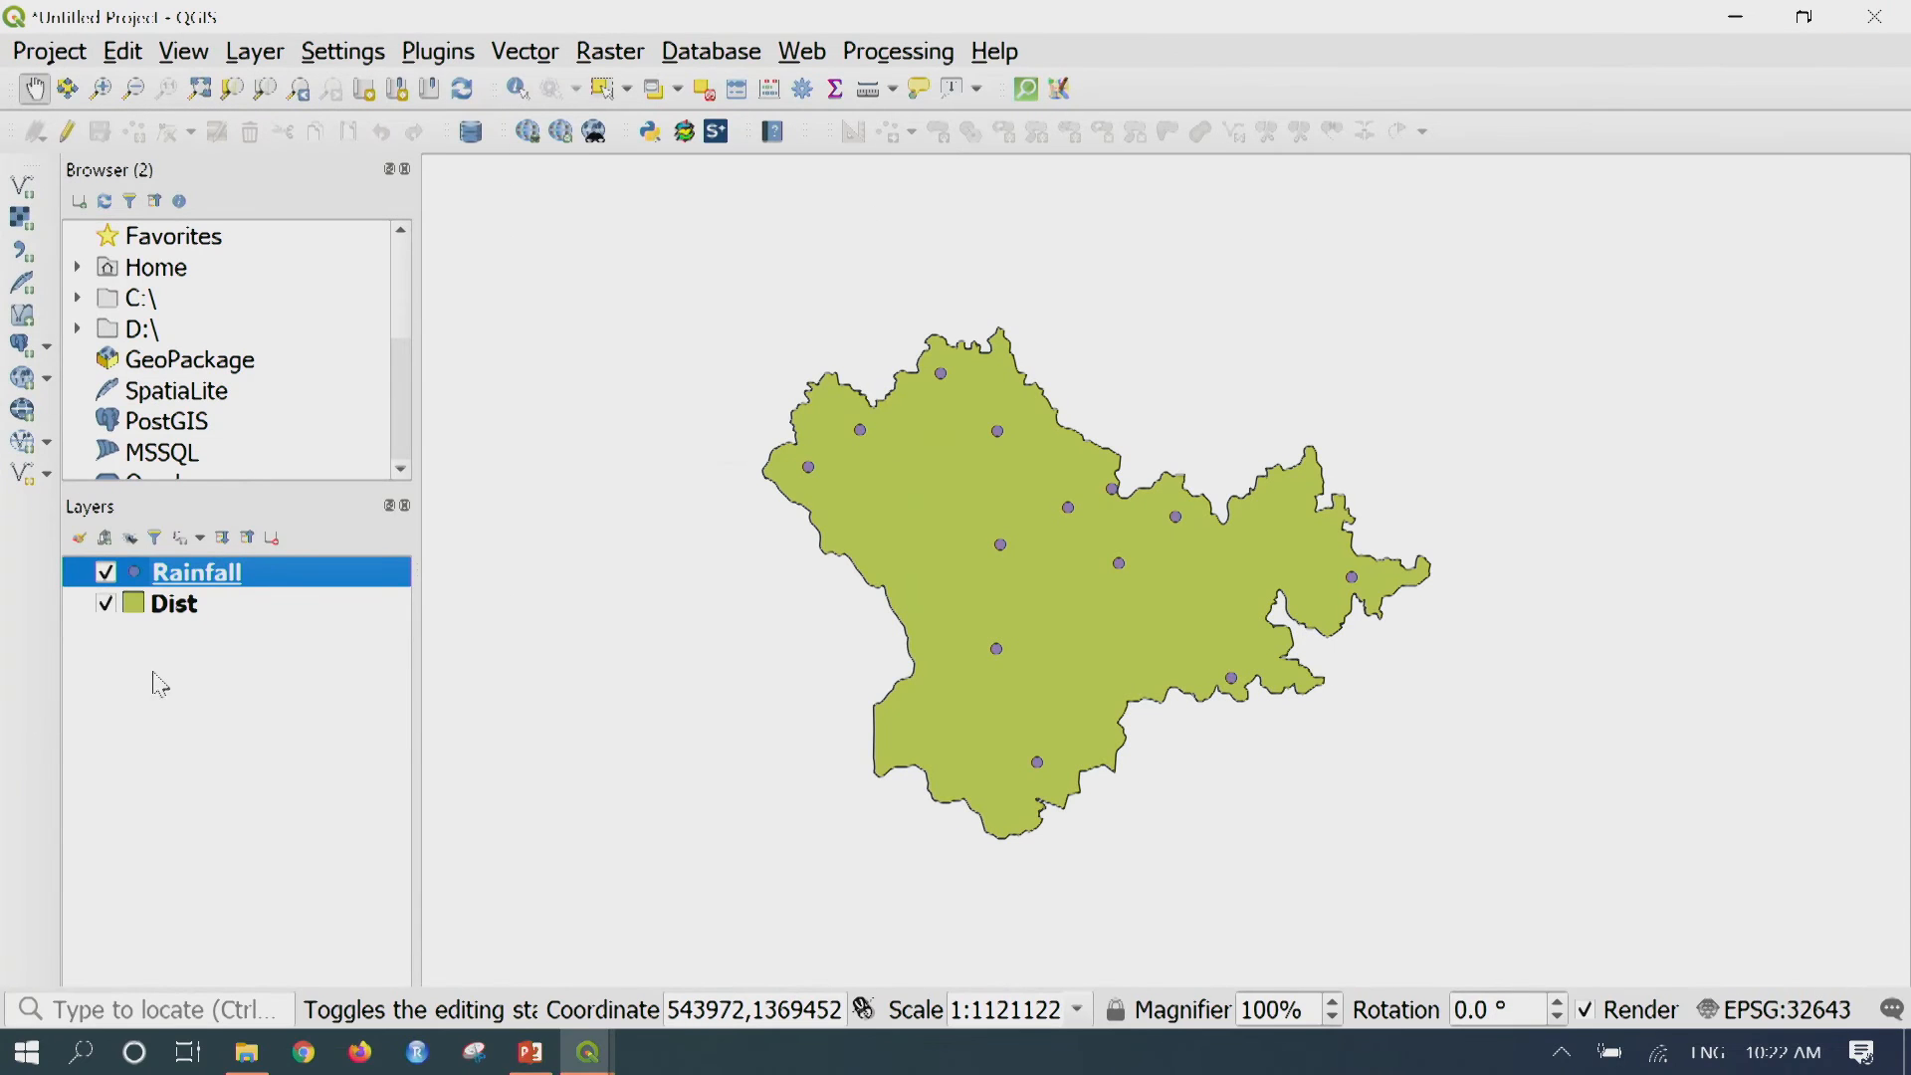
Review the source information in the Rainfall layer's properties, including geometry, CRS and extent, and close the properties
right_click(299, 588)
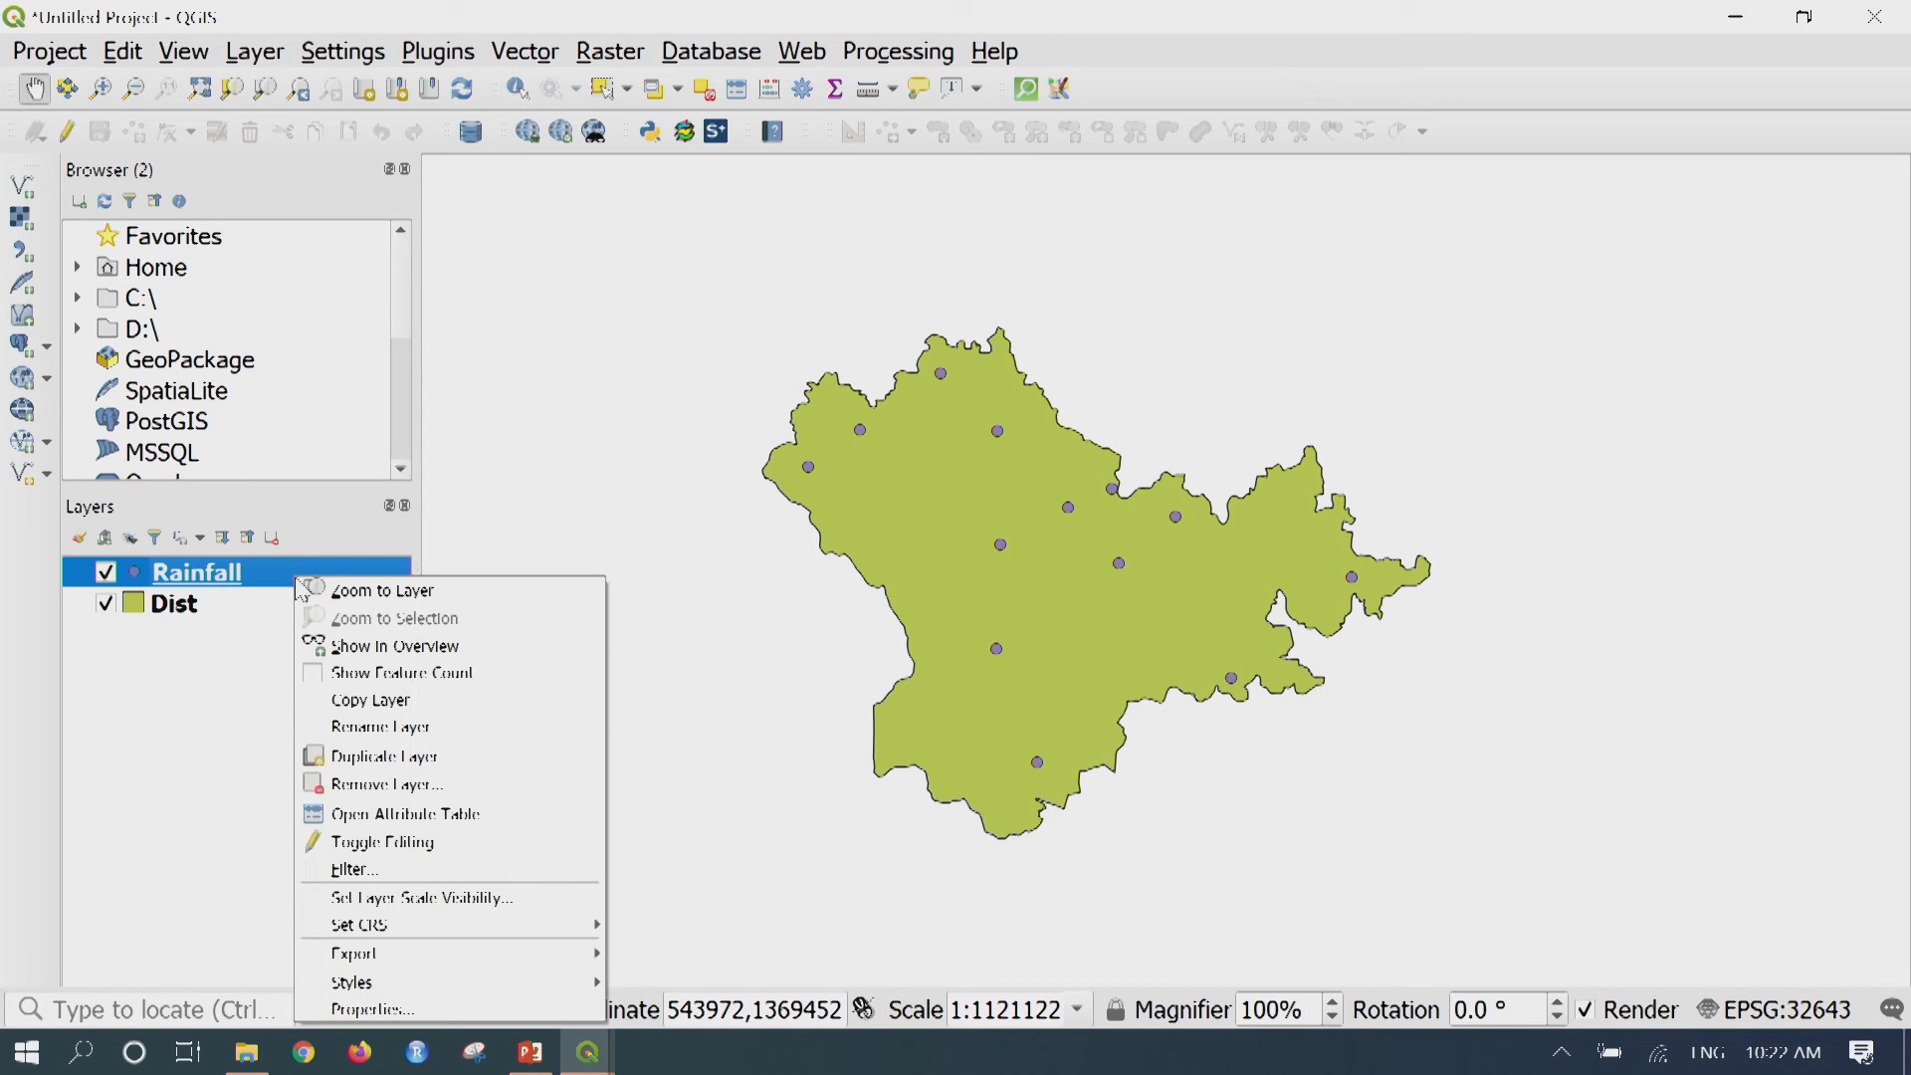
left_click(444, 1007)
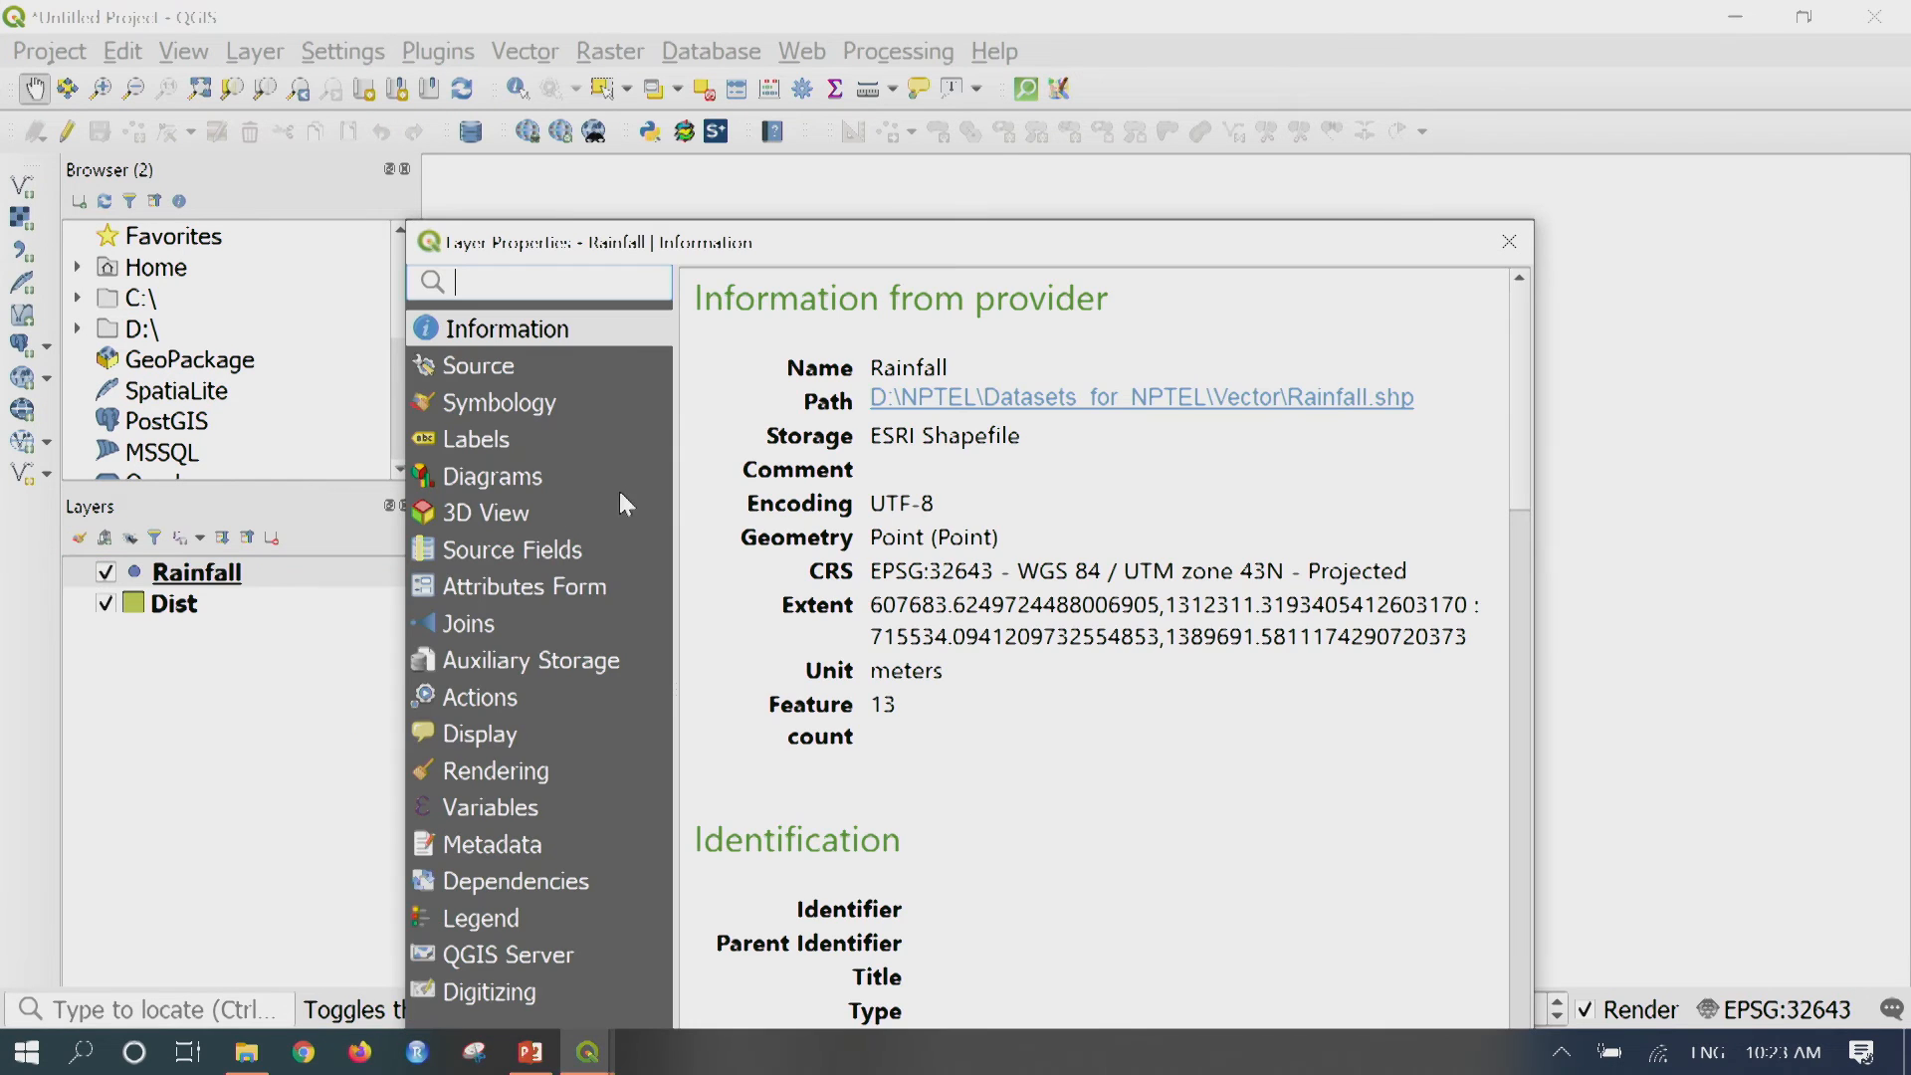
left_click_drag(834, 254, 790, 98)
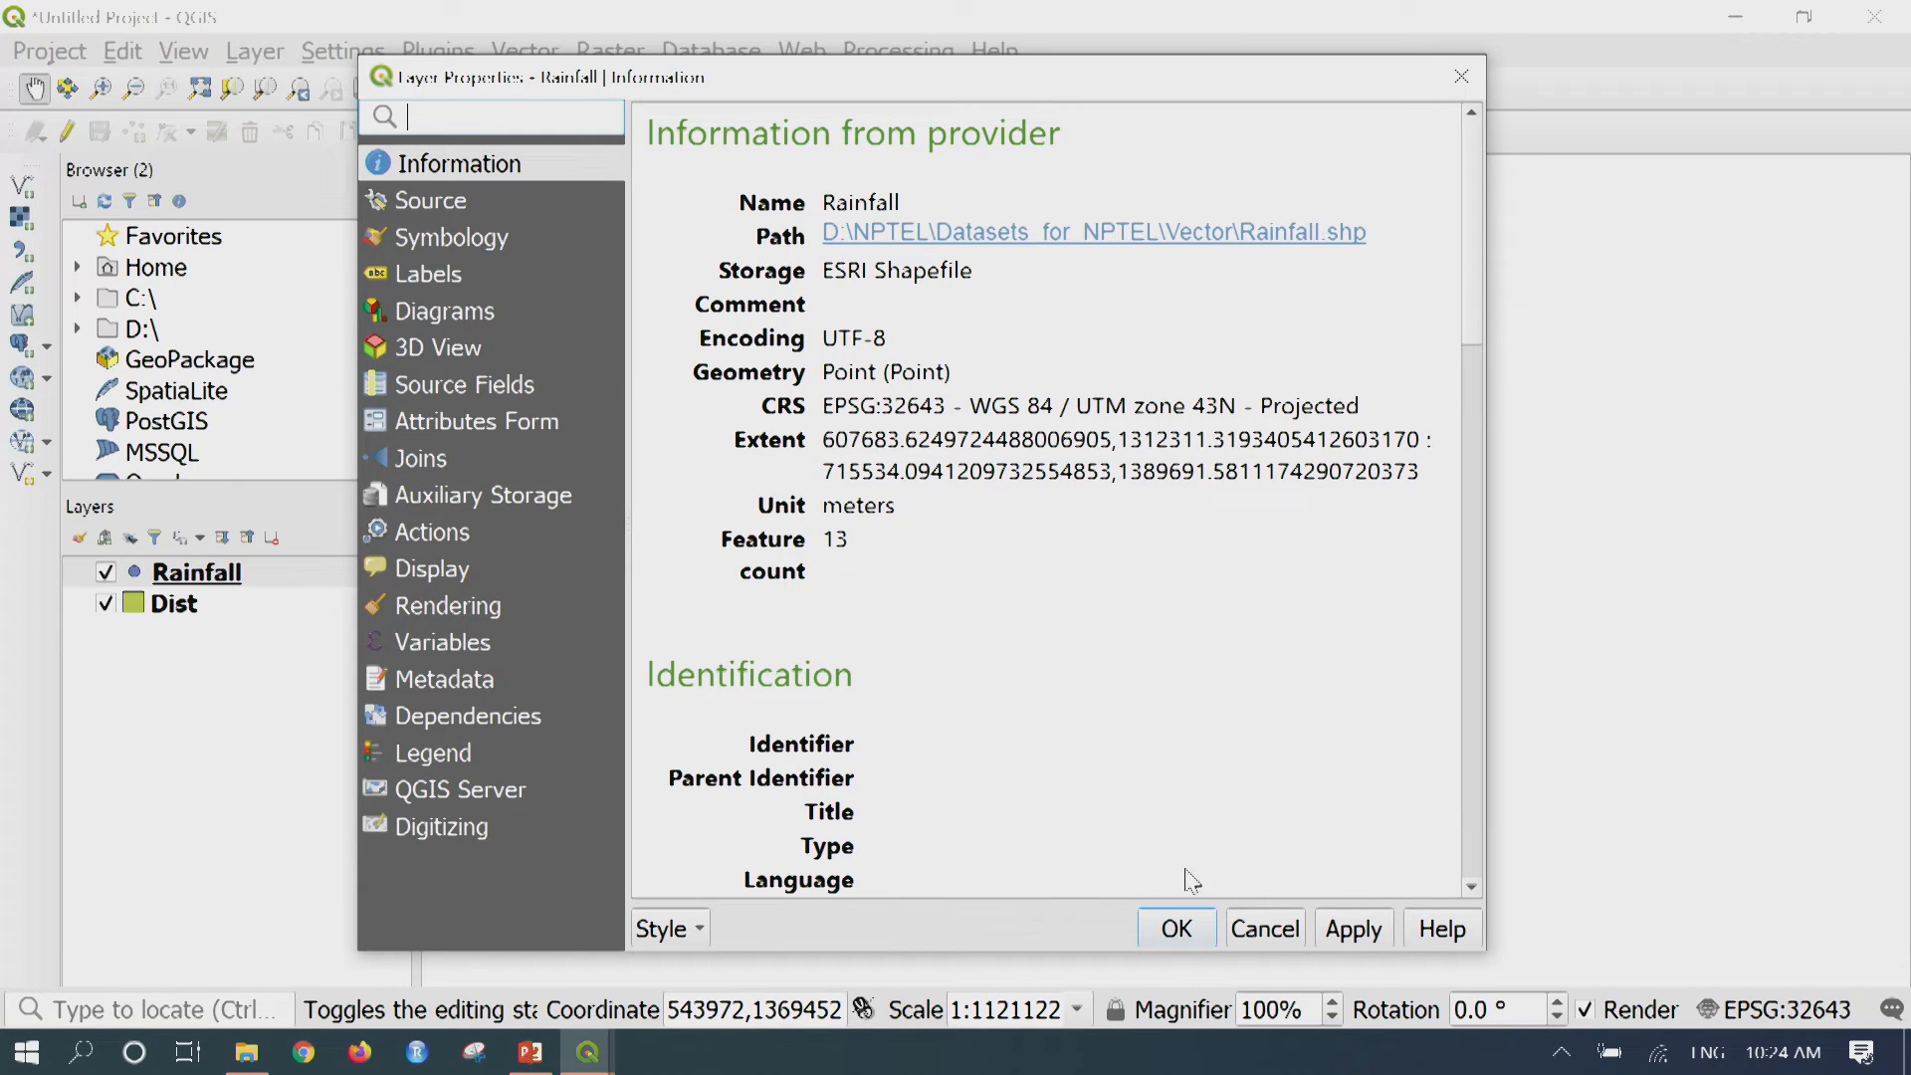
left_click(1463, 78)
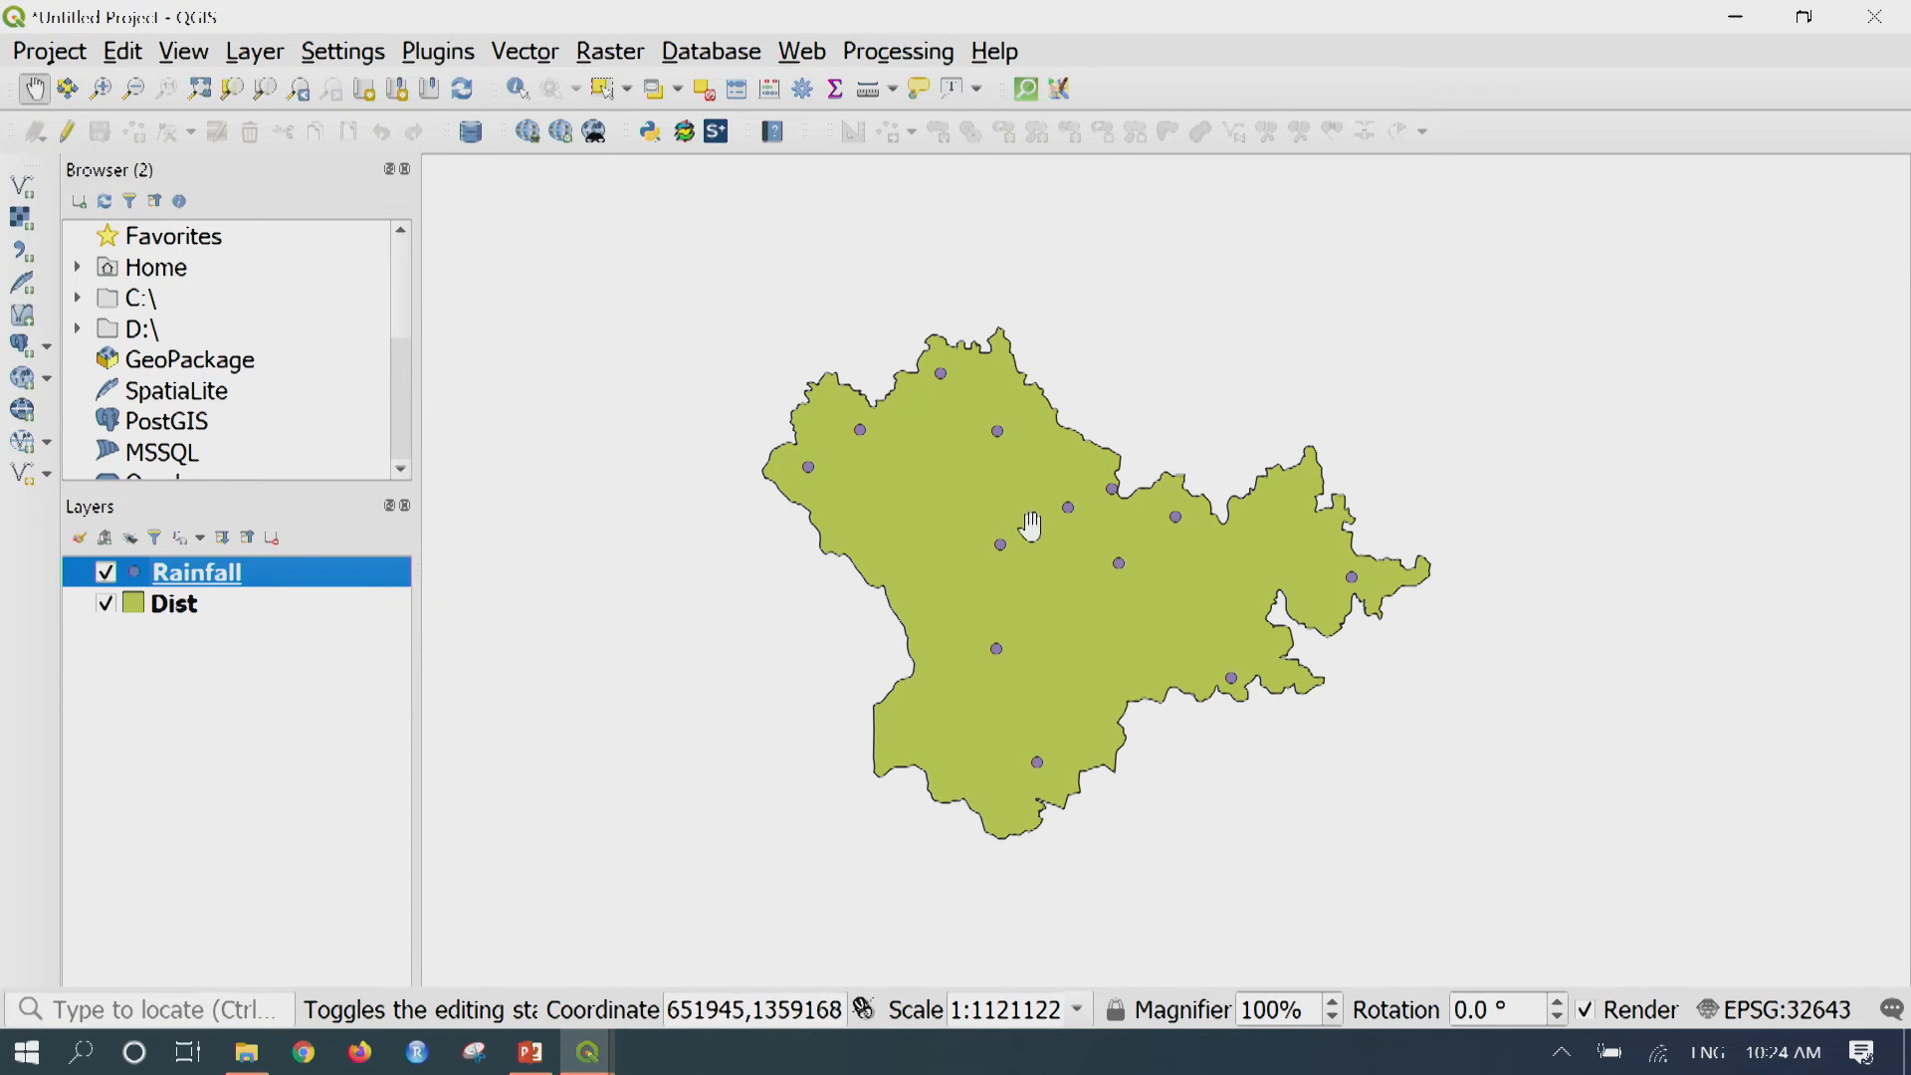
Identify the Rainfall point near the district's northeastern notch to read its attributes, and close the identify results
left_click_drag(1023, 589, 911, 571)
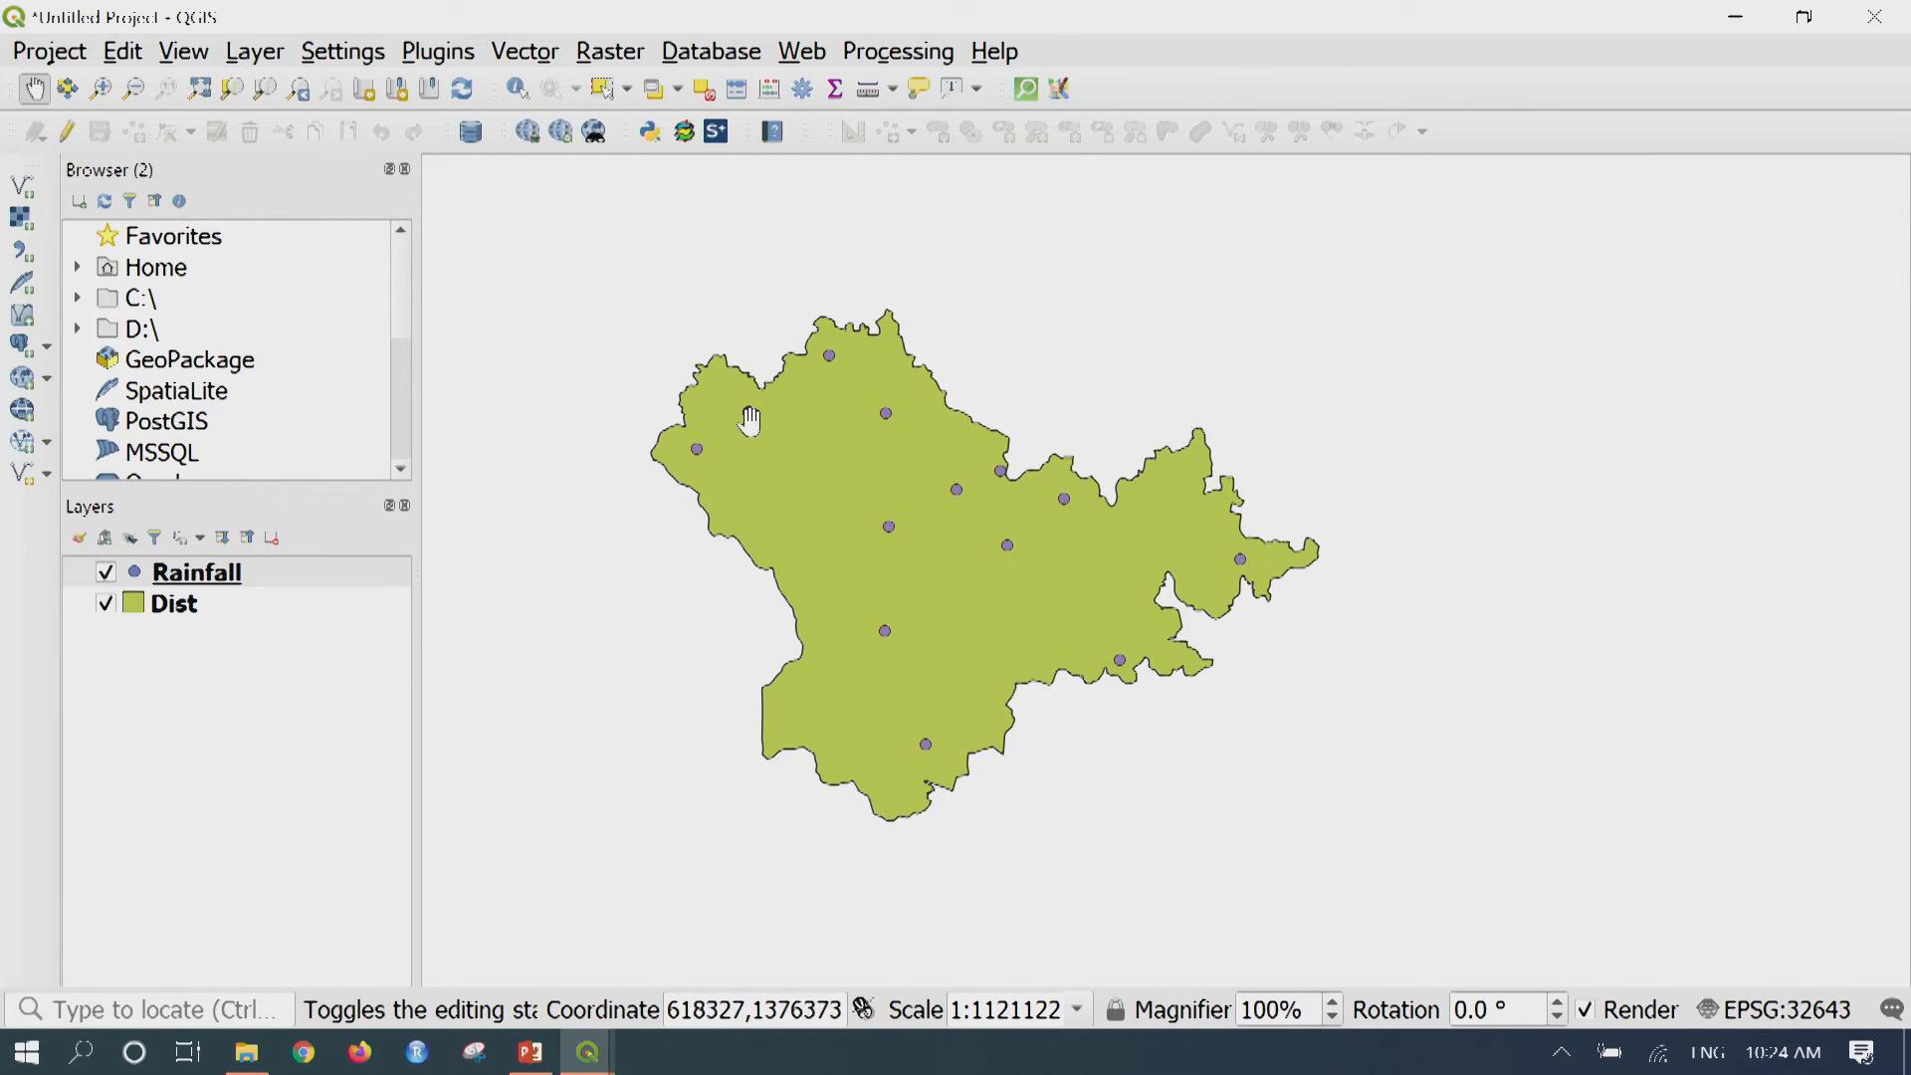
left_click(525, 99)
scroll(762, 433, "up", 1)
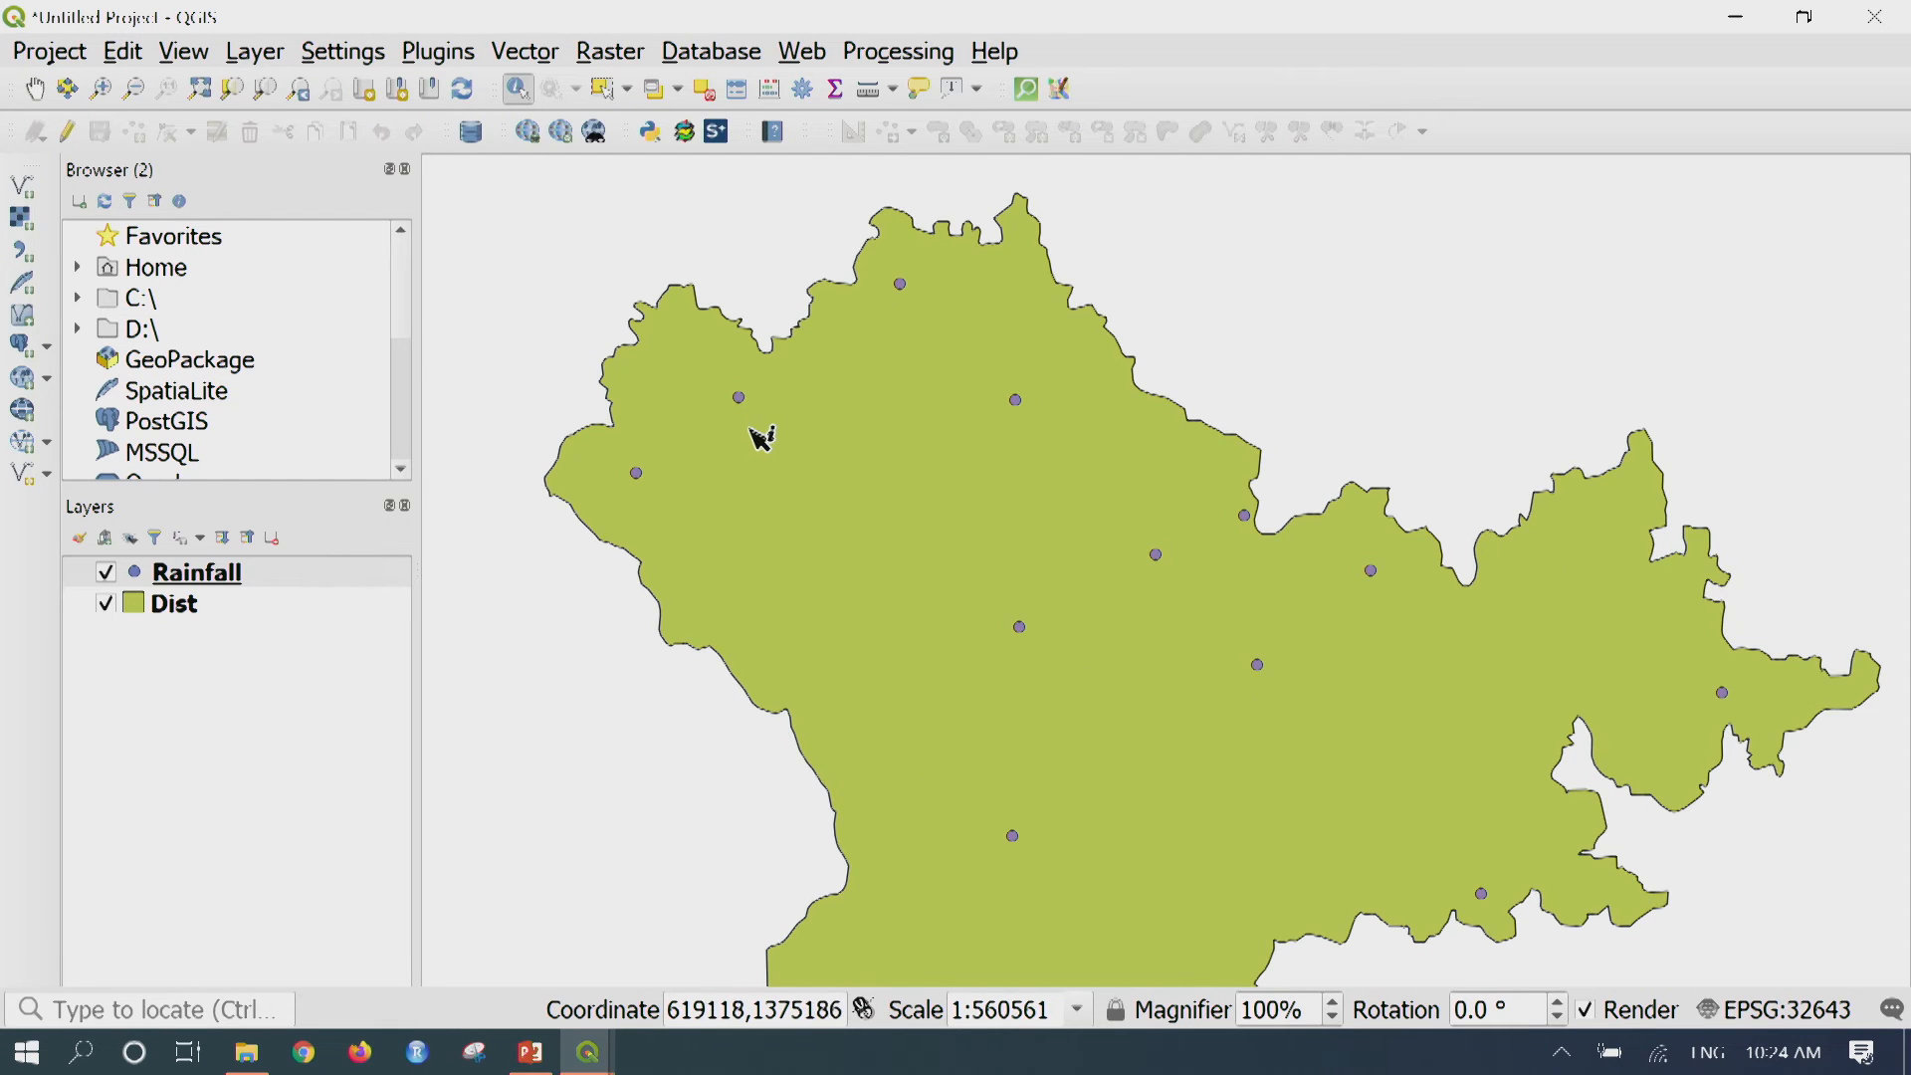
left_click(1375, 575)
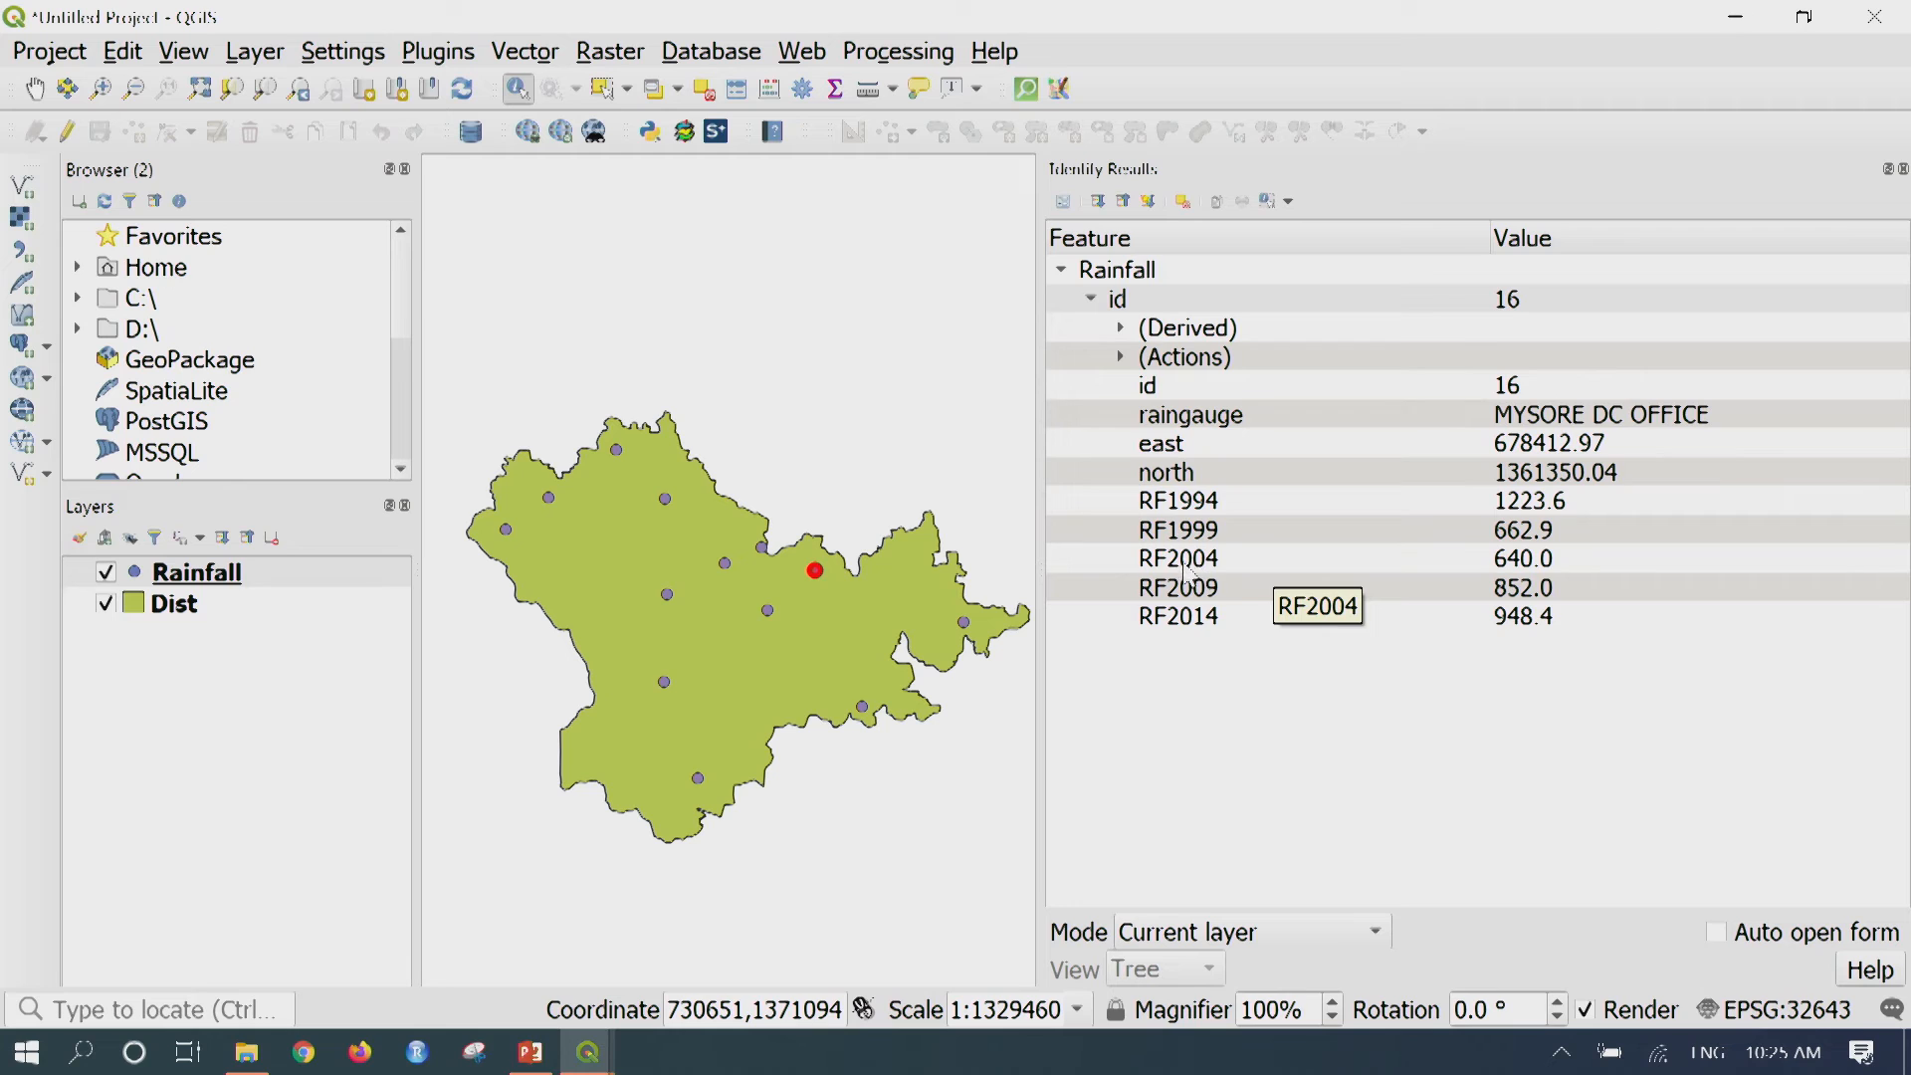
left_click(1901, 170)
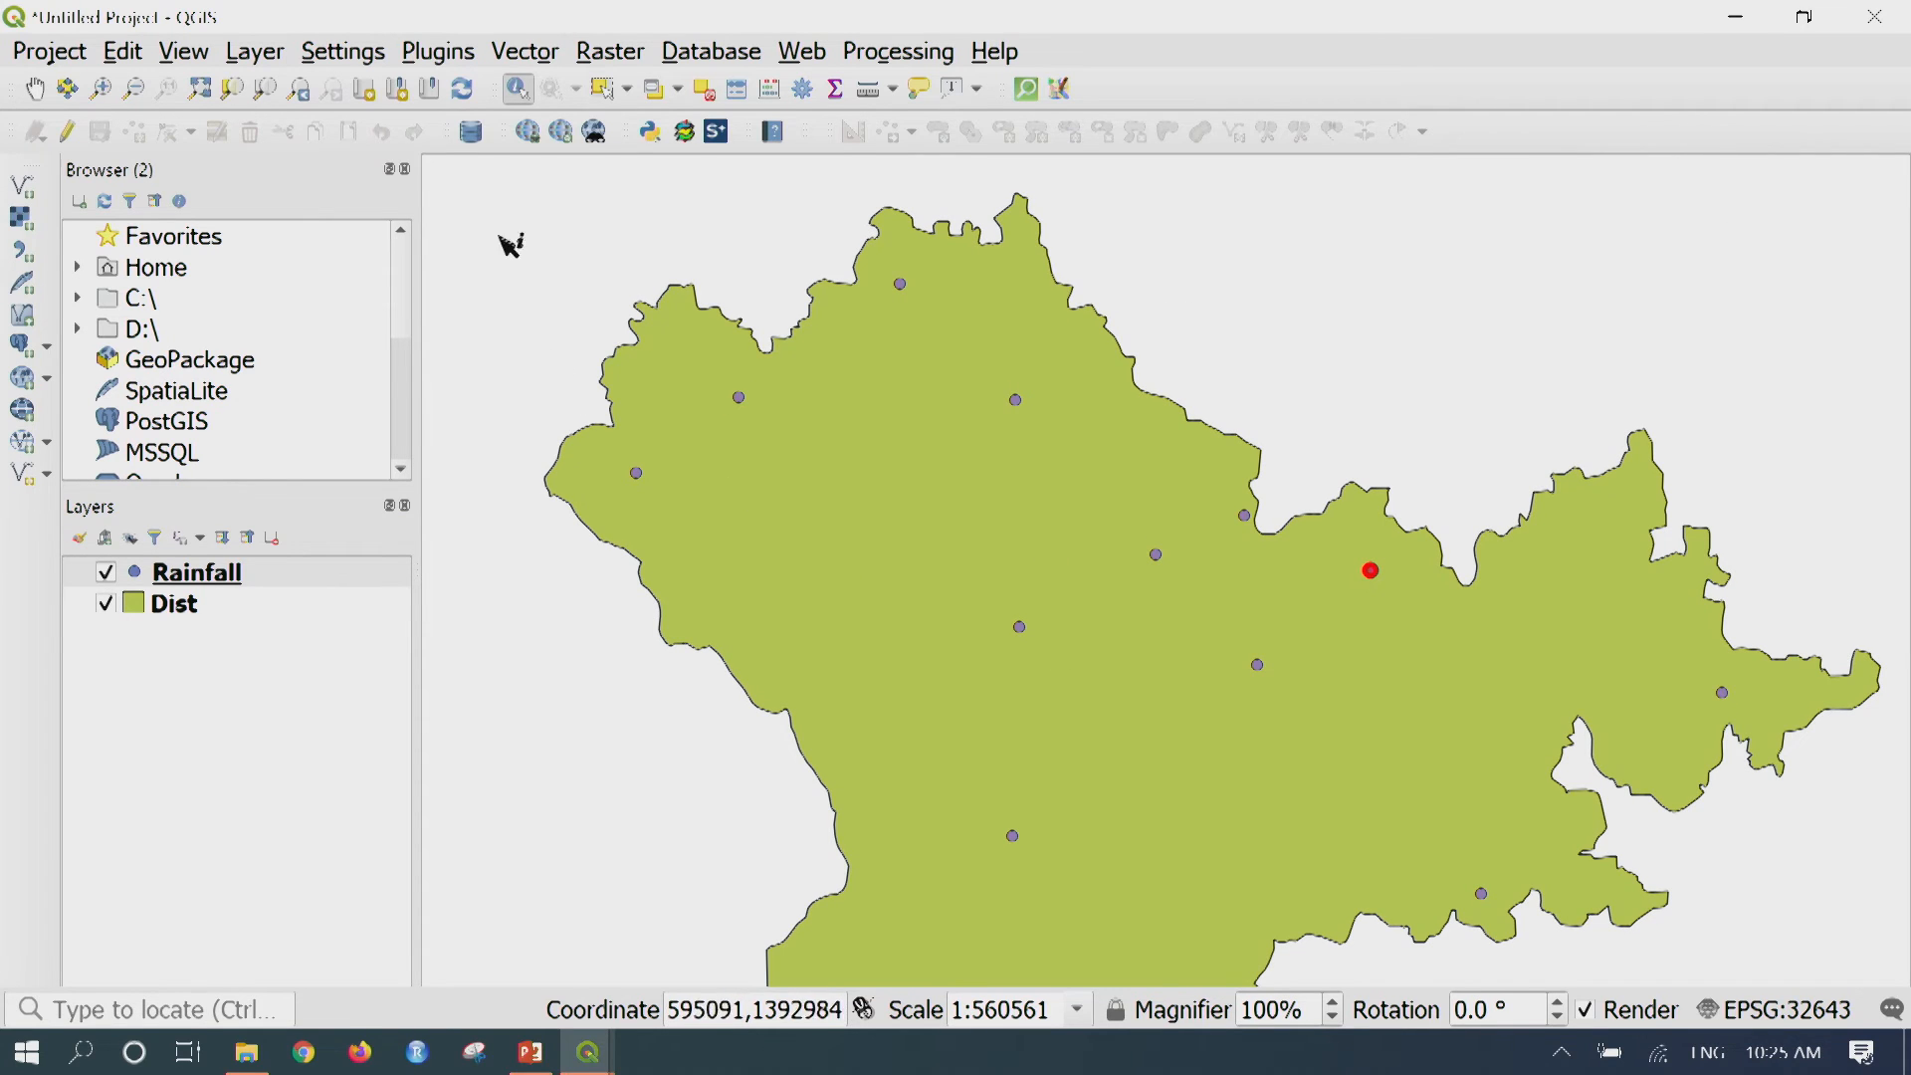
Zoom in on a rectangle around the central Rainfall points, and zoom back out with the Zoom Out tool
left_click(103, 89)
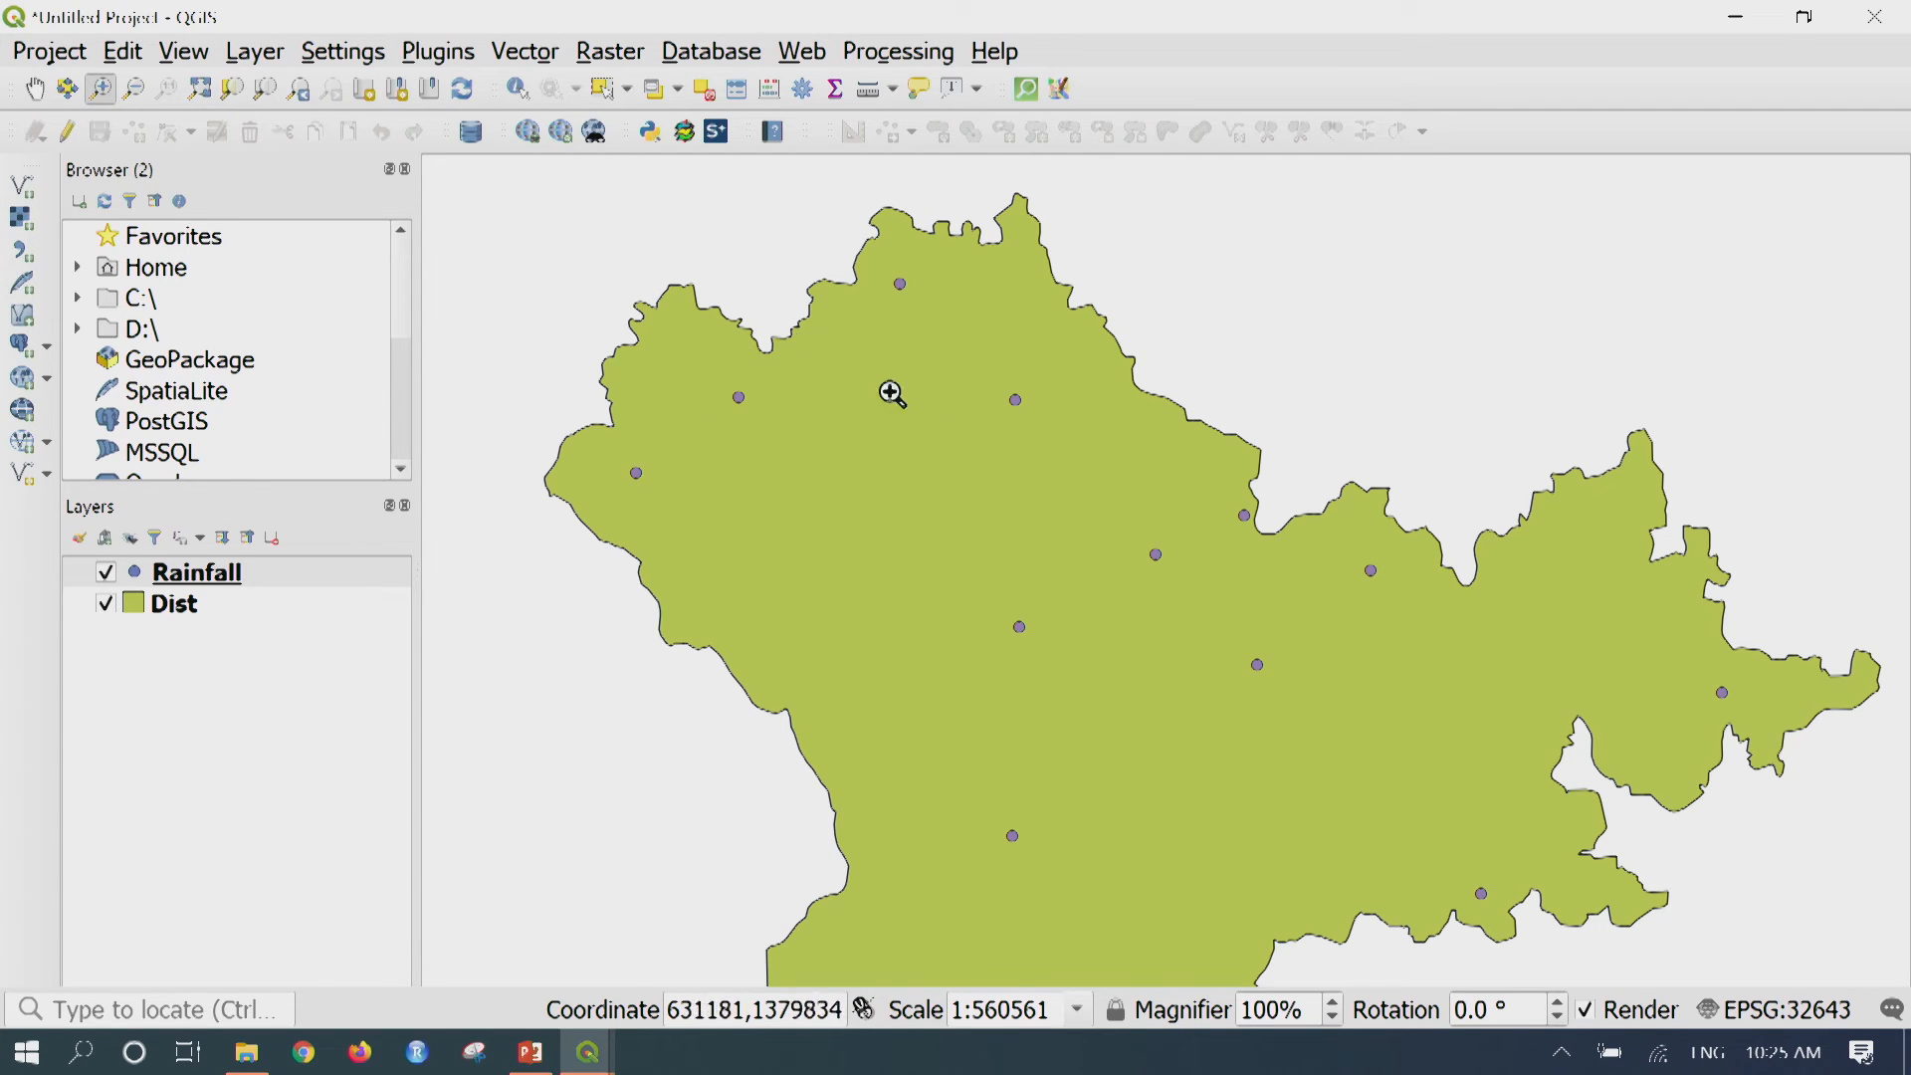
left_click_drag(815, 345, 1532, 864)
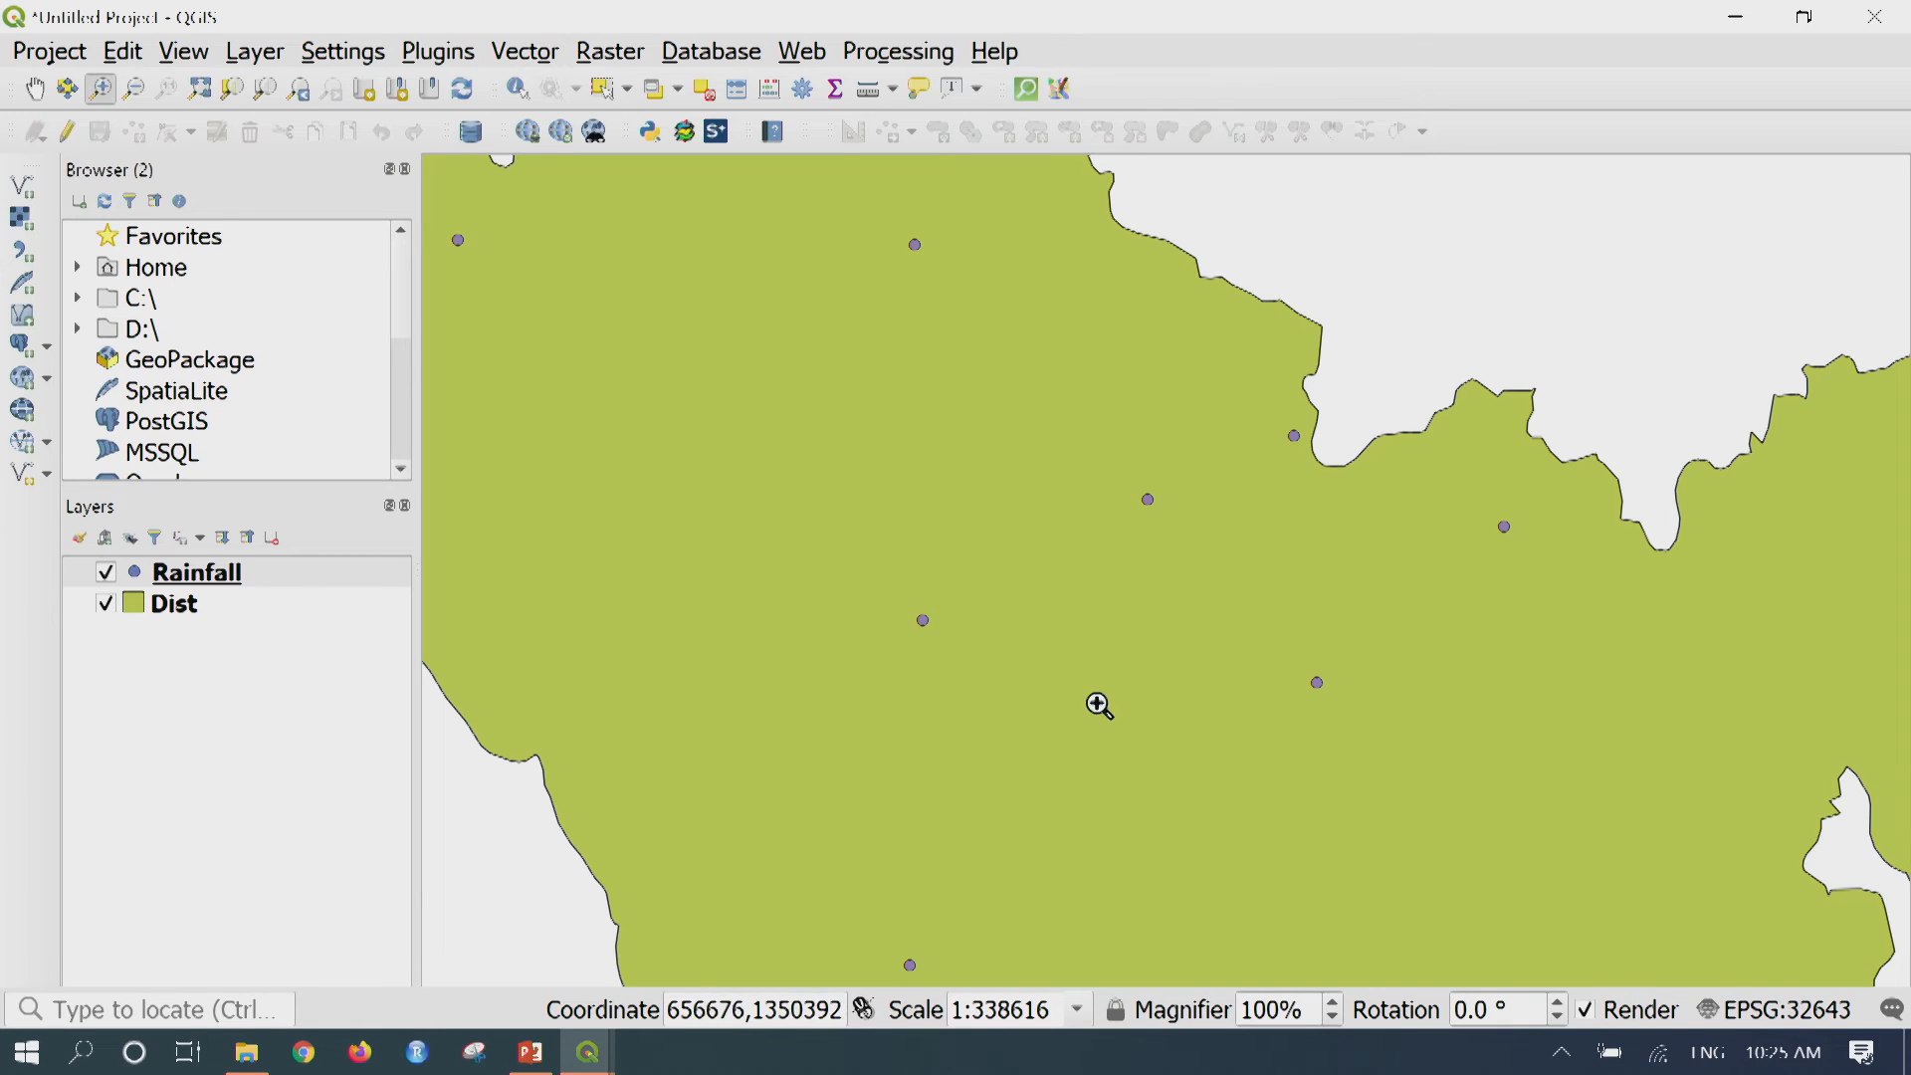
left_click(136, 90)
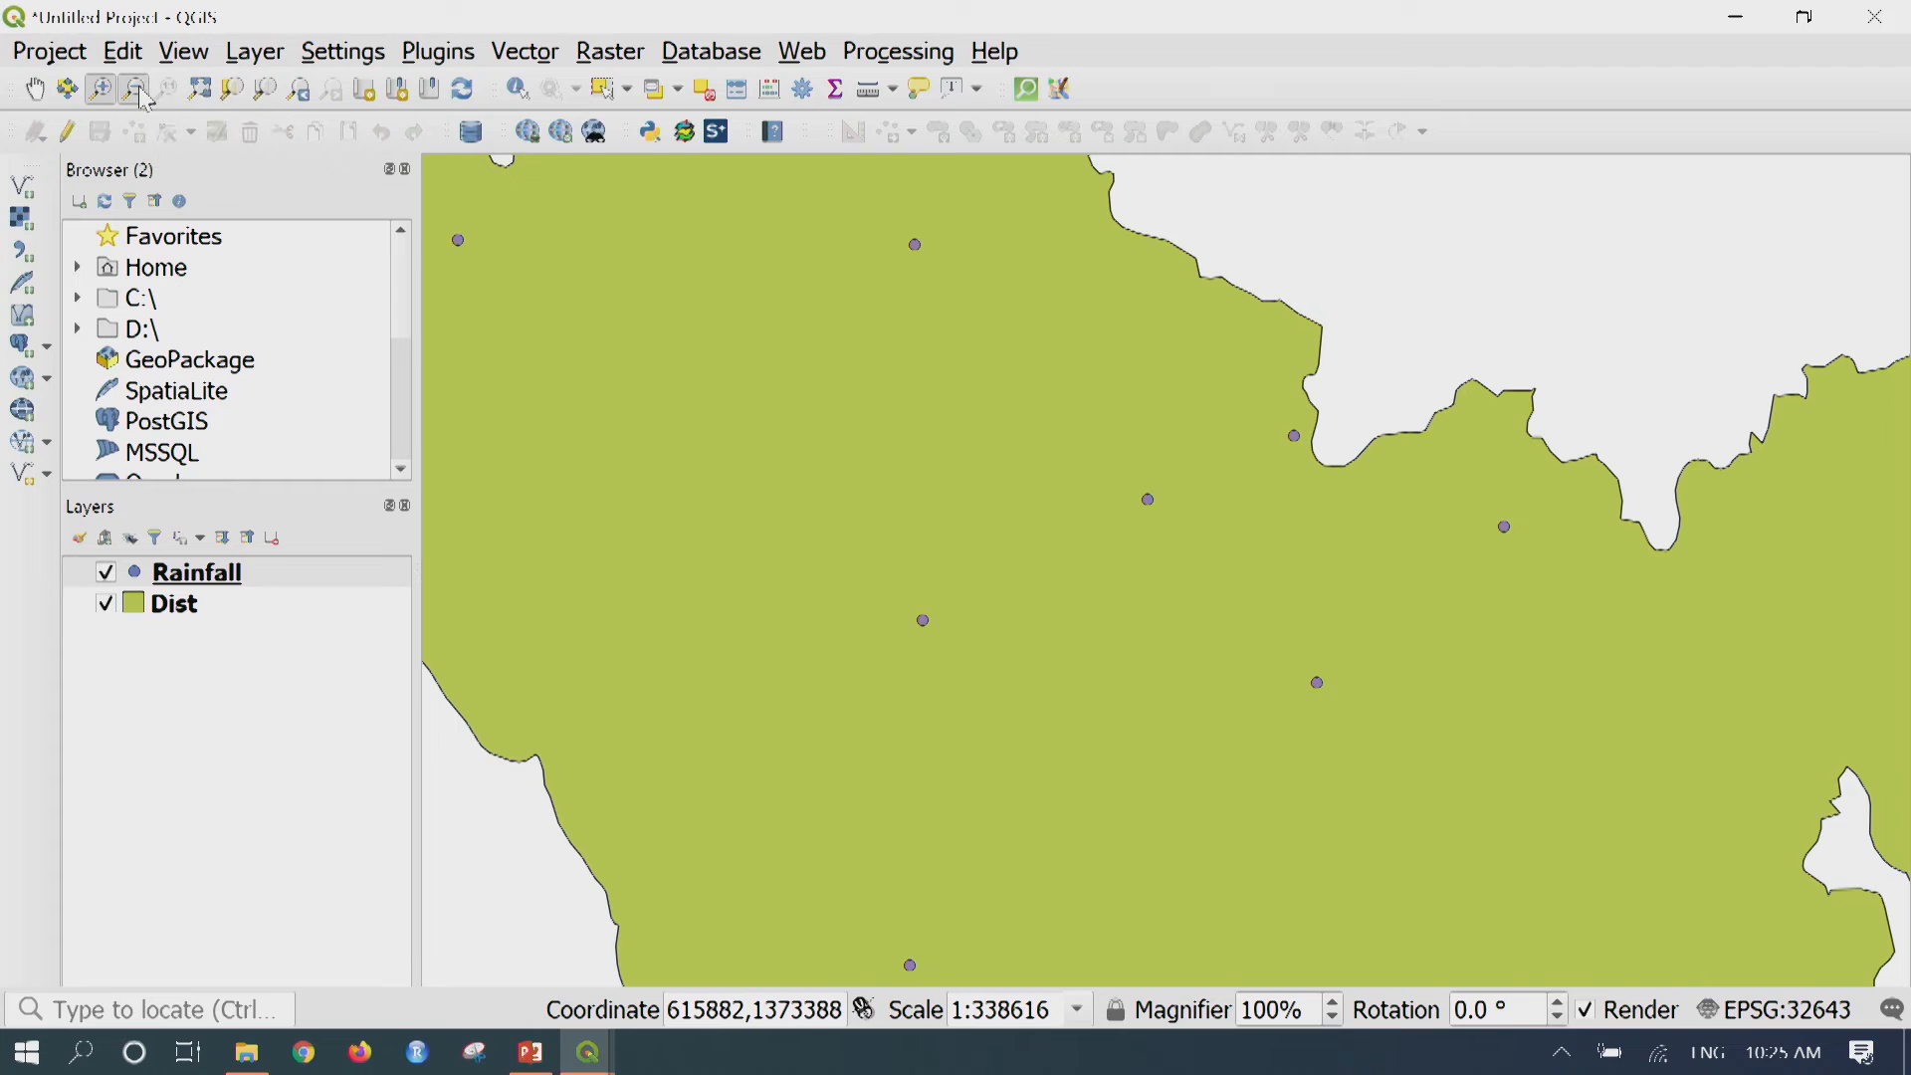
left_click_drag(1043, 454, 1518, 876)
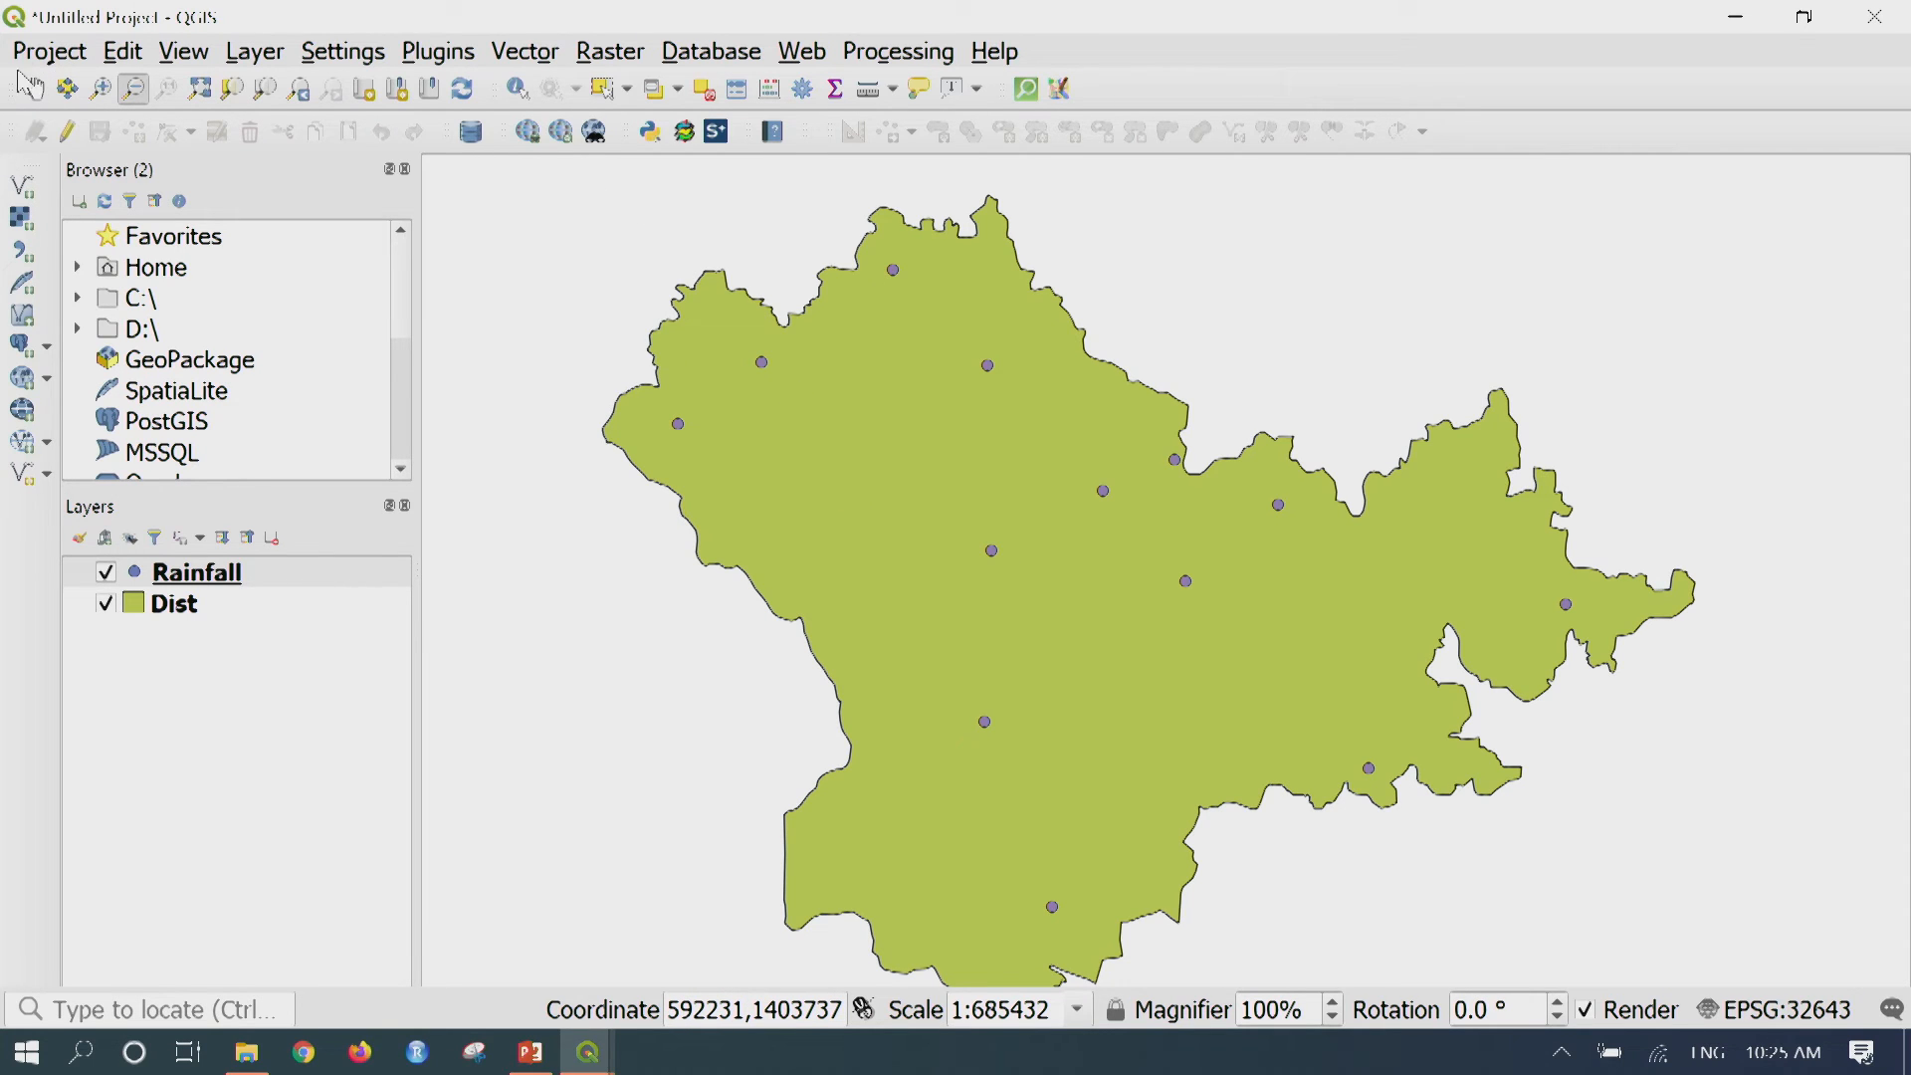
Select the two westernmost Rainfall points by area with the Select Feature(s) tool
left_click(100, 88)
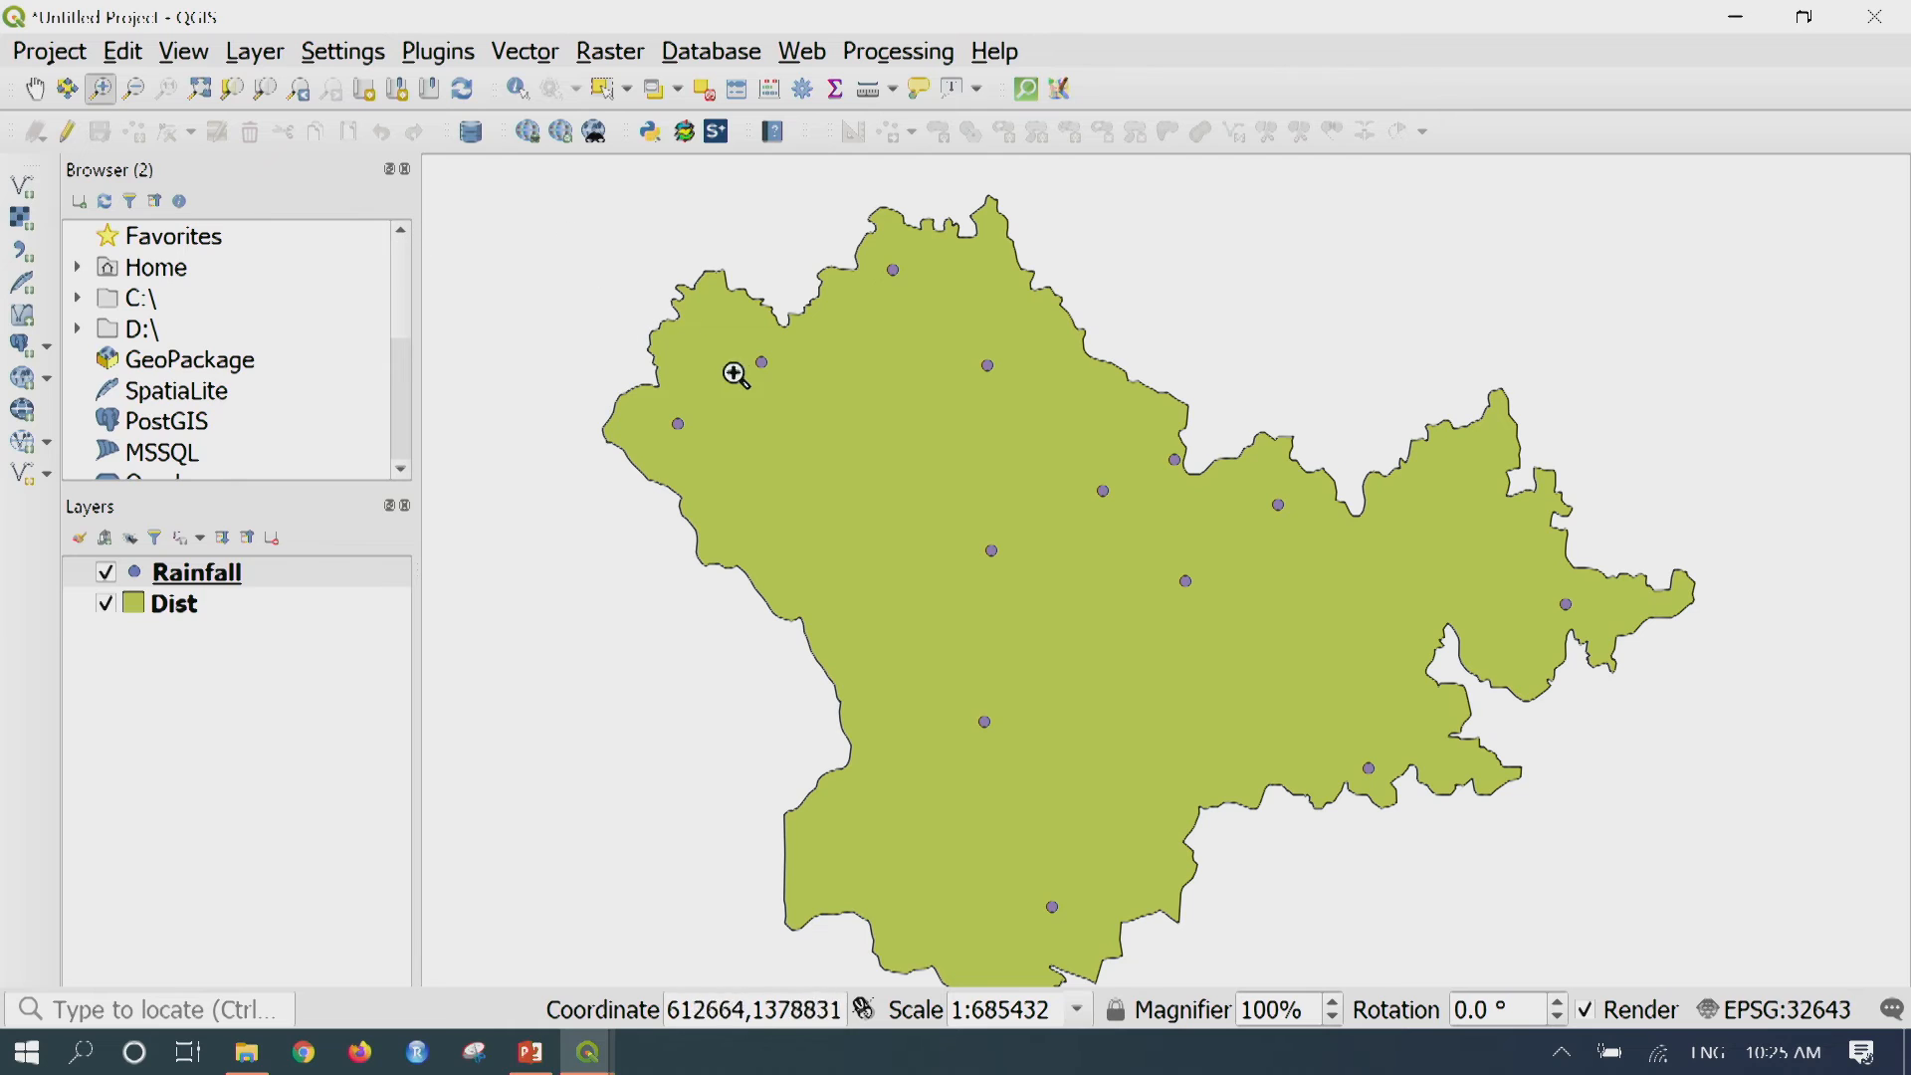
left_click_drag(527, 239, 856, 555)
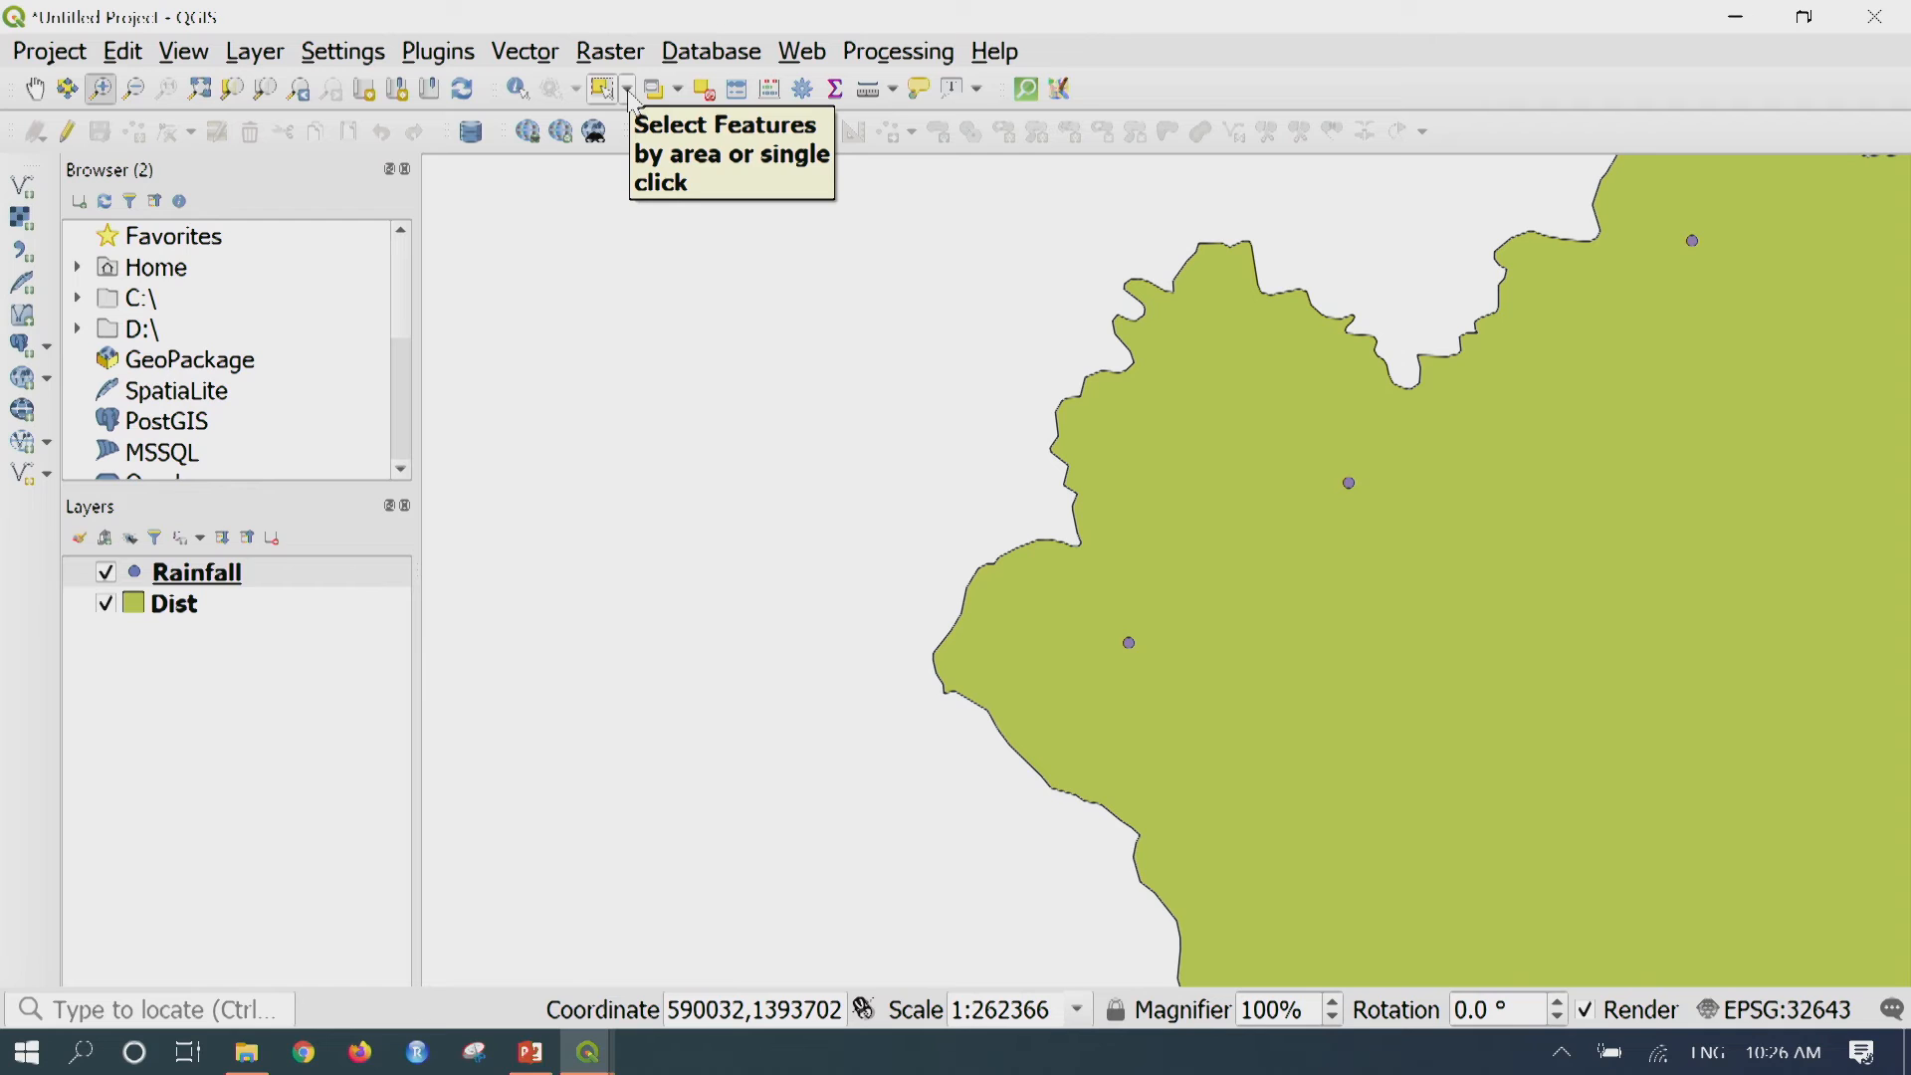
left_click(628, 90)
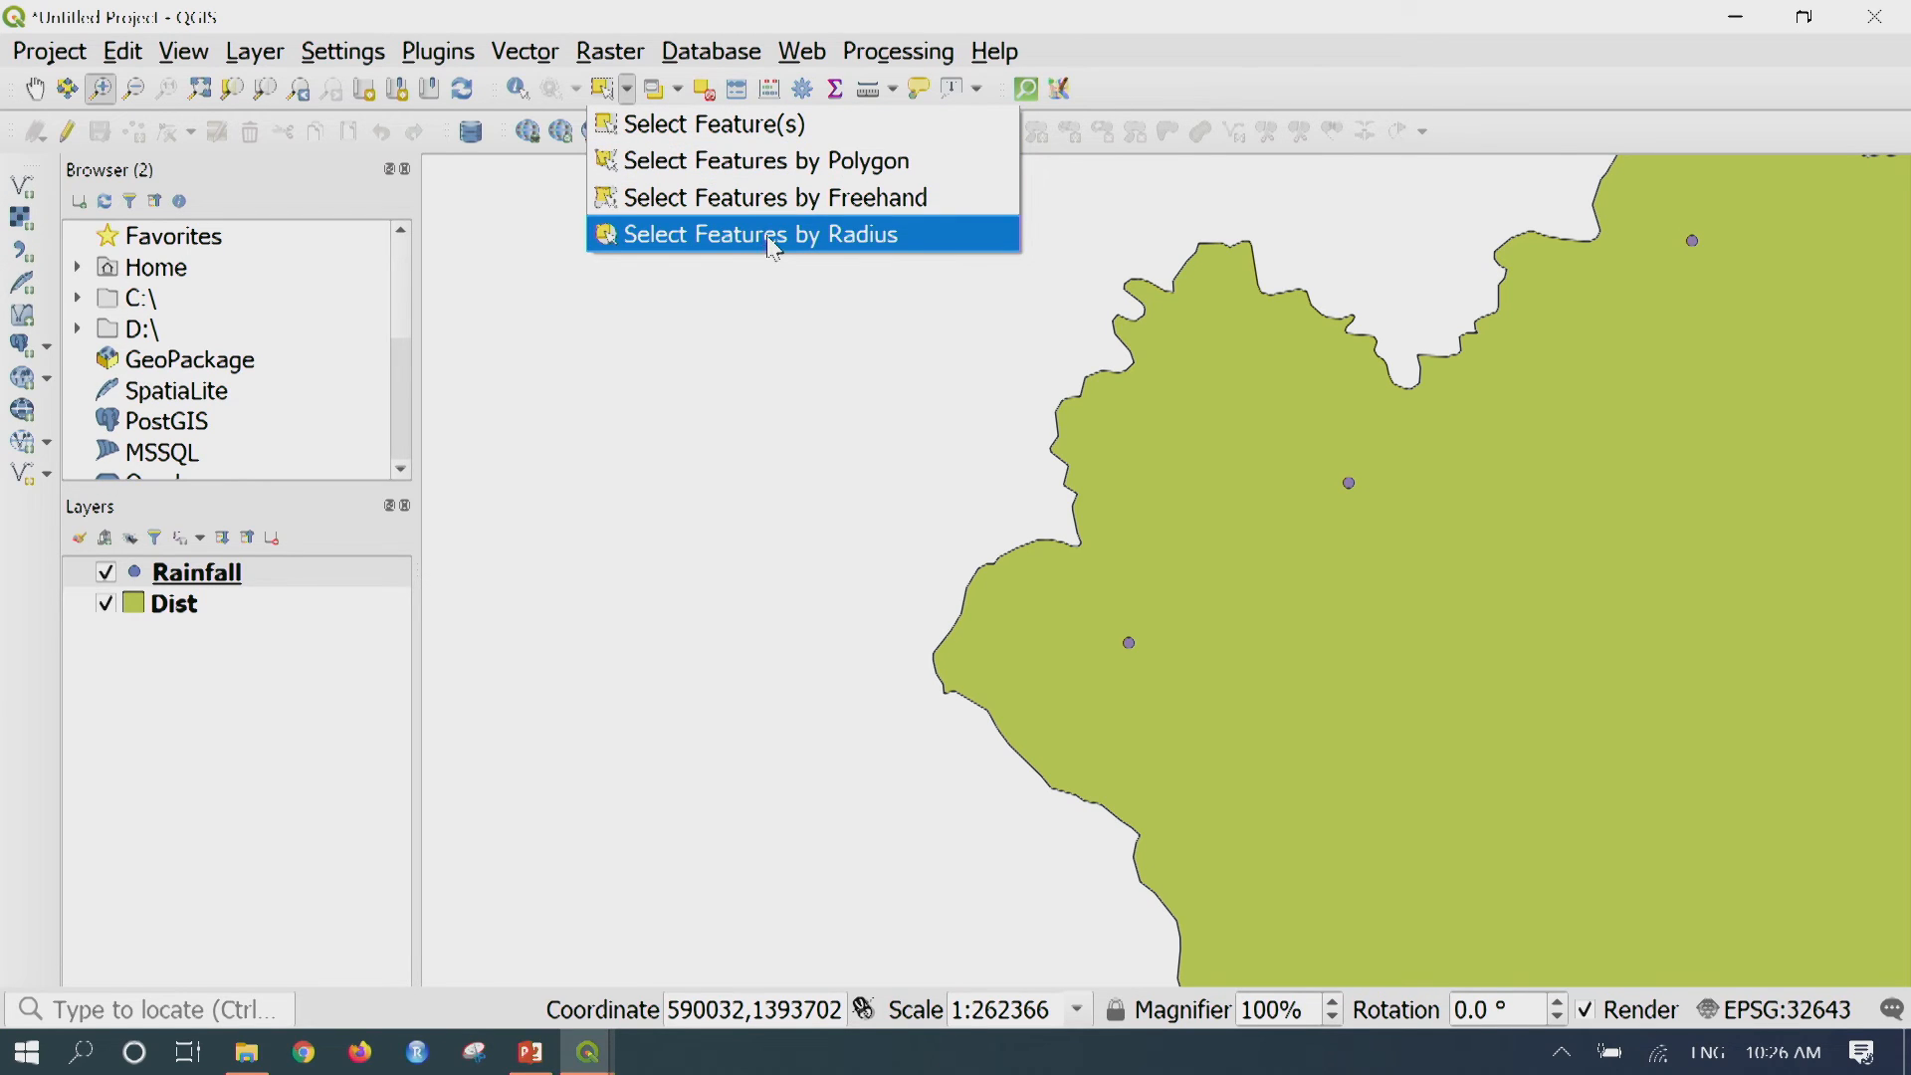
left_click(793, 137)
left_click_drag(852, 282, 1477, 892)
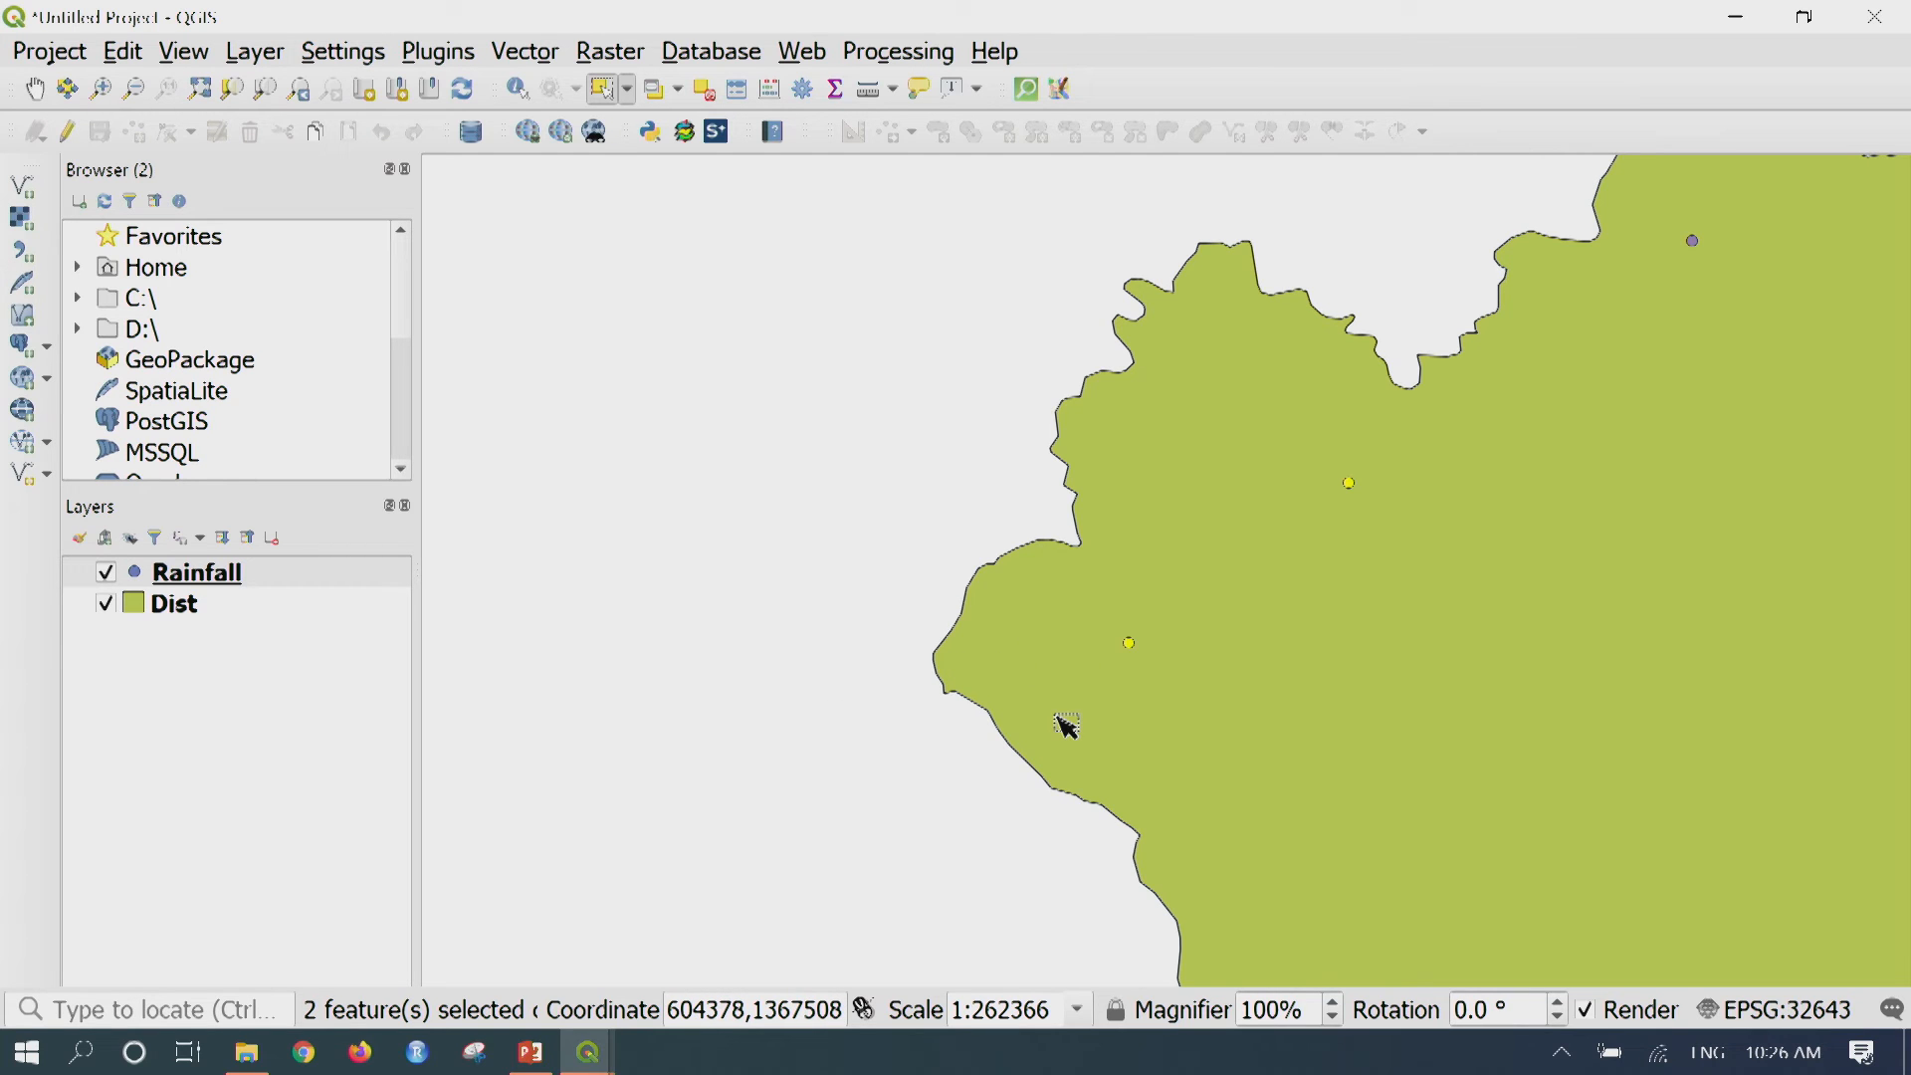
Start a new empty project, discarding the changes to the current one, and close the second open QGIS window
scroll(935, 665, "down", 2)
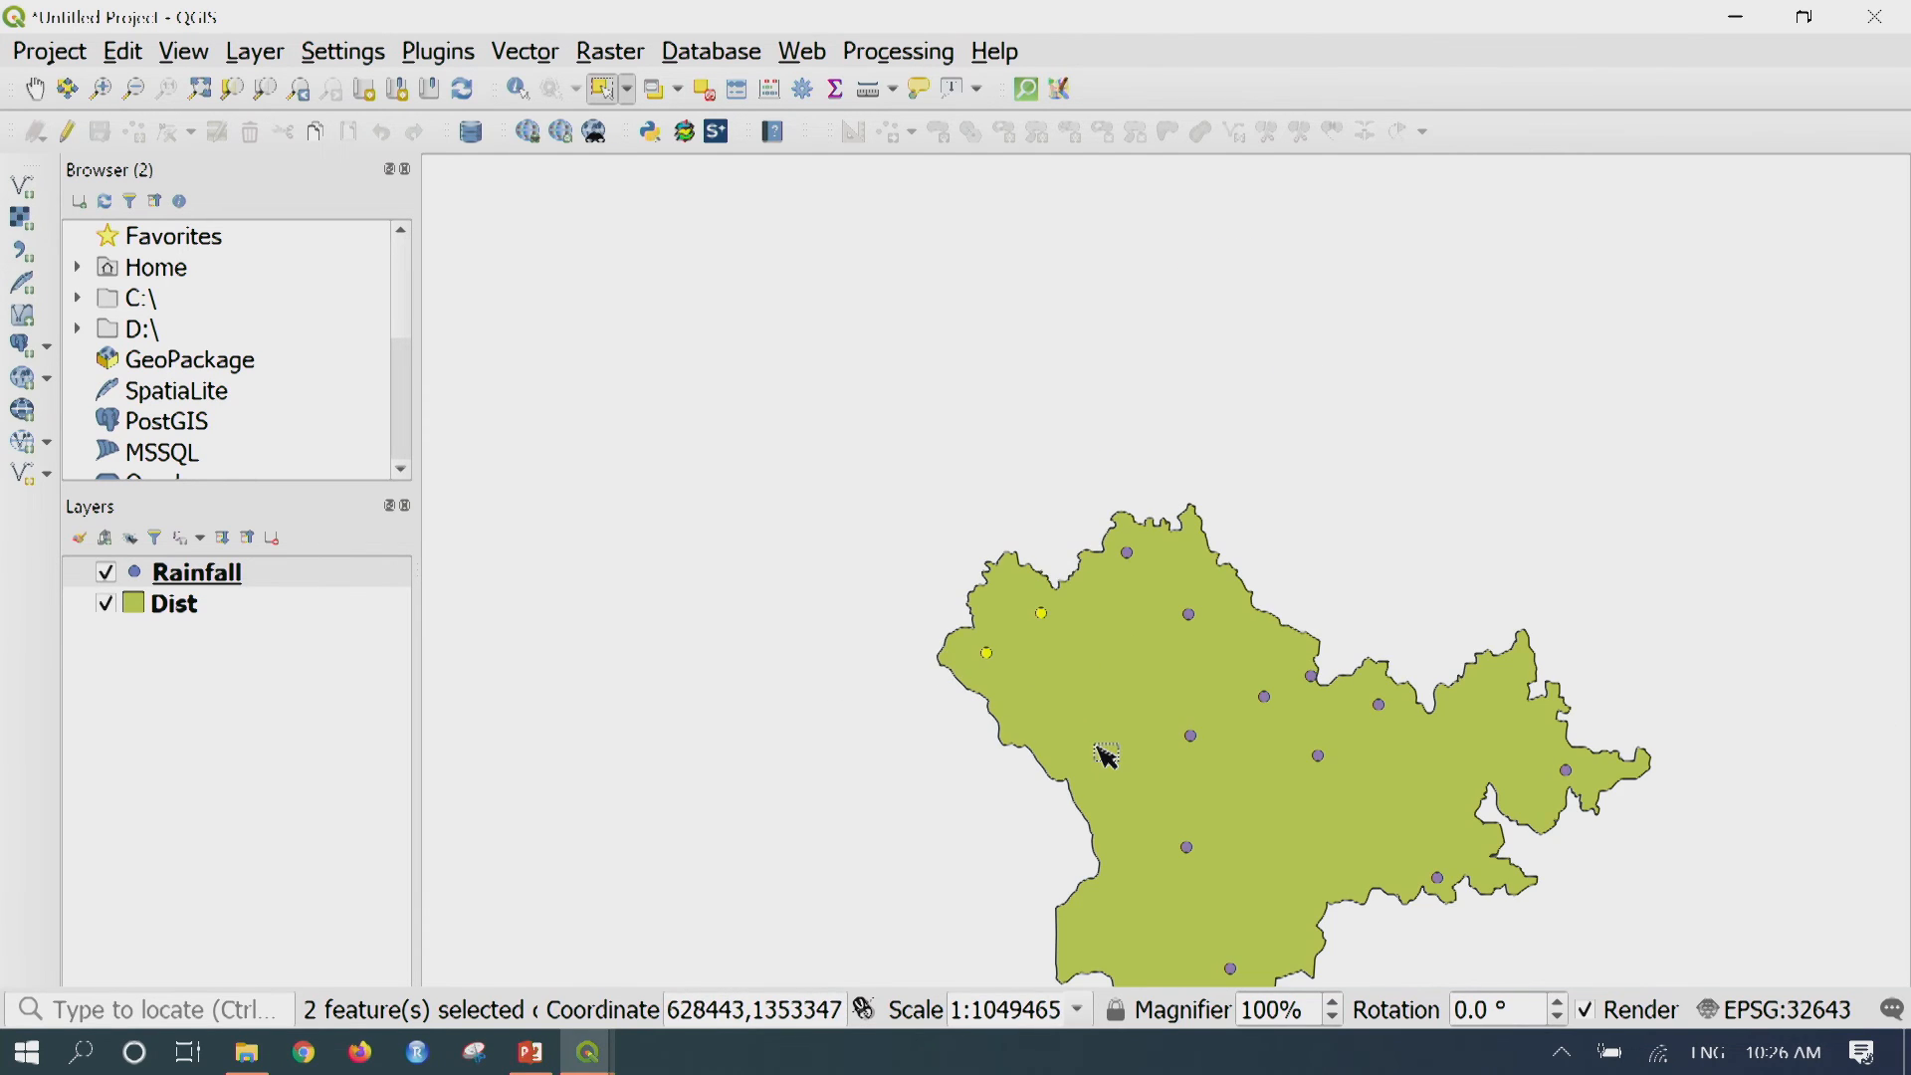
left_click_drag(1205, 724, 1110, 548)
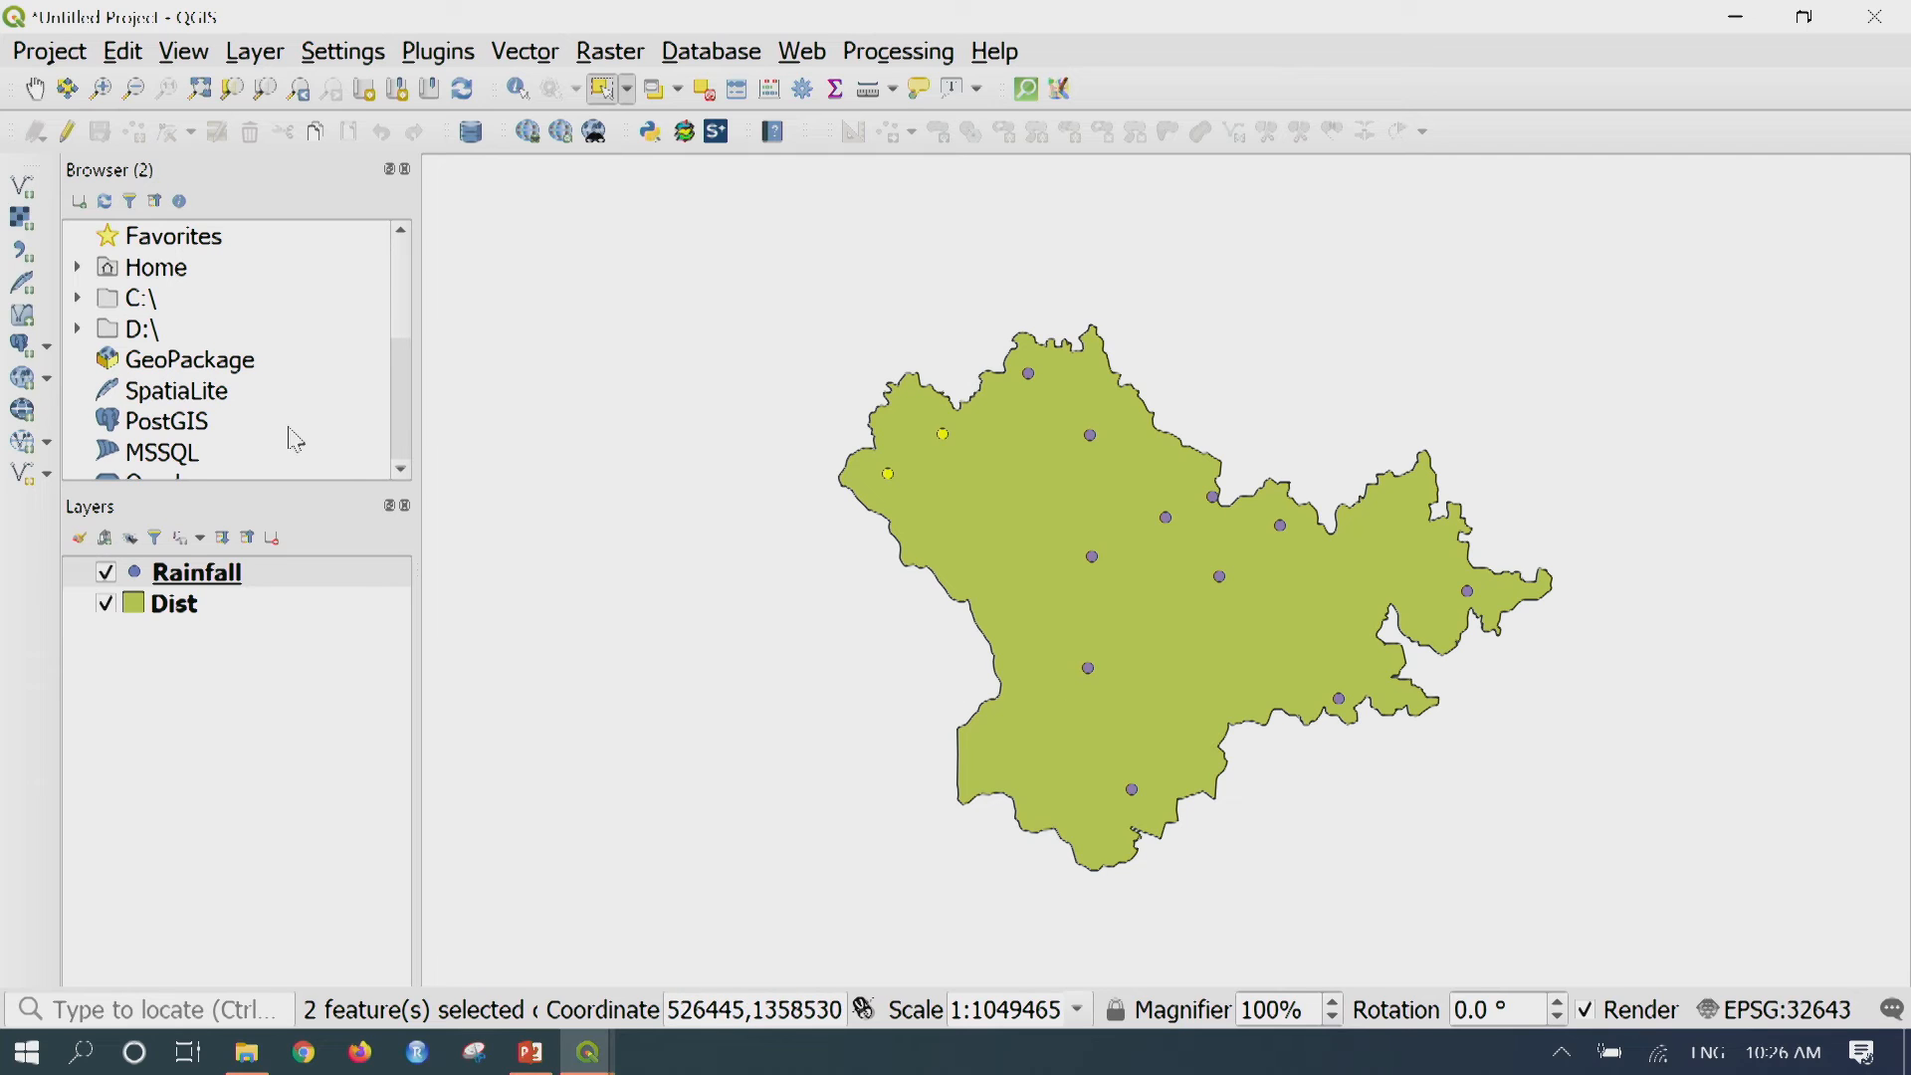
left_click(50, 52)
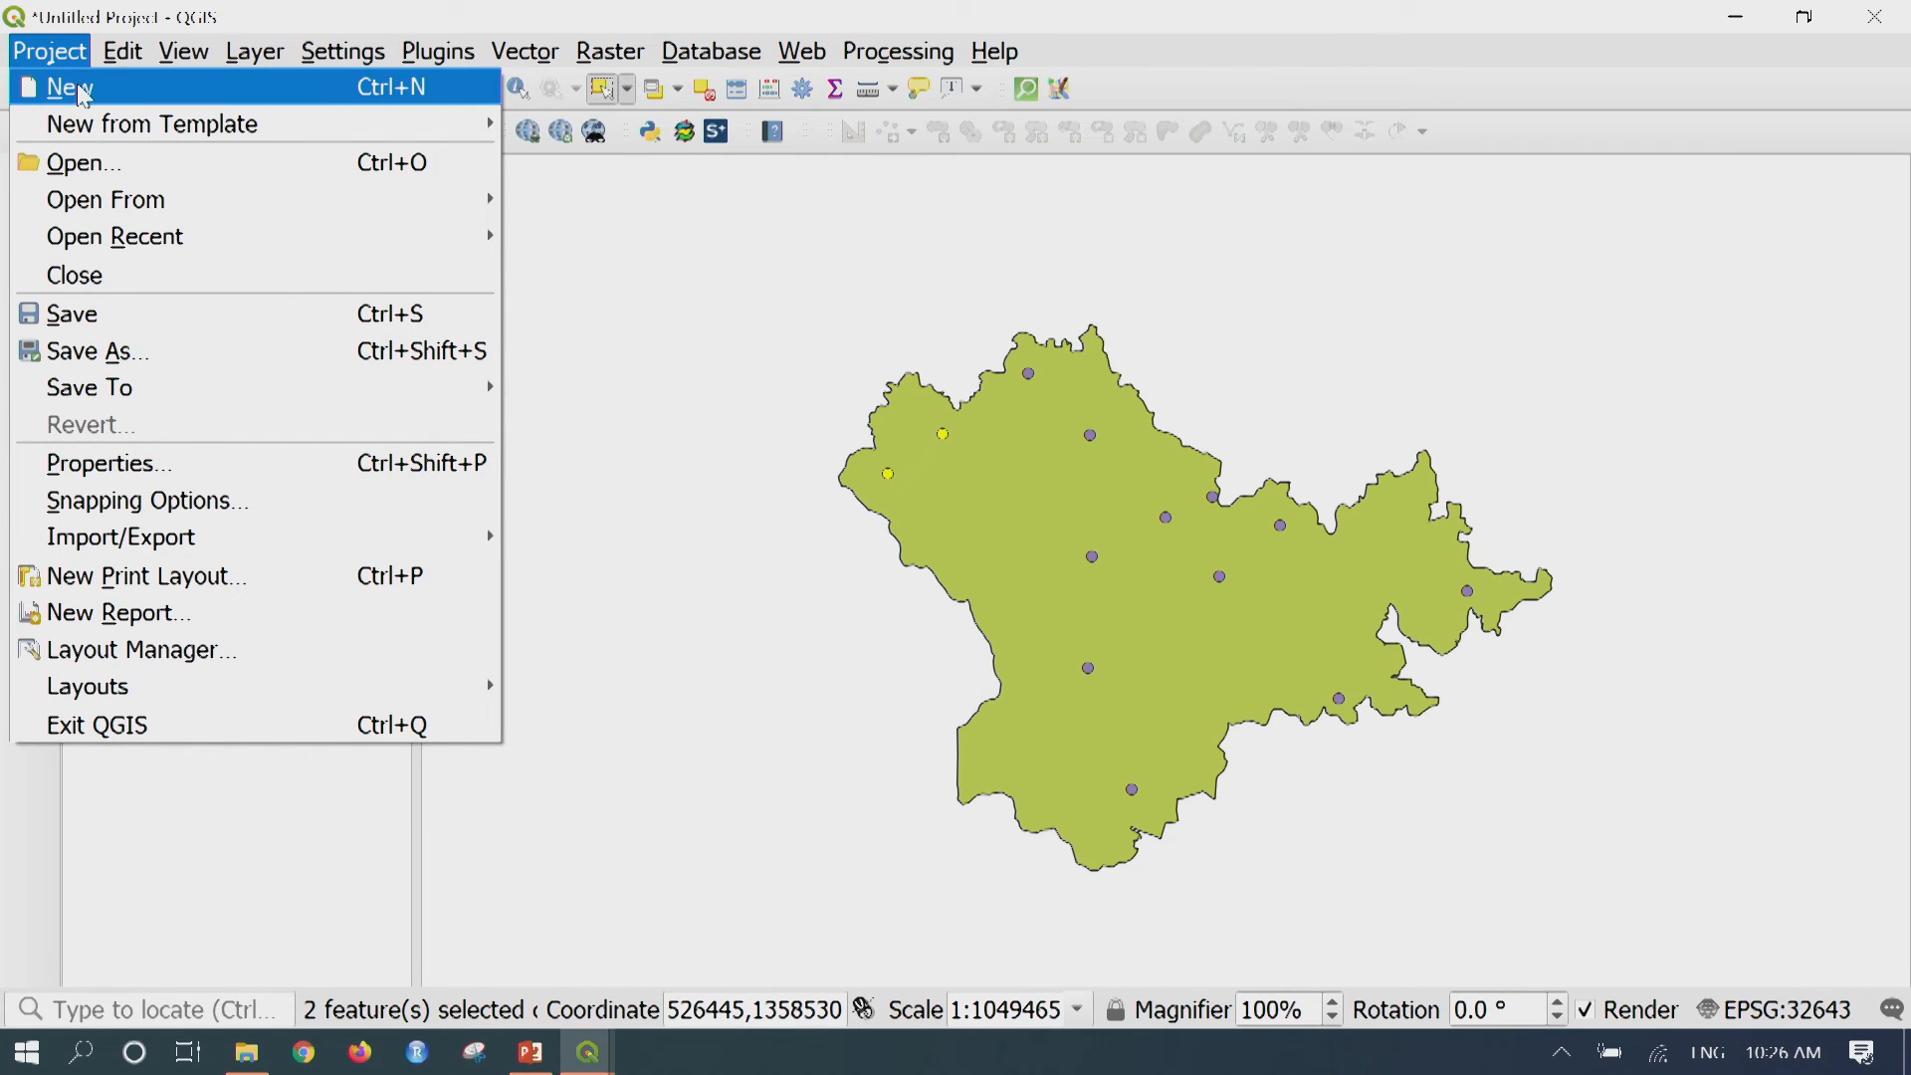
left_click(83, 97)
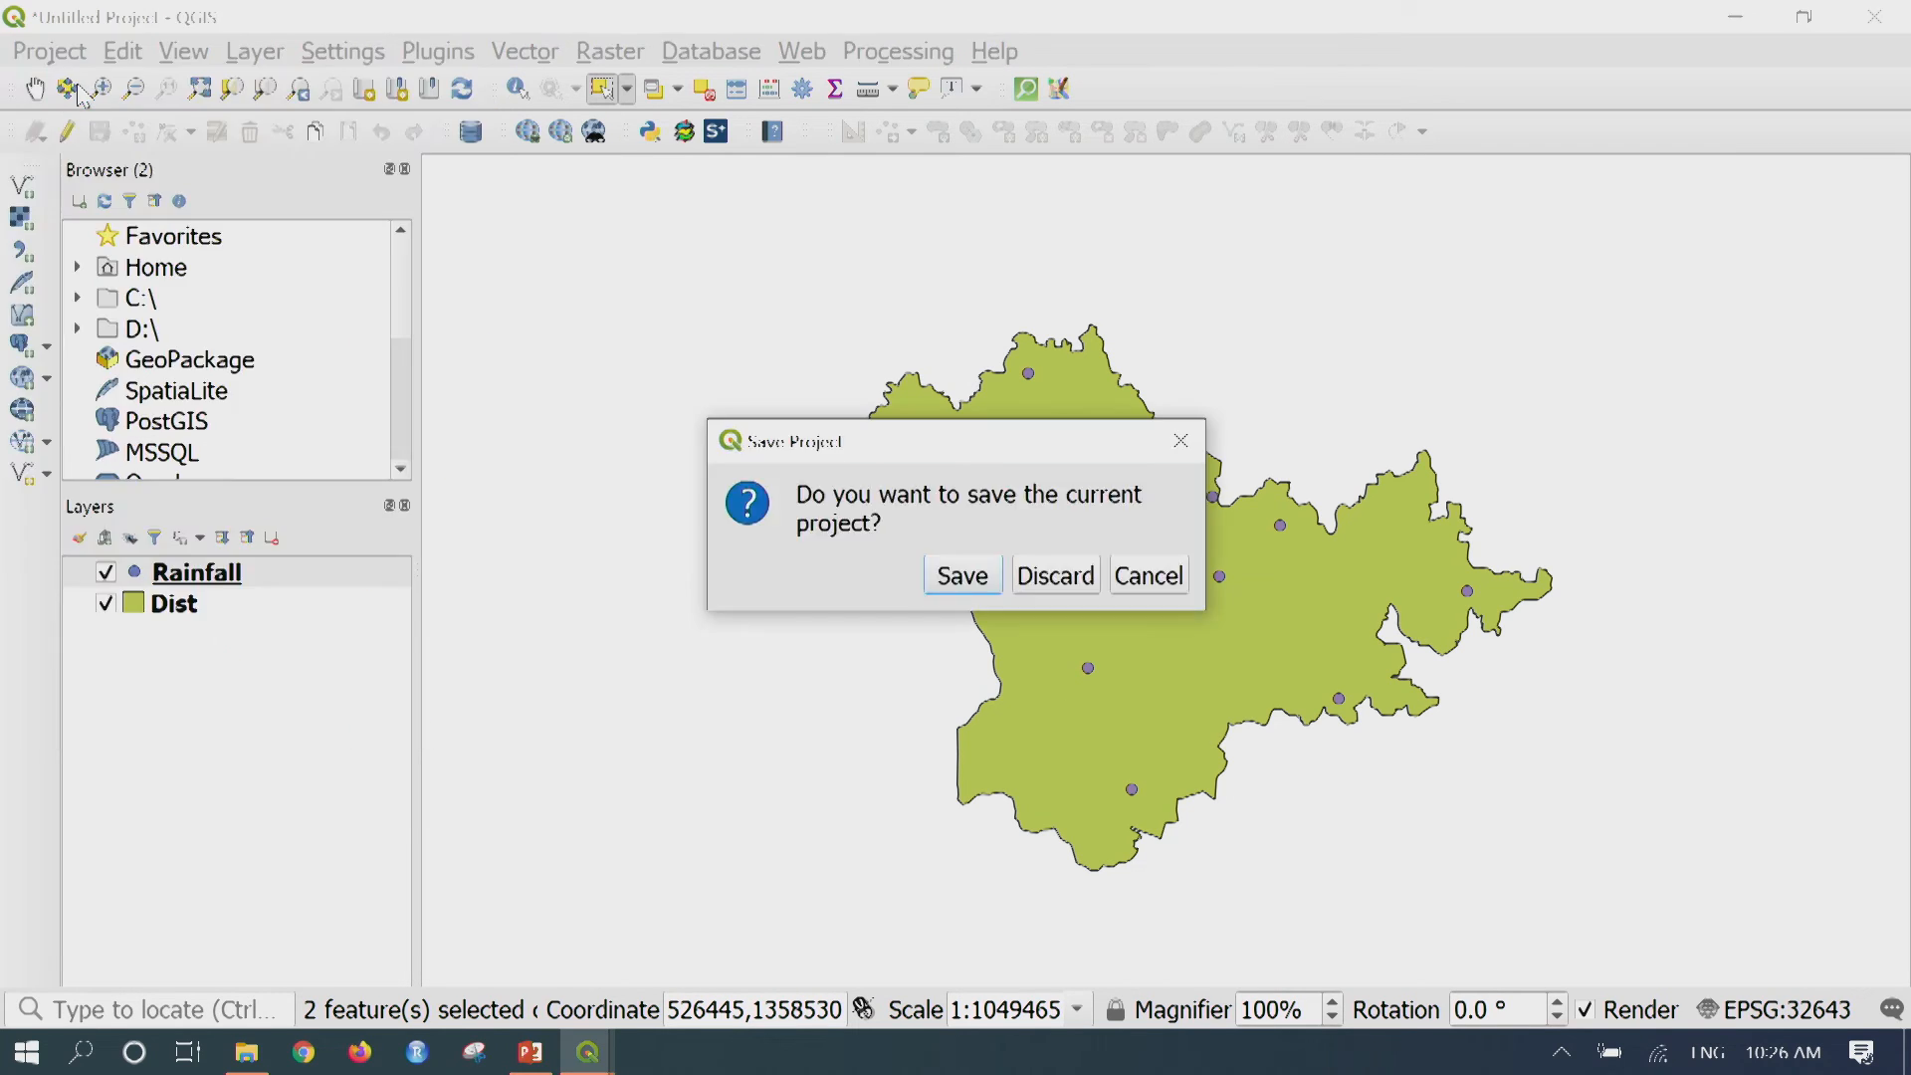
left_click(1056, 577)
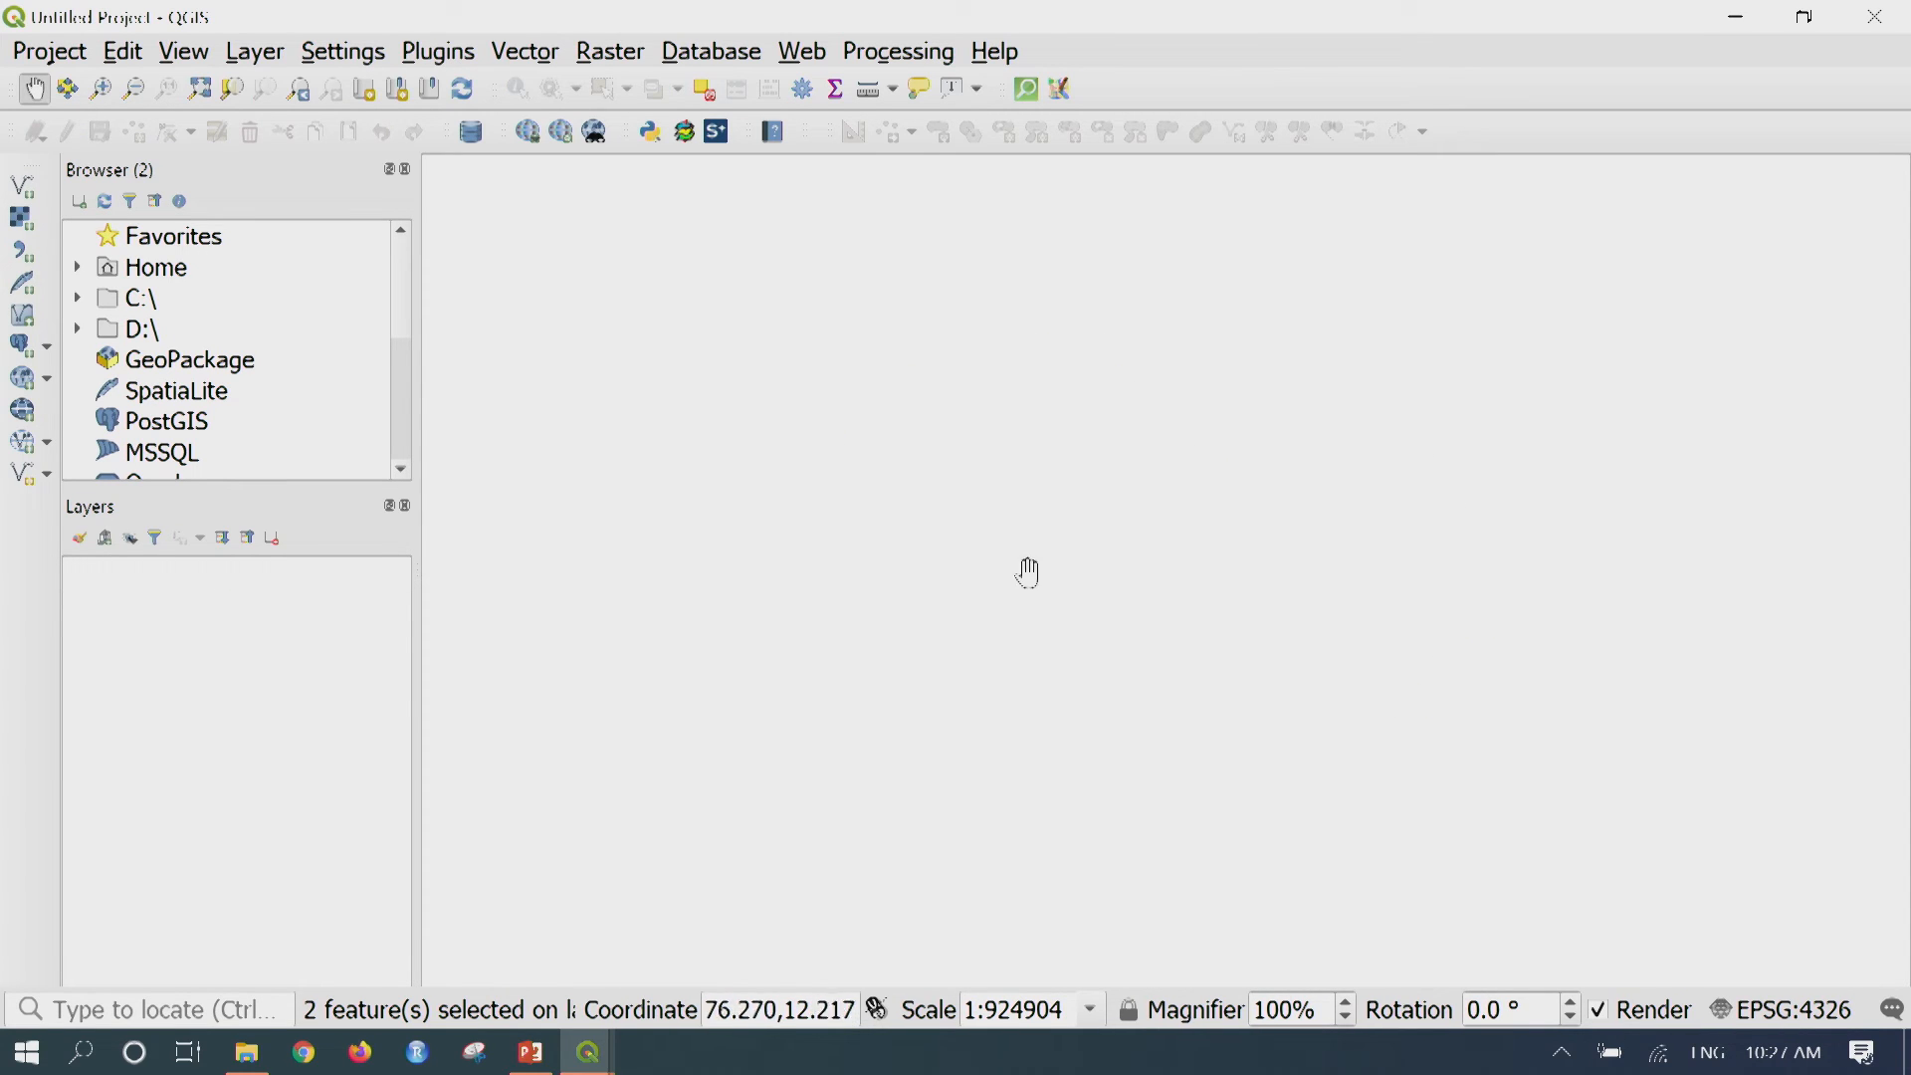
left_click(60, 56)
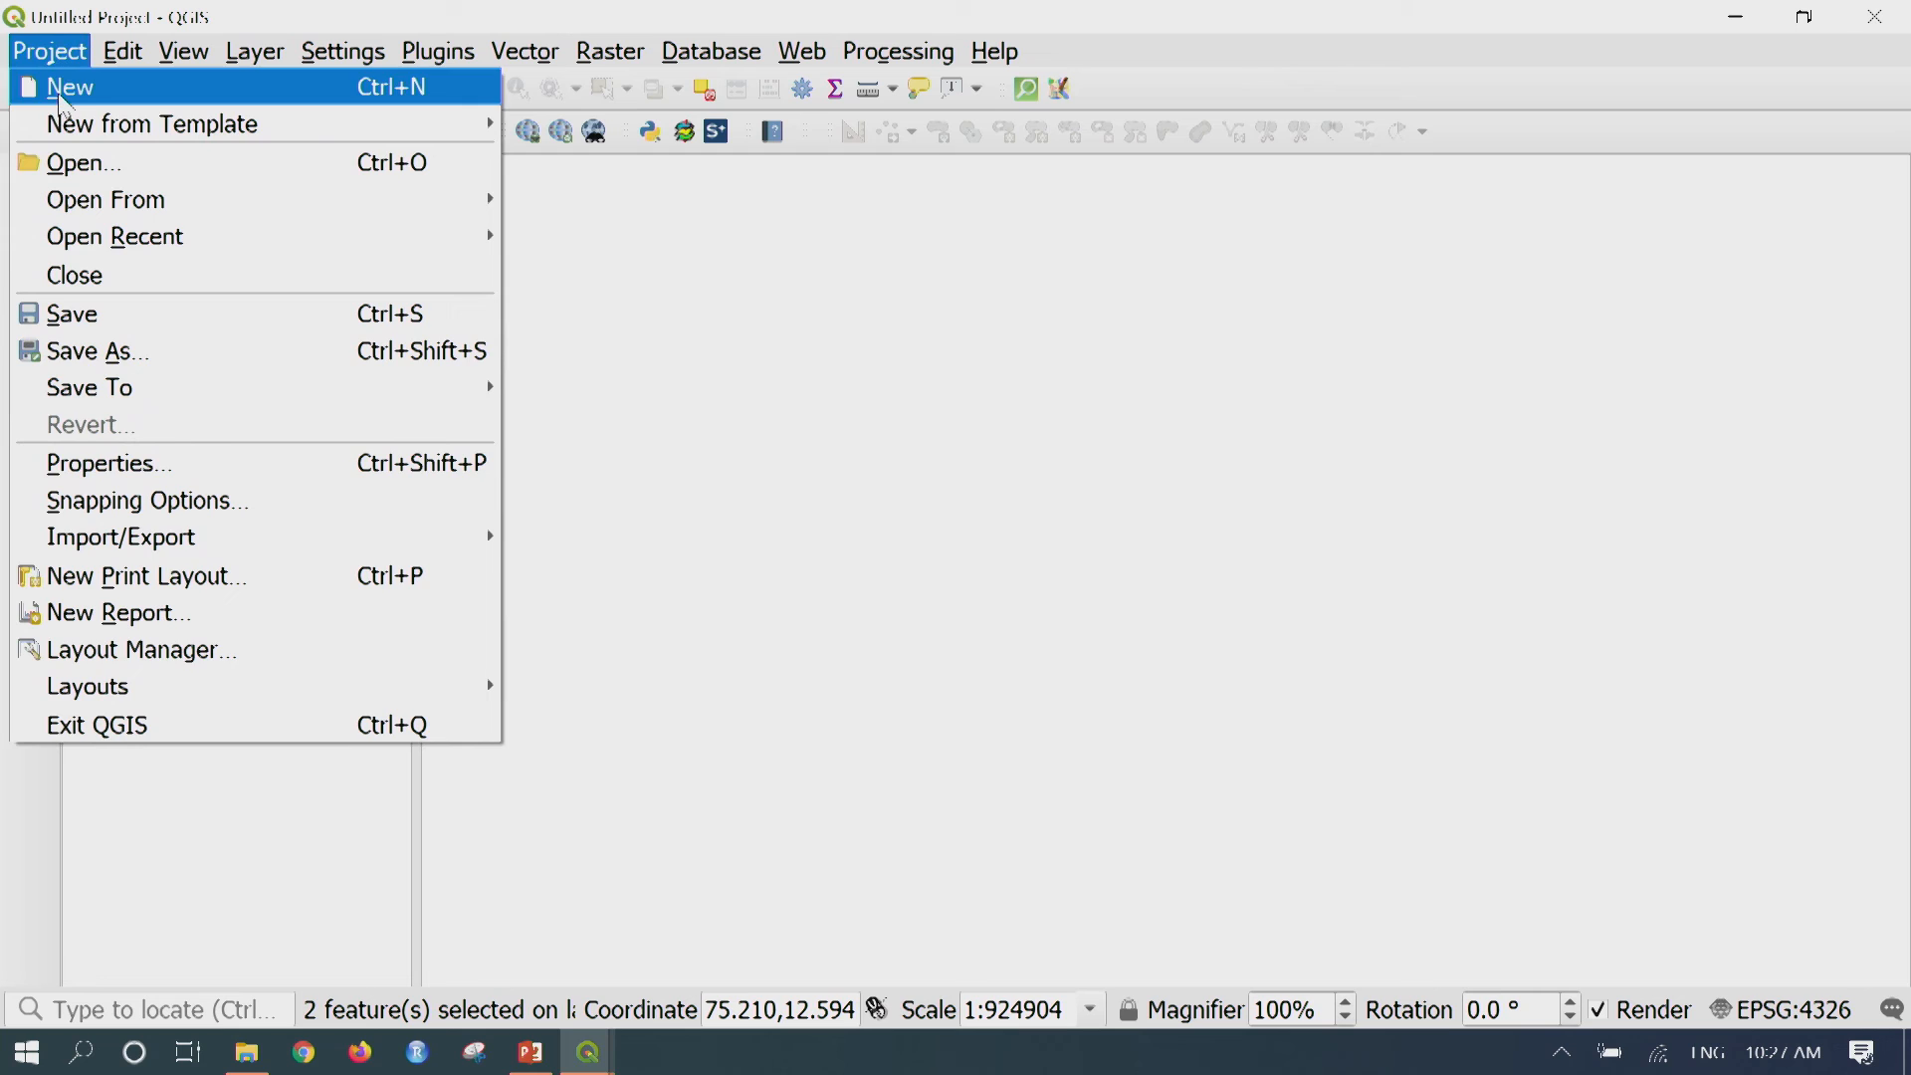
left_click(69, 88)
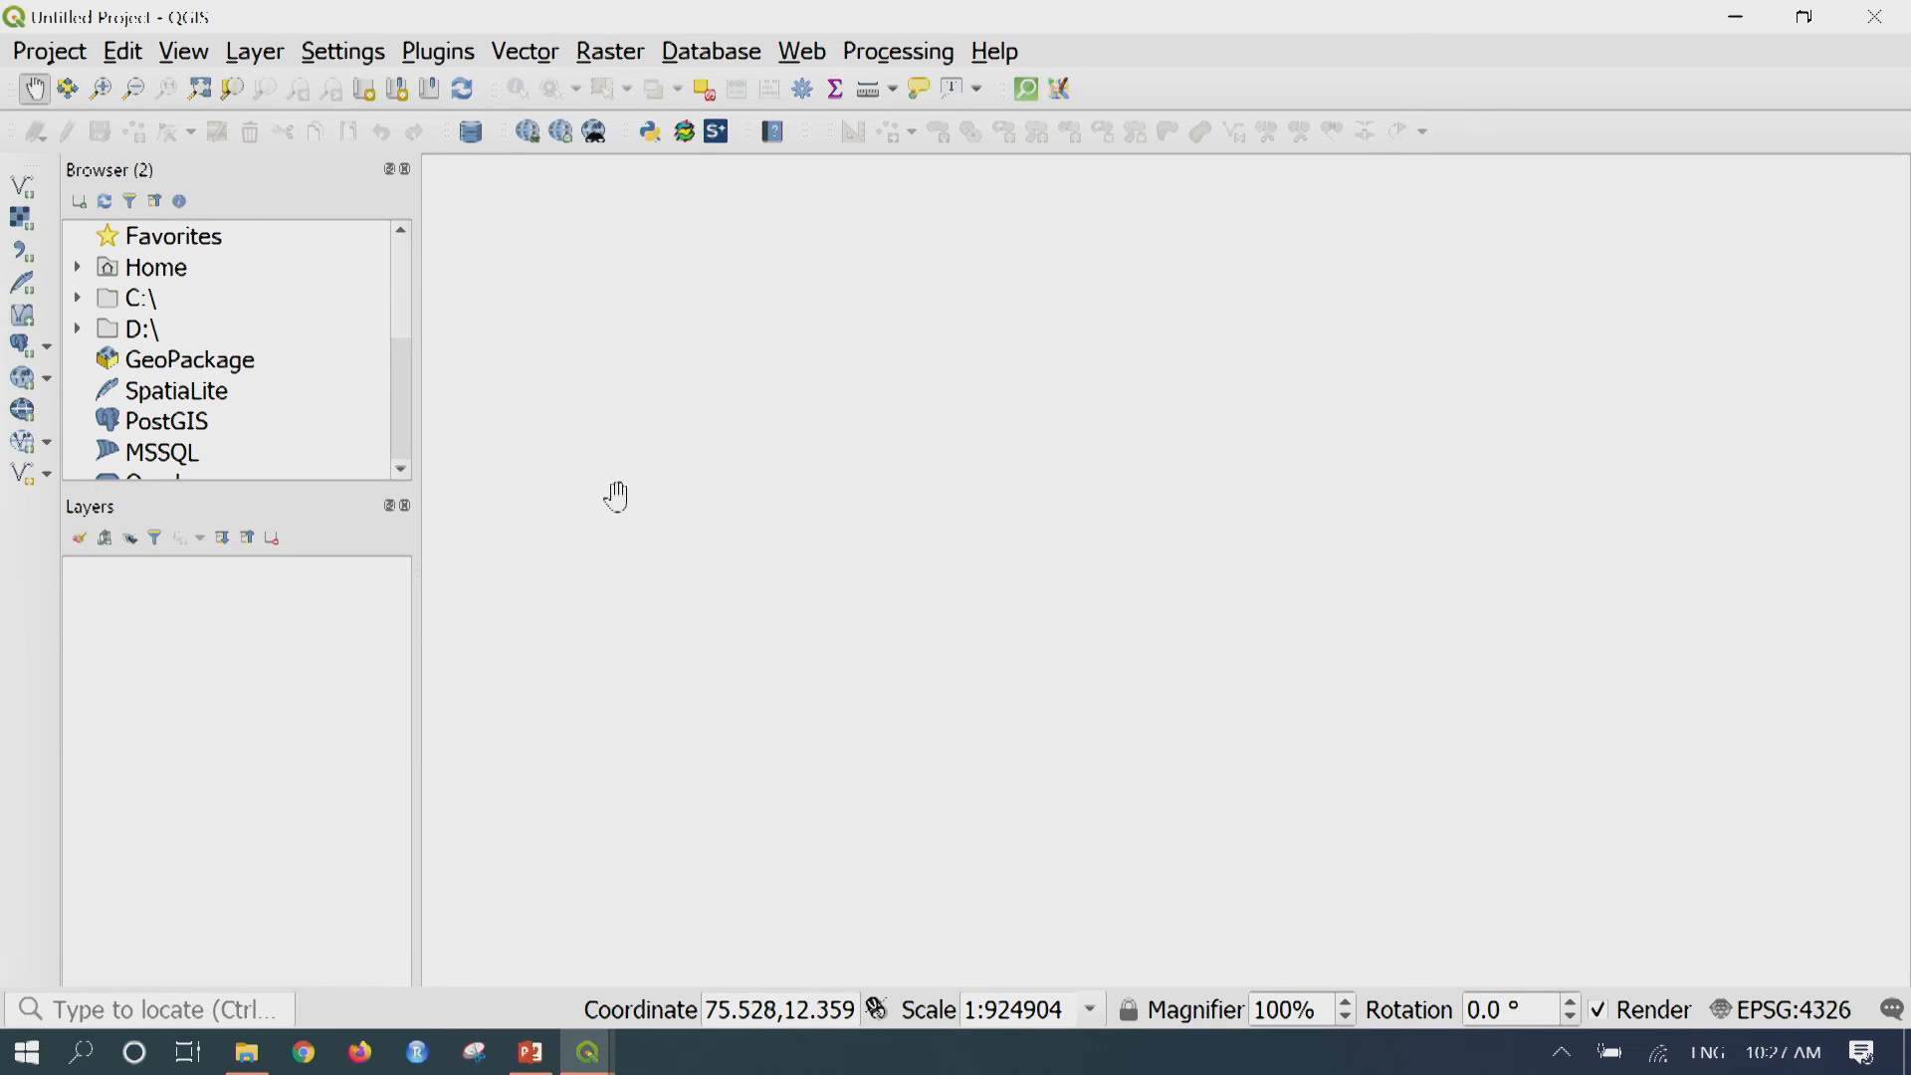
mouse_move(589, 1052)
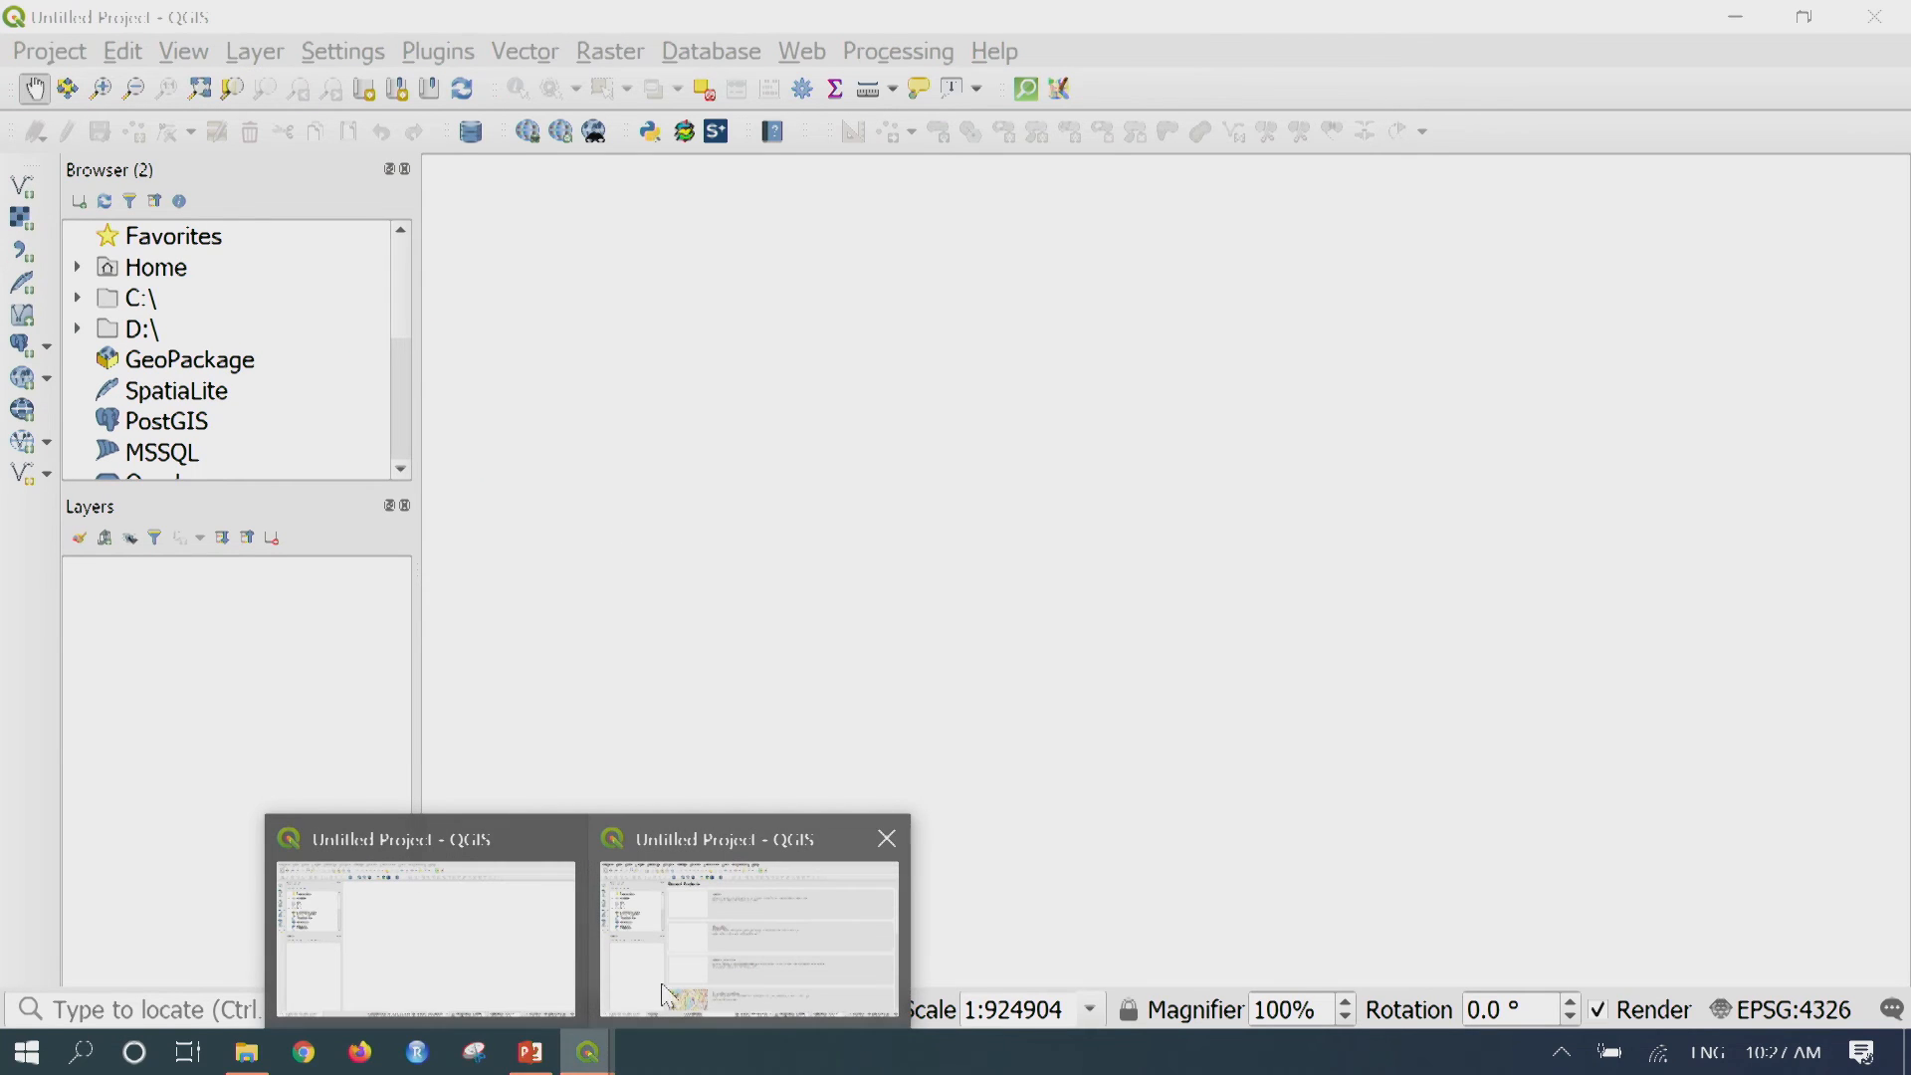
left_click(887, 839)
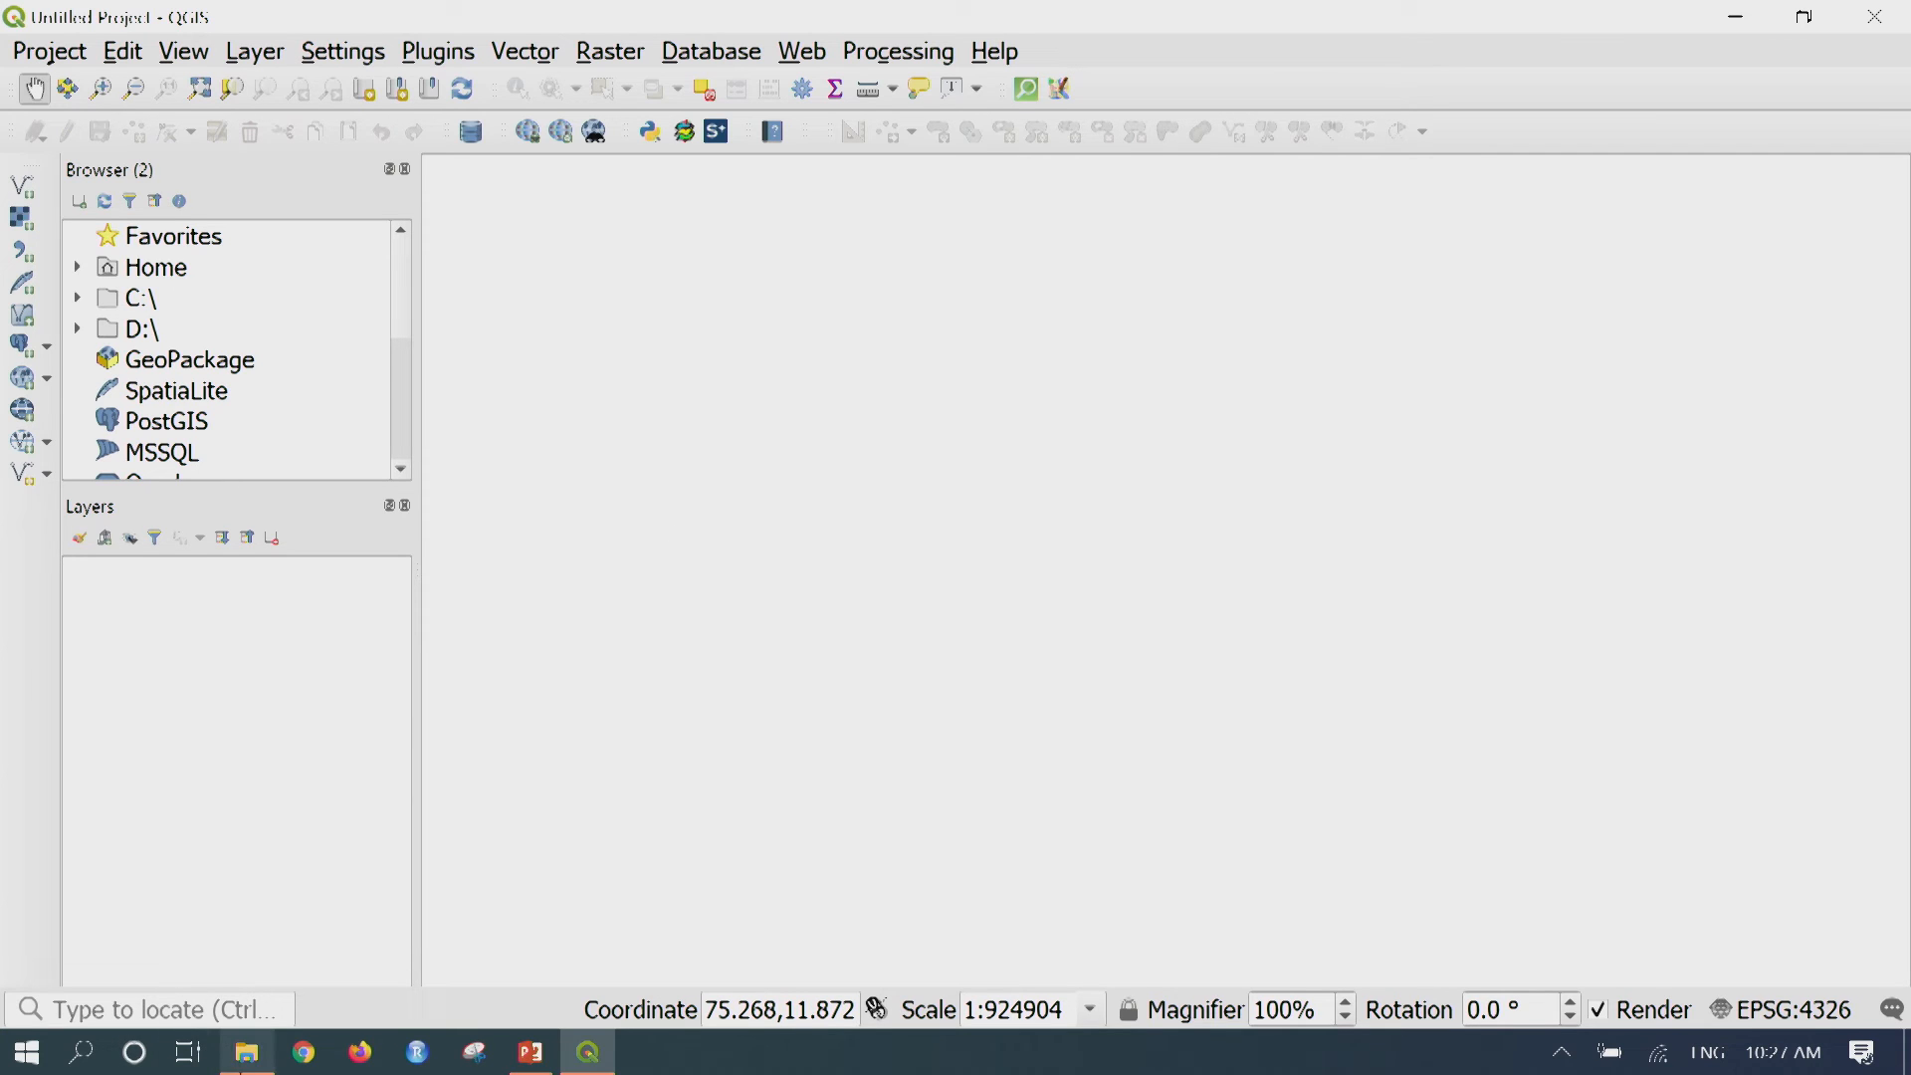
Switch to File Explorer and open Tabular-Data1 from the Vector folder of the NPTEL datasets in Excel
mouse_move(239, 1065)
left_click(231, 931)
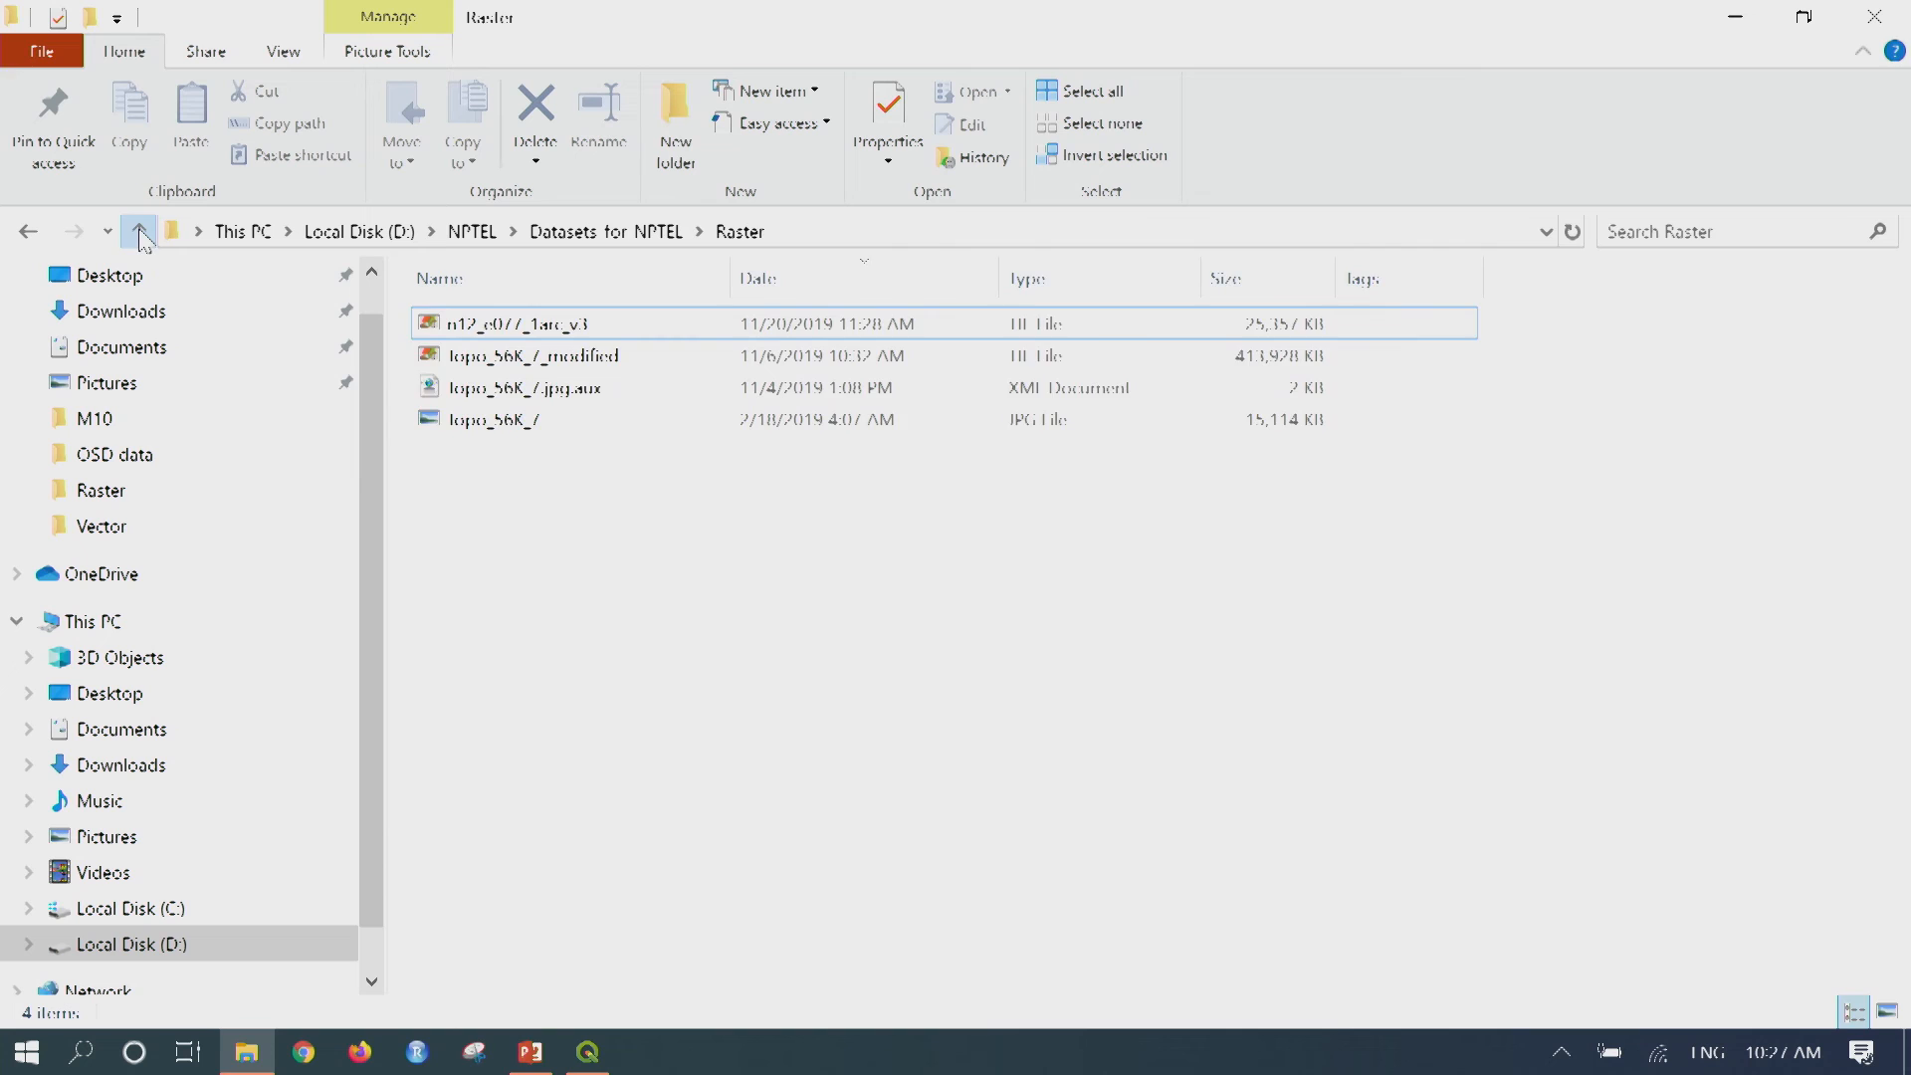
left_click(140, 232)
double_click(510, 360)
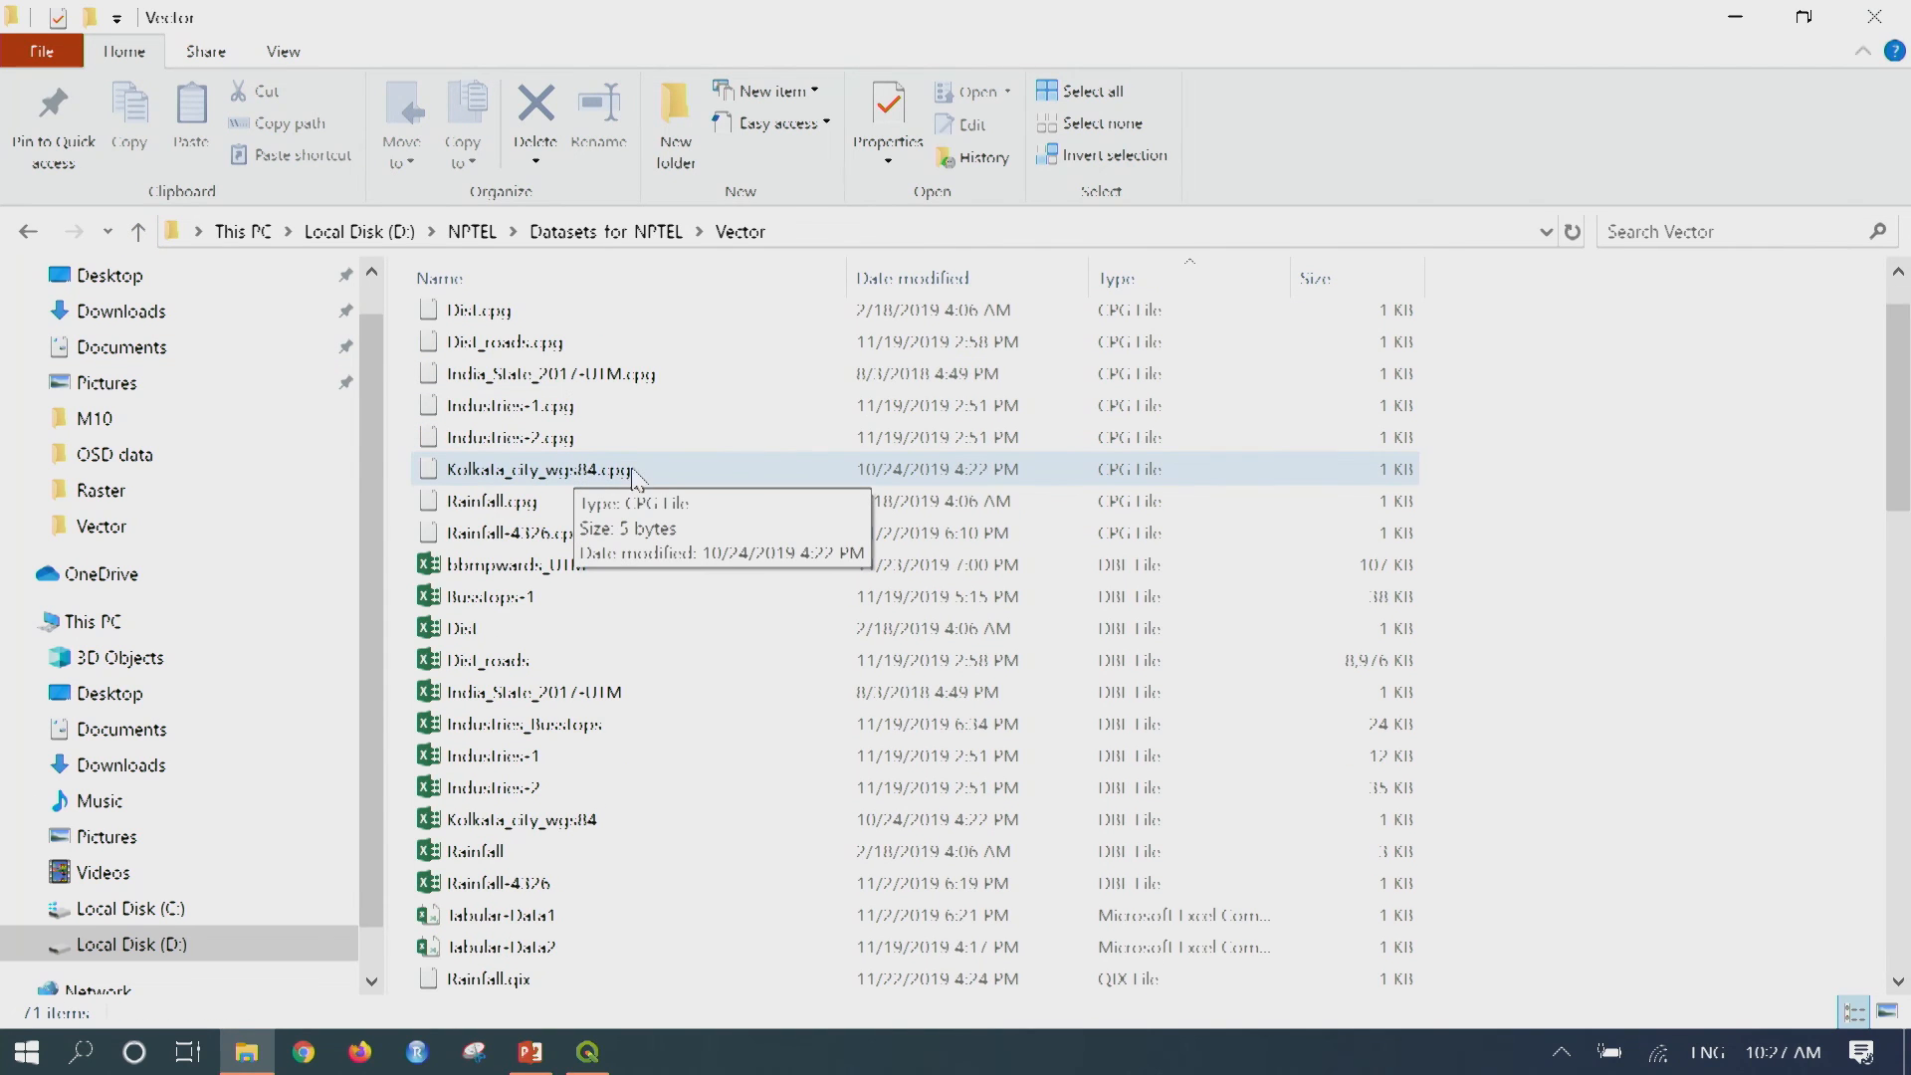
scroll(577, 478, "down", 2)
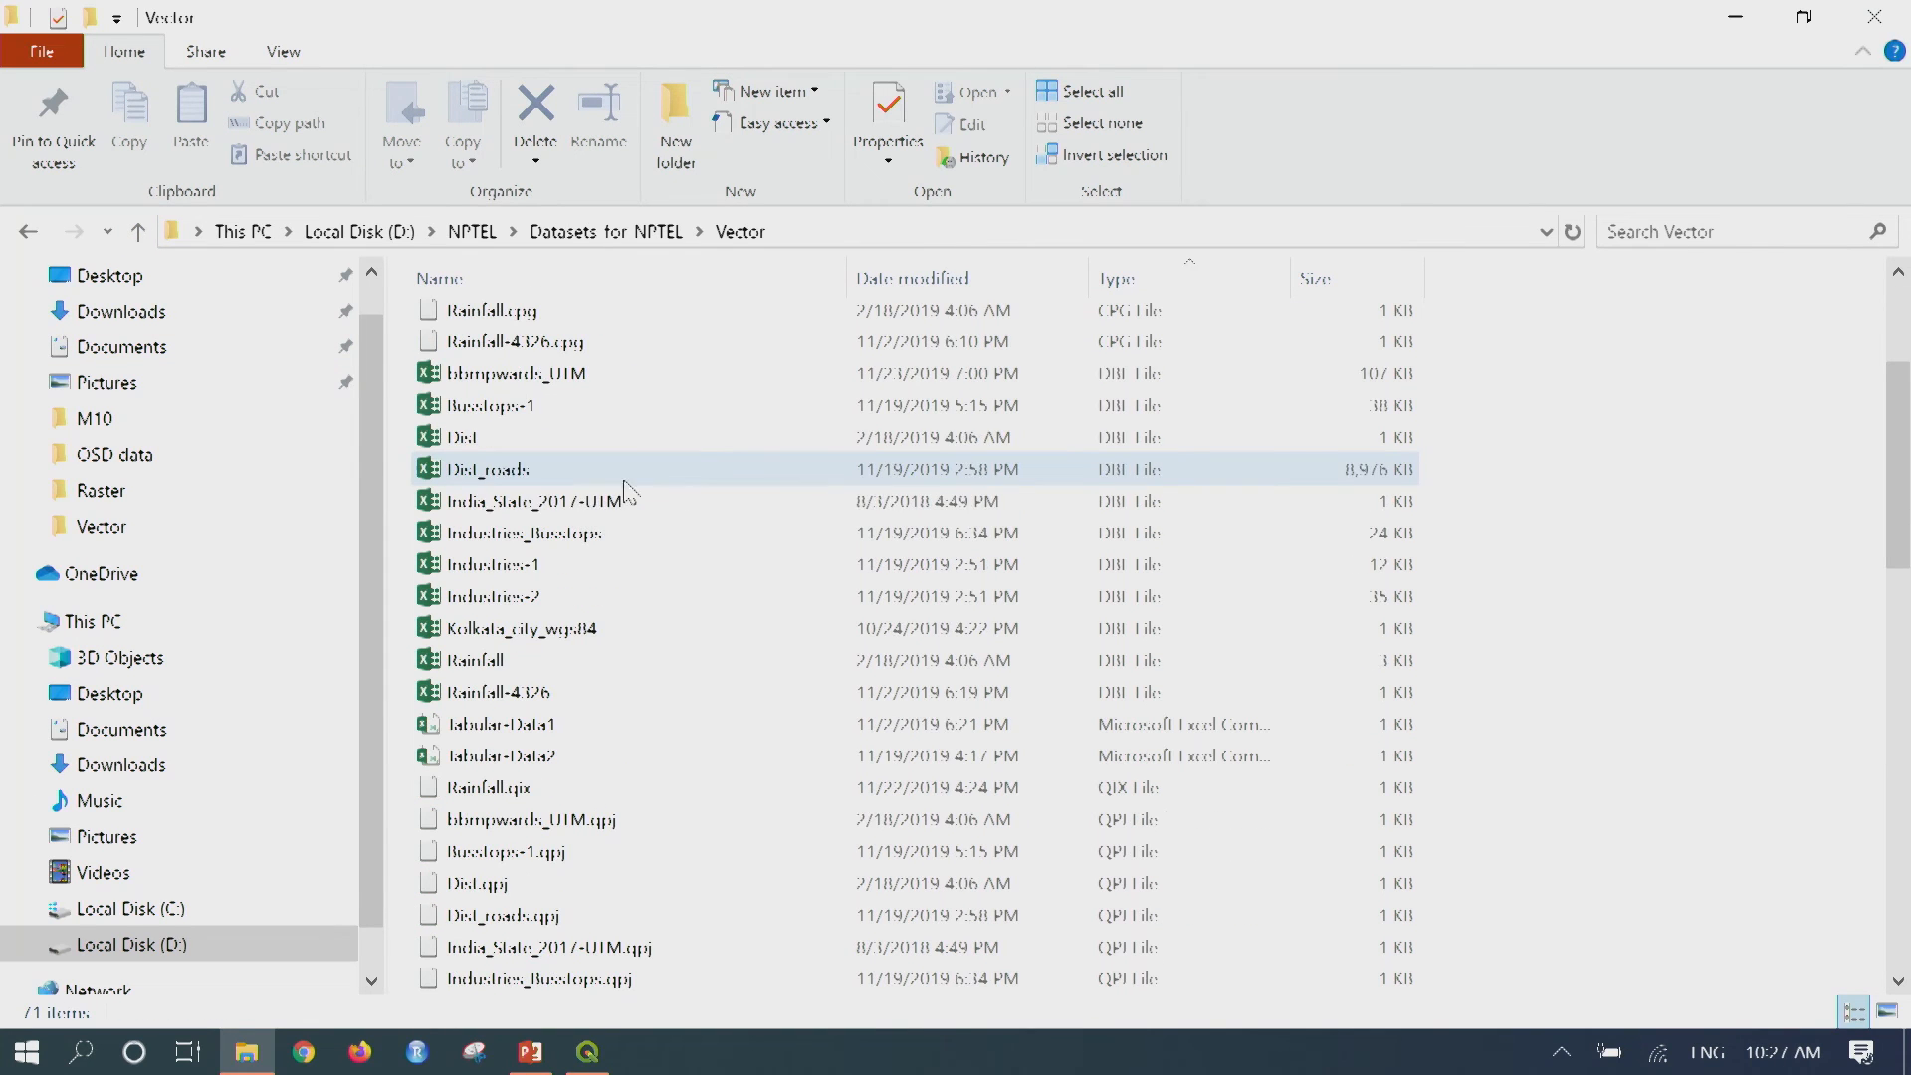
left_click(575, 725)
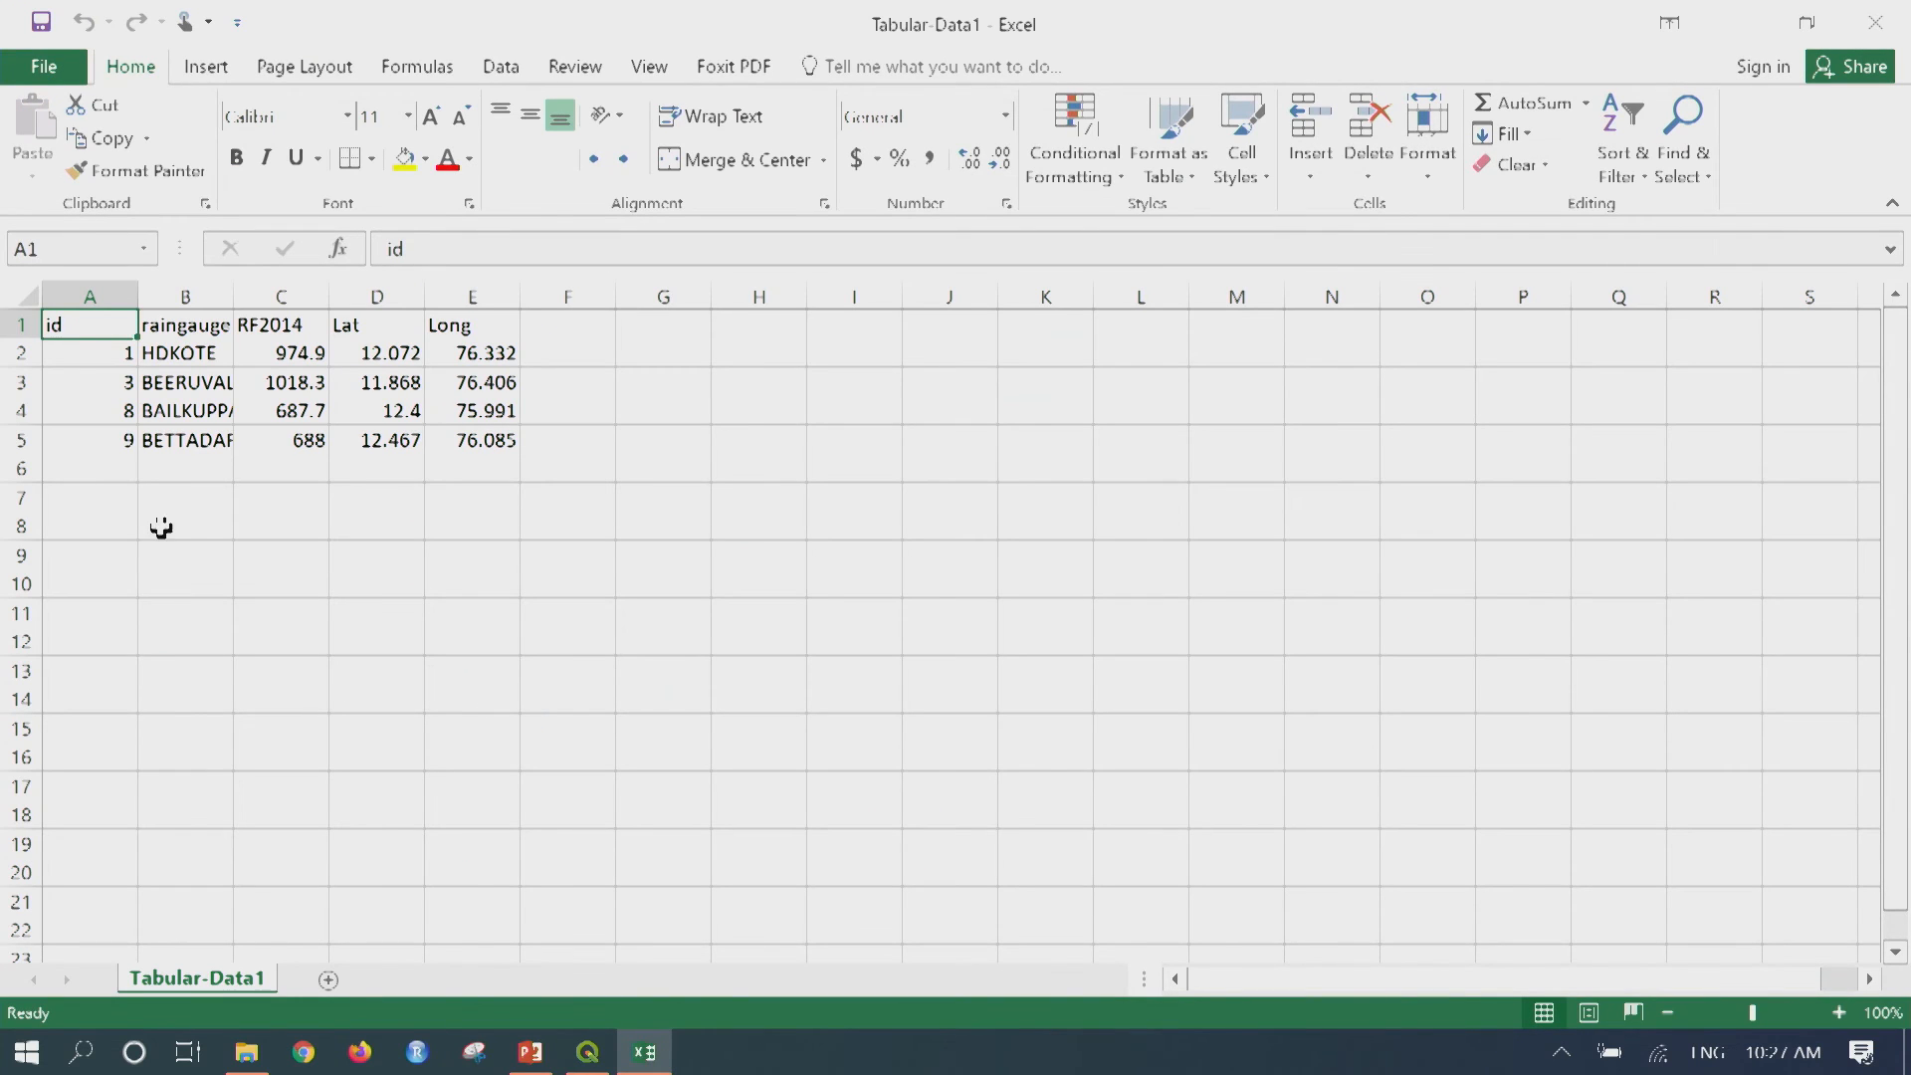
Enlarge the sheet to 160% and examine its columns id, raingauge, RF2014, Lat and Long
scroll(78, 324, "up", 1, "ctrl")
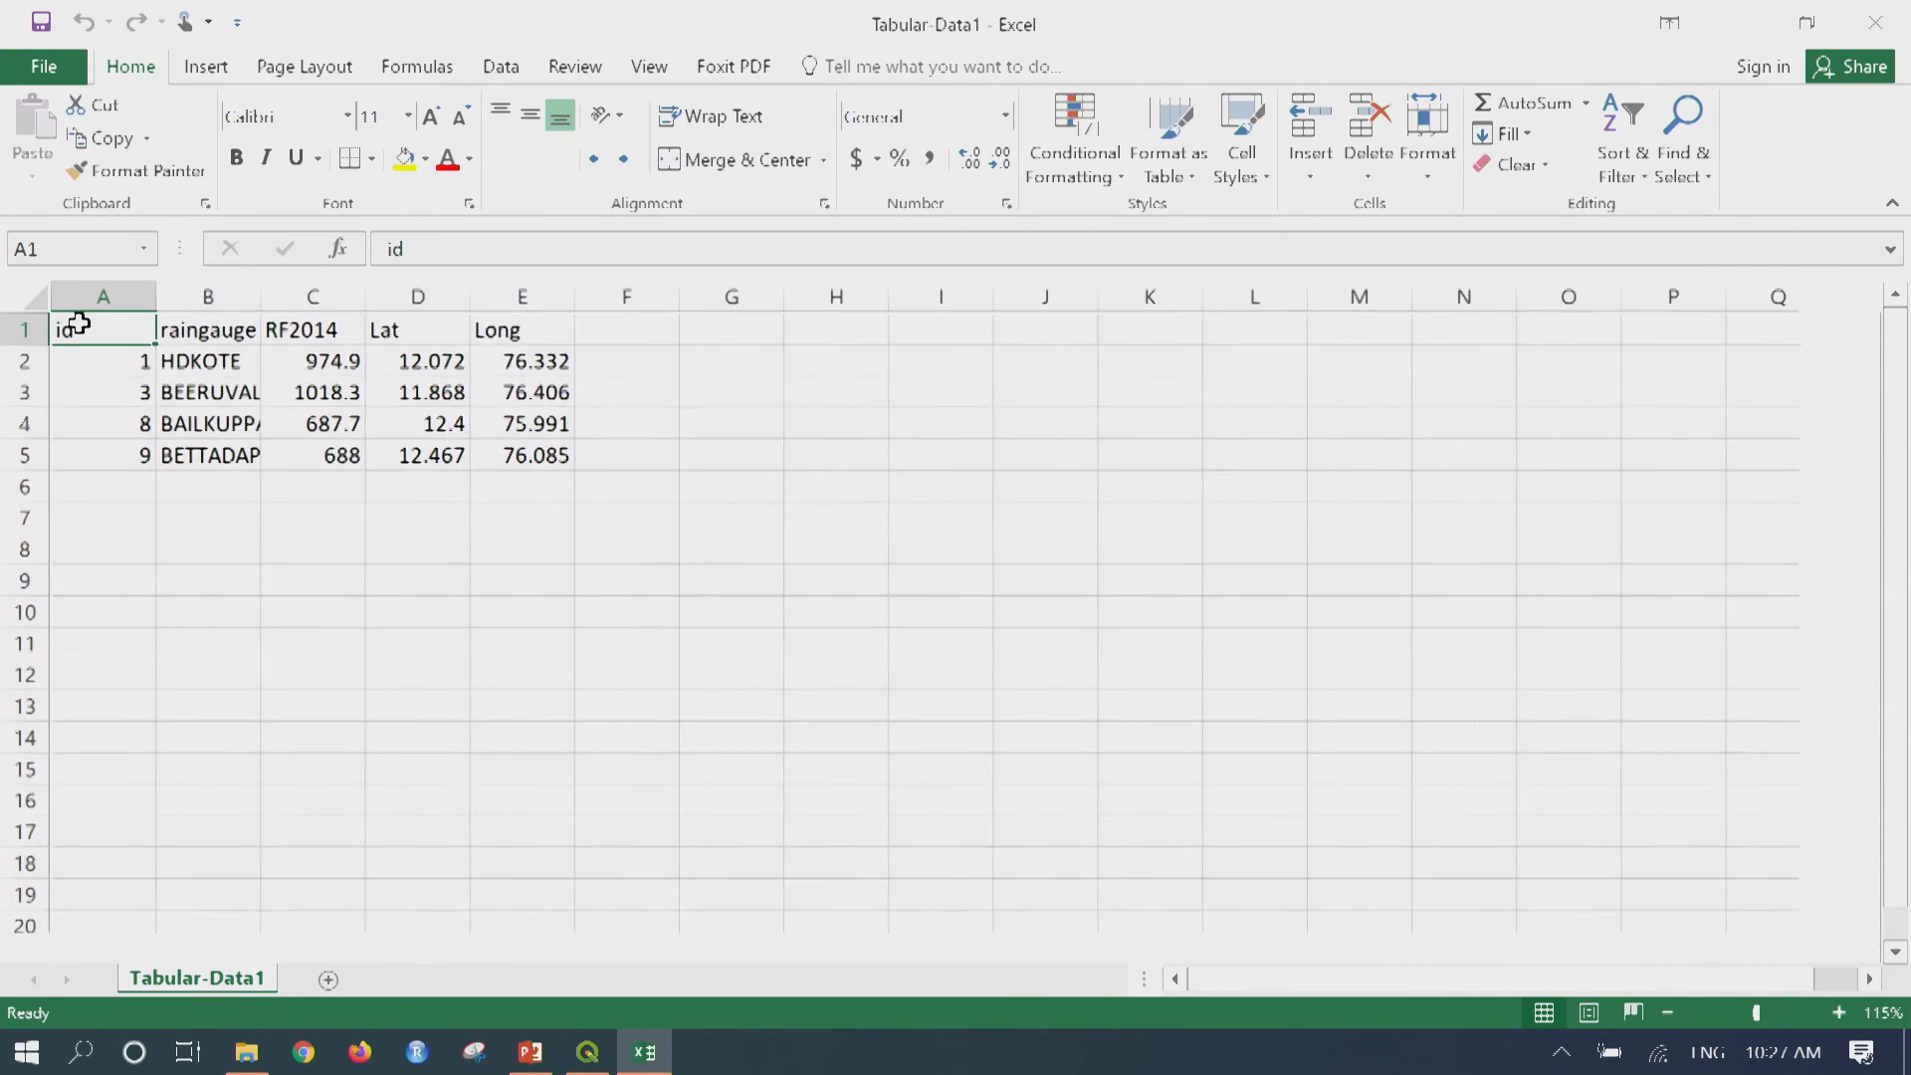
scroll(78, 323, "up", 3, "ctrl")
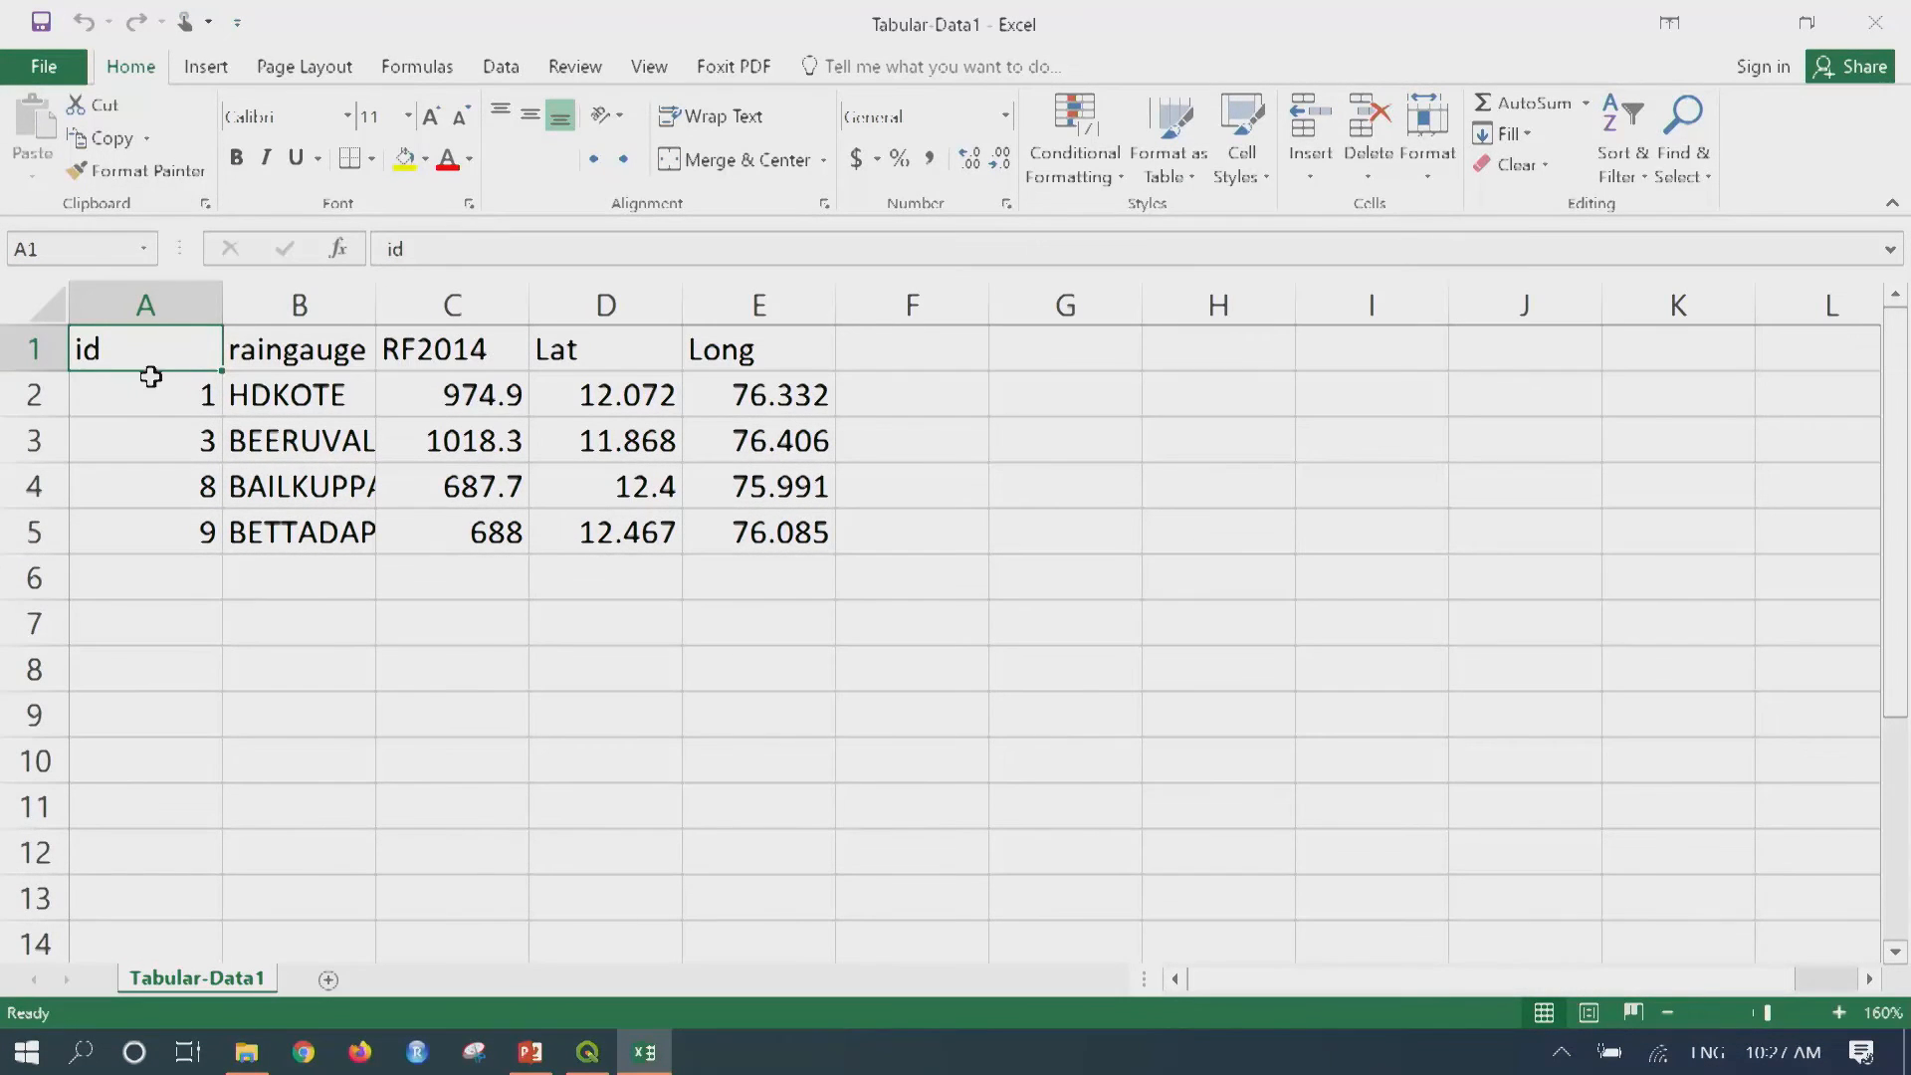
left_click(302, 346)
left_click(488, 346)
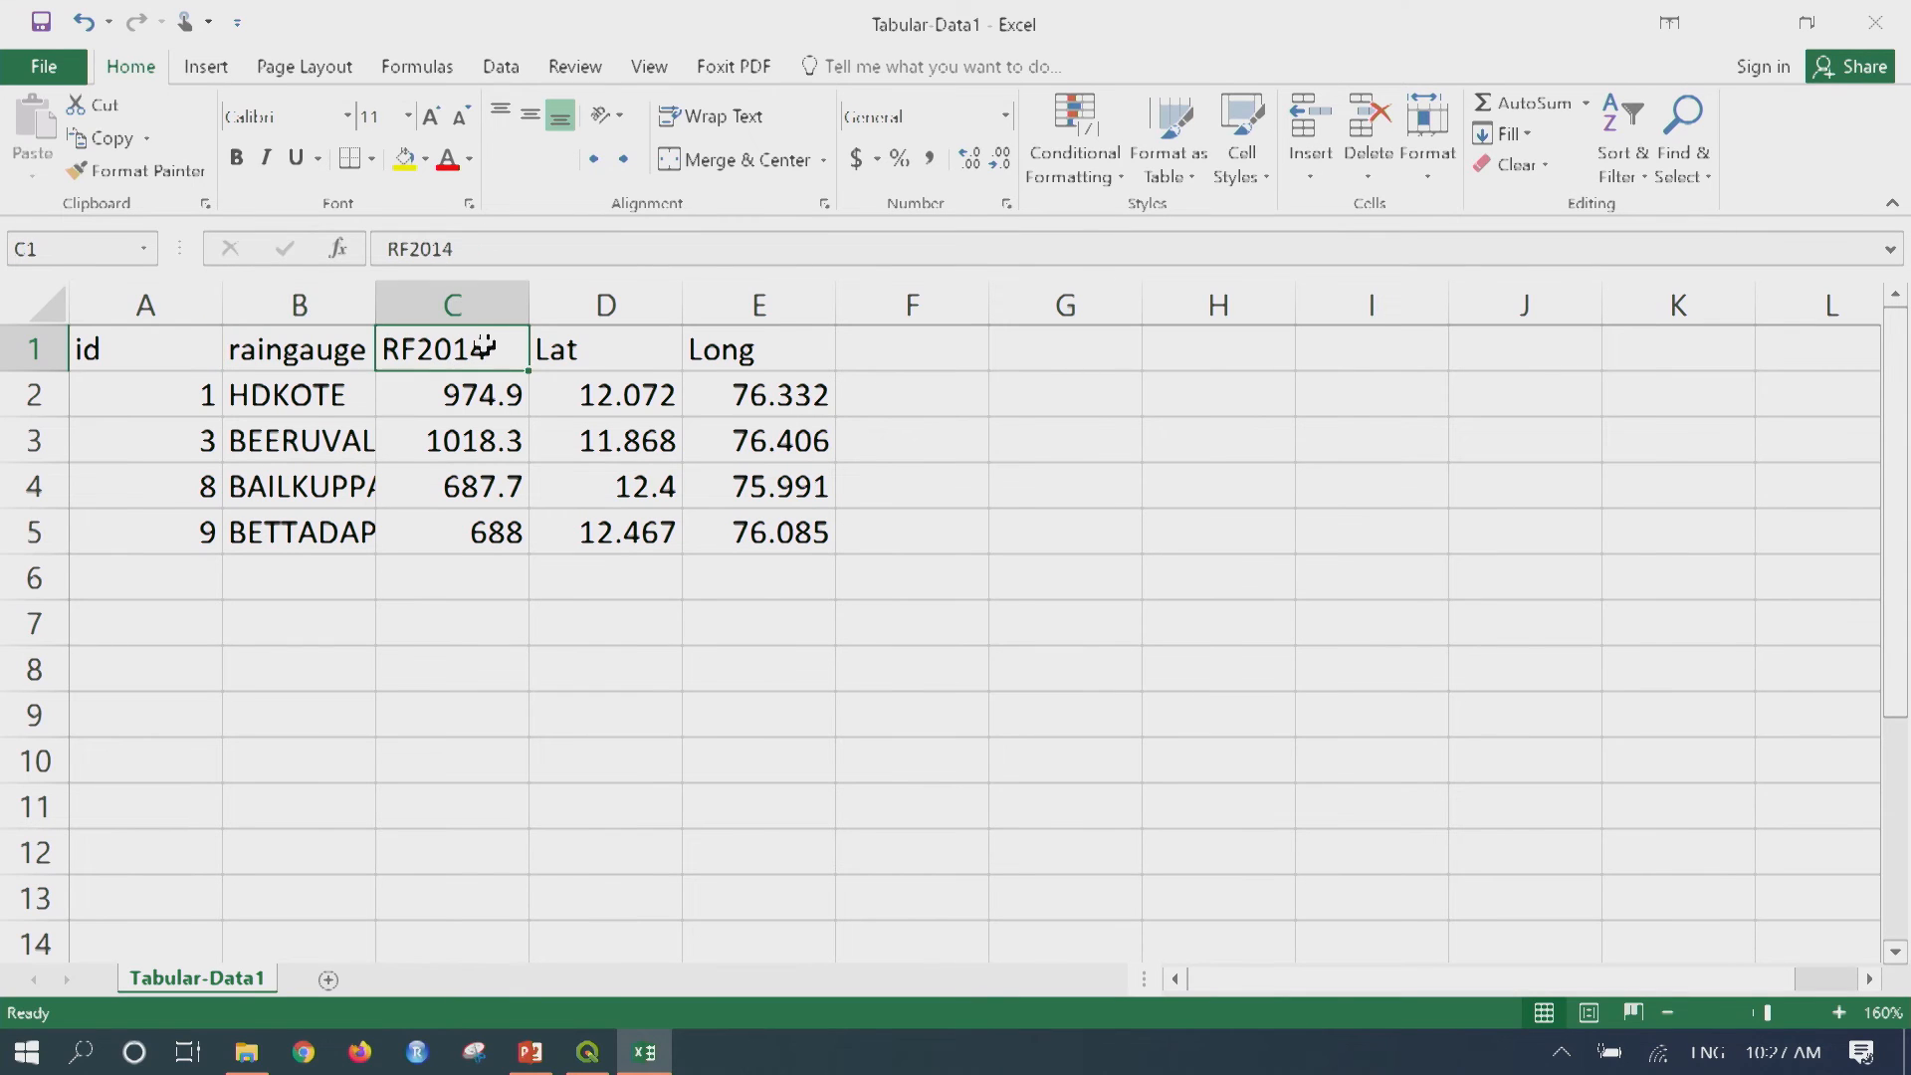
left_click(613, 345)
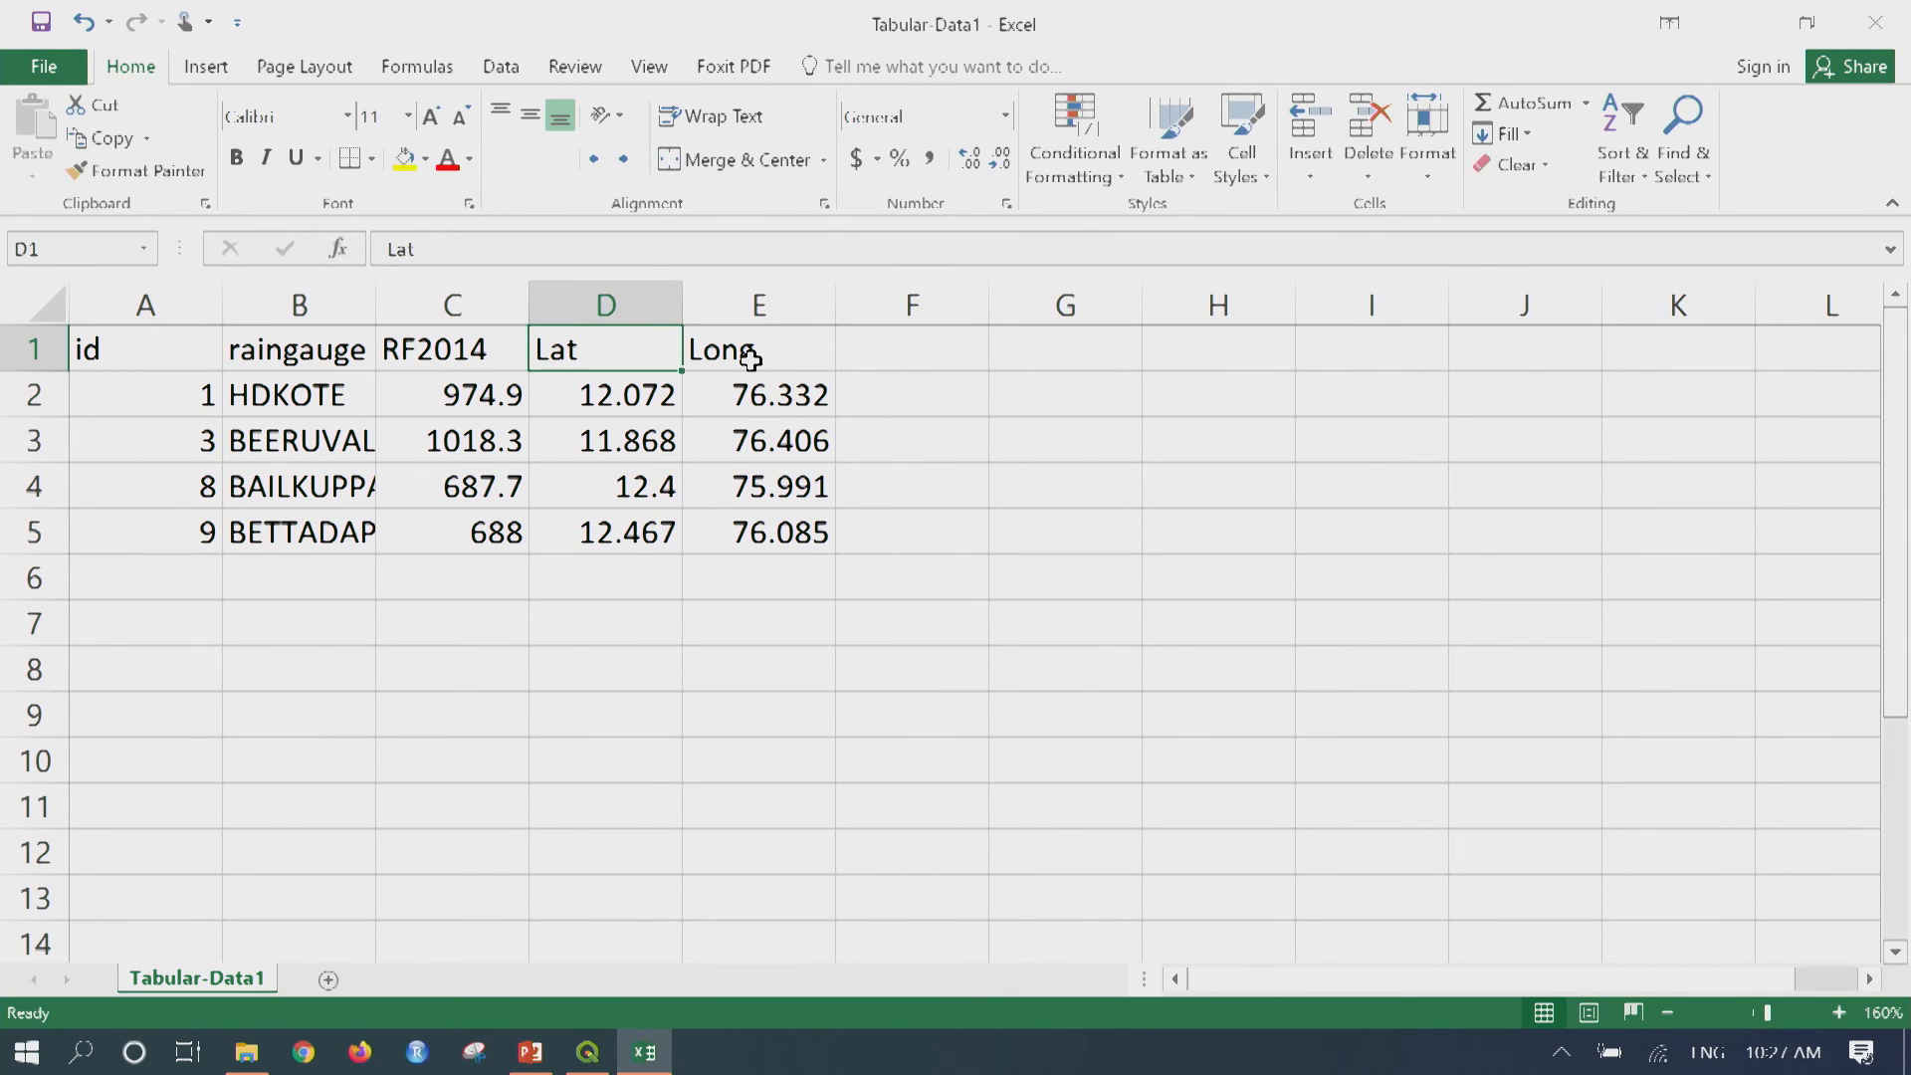
left_click(746, 346)
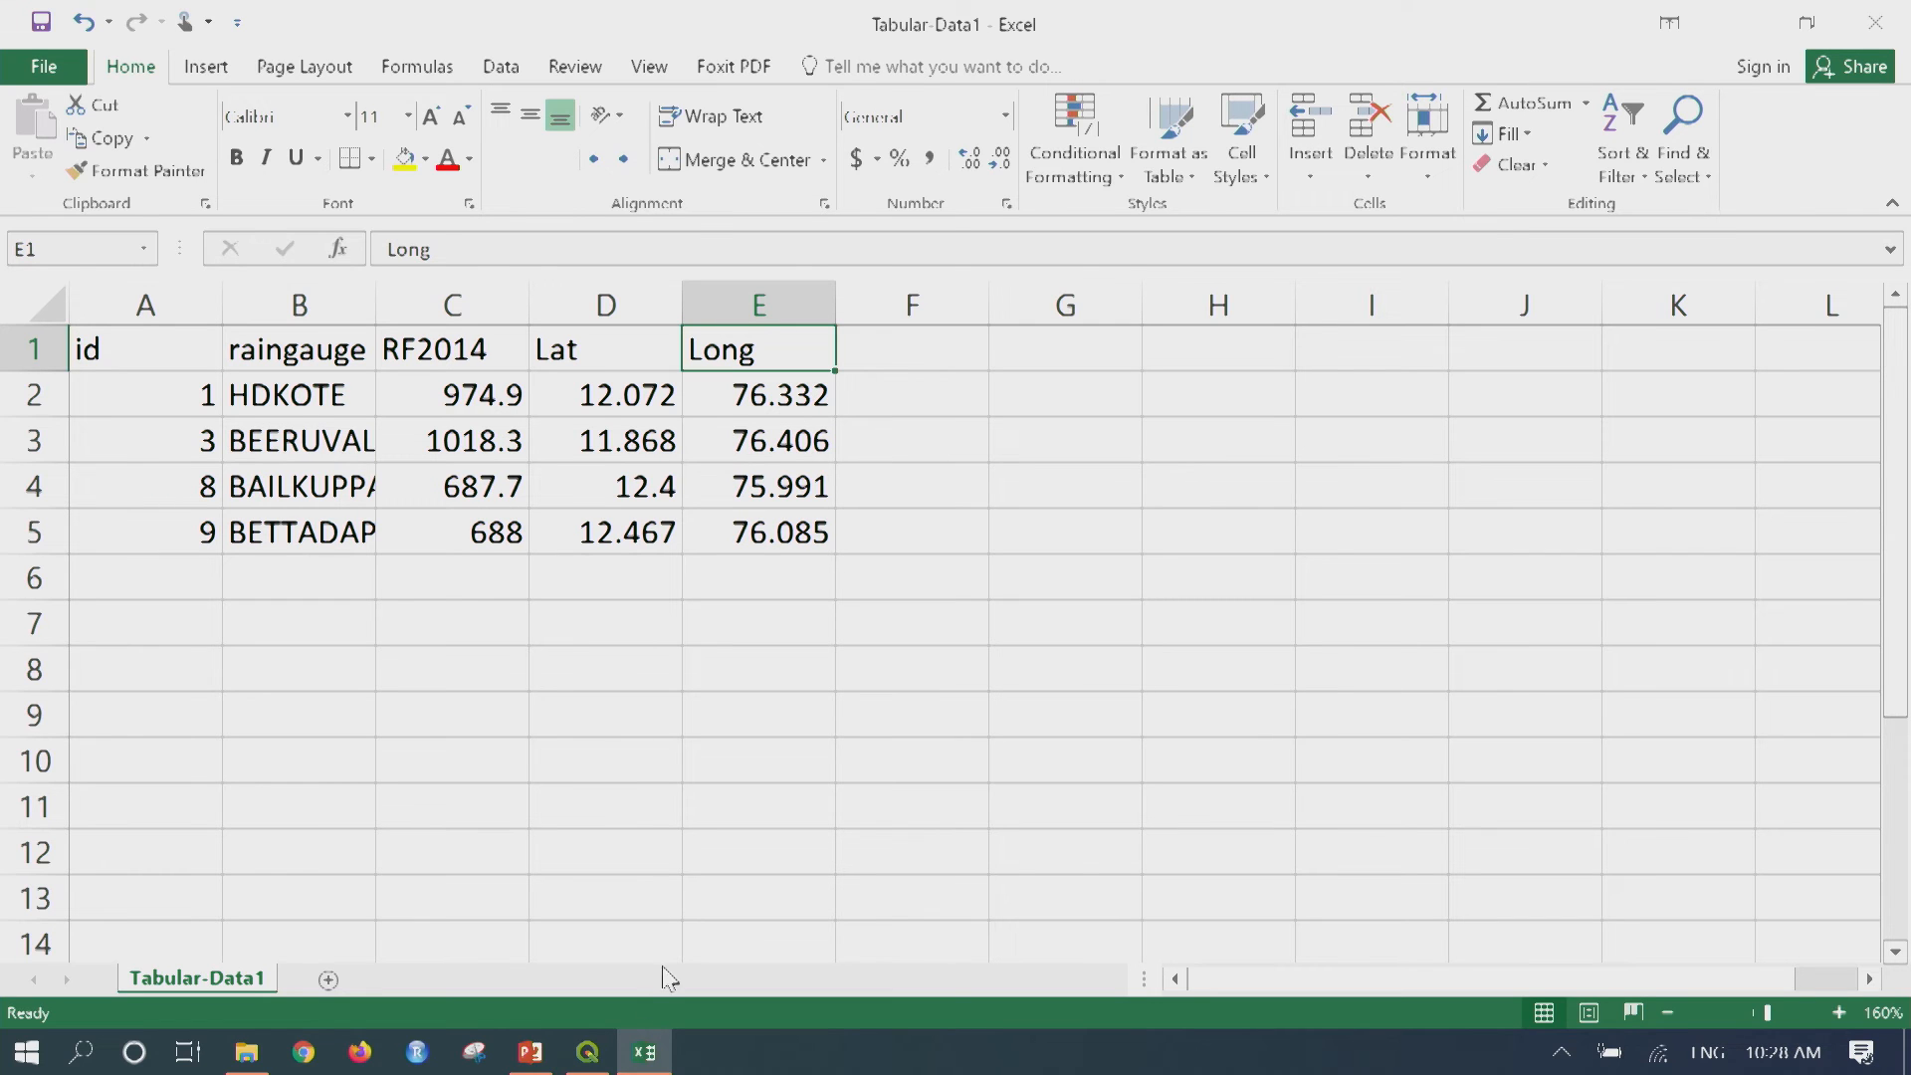
Switch to QGIS and open the Delimited Text source settings in the Data Source Manager
left_click(589, 1055)
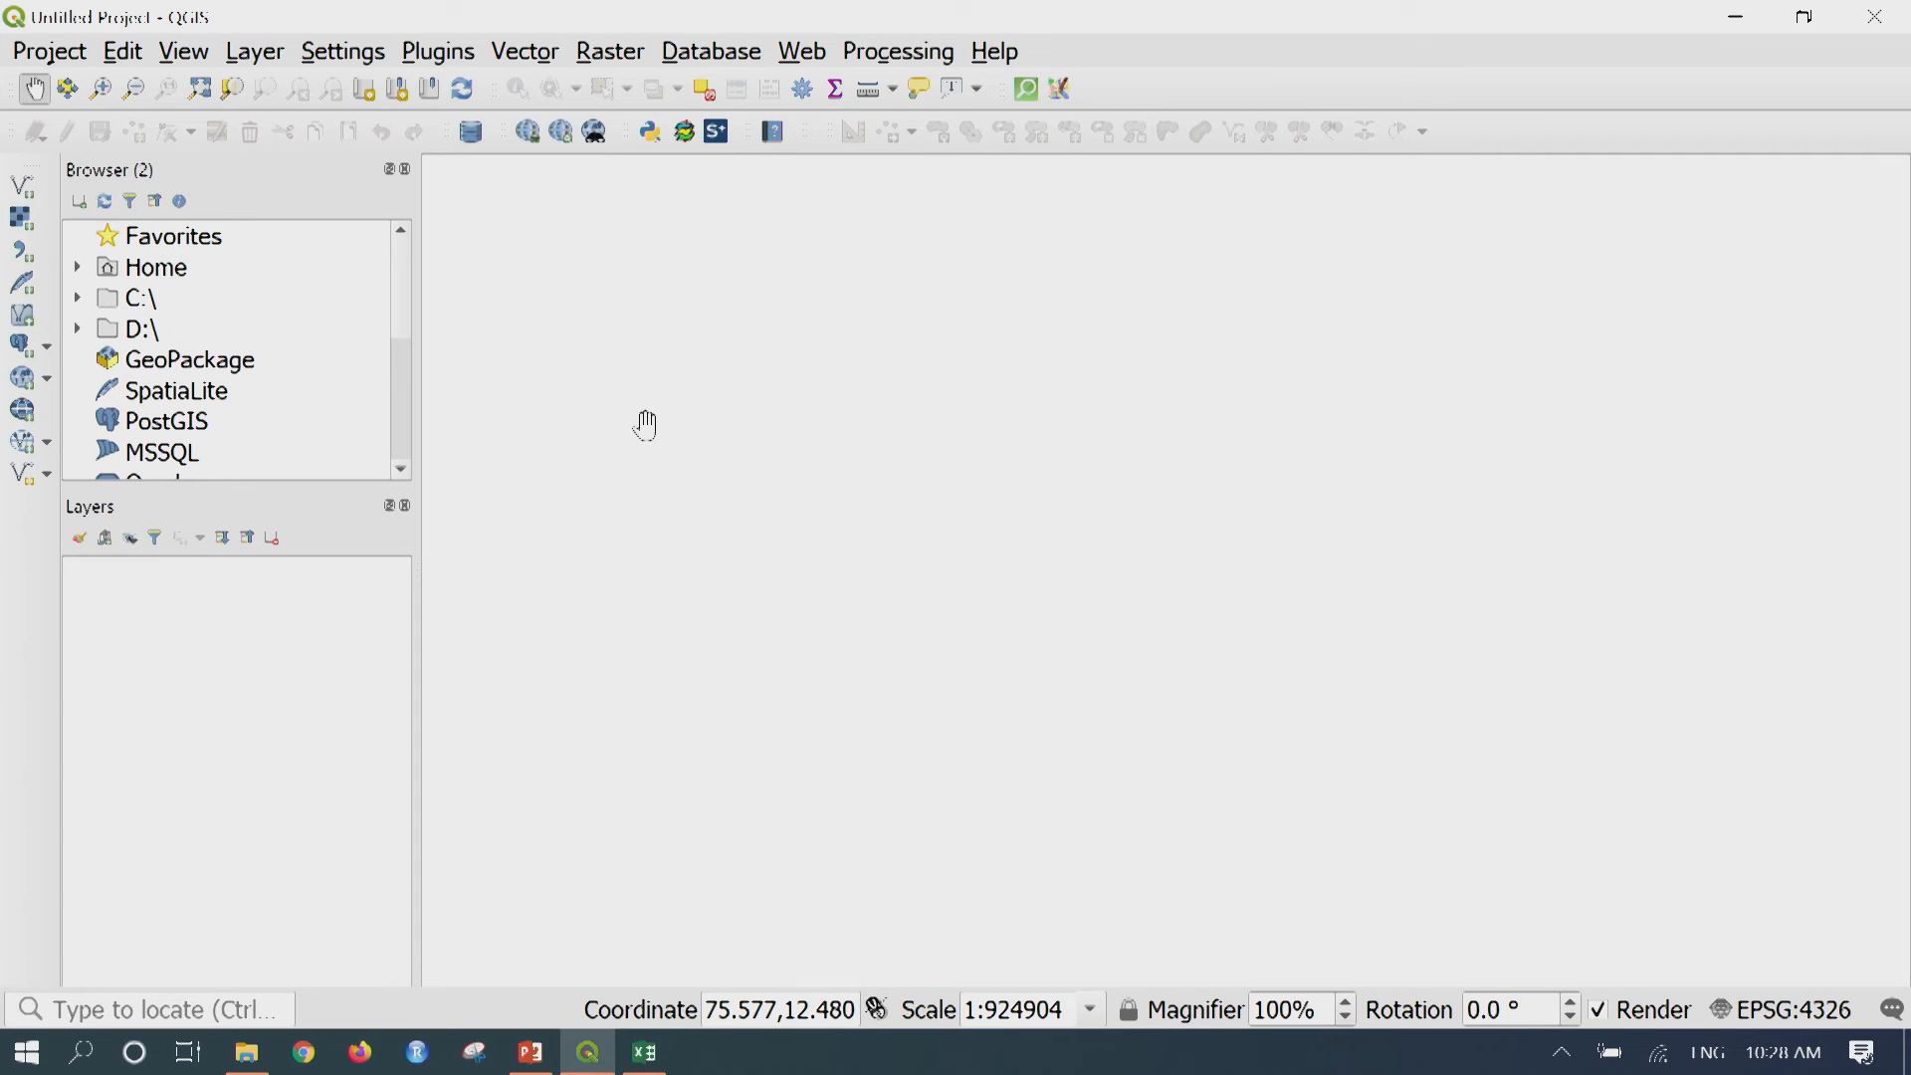
left_click(260, 52)
left_click(278, 58)
left_click(281, 61)
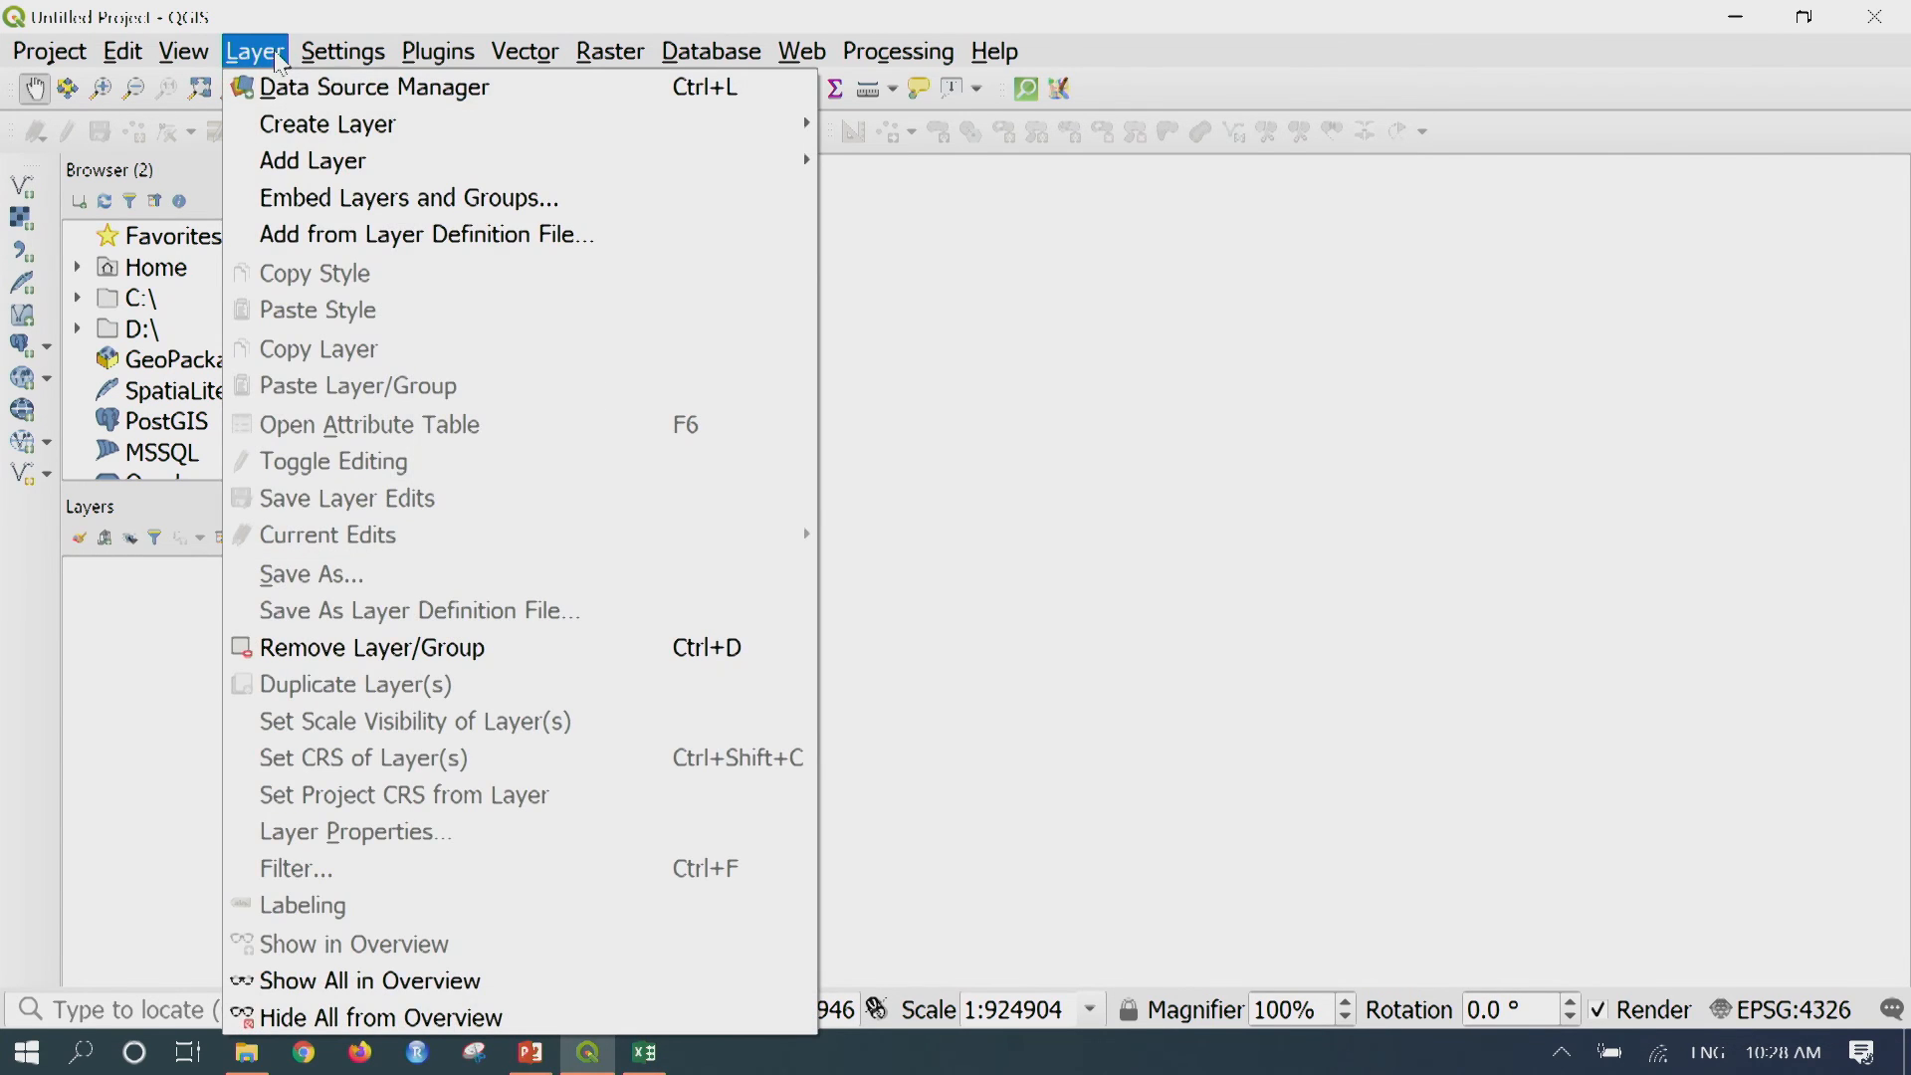
mouse_move(320, 161)
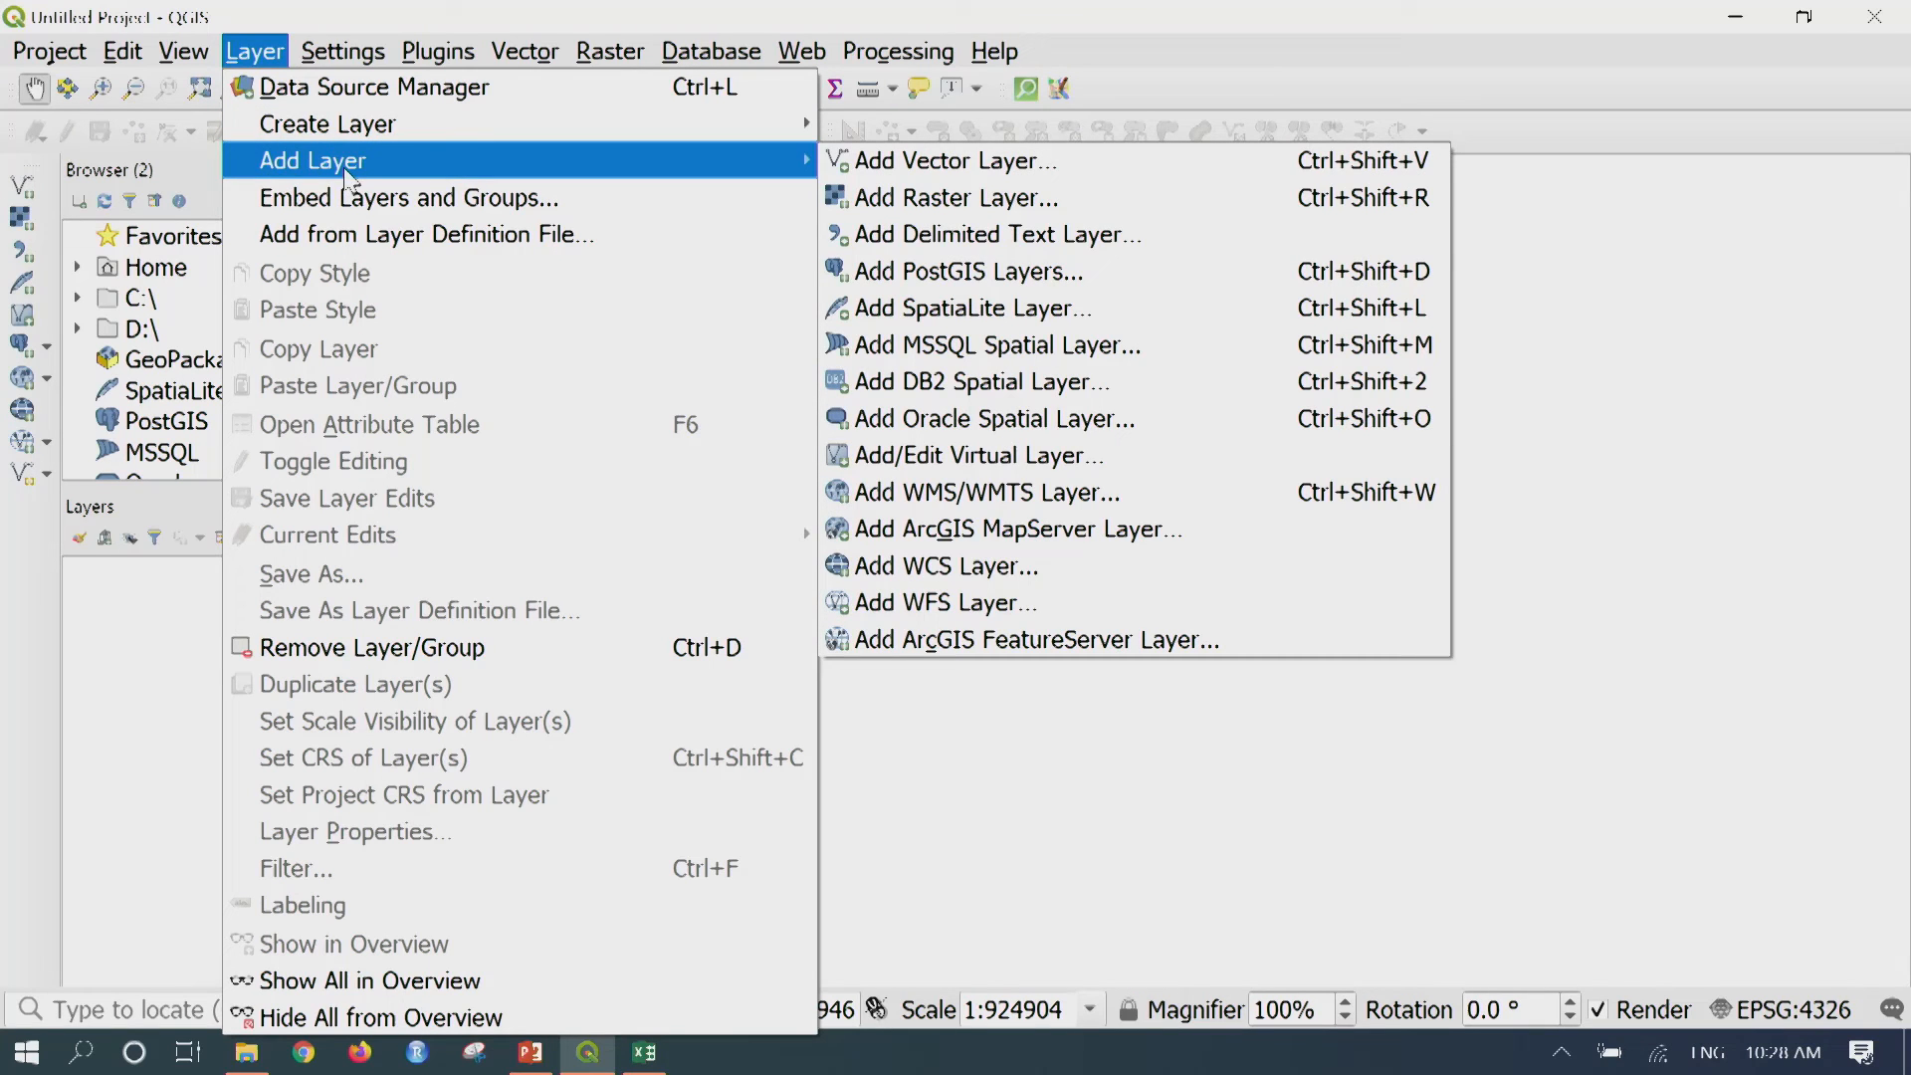
left_click(961, 167)
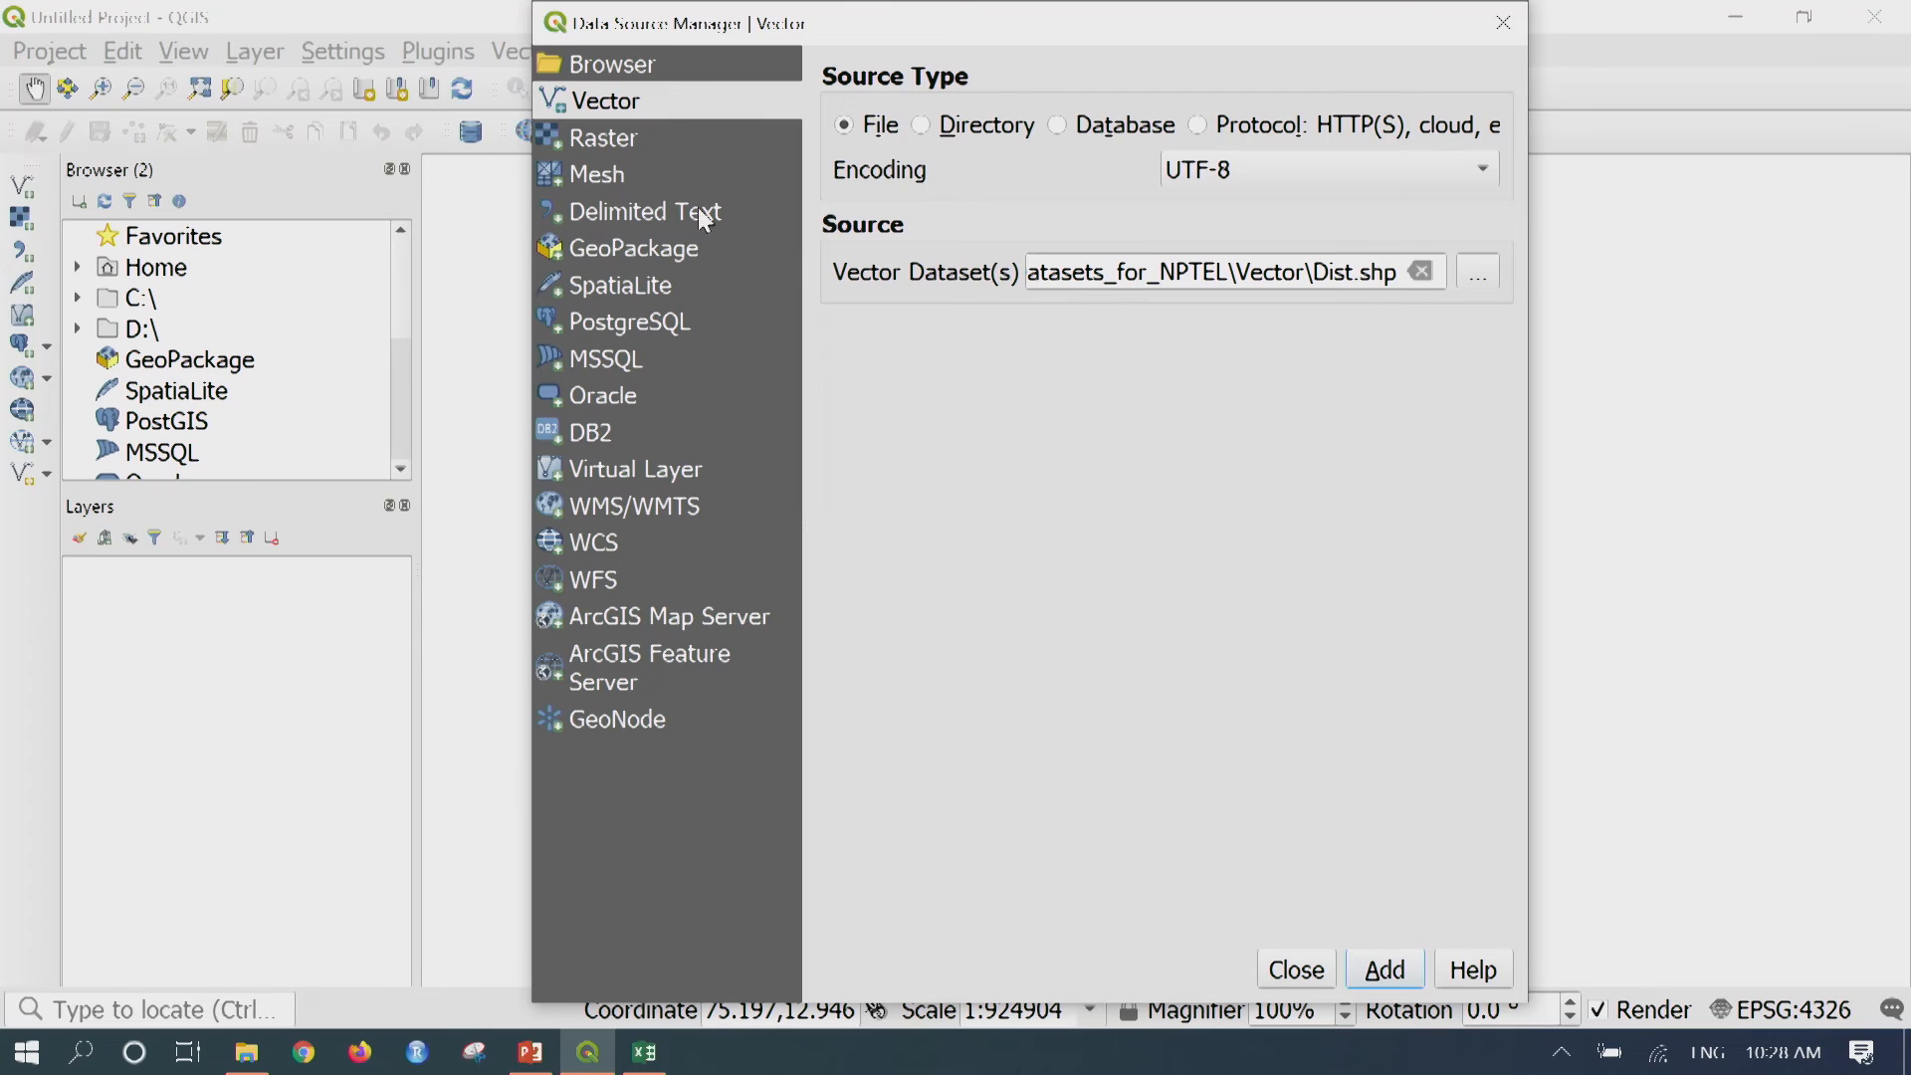
left_click(624, 215)
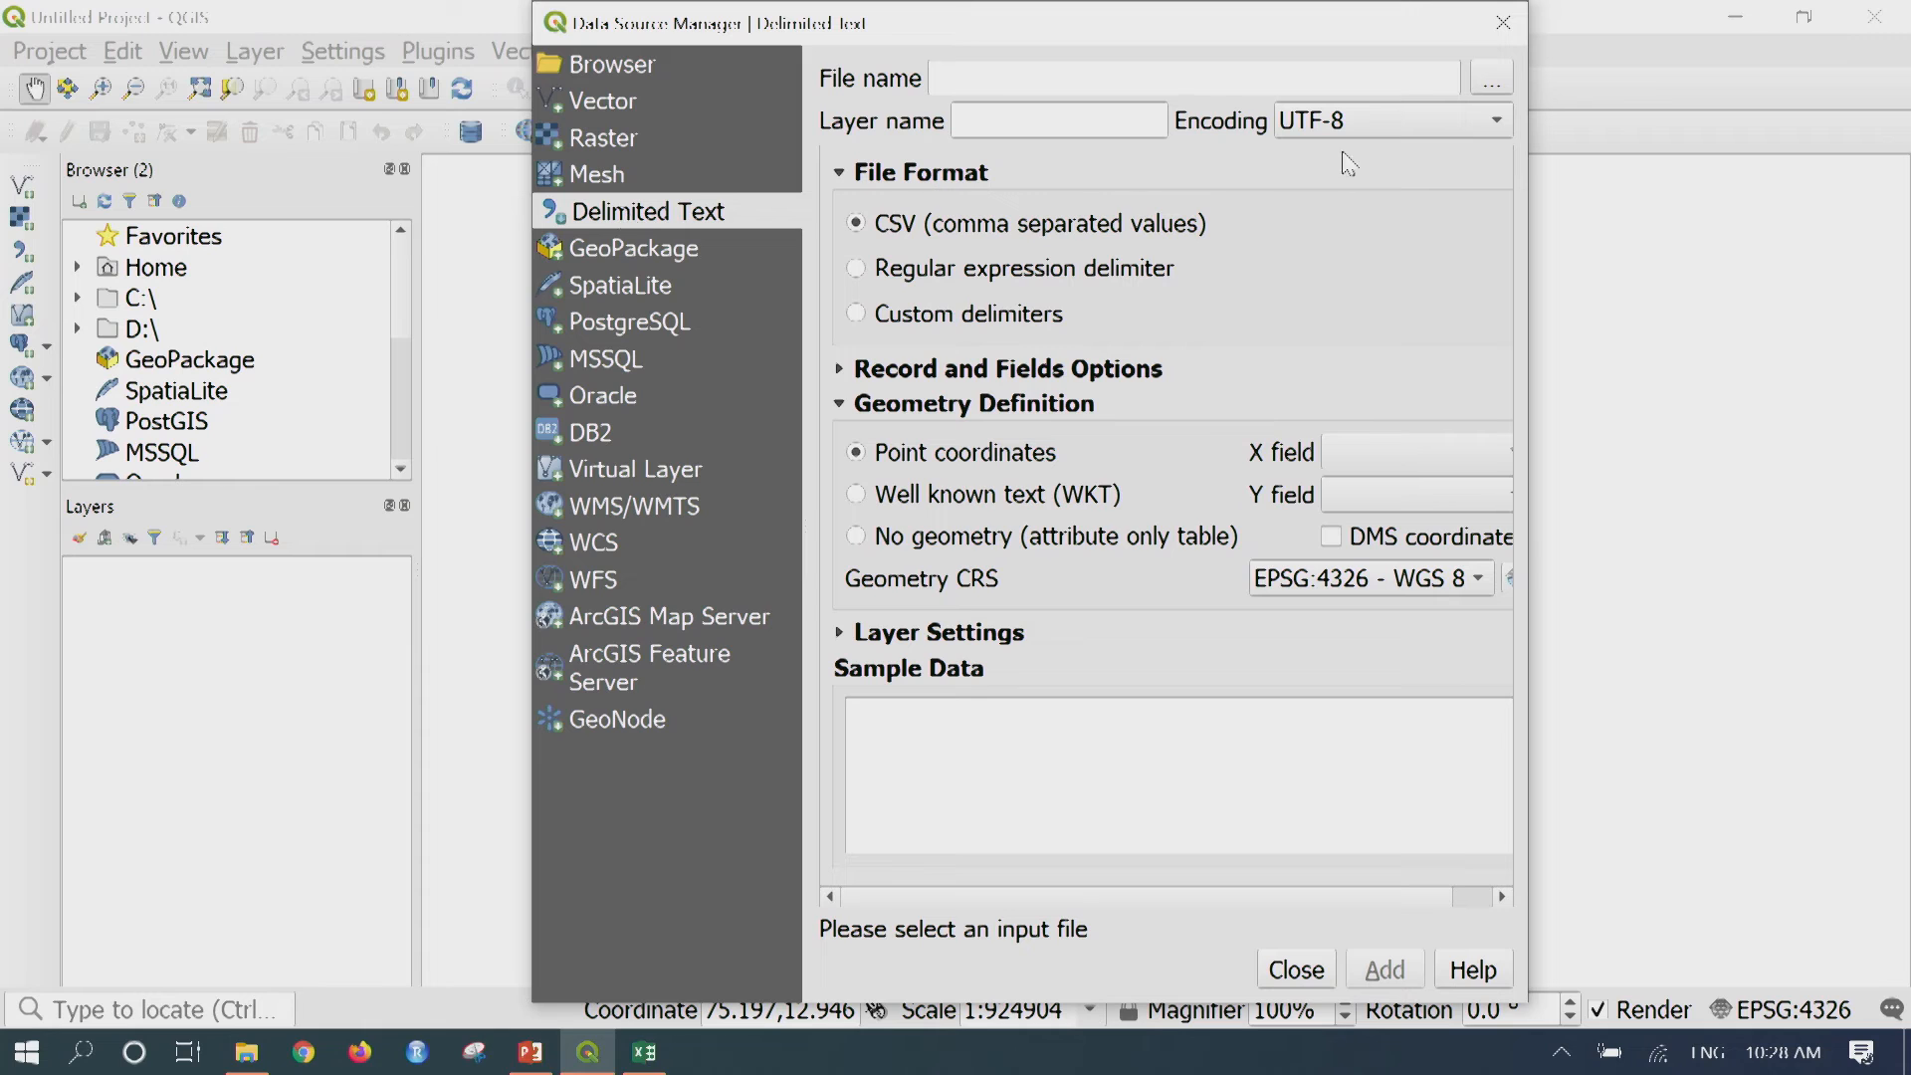
Choose Tabular-Data1.csv as the input file and set Long as the X field and Lat as the Y field
left_click(1492, 79)
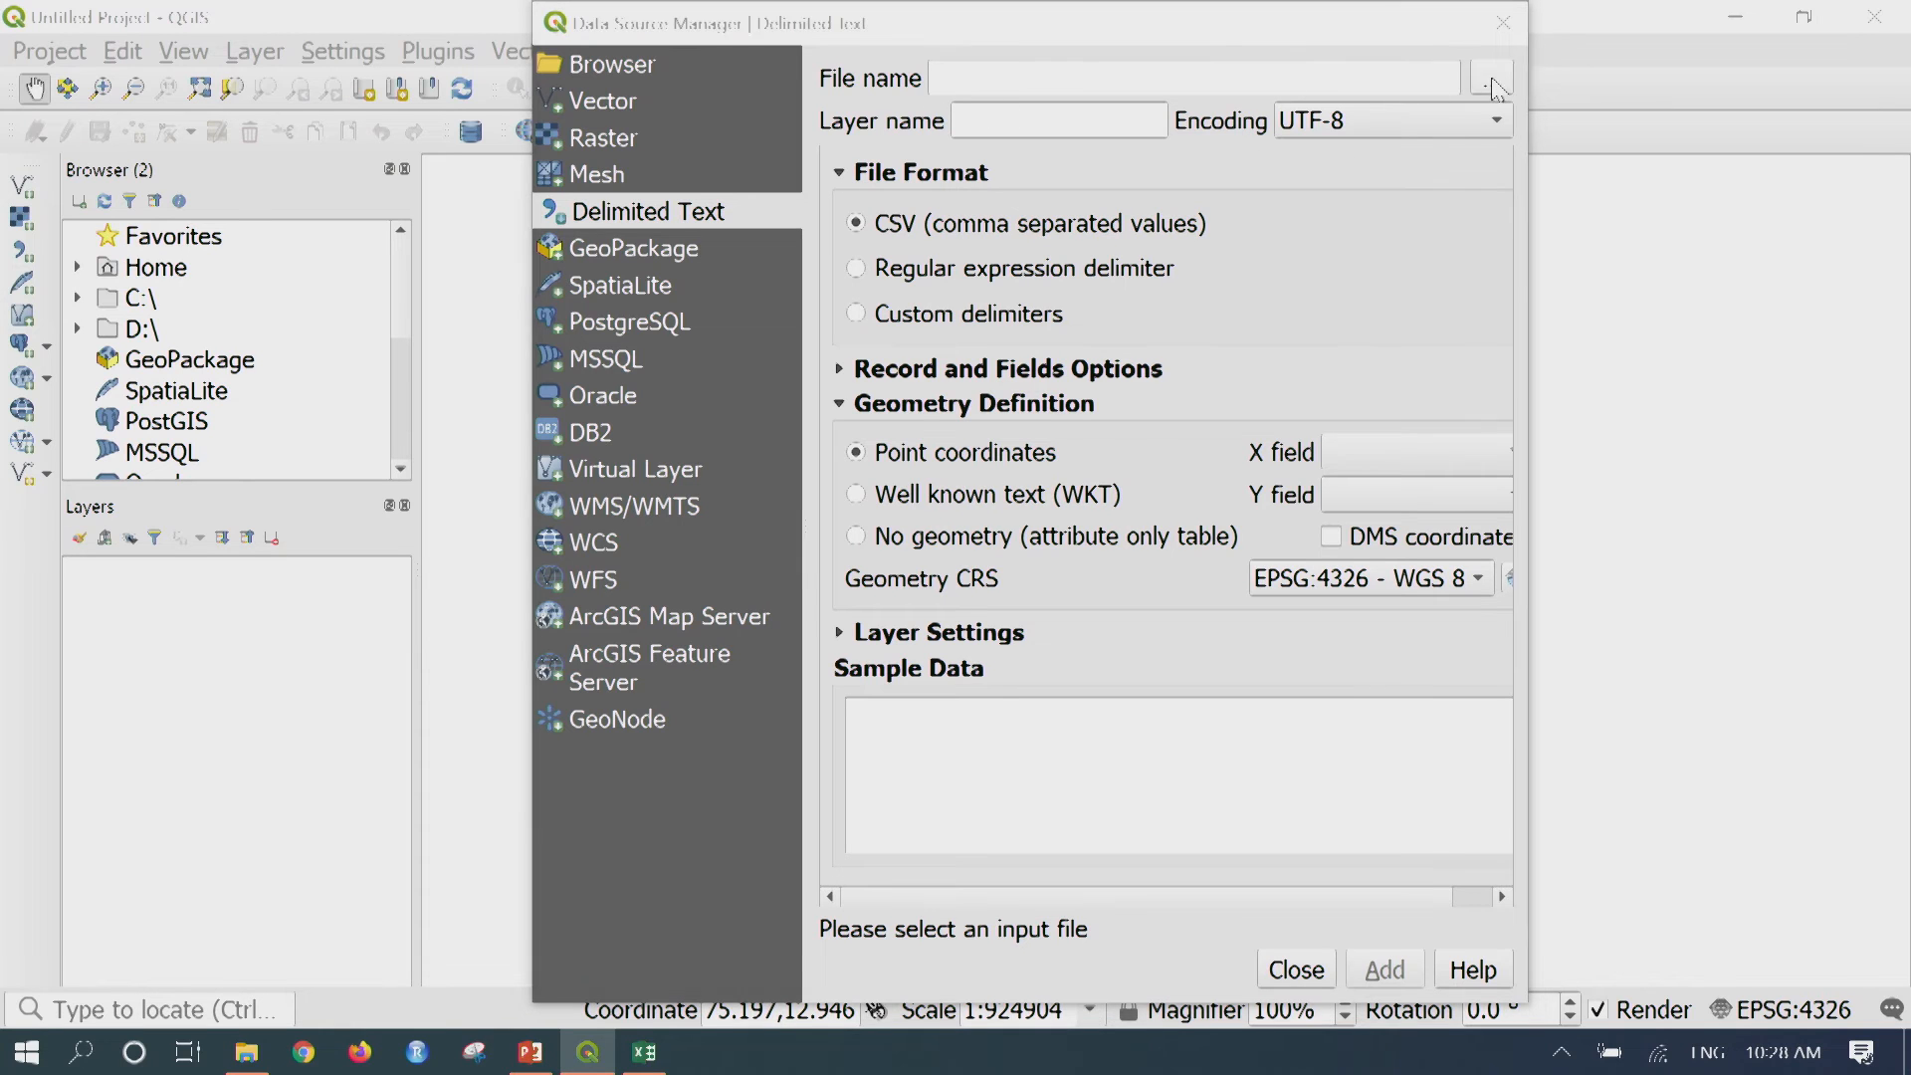
left_click(935, 261)
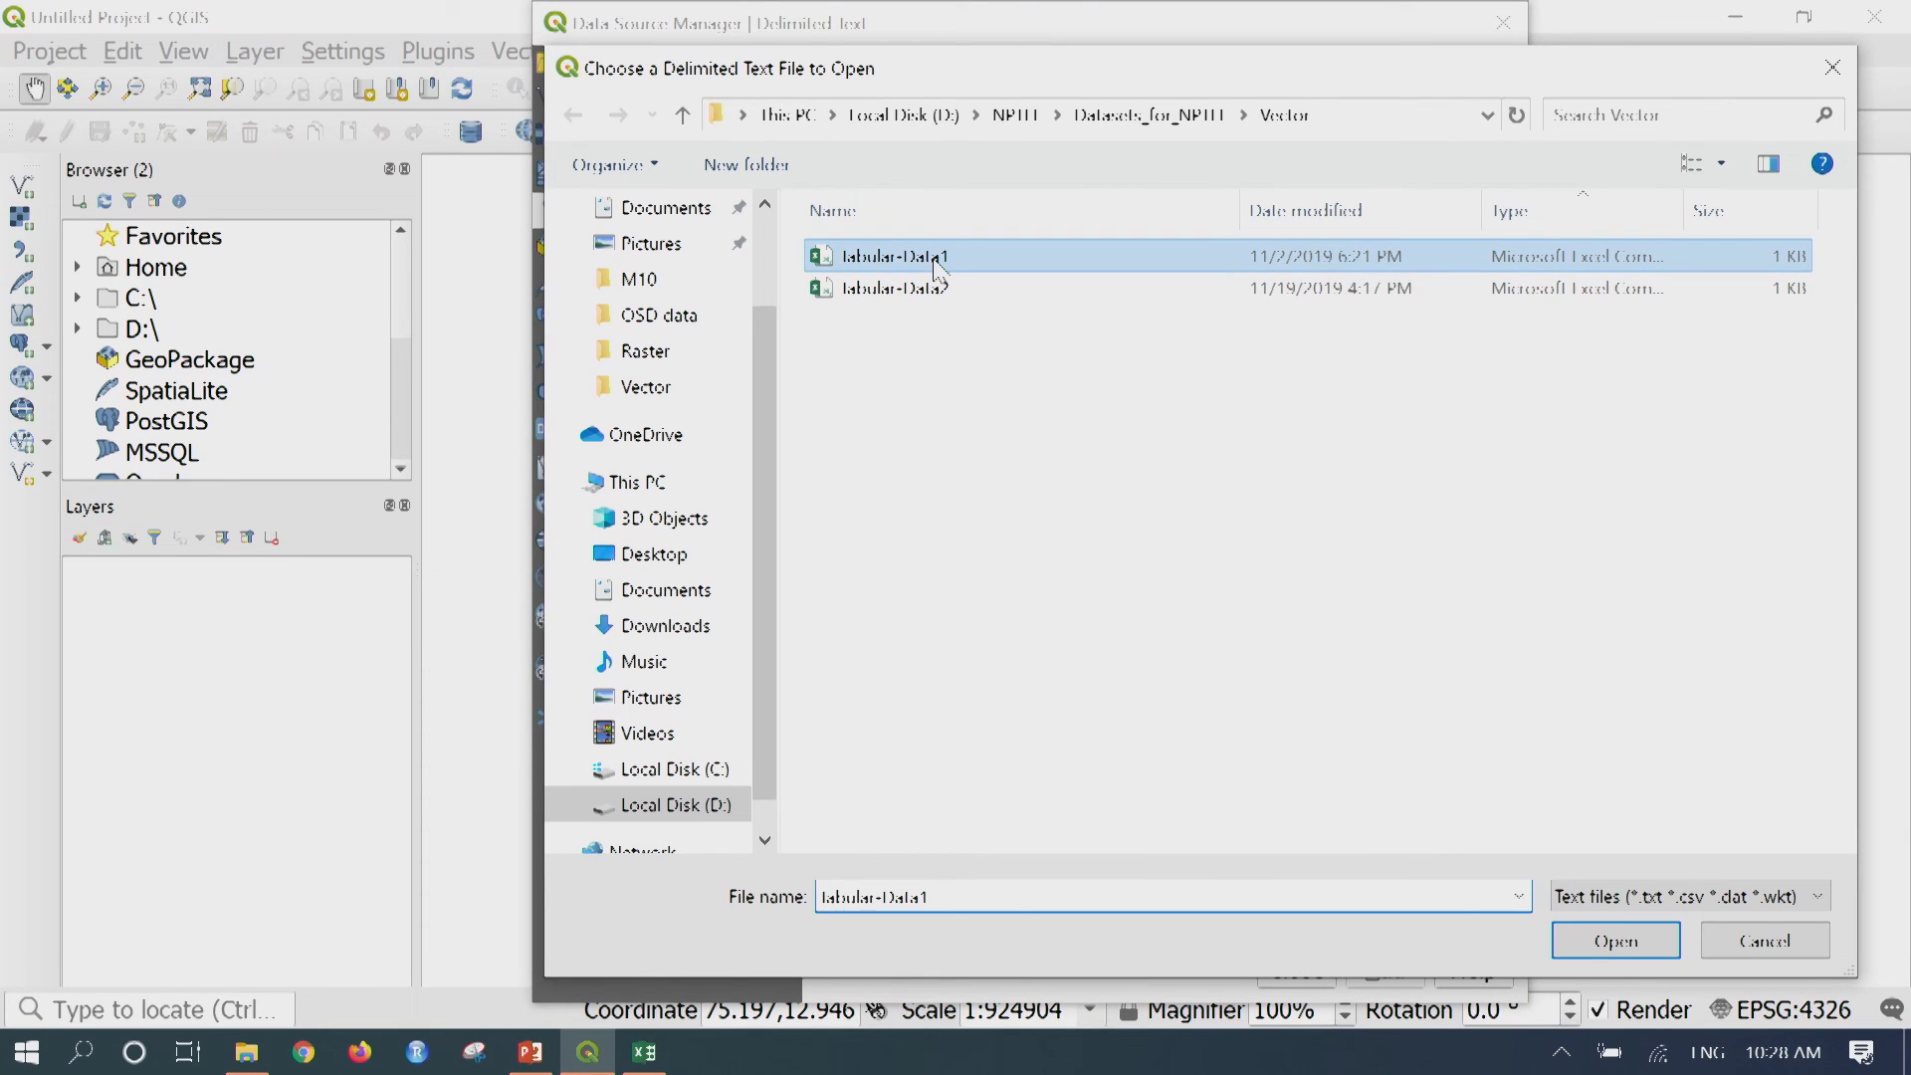
left_click(1612, 942)
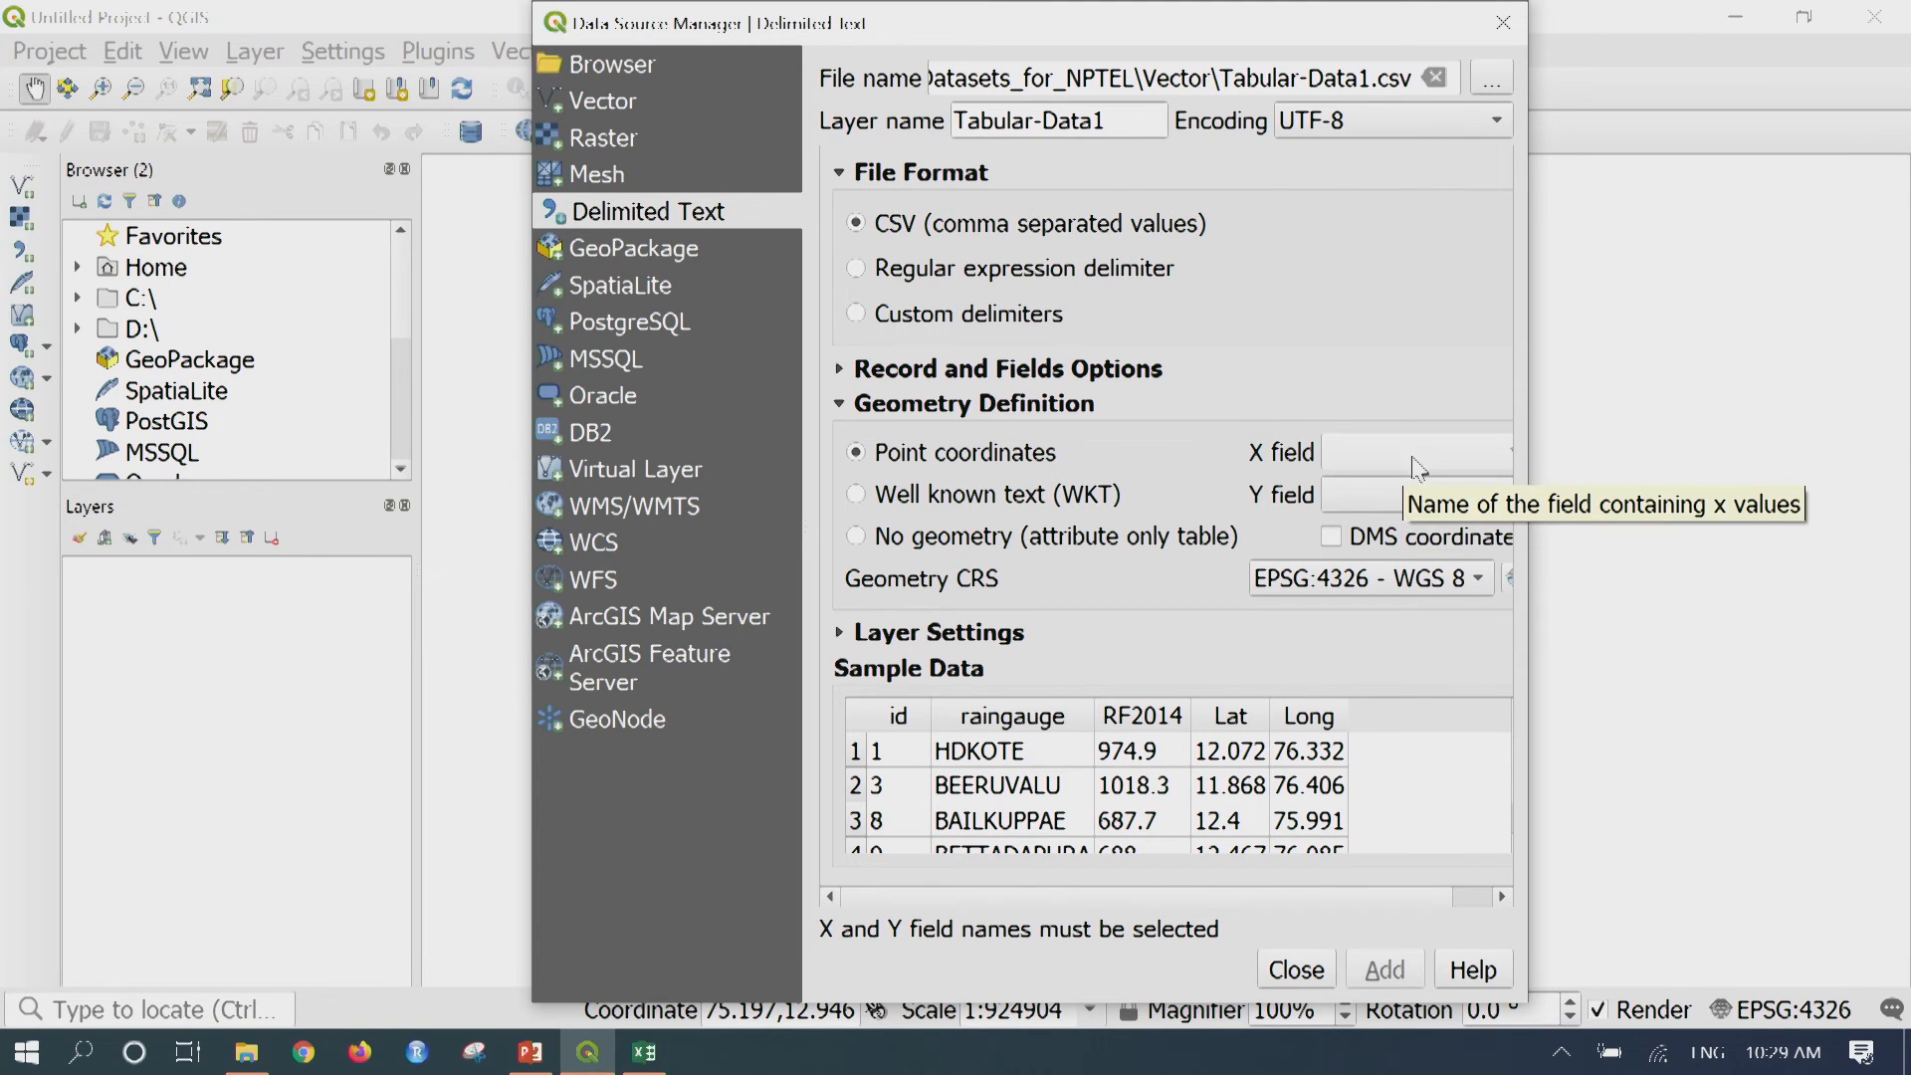
left_click(1450, 458)
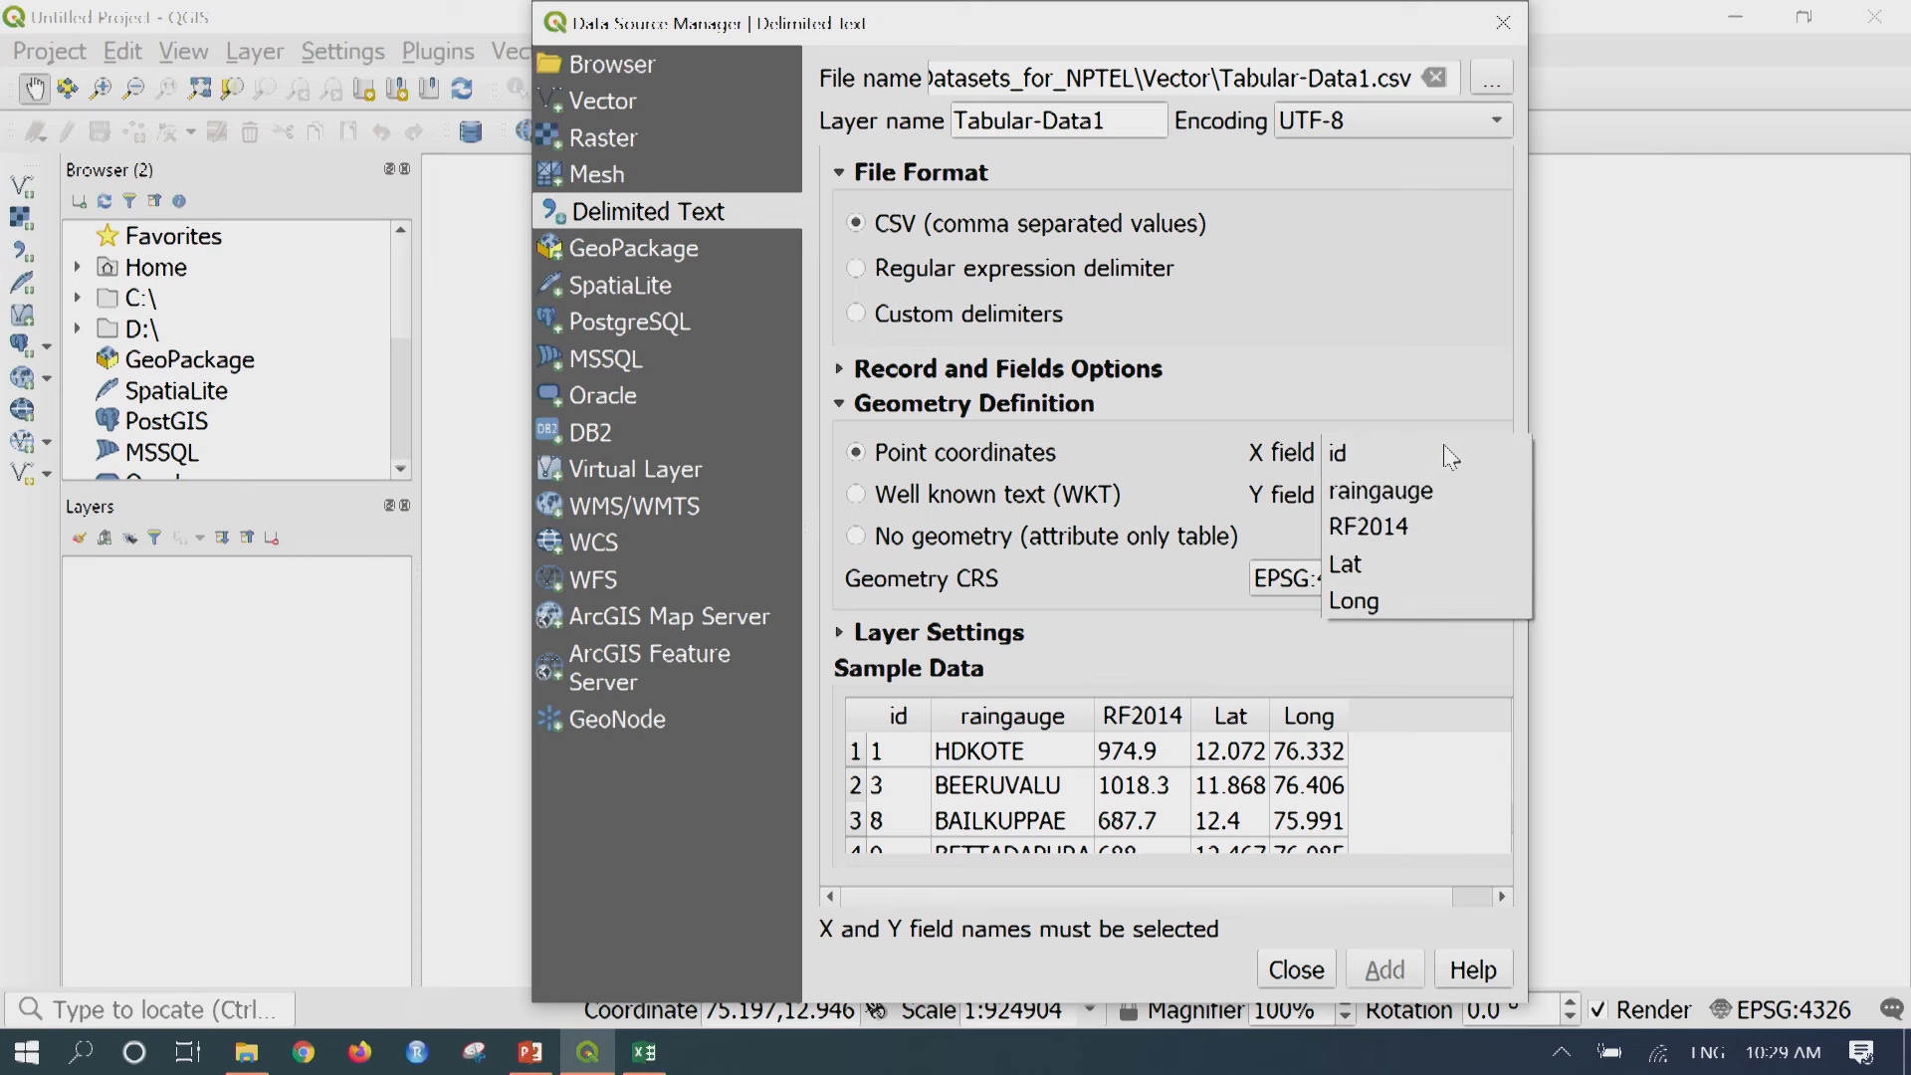
left_click(1403, 600)
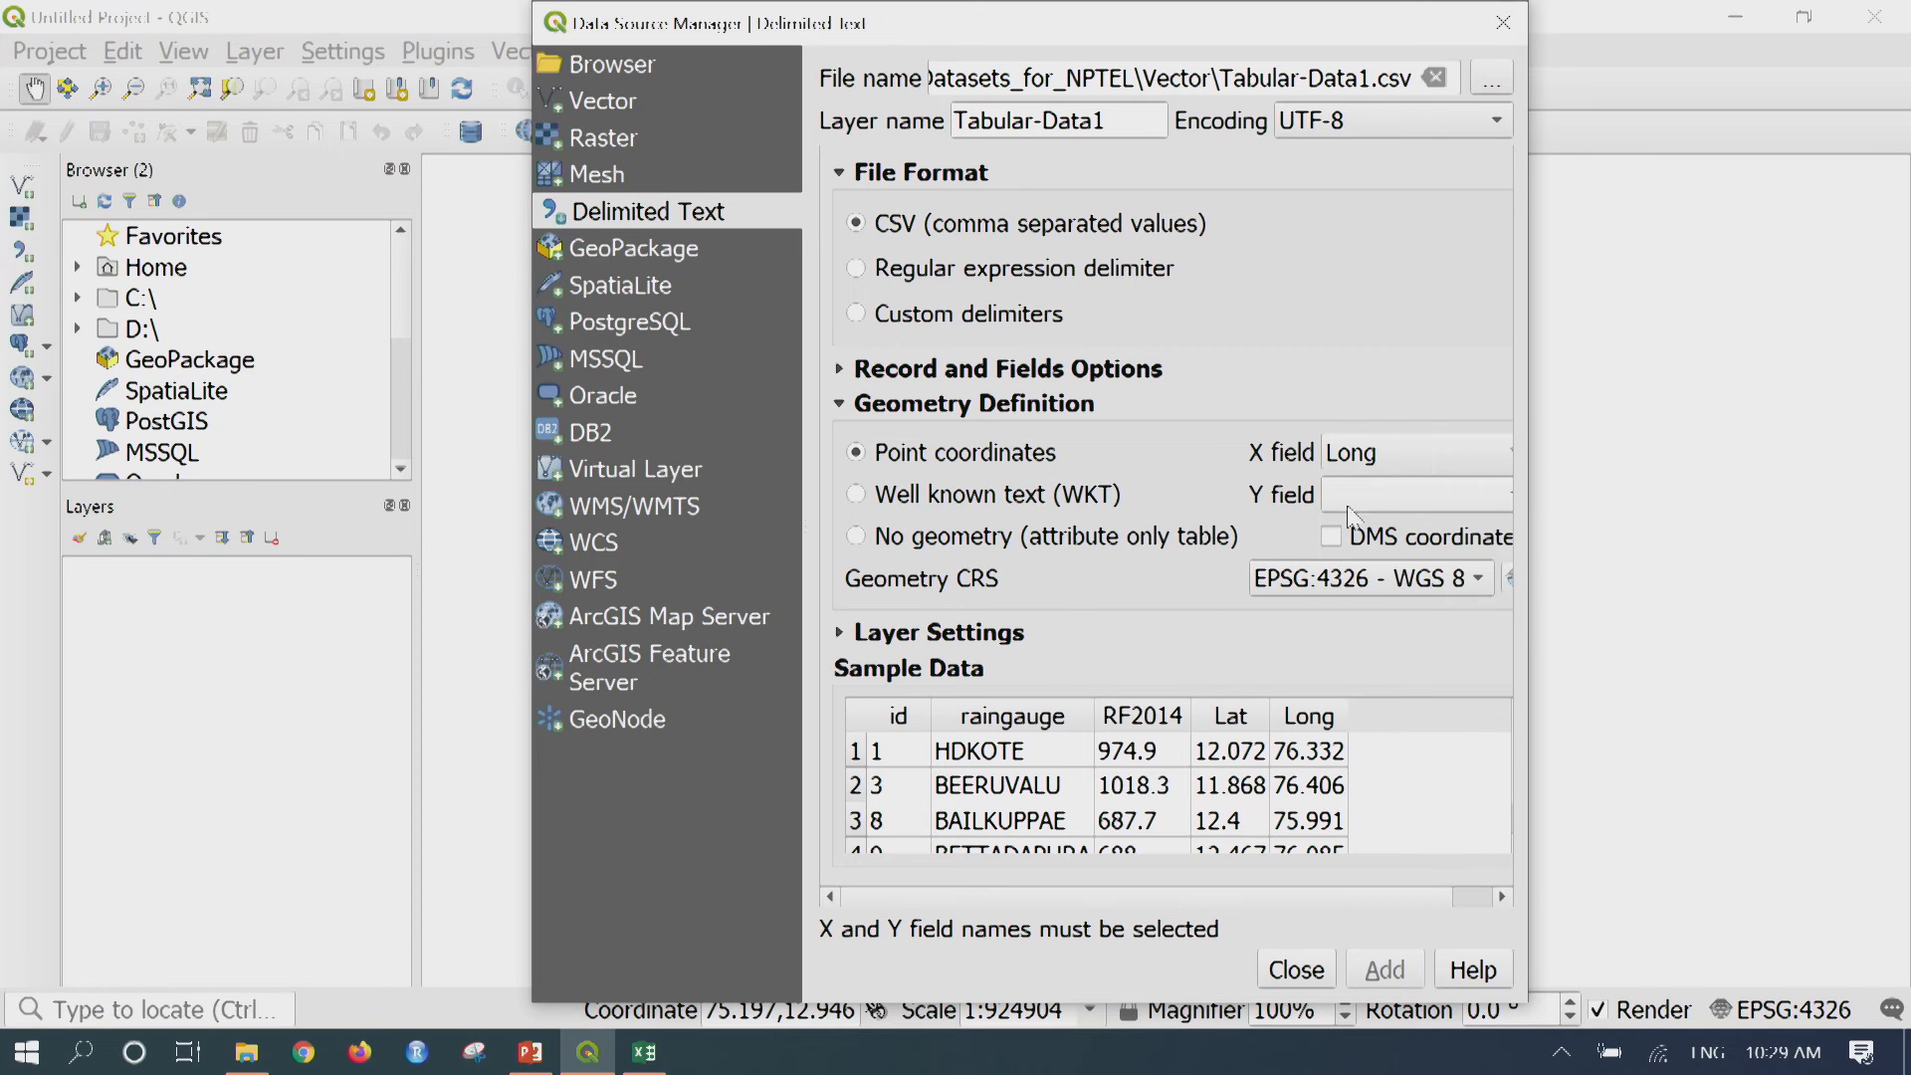
left_click(1401, 497)
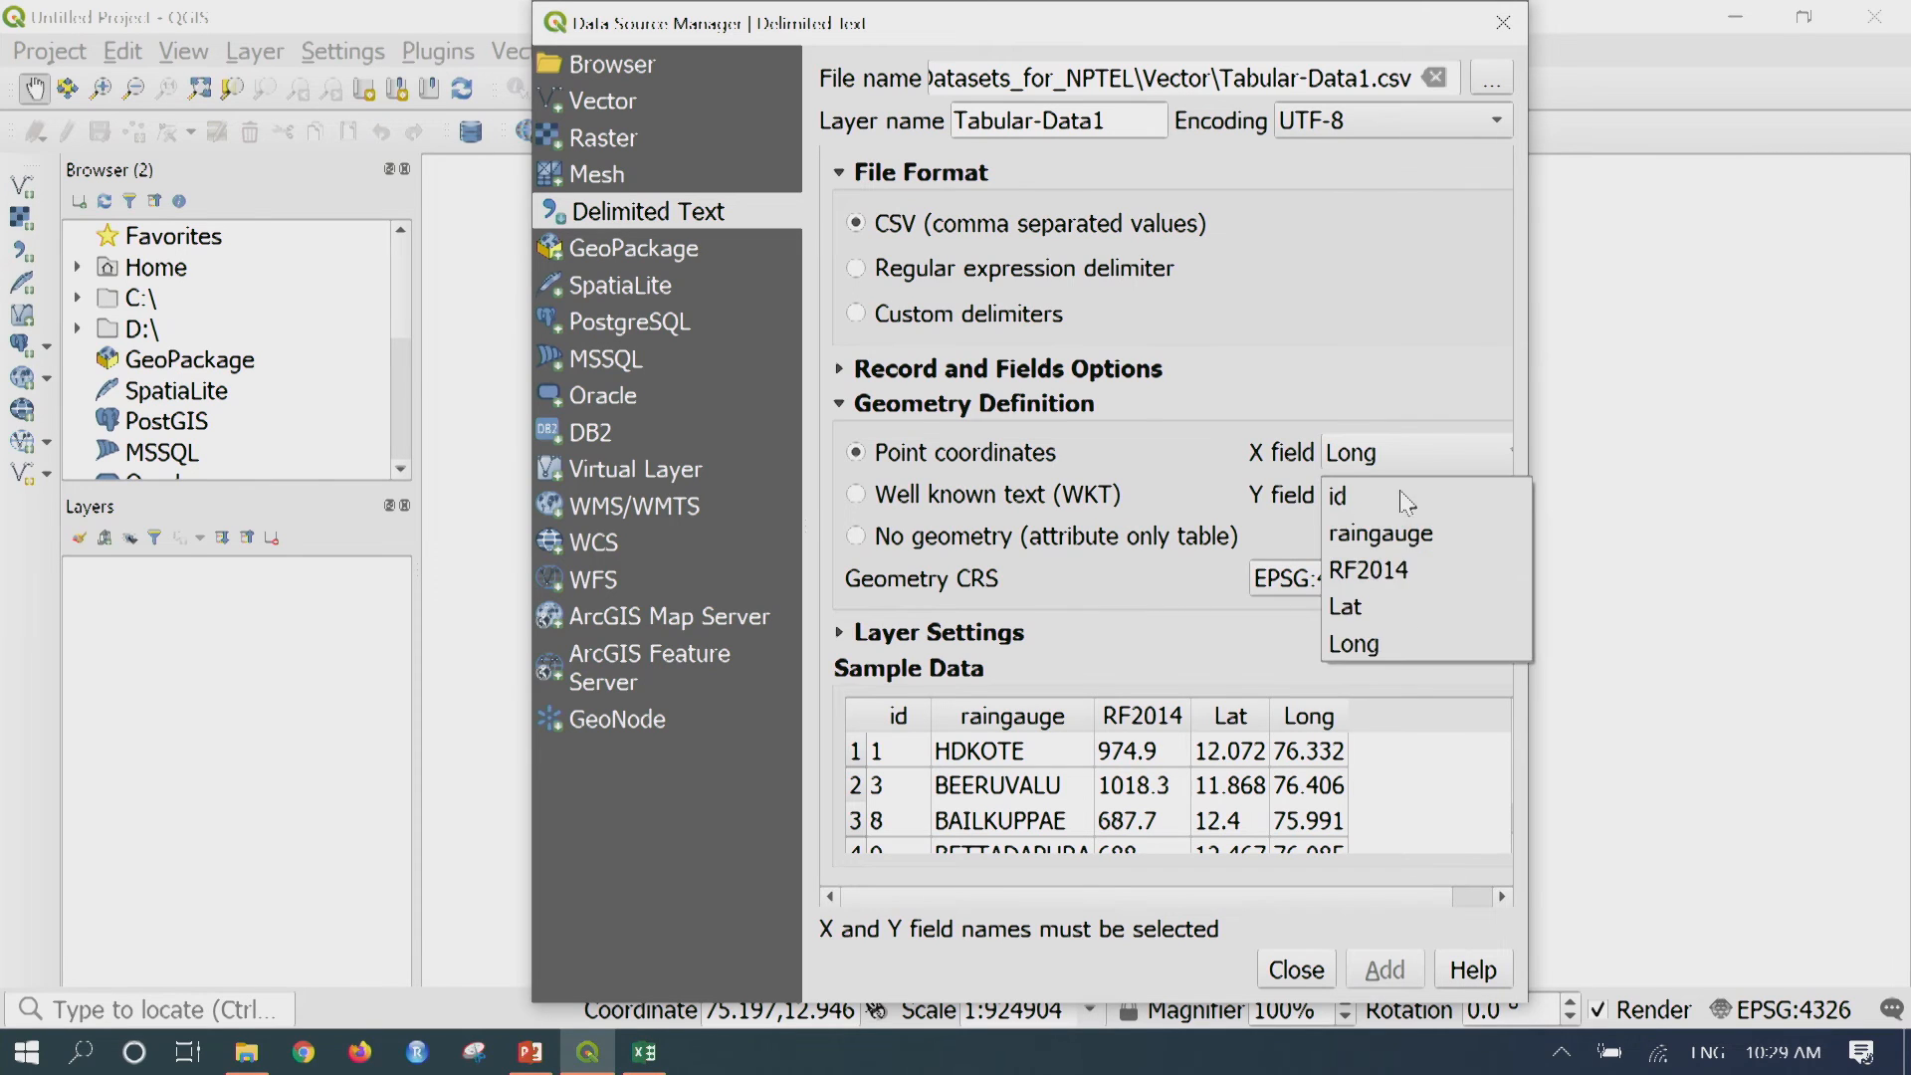
left_click(1399, 606)
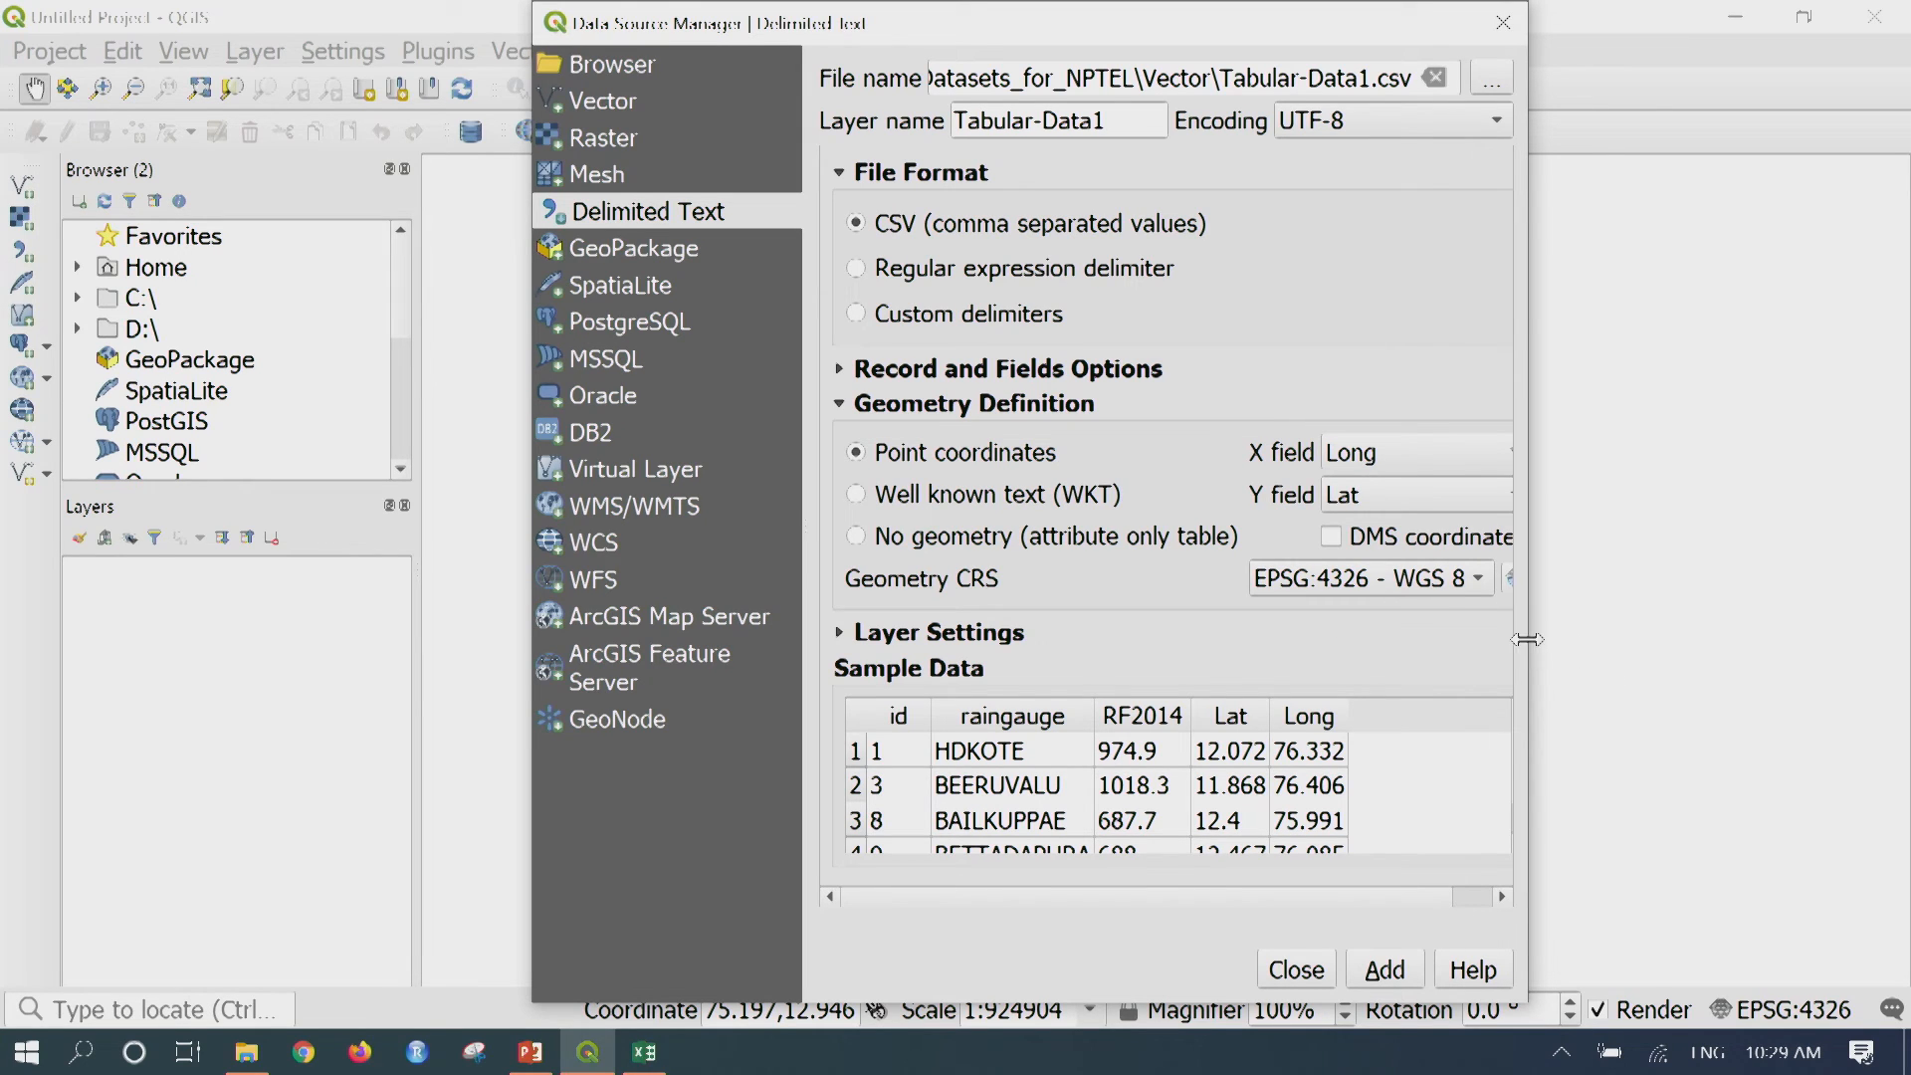
Widen the dialog, add Tabular-Data1 to the map as a point layer, and close the Data Source Manager
left_click_drag(1527, 639, 1646, 639)
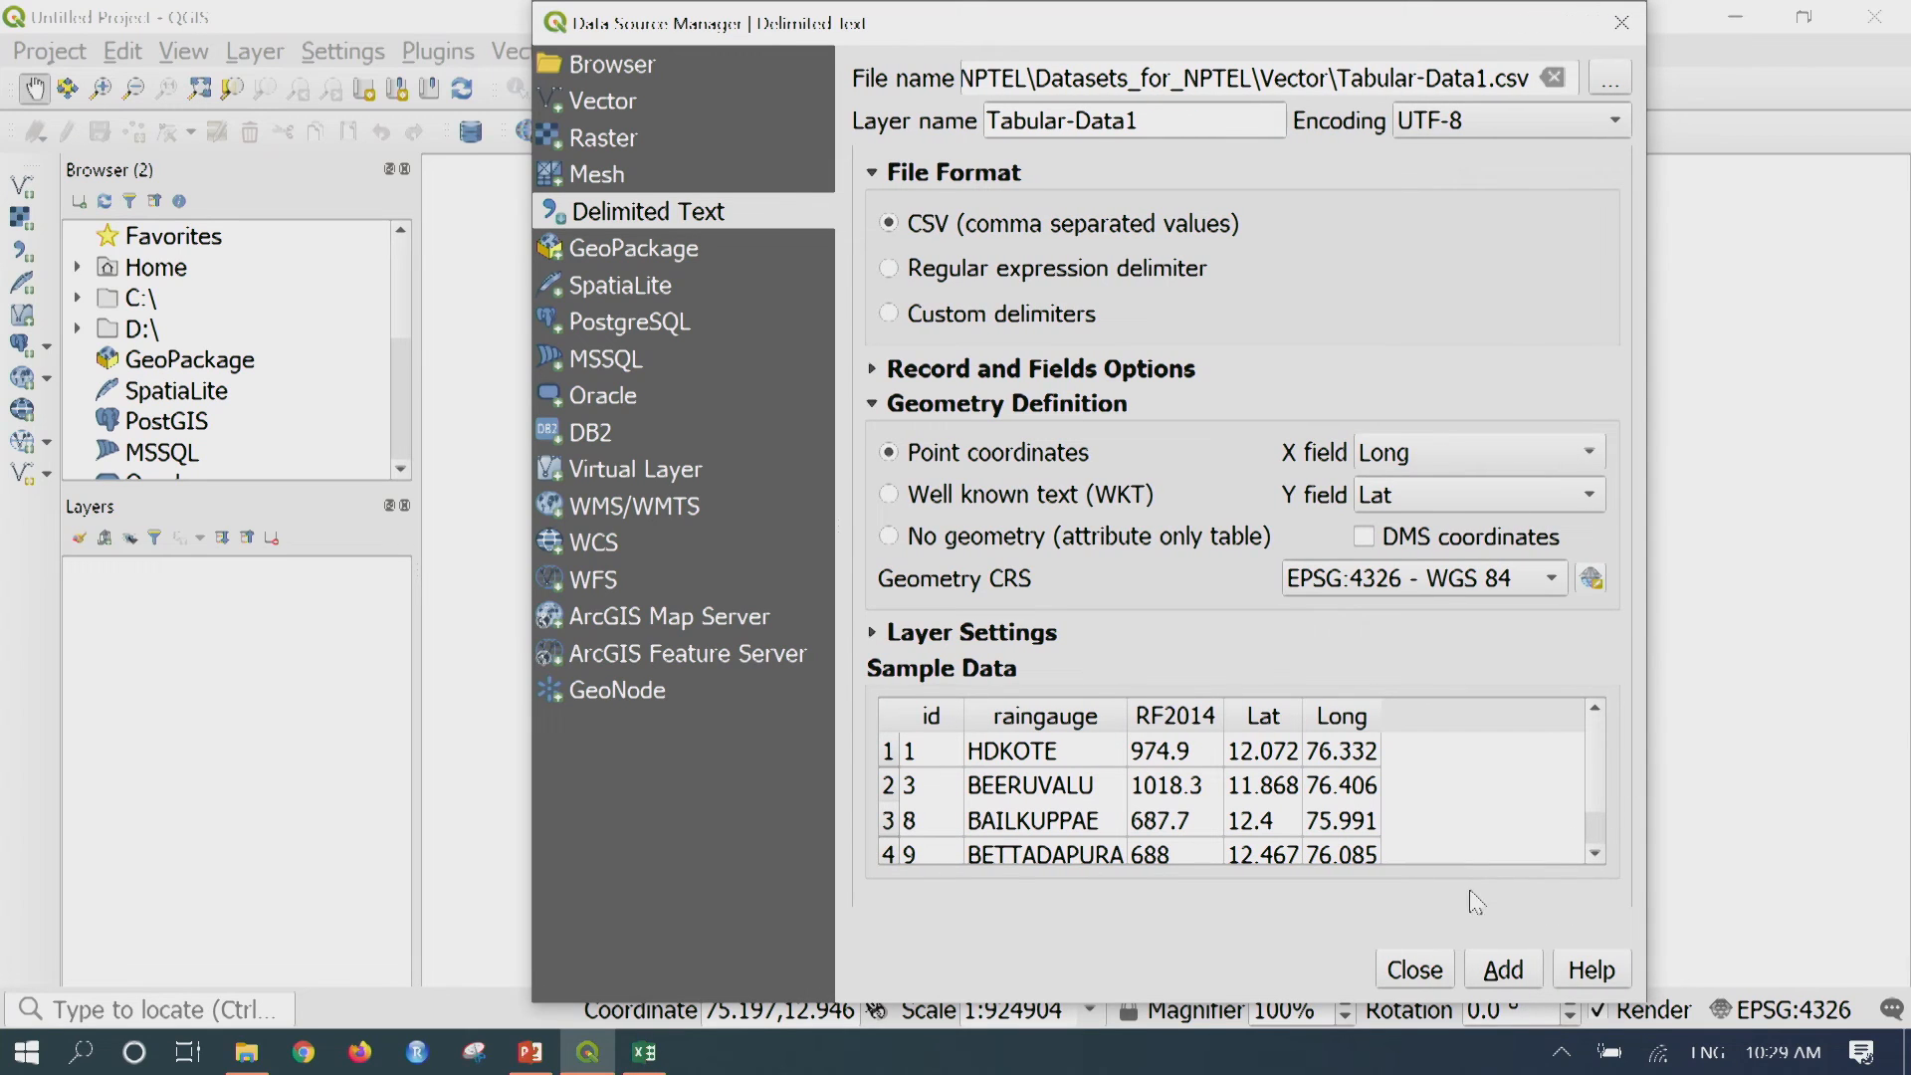
left_click(1502, 970)
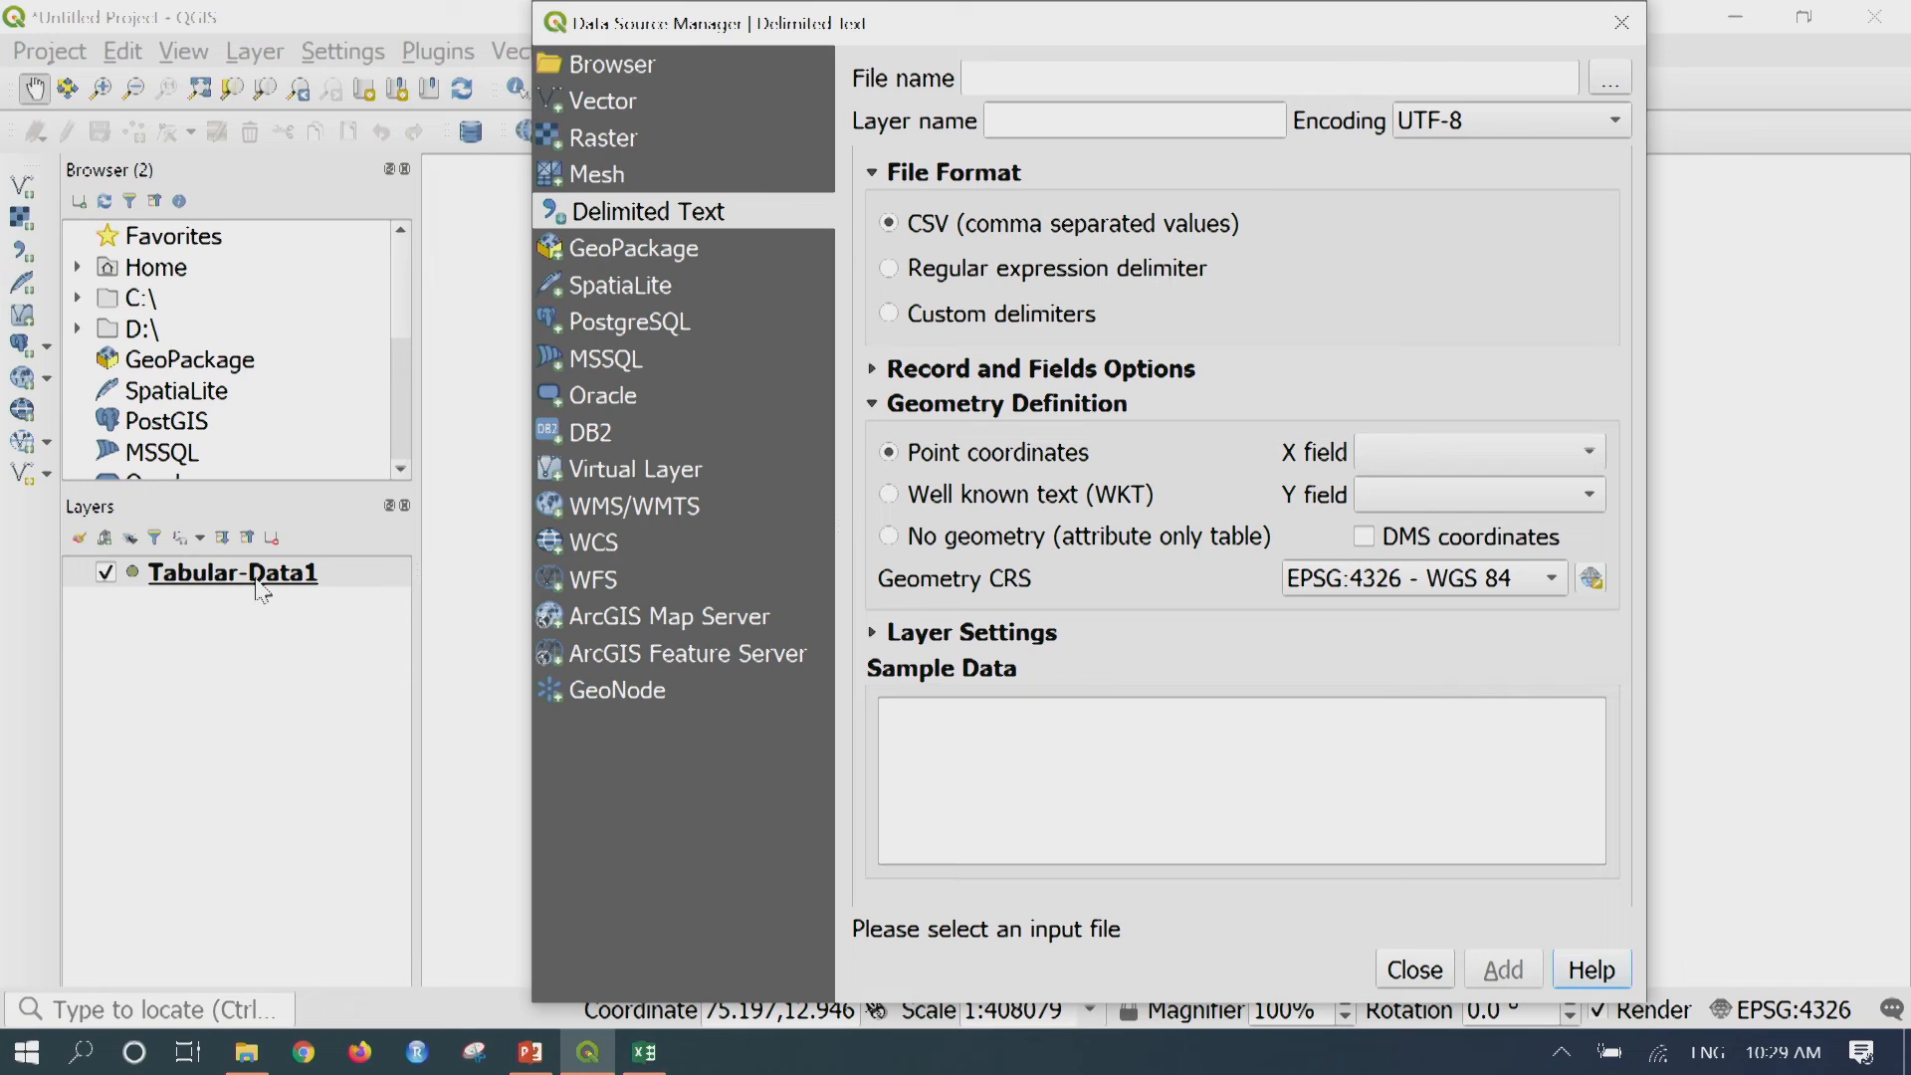
left_click(1622, 24)
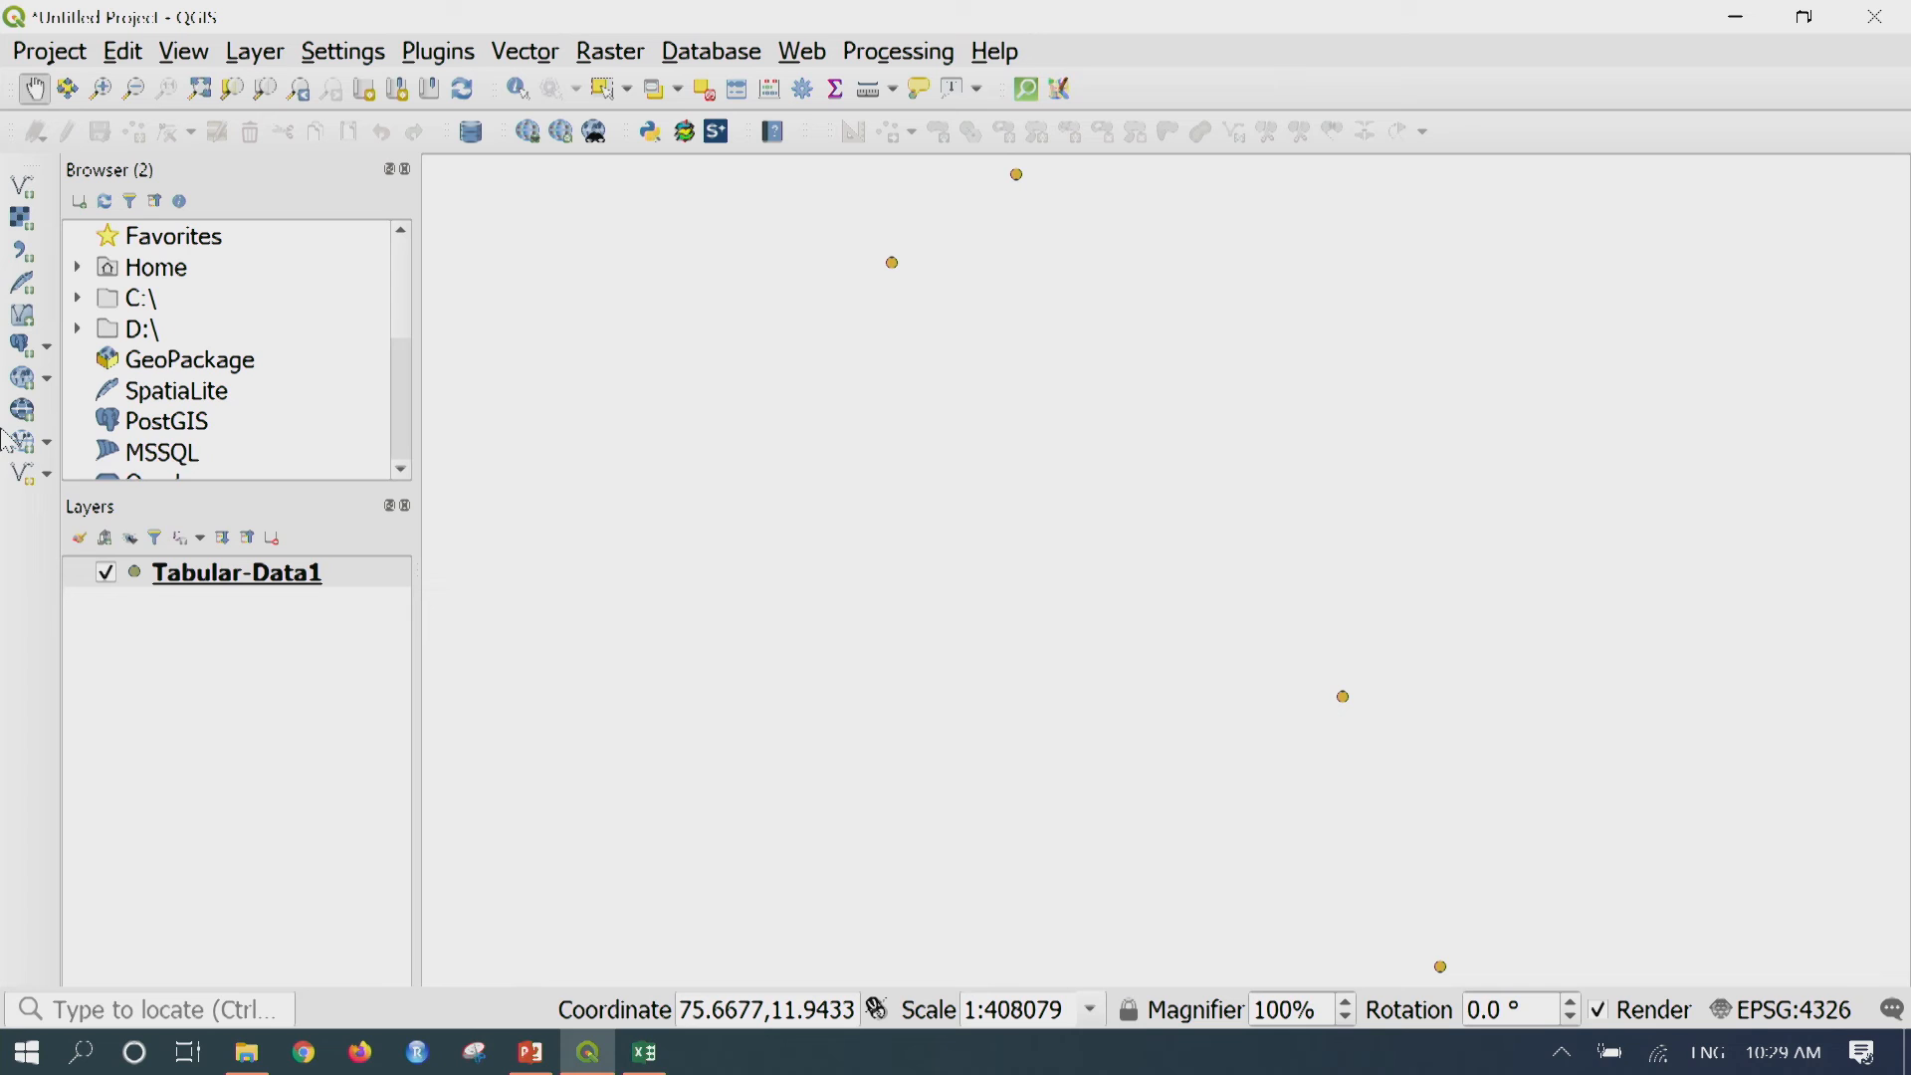
Start a new project and discard the current one containing the Tabular-Data1 layer
left_click(50, 52)
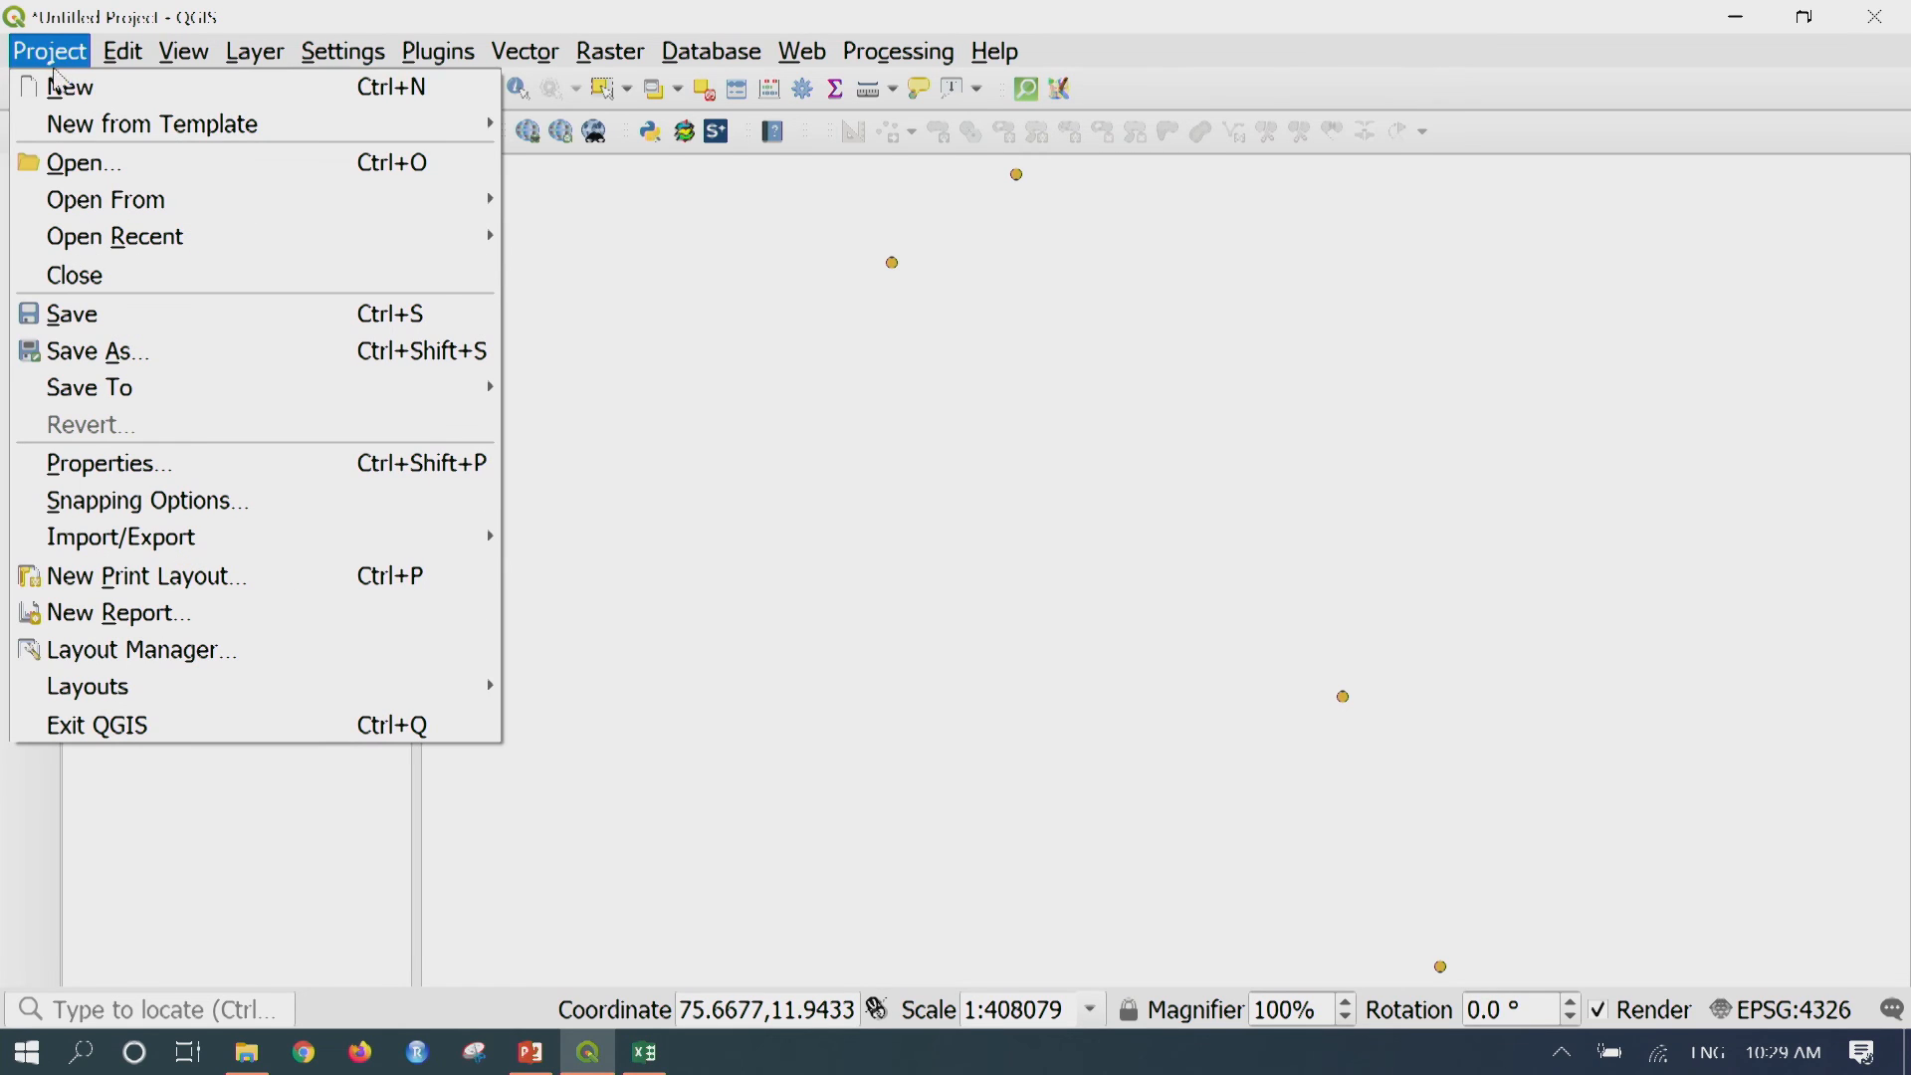
left_click(63, 95)
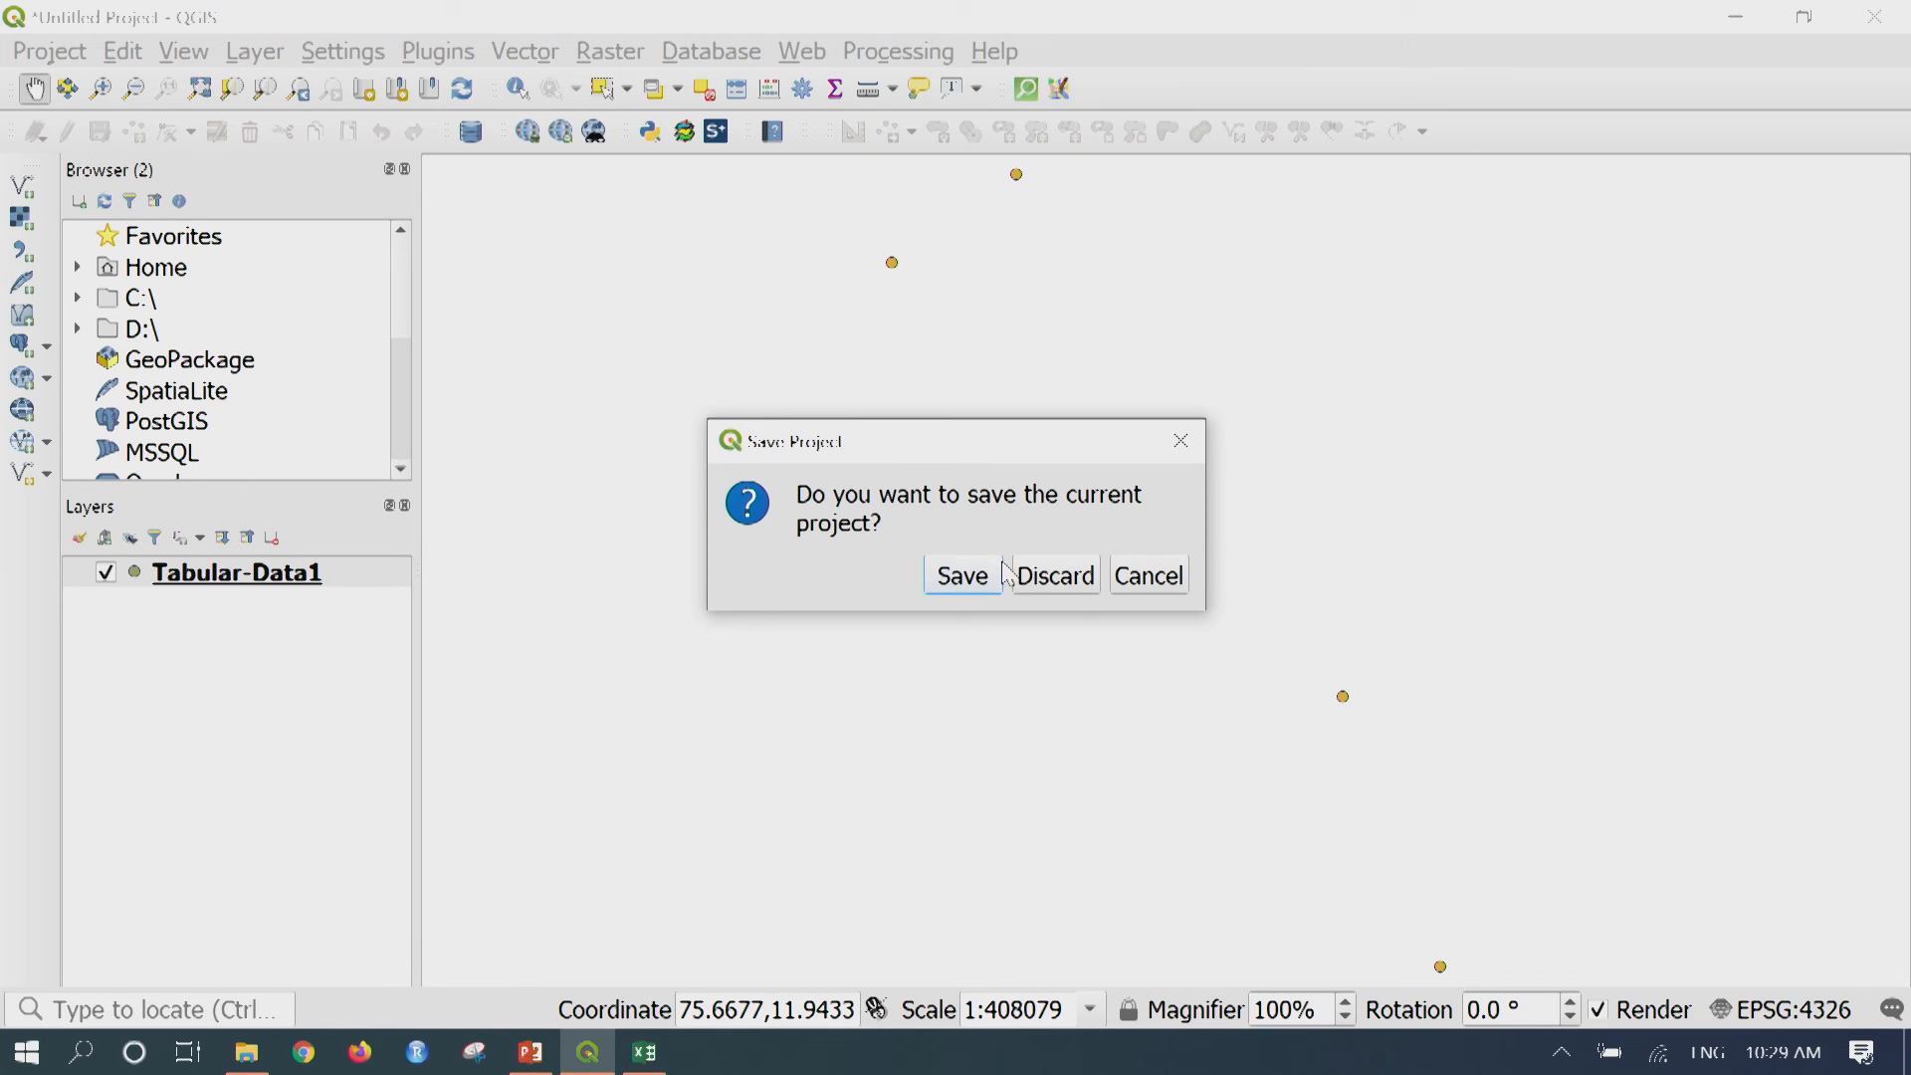
left_click(1070, 590)
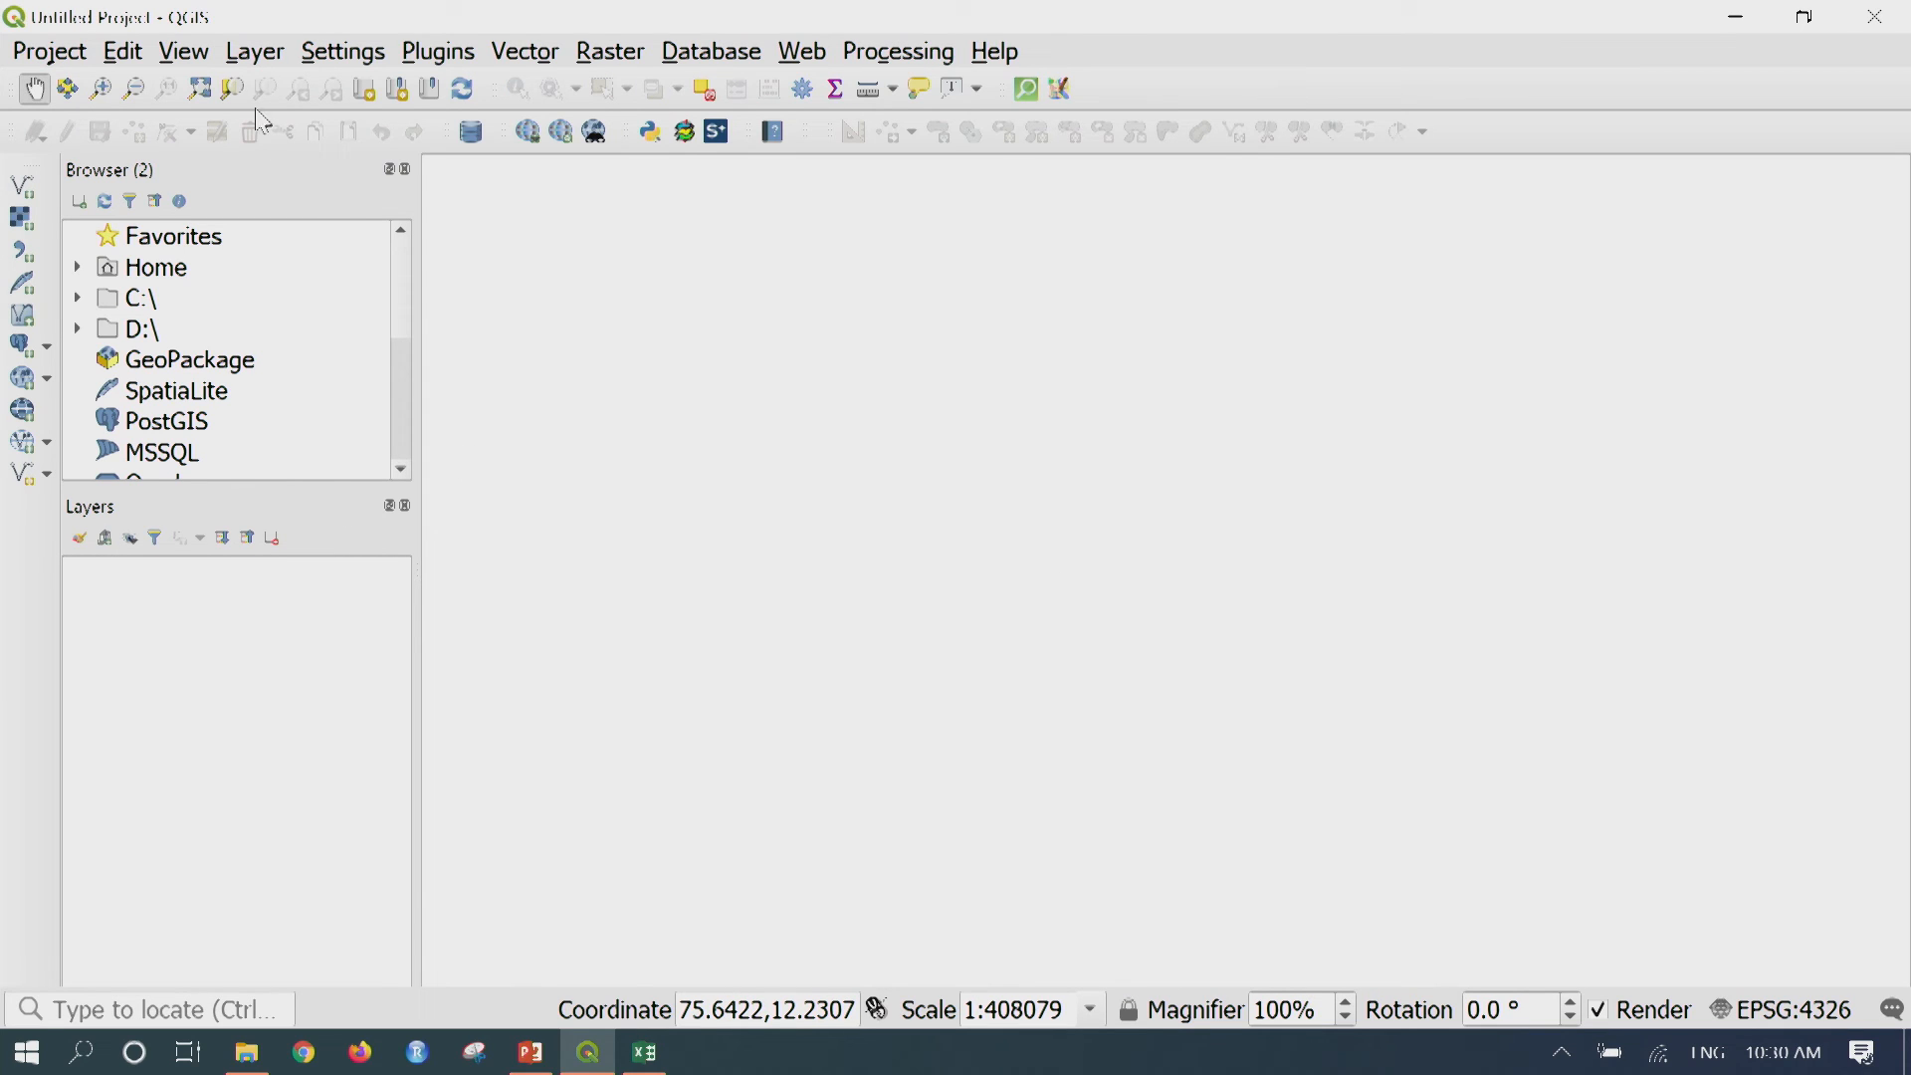
Open the Add Raster Layer settings and choose Topo_56K_7.jpg from the Datasets_for_NPTEL Raster folder as the raster dataset
left_click(257, 52)
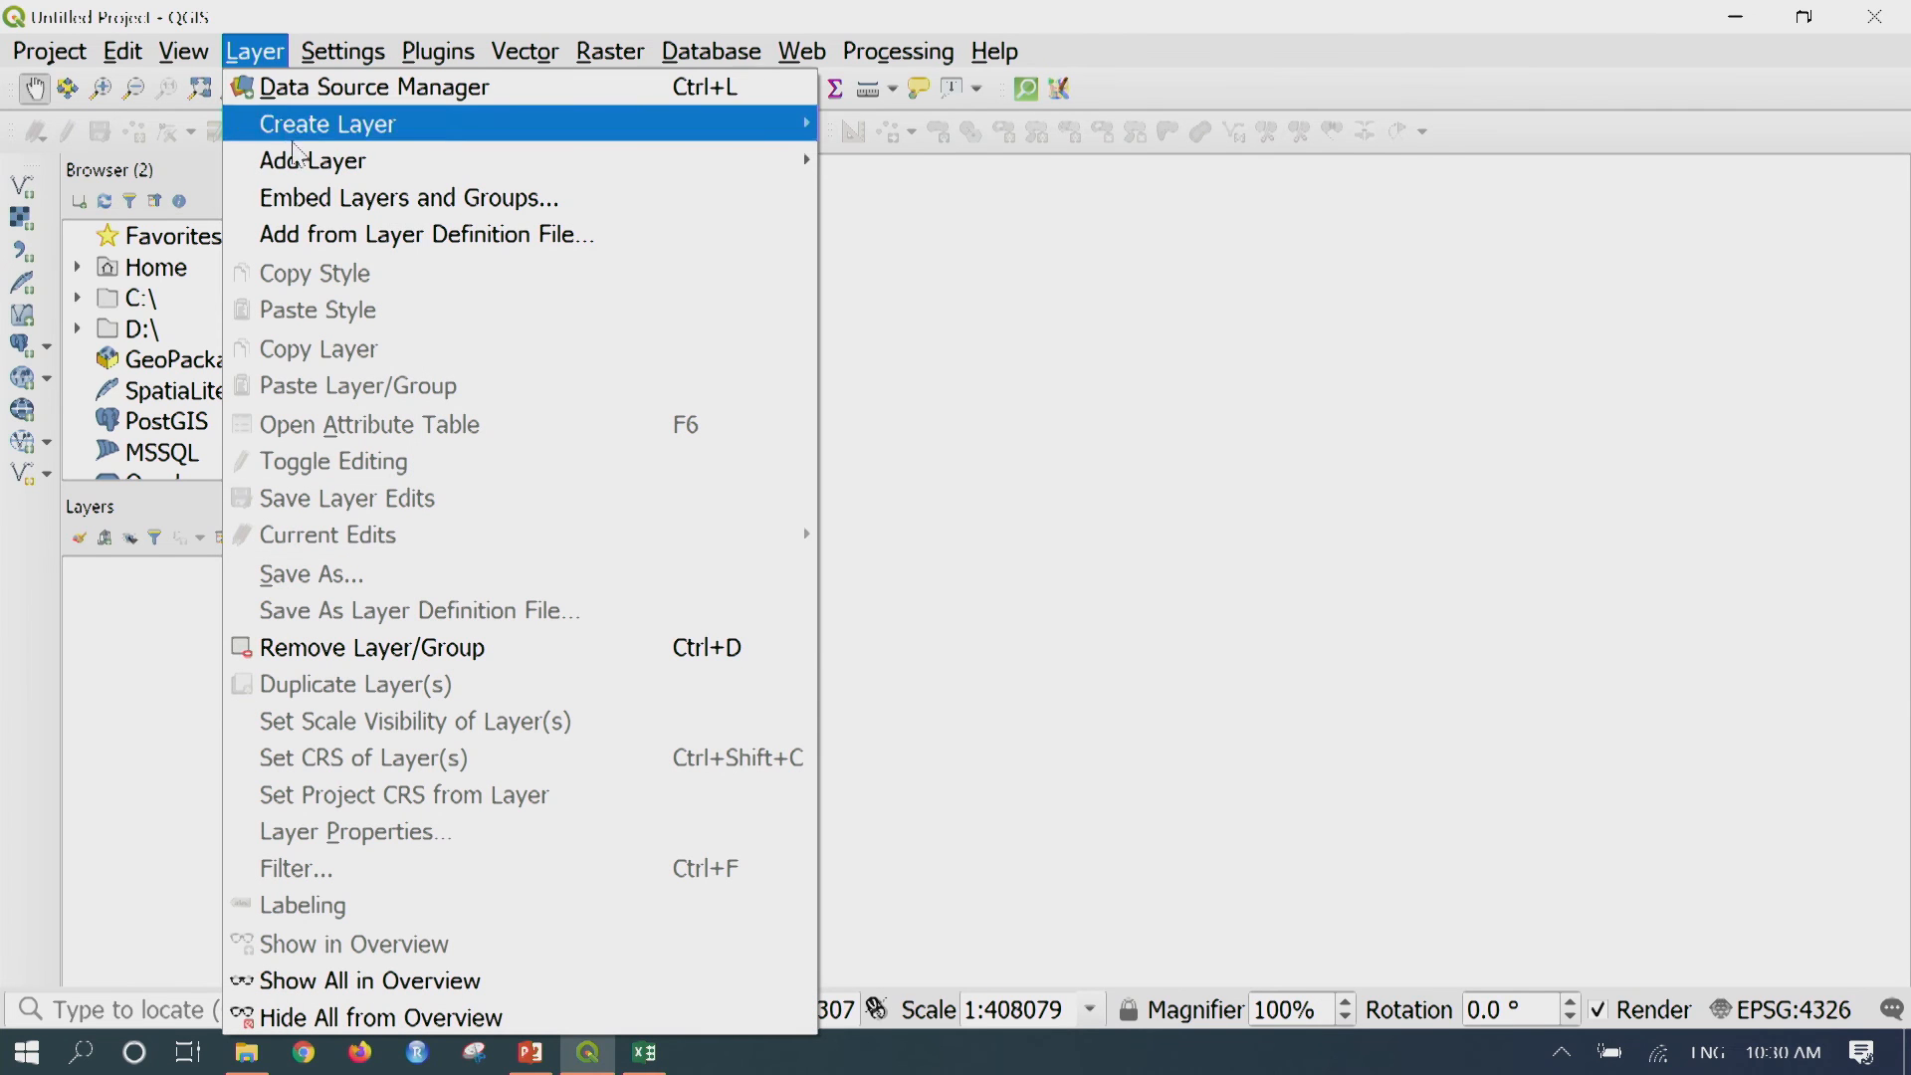
mouse_move(372, 169)
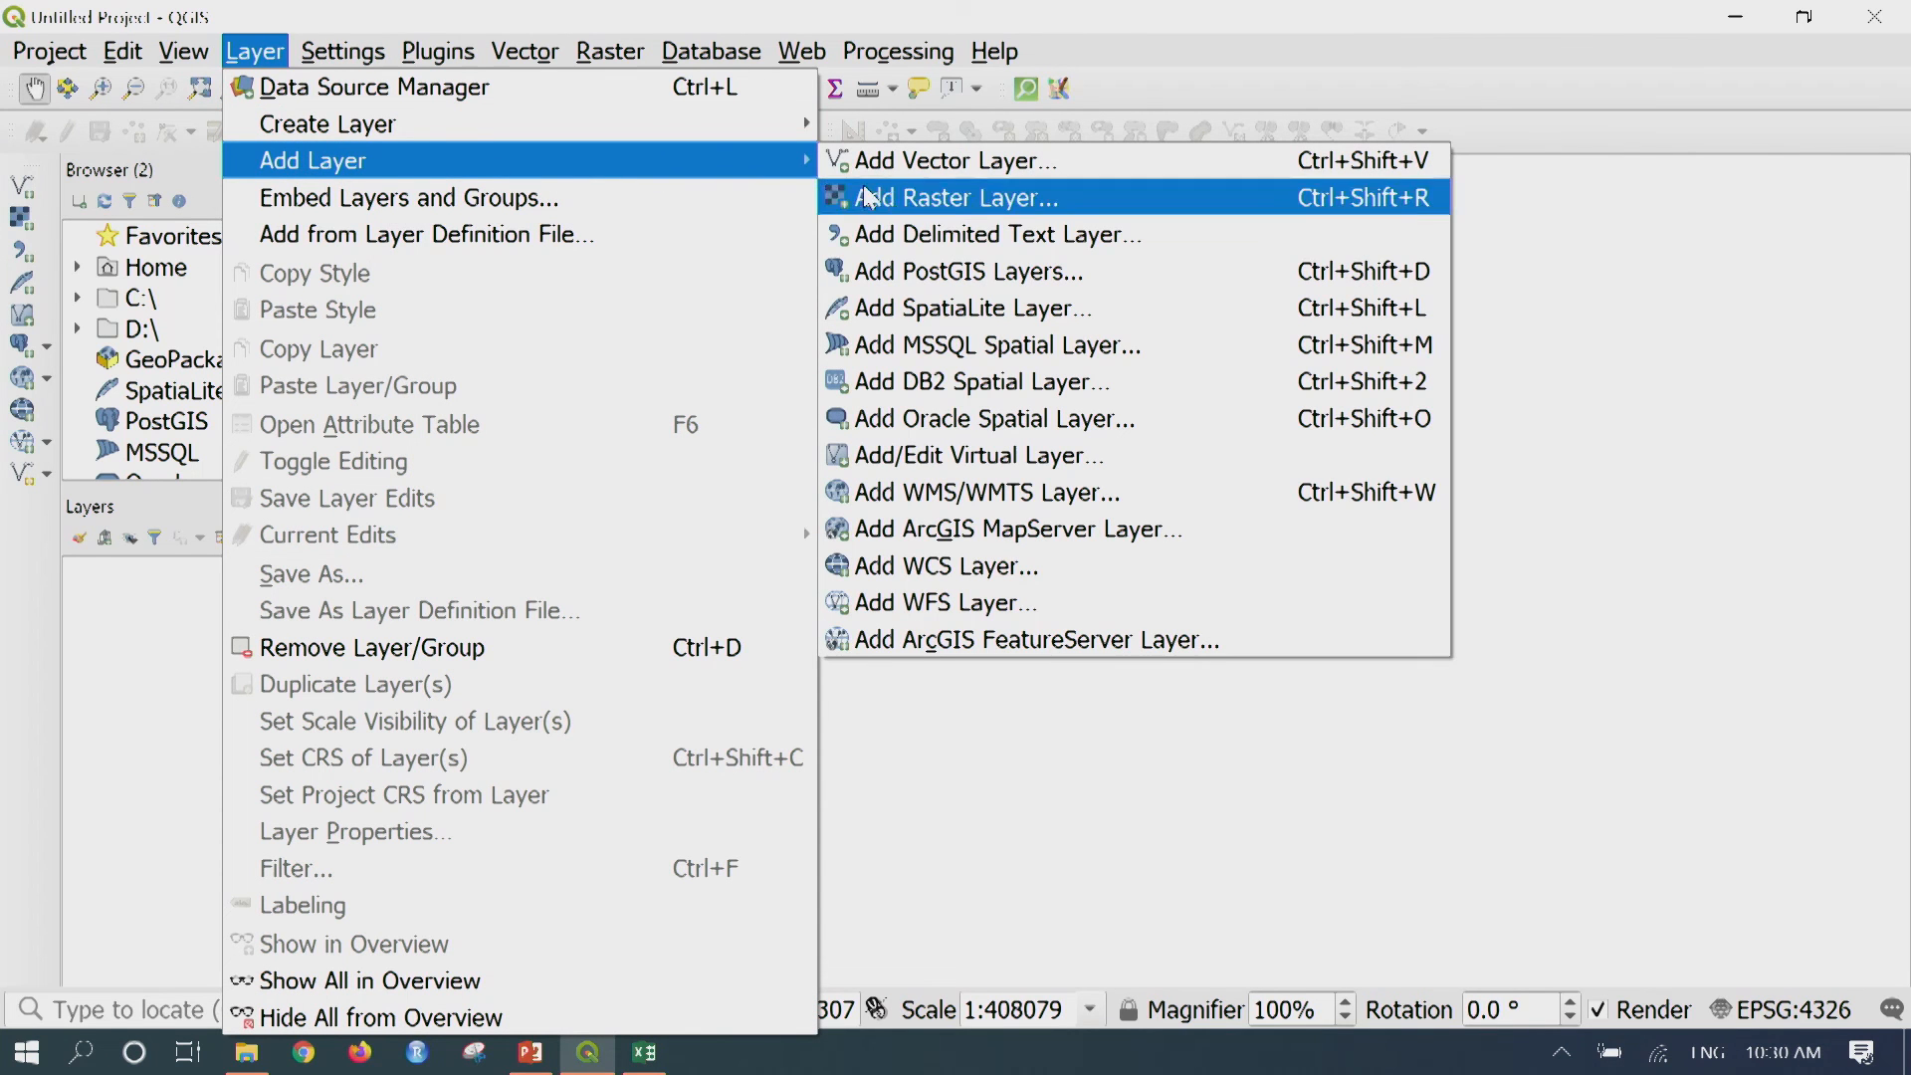
left_click(1065, 200)
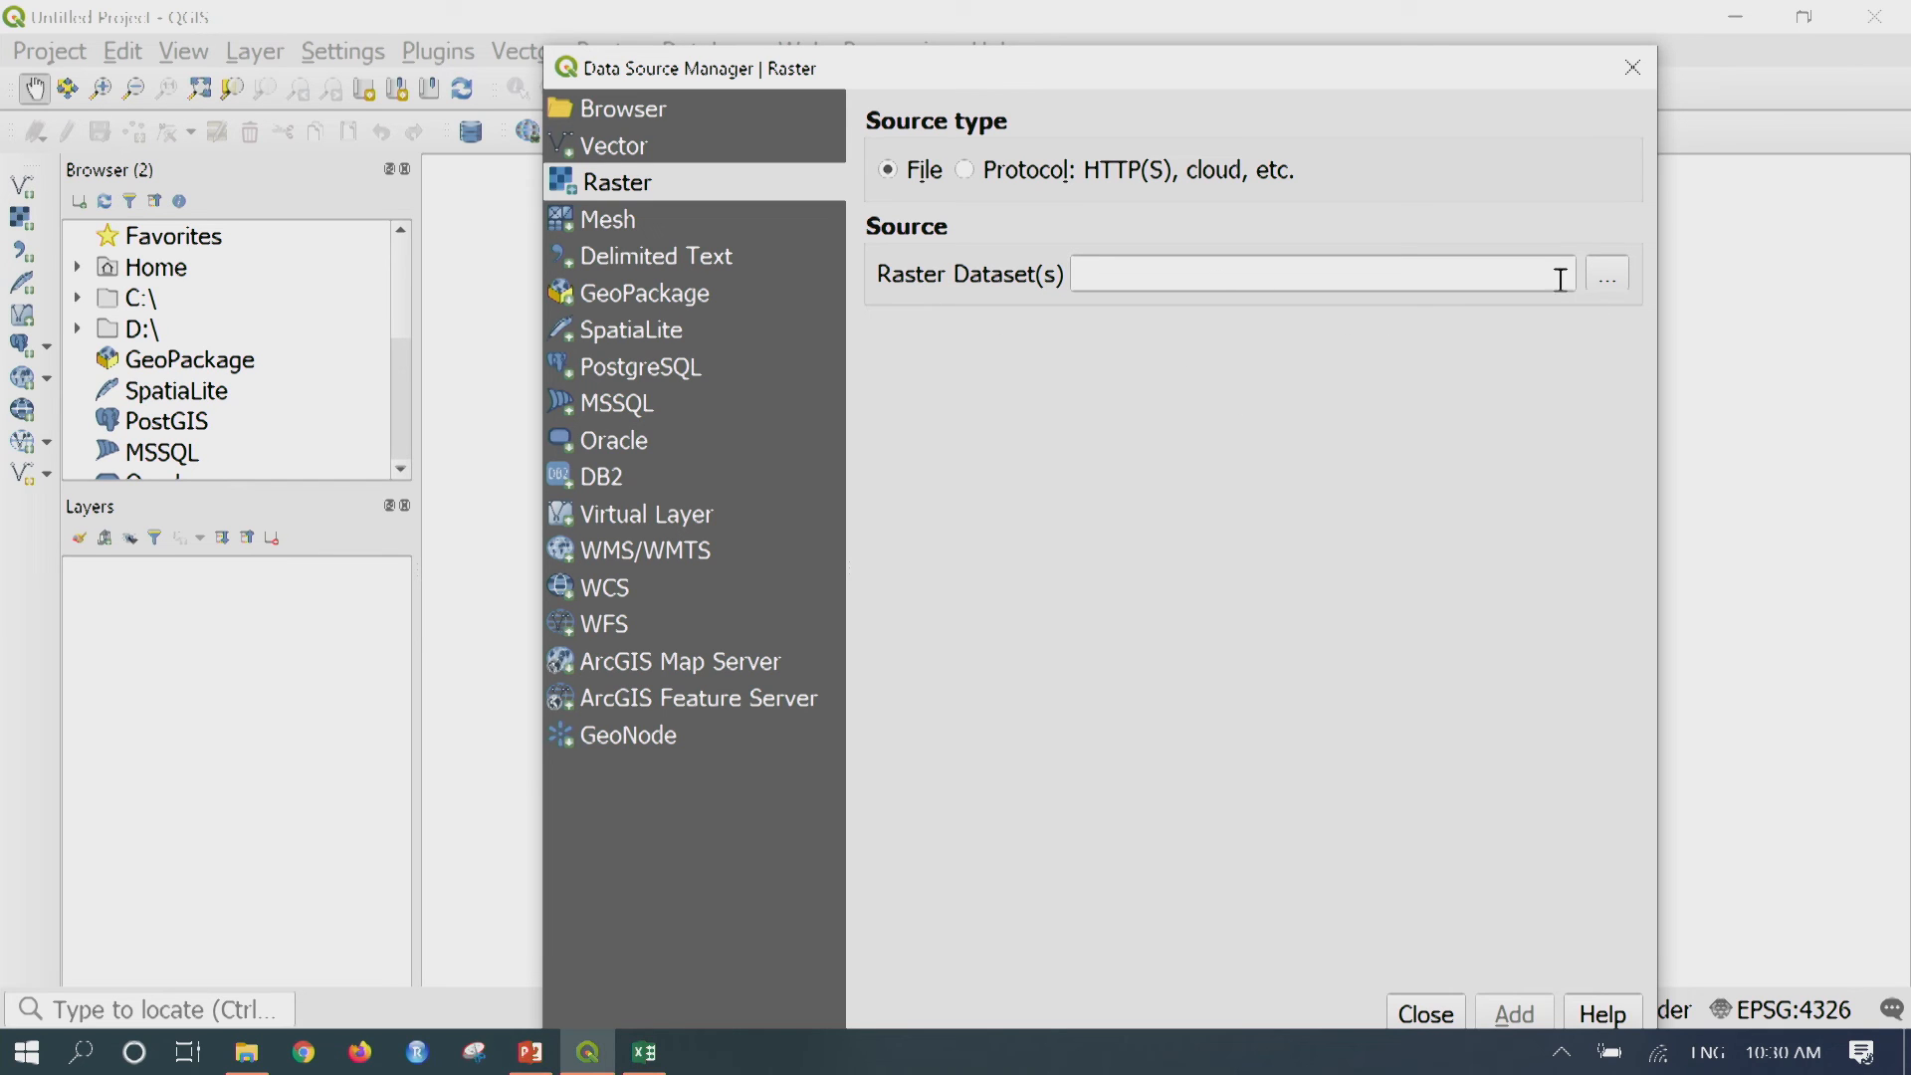
left_click(1610, 280)
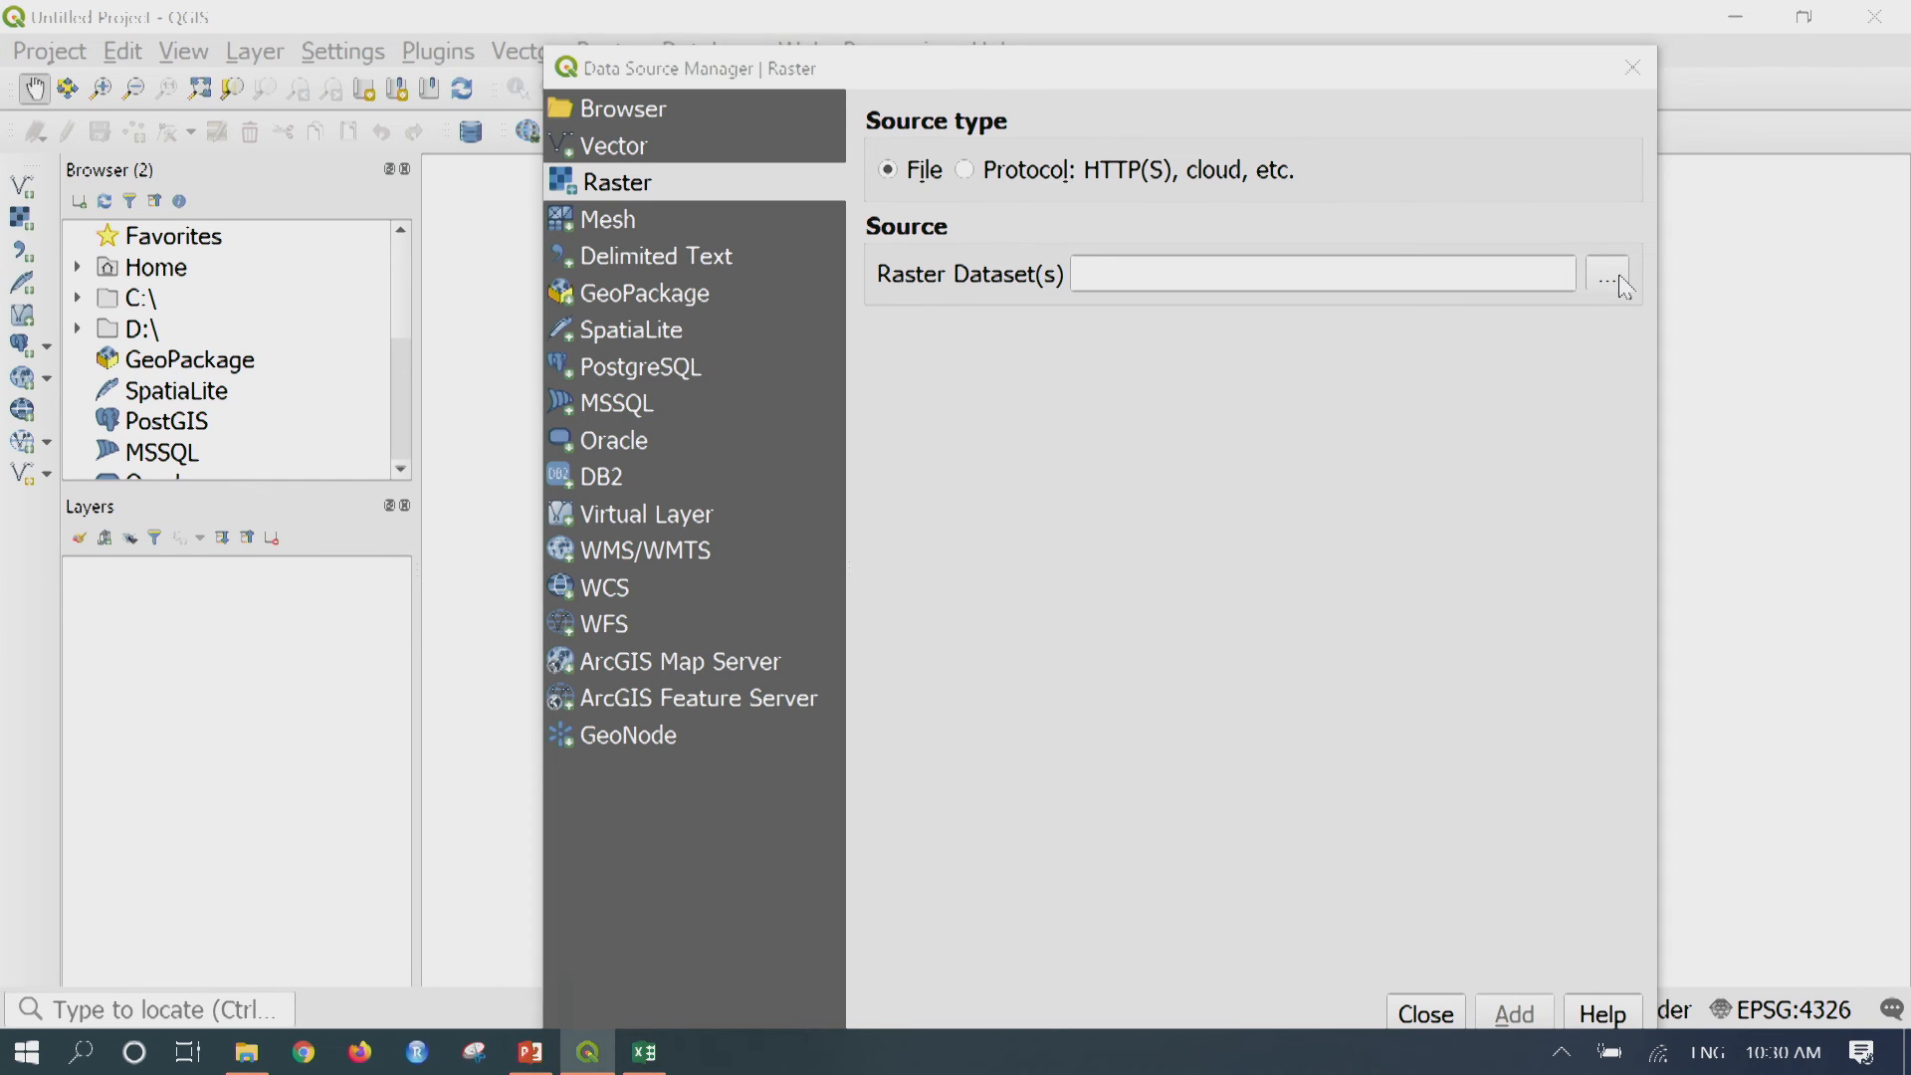
scroll(936, 680, "down", 4)
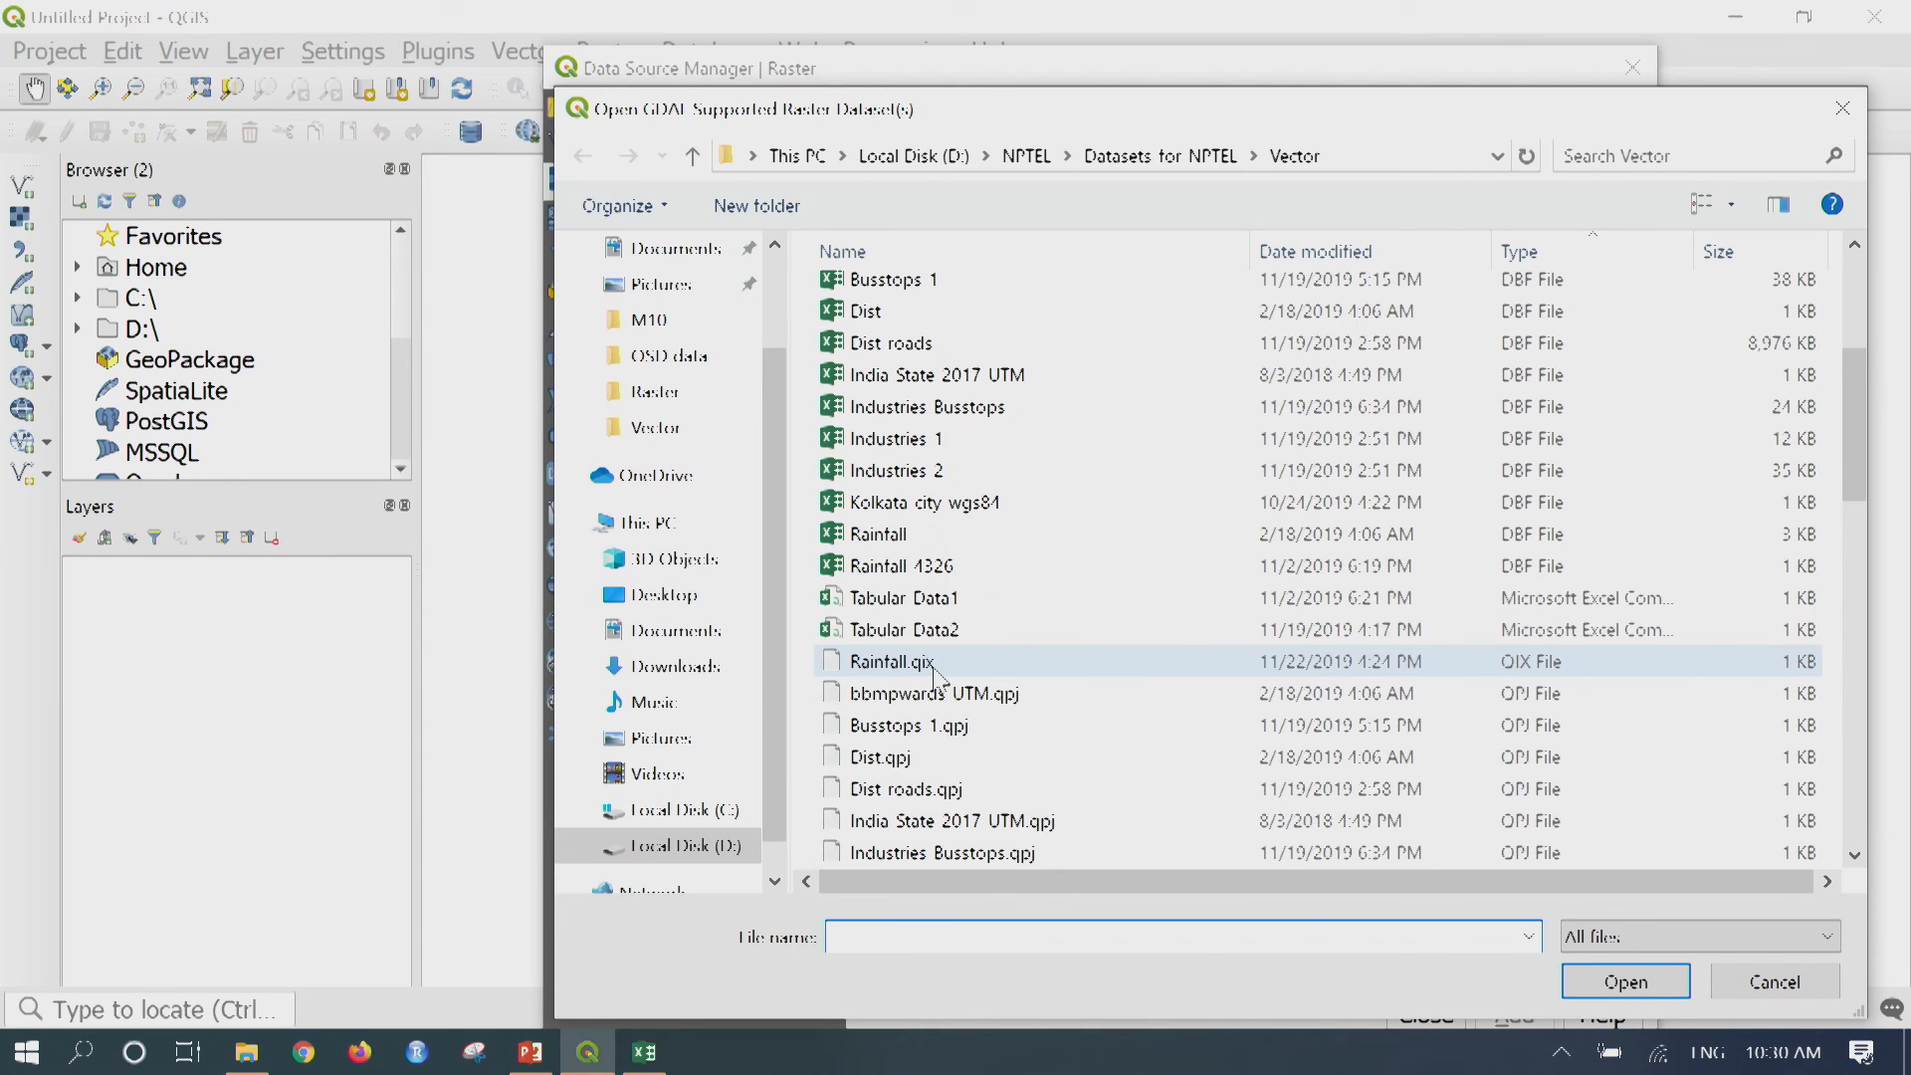
left_click(1144, 152)
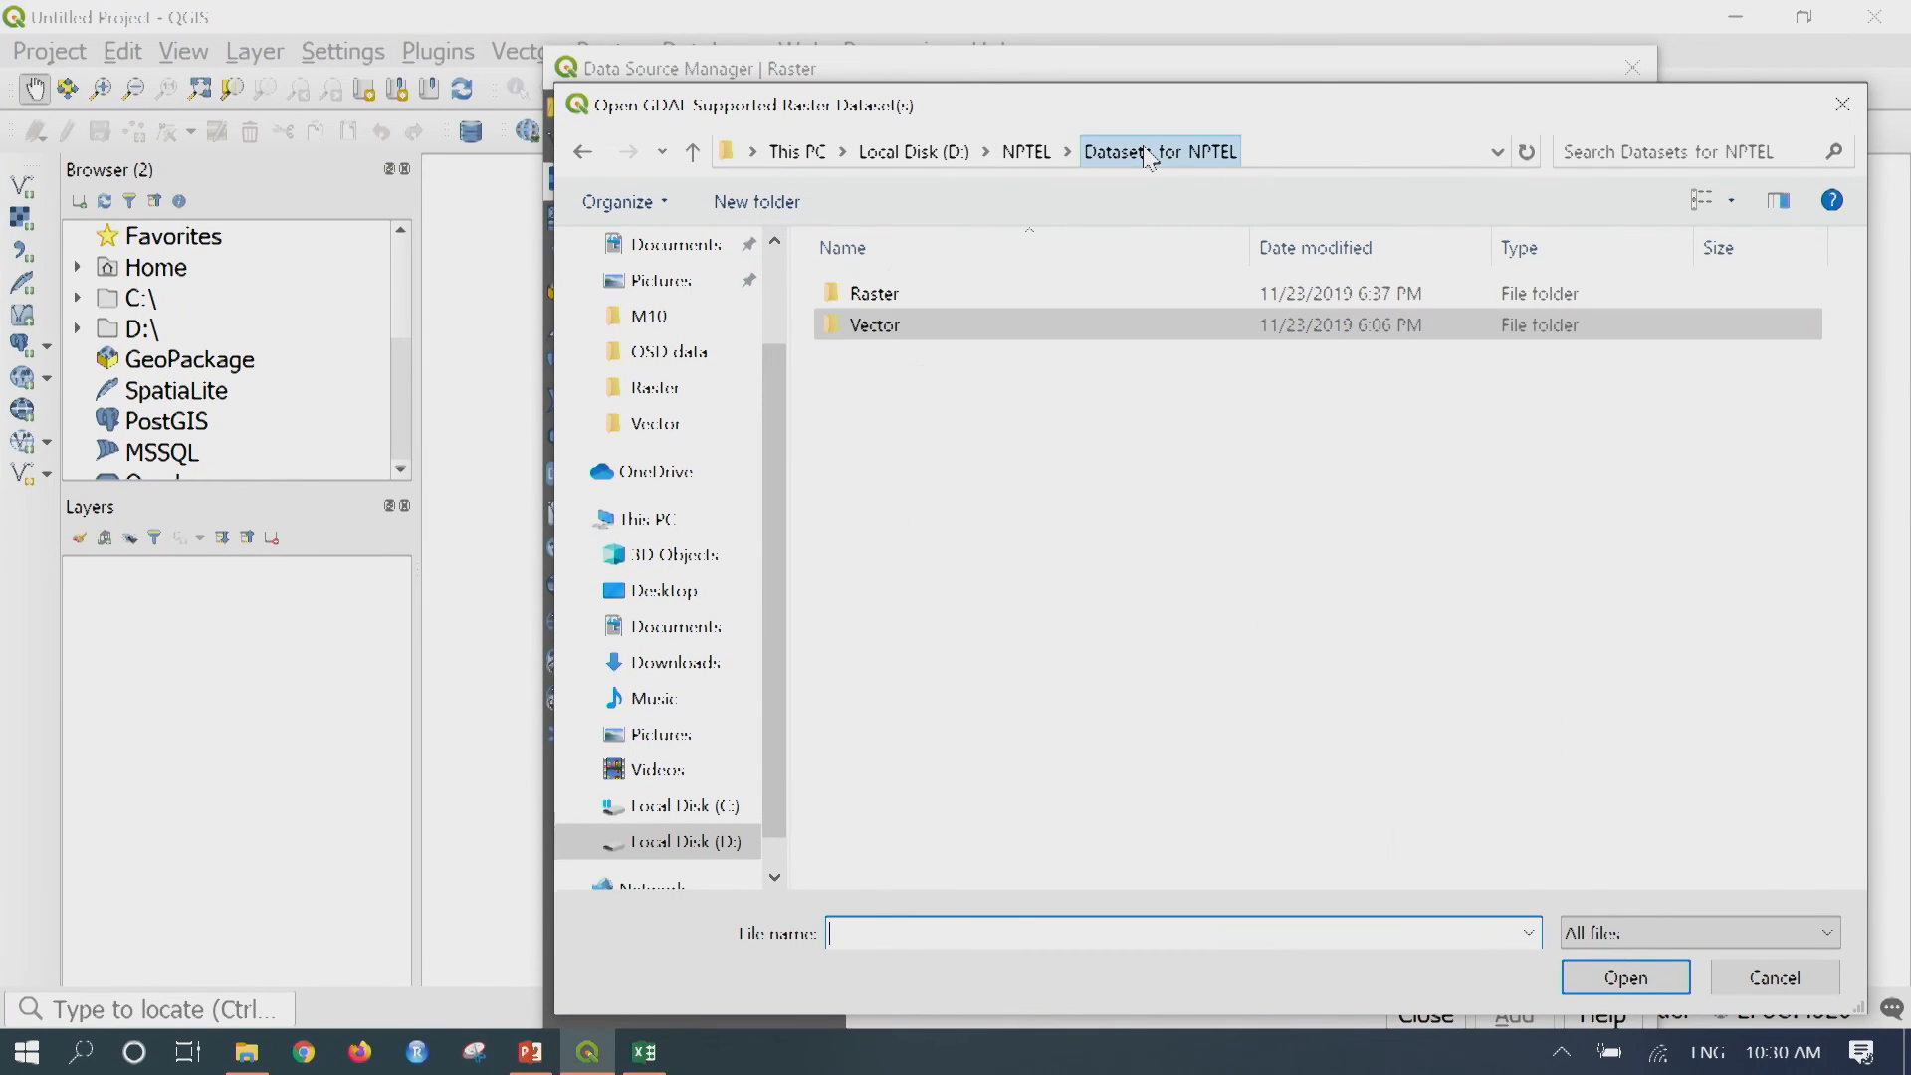
double_click(952, 293)
left_click(1089, 413)
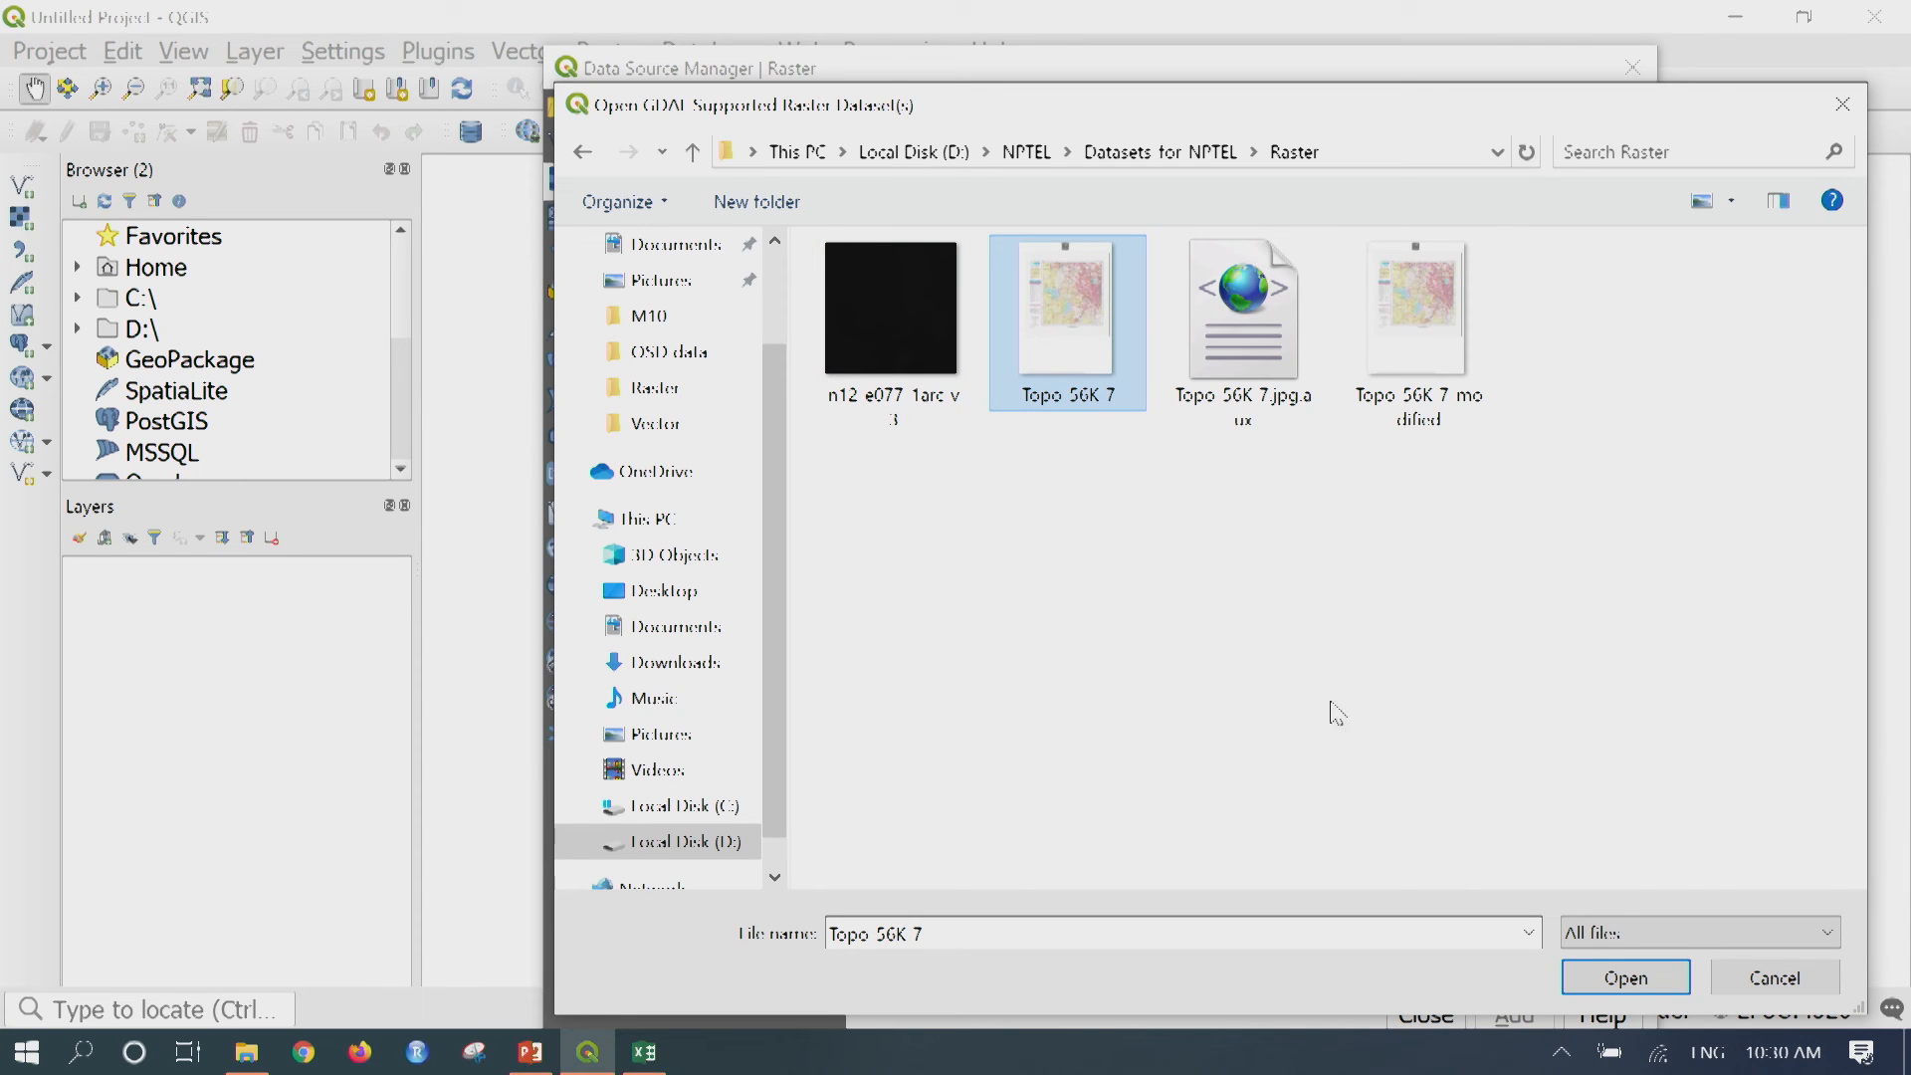
left_click(1626, 979)
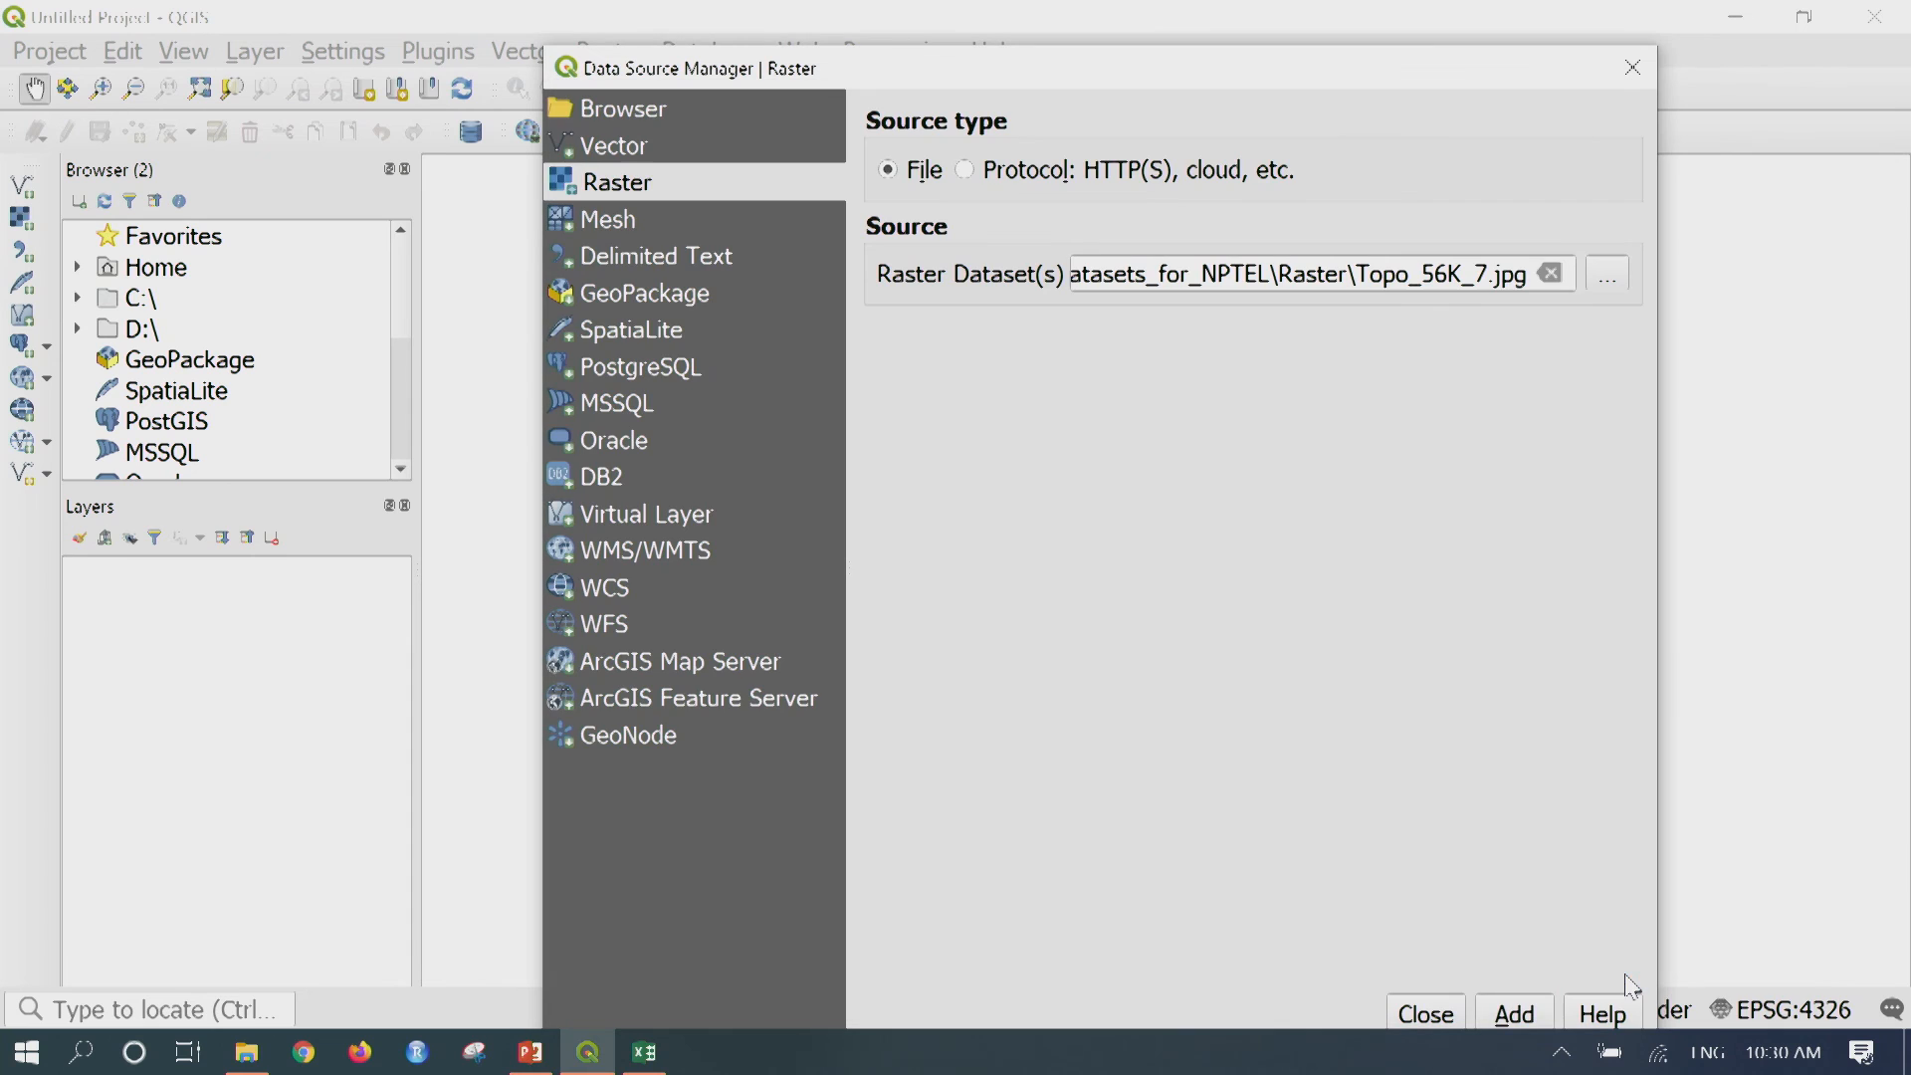
Add Topo_56K_7 to the map without specifying a coordinate reference system, close the Data Source Manager, and select the new layer
left_click(1519, 1011)
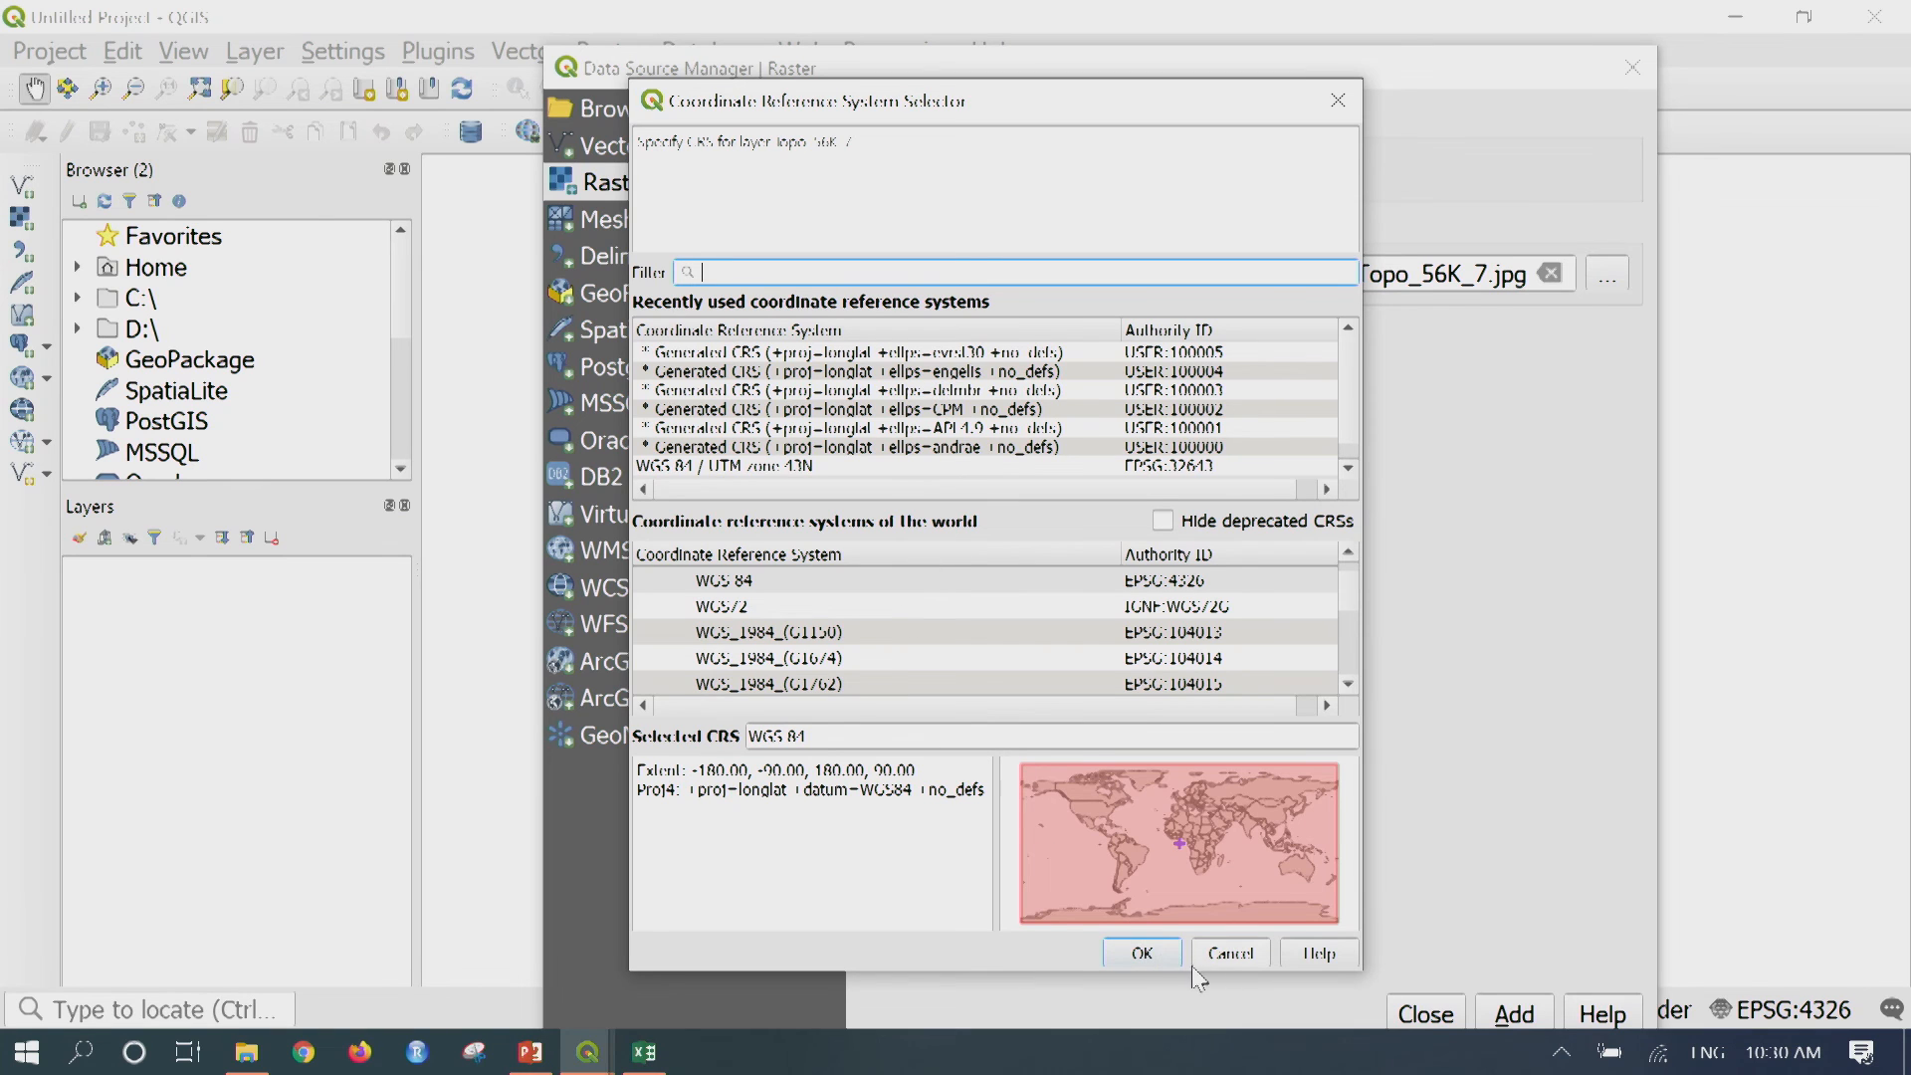
left_click(1233, 955)
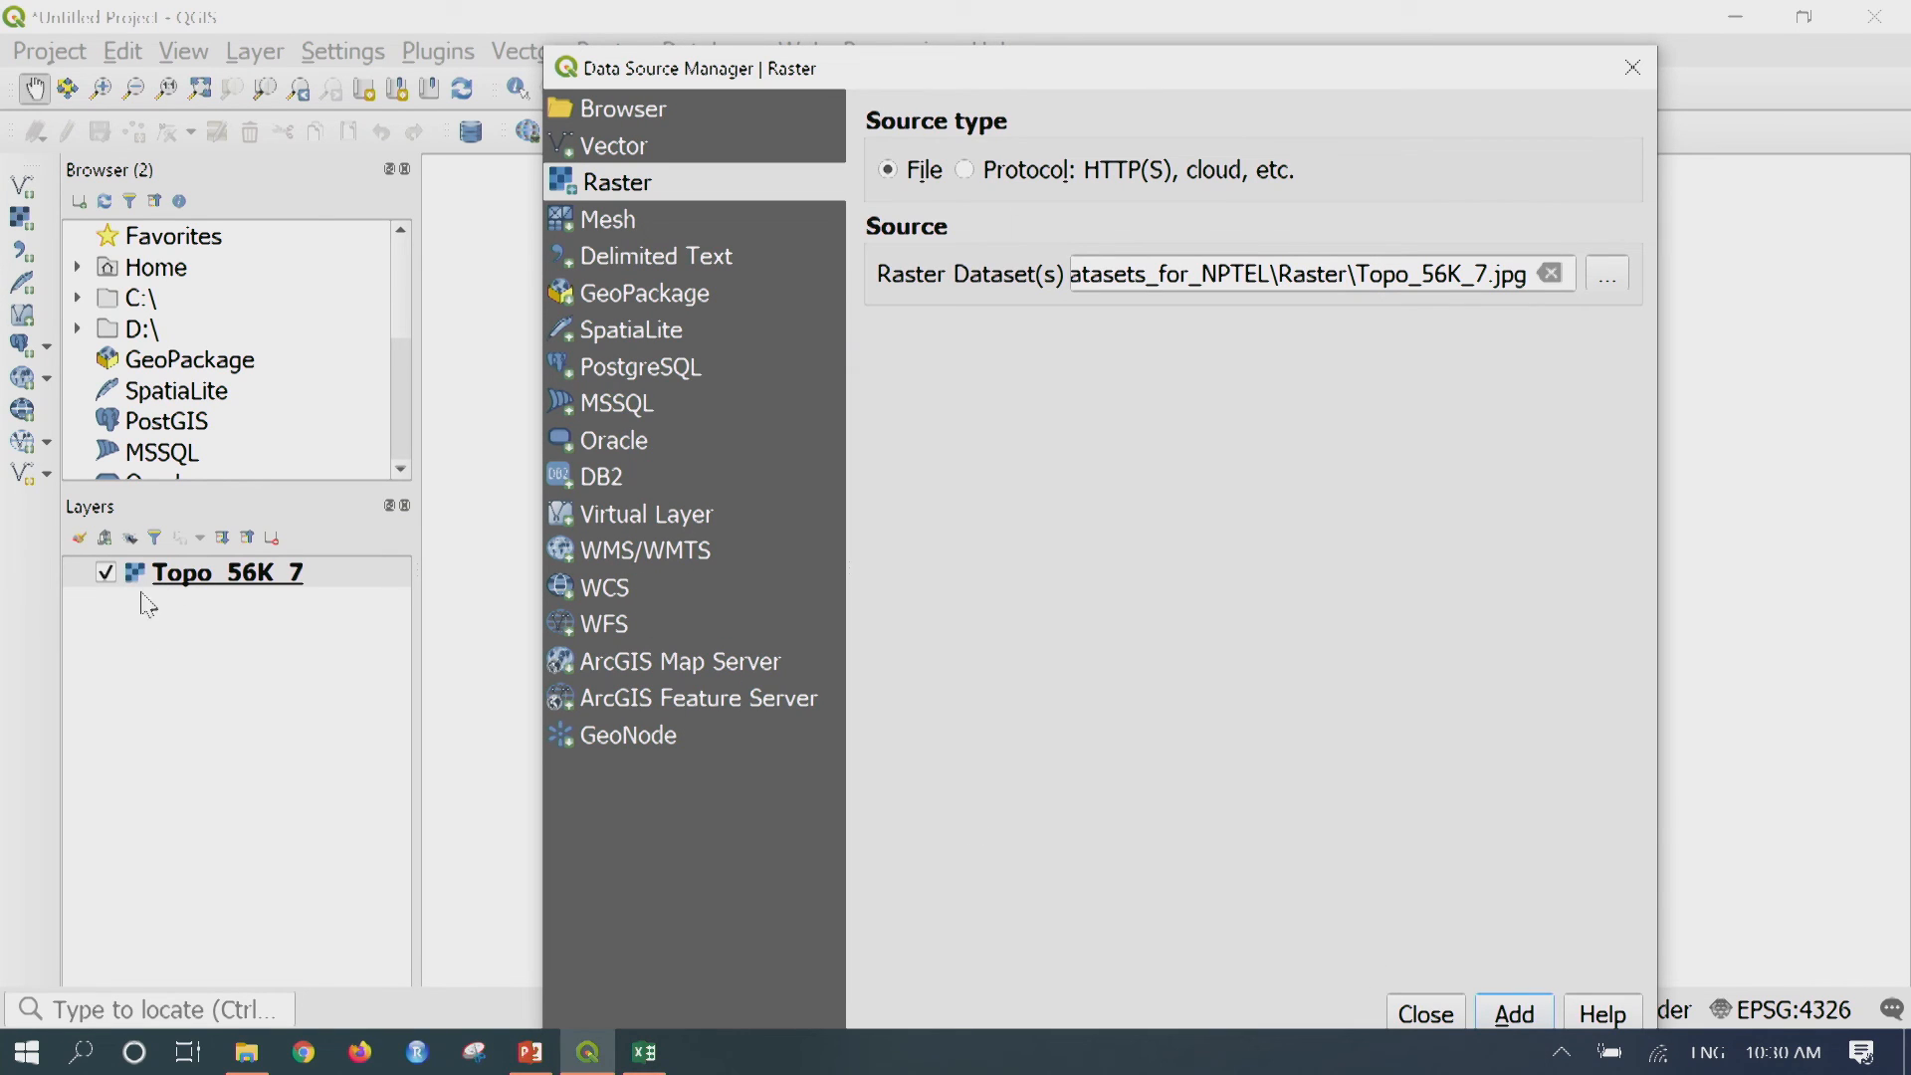
left_click(1630, 66)
scroll(1135, 350, "up", 1)
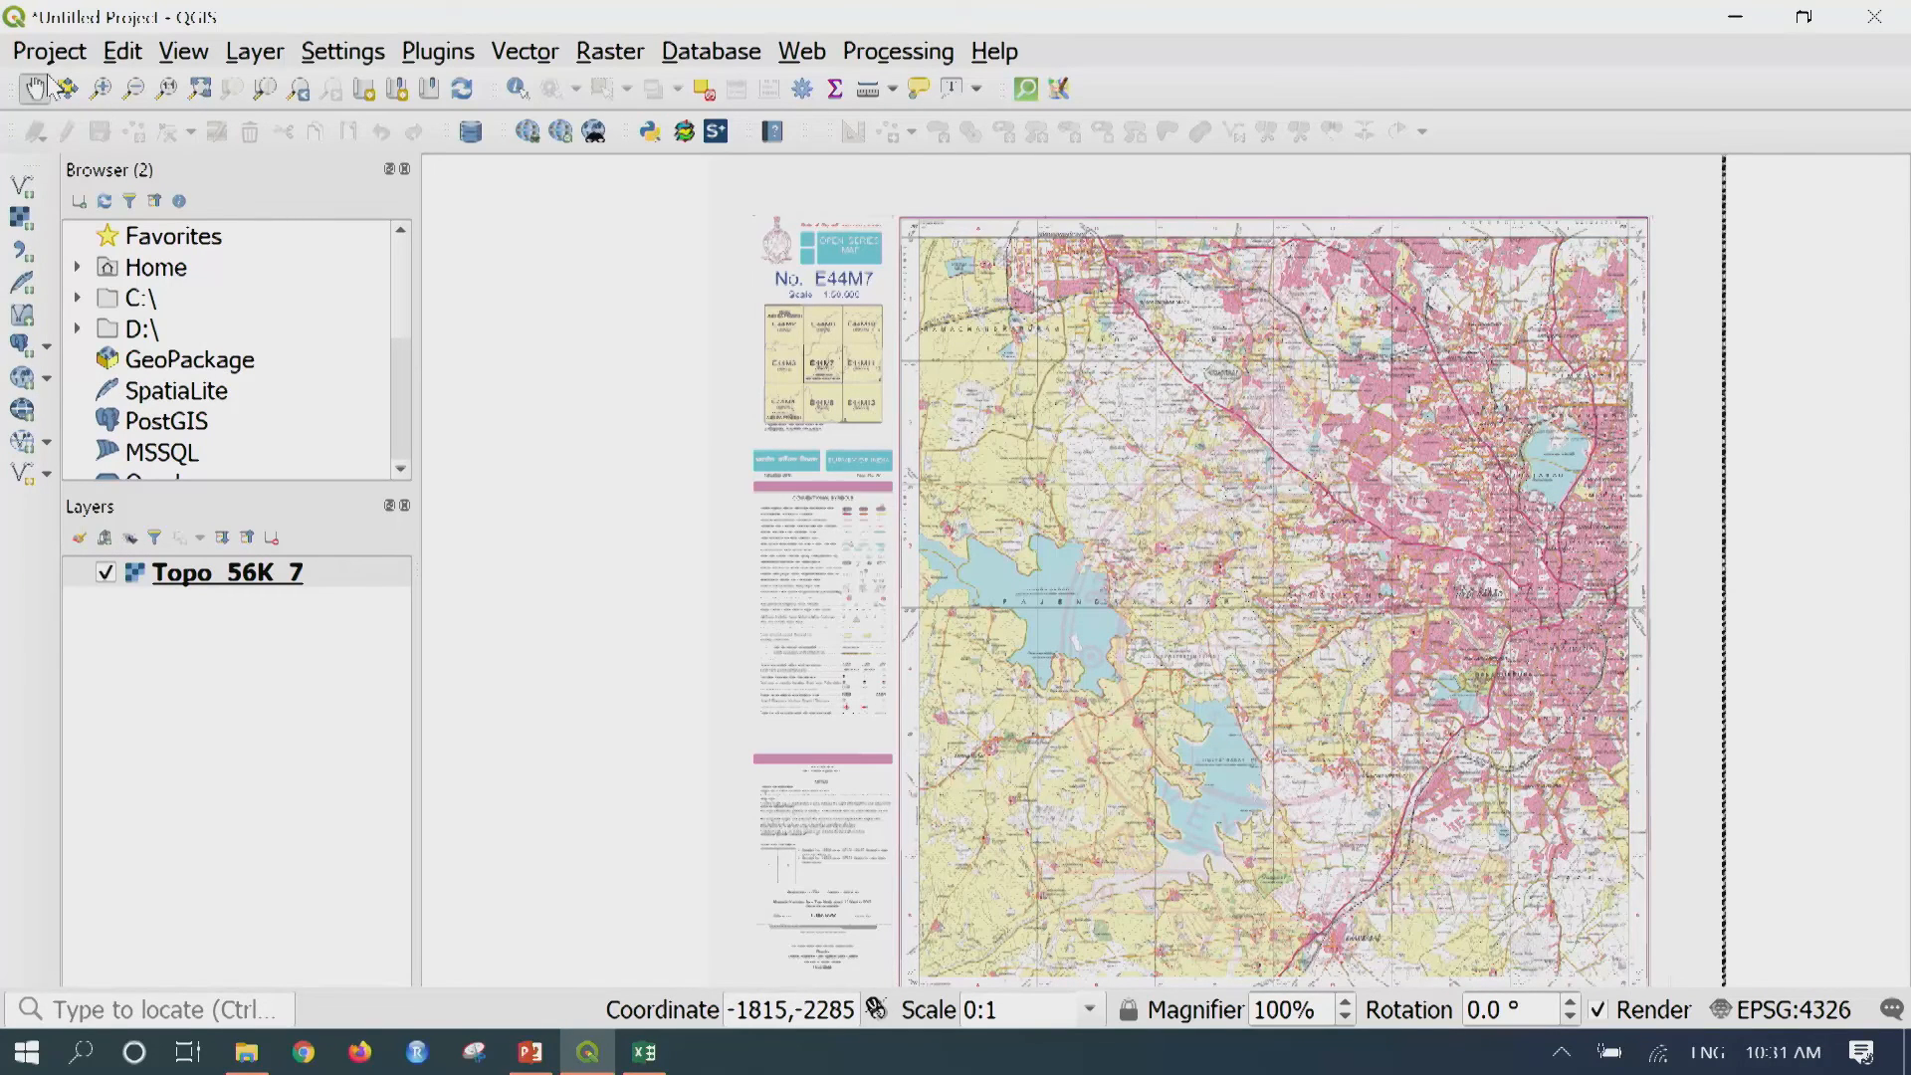
left_click(219, 580)
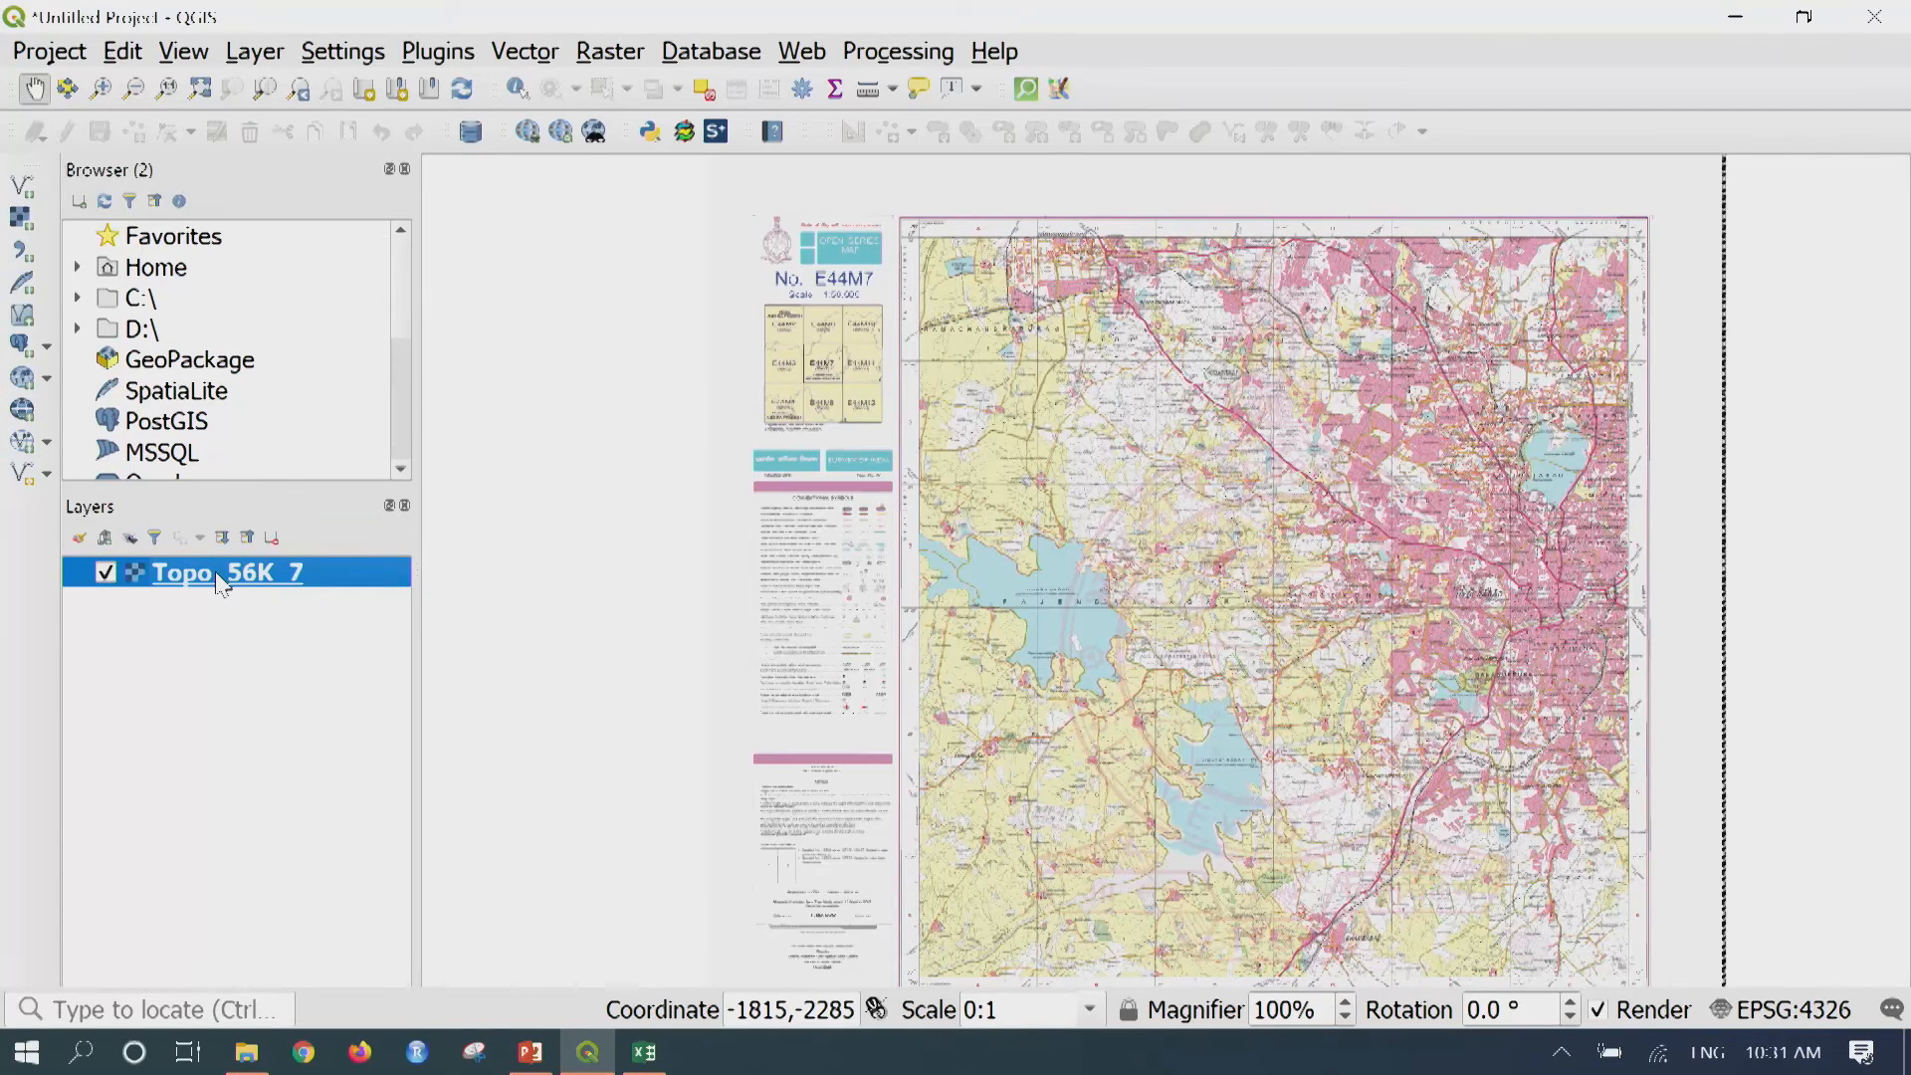
Start another blank project, discarding the one with the Topo_56K_7 raster
left_click(56, 58)
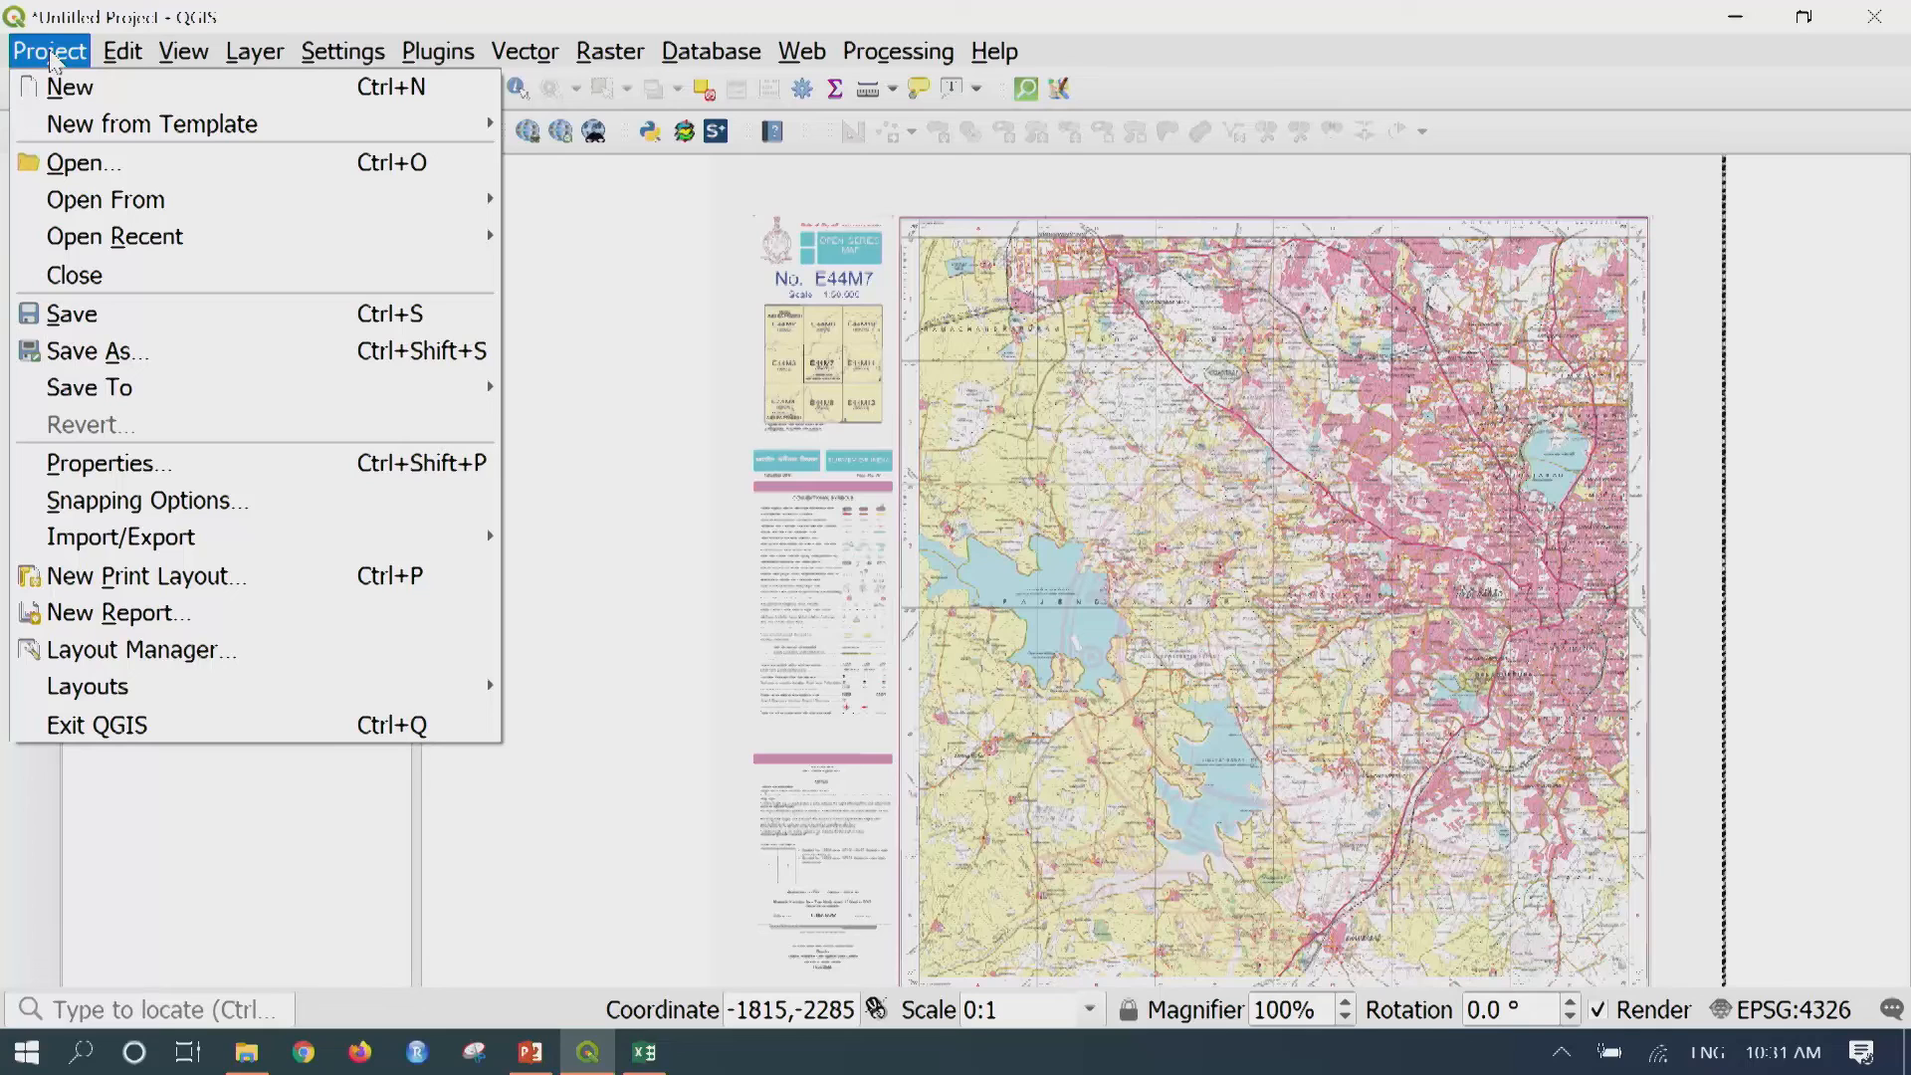
left_click(68, 87)
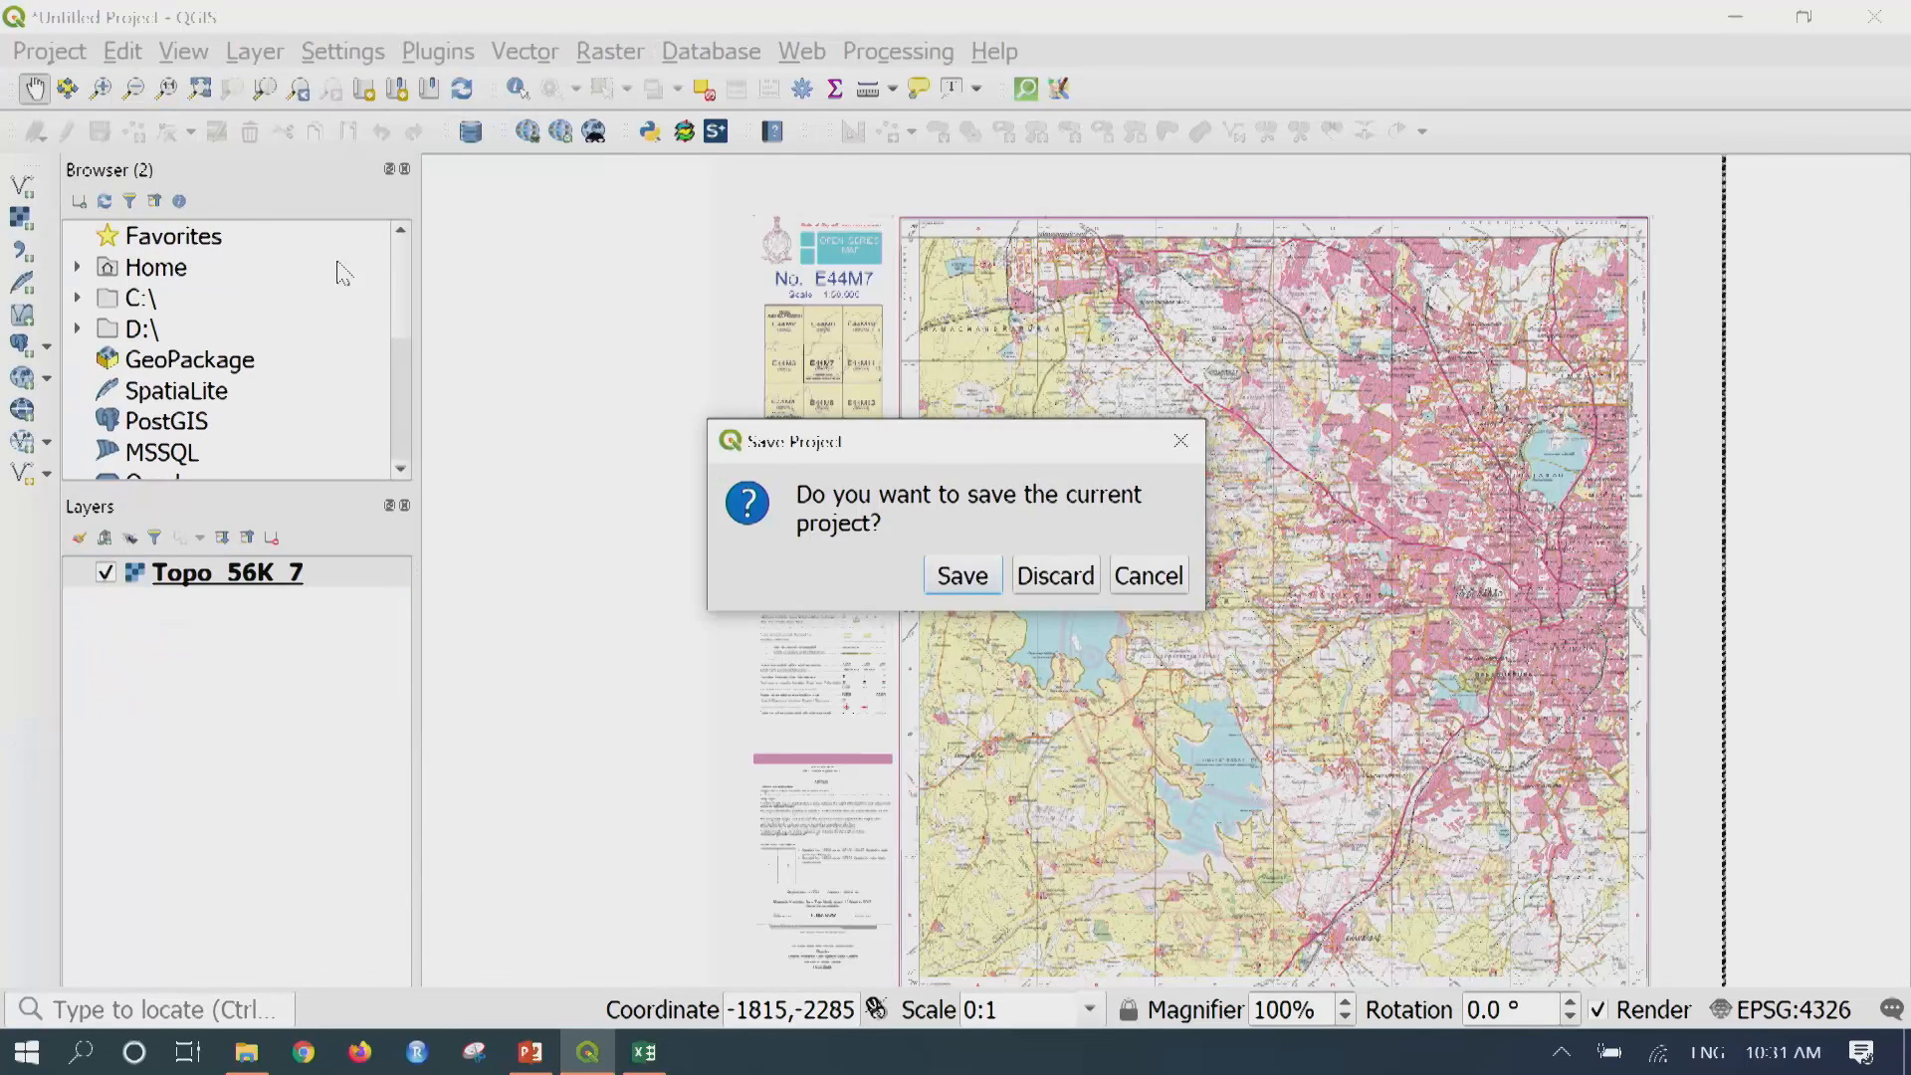
left_click(1046, 582)
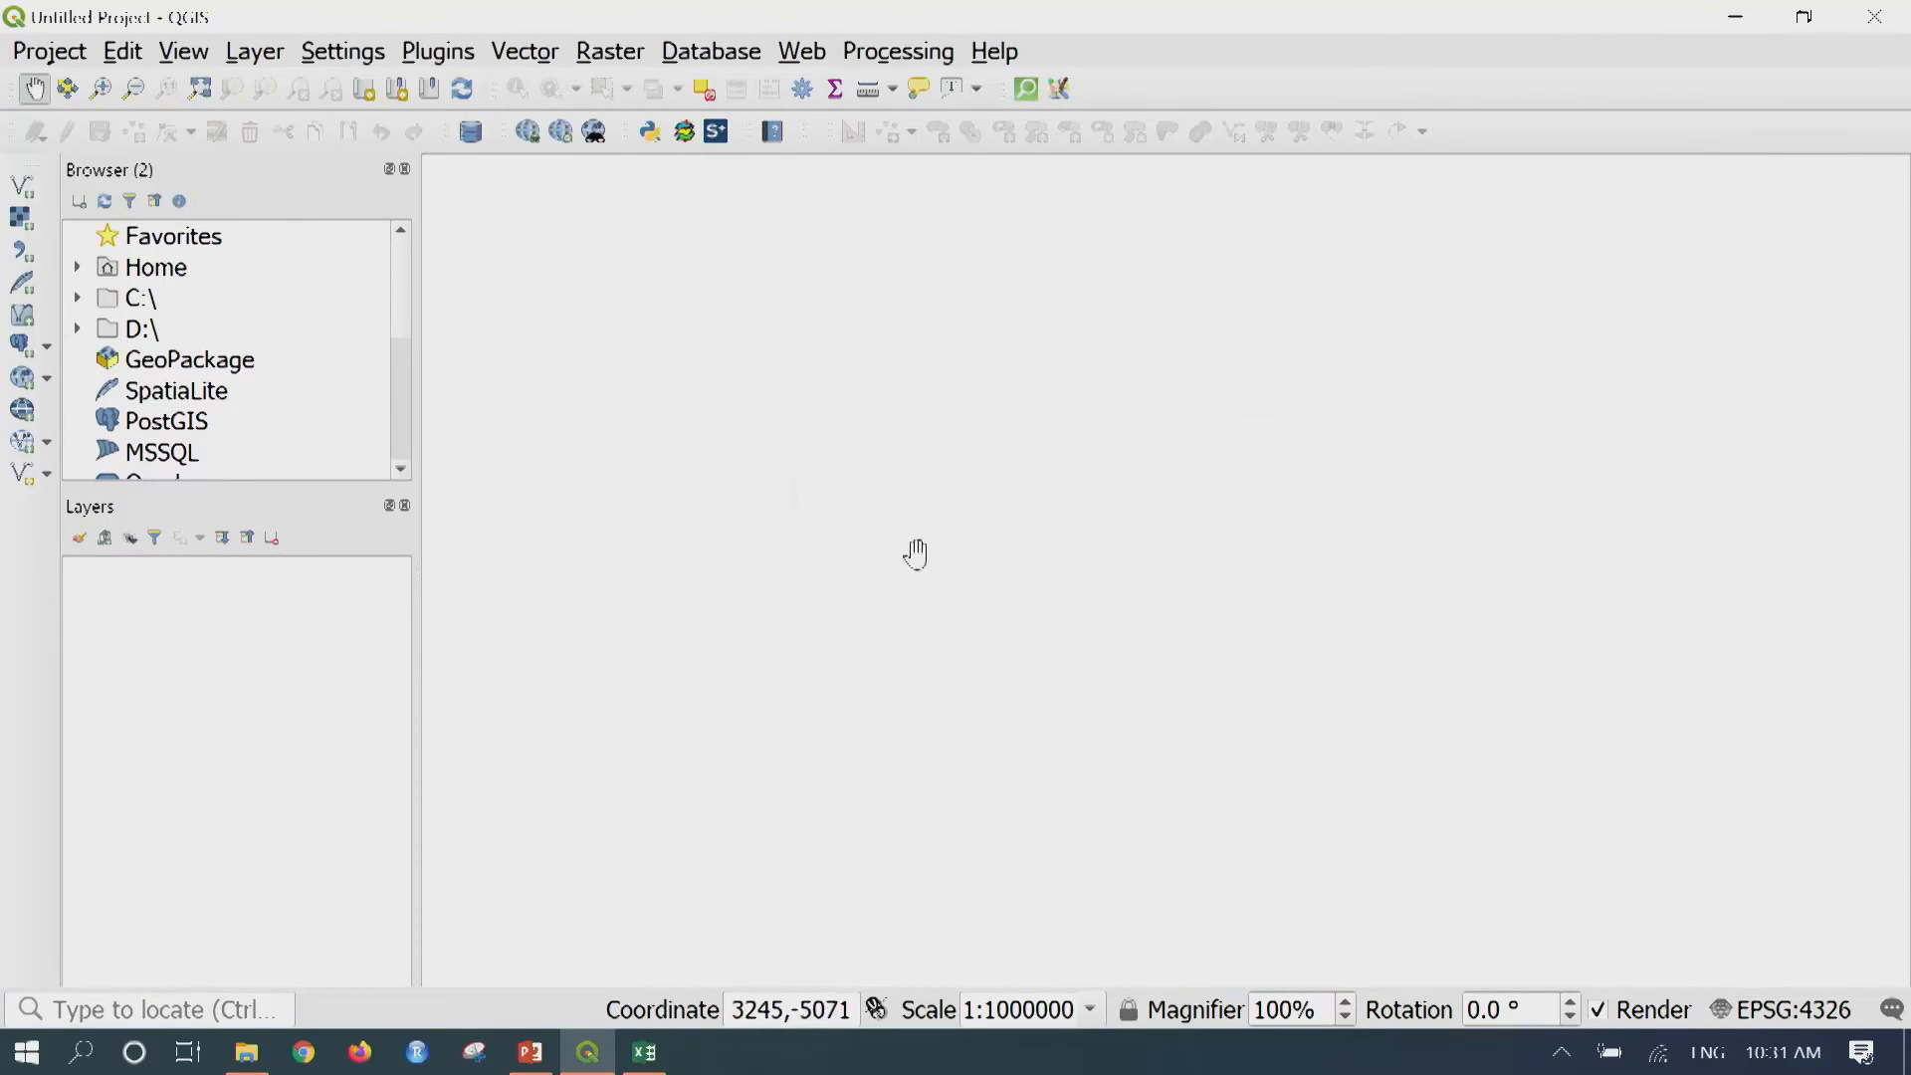
Open the Add Vector Layer settings and choose Rainfall.shp from the Datasets_for_NPTEL Vector folder as the vector dataset
left_click(256, 54)
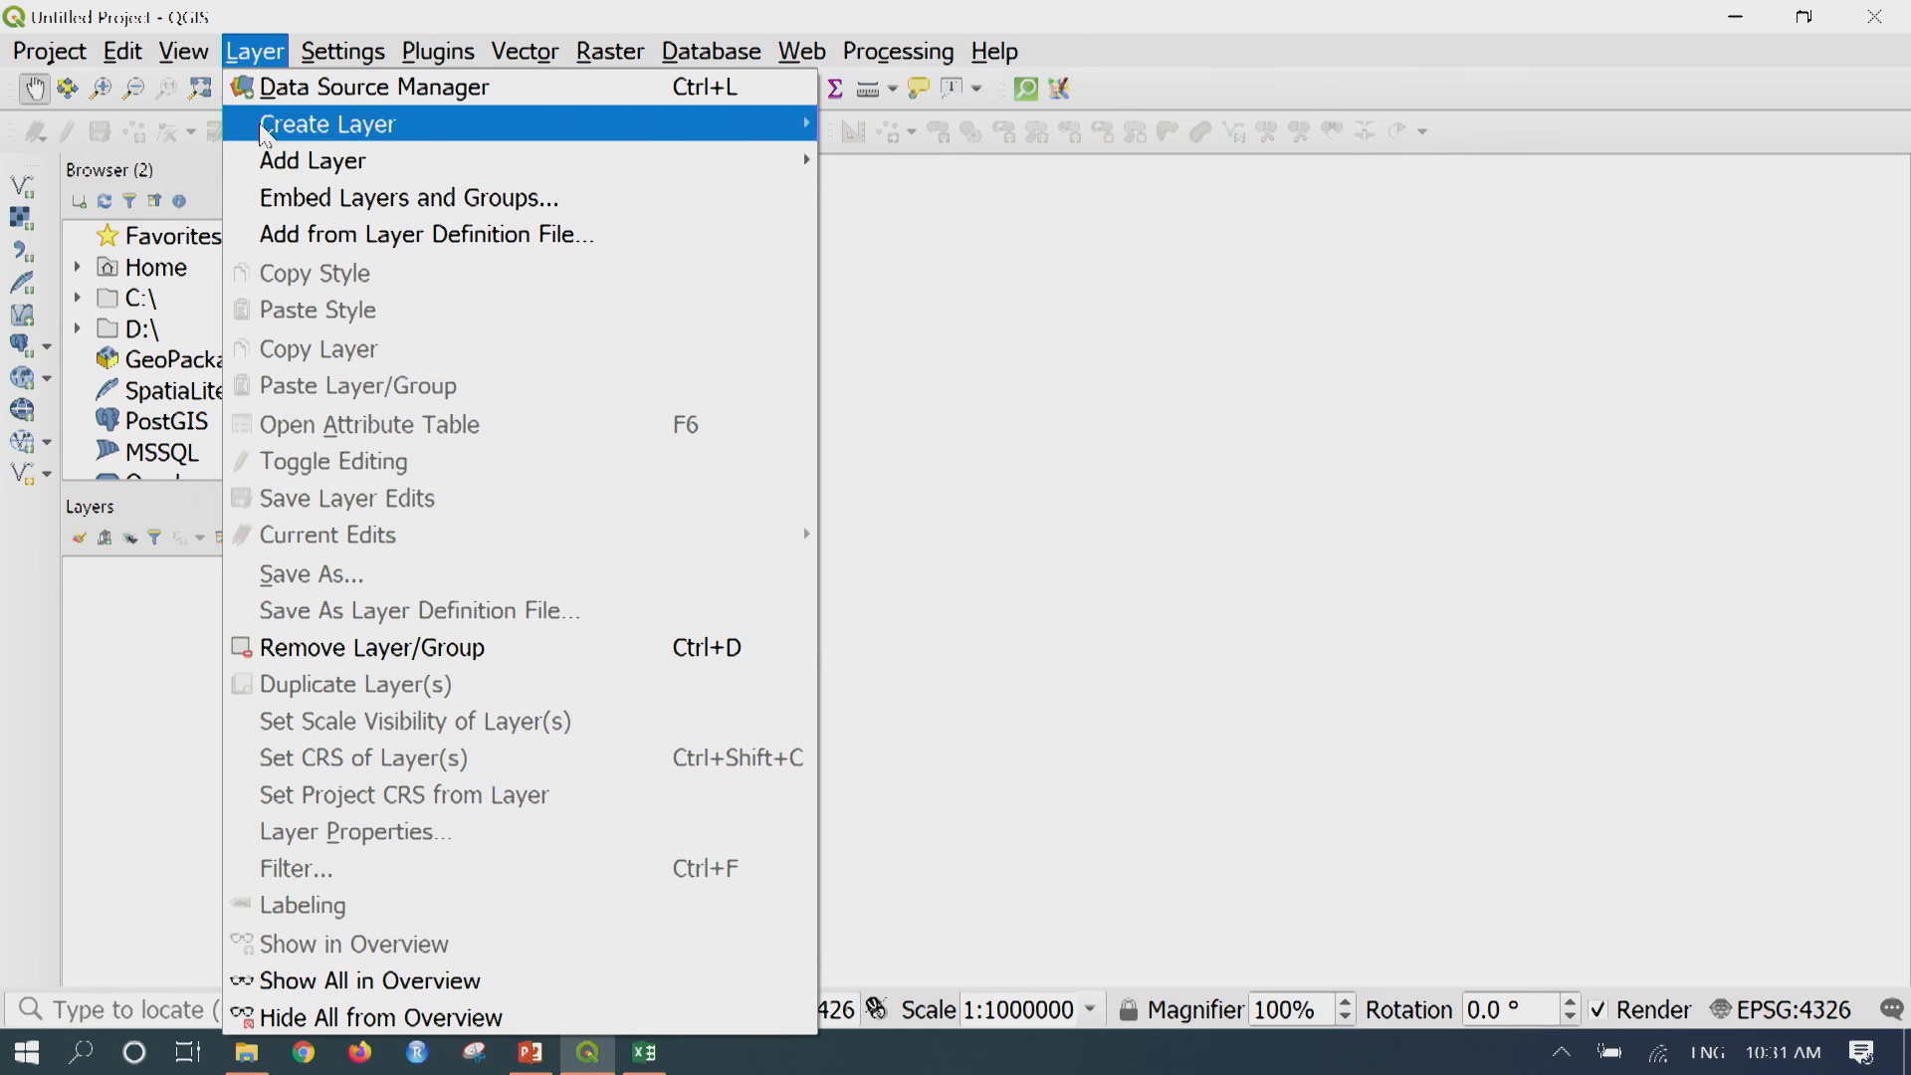
mouse_move(279, 161)
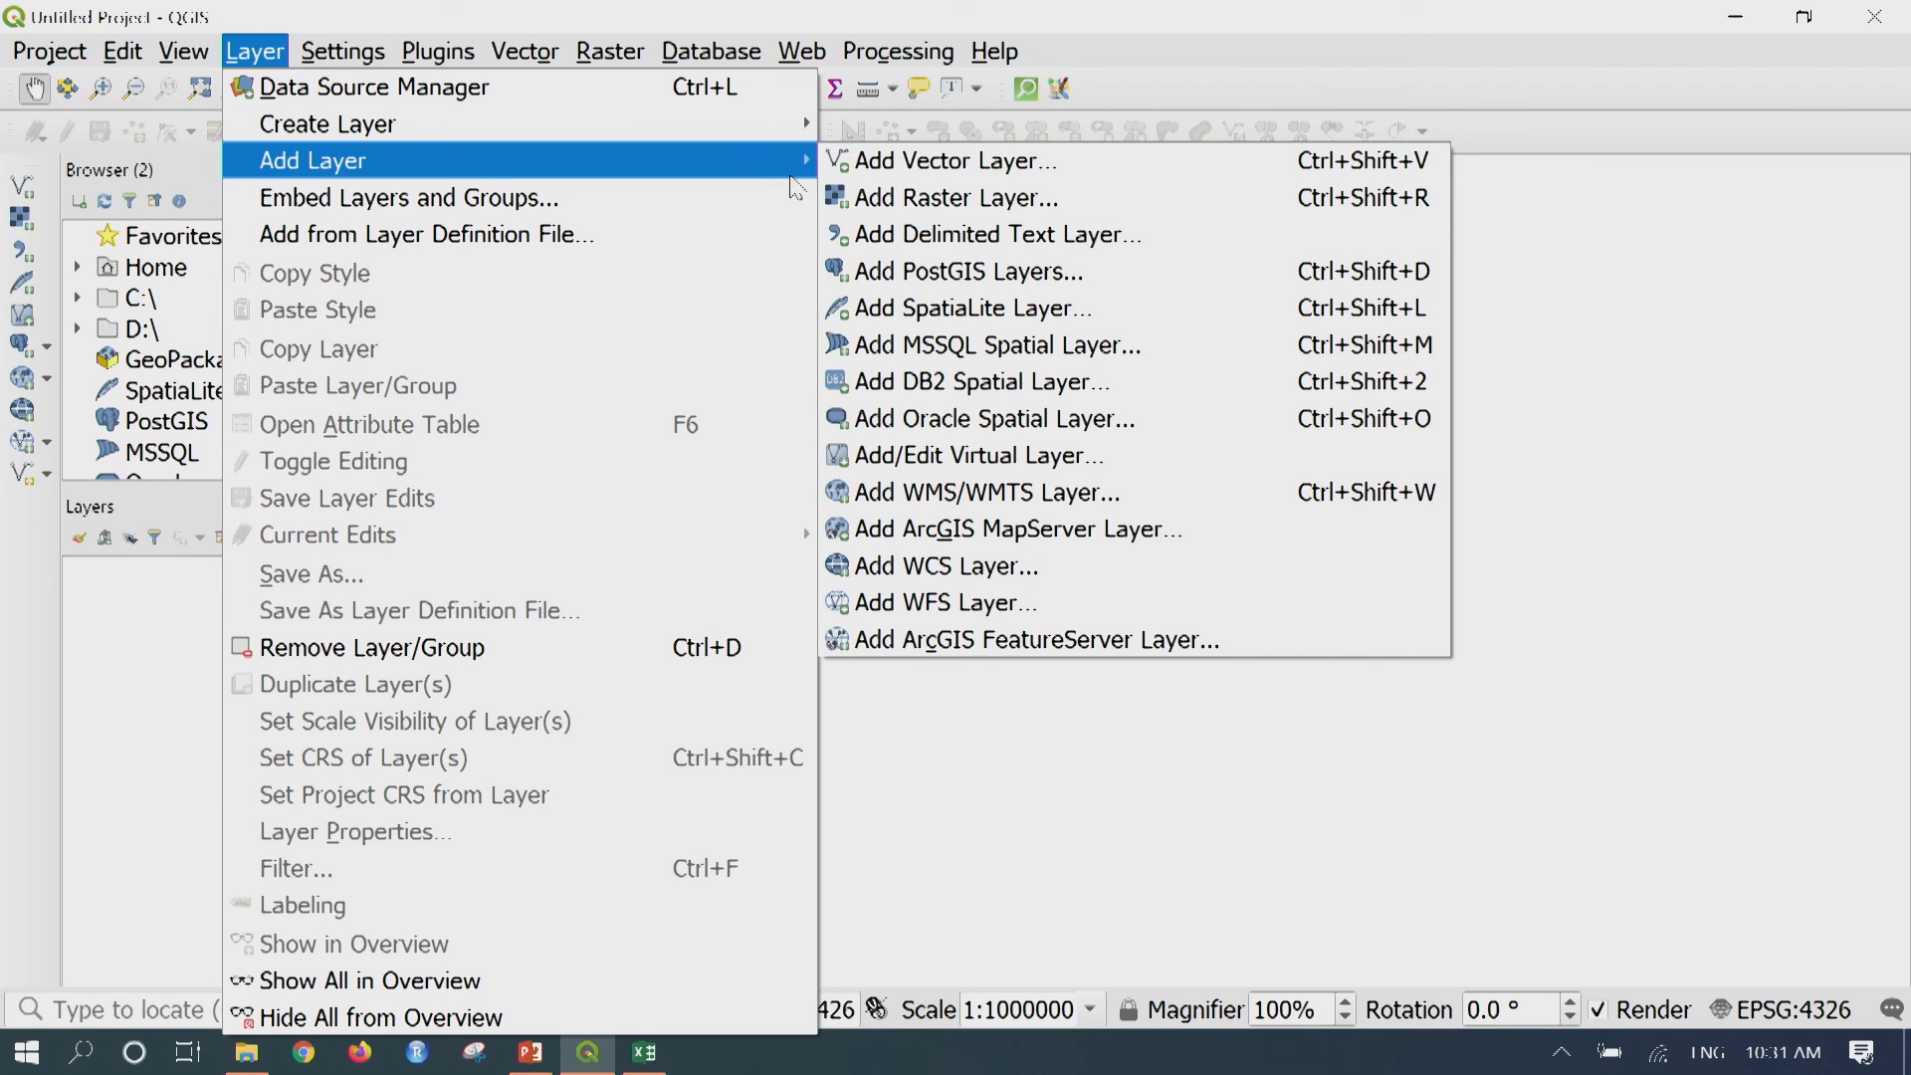
left_click(946, 162)
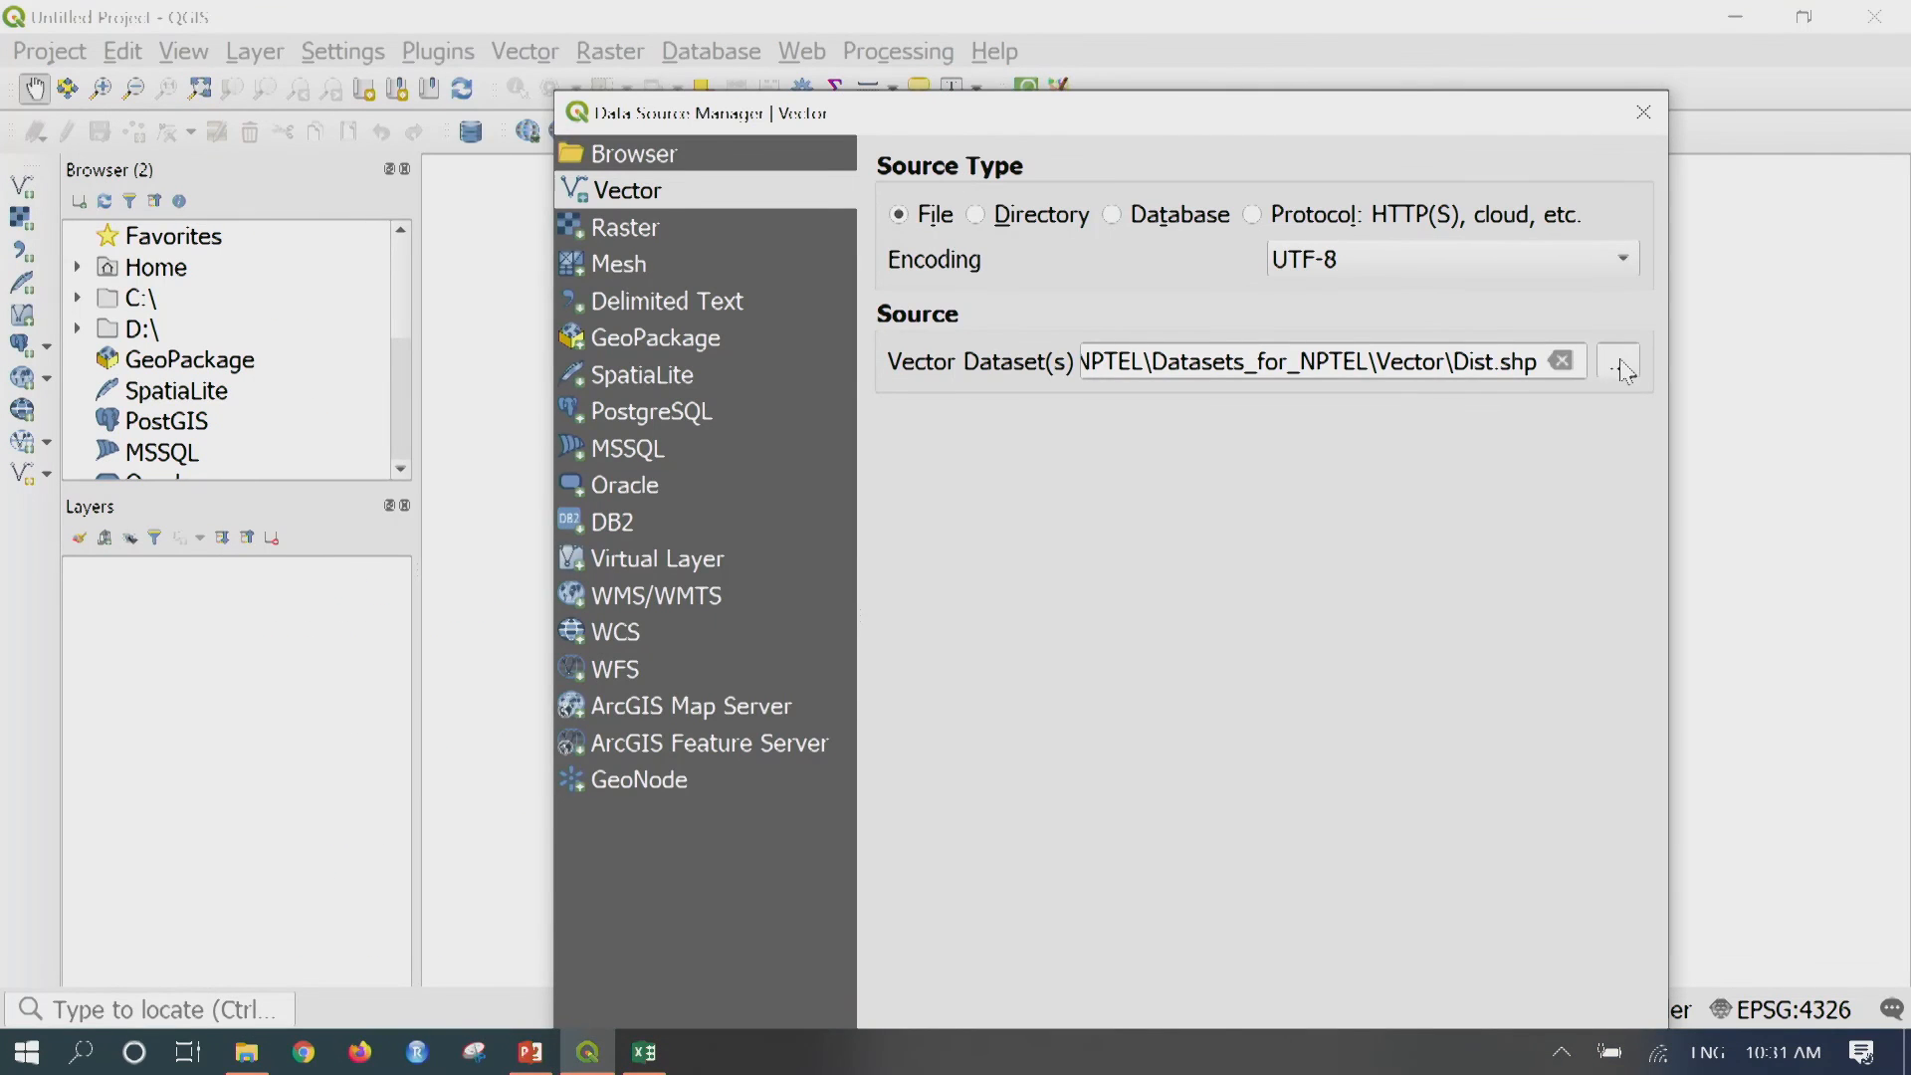
left_click(1618, 364)
scroll(1025, 734, "down", 10)
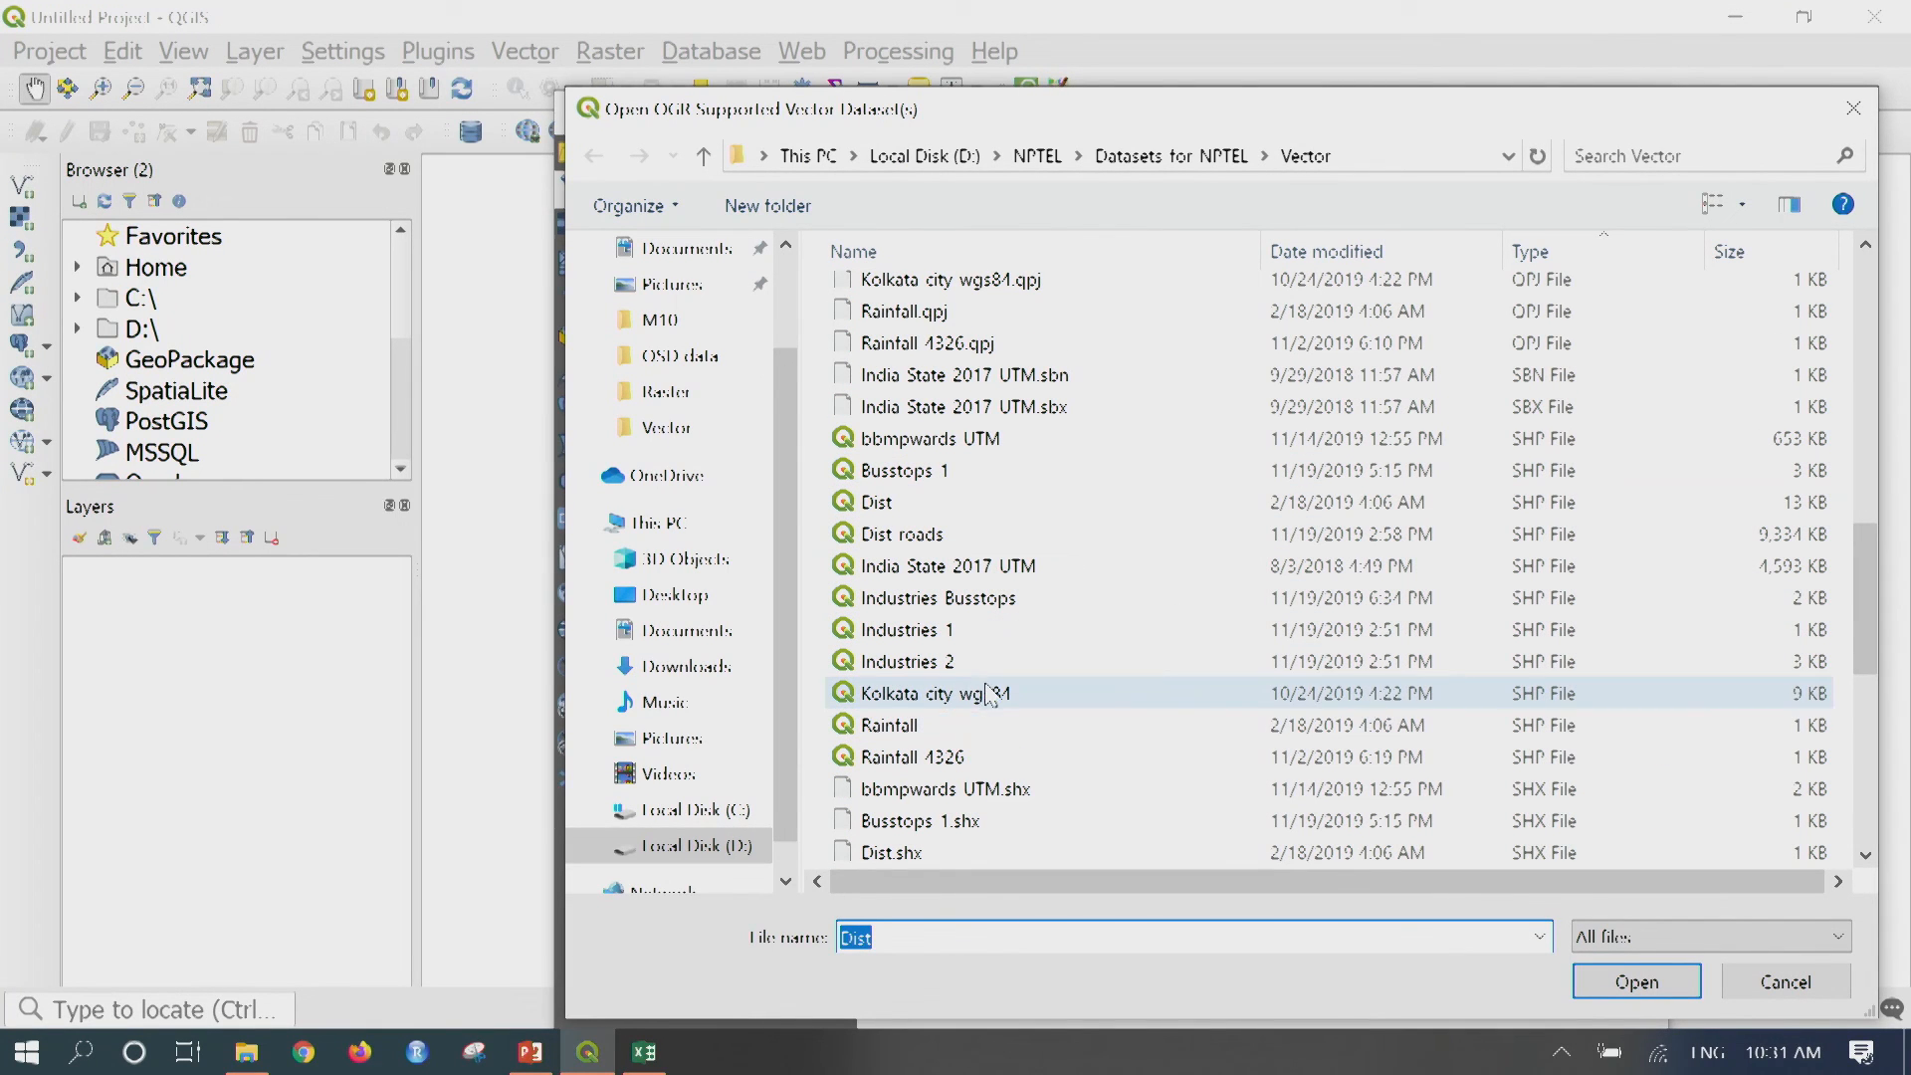
left_click(945, 729)
left_click(1657, 985)
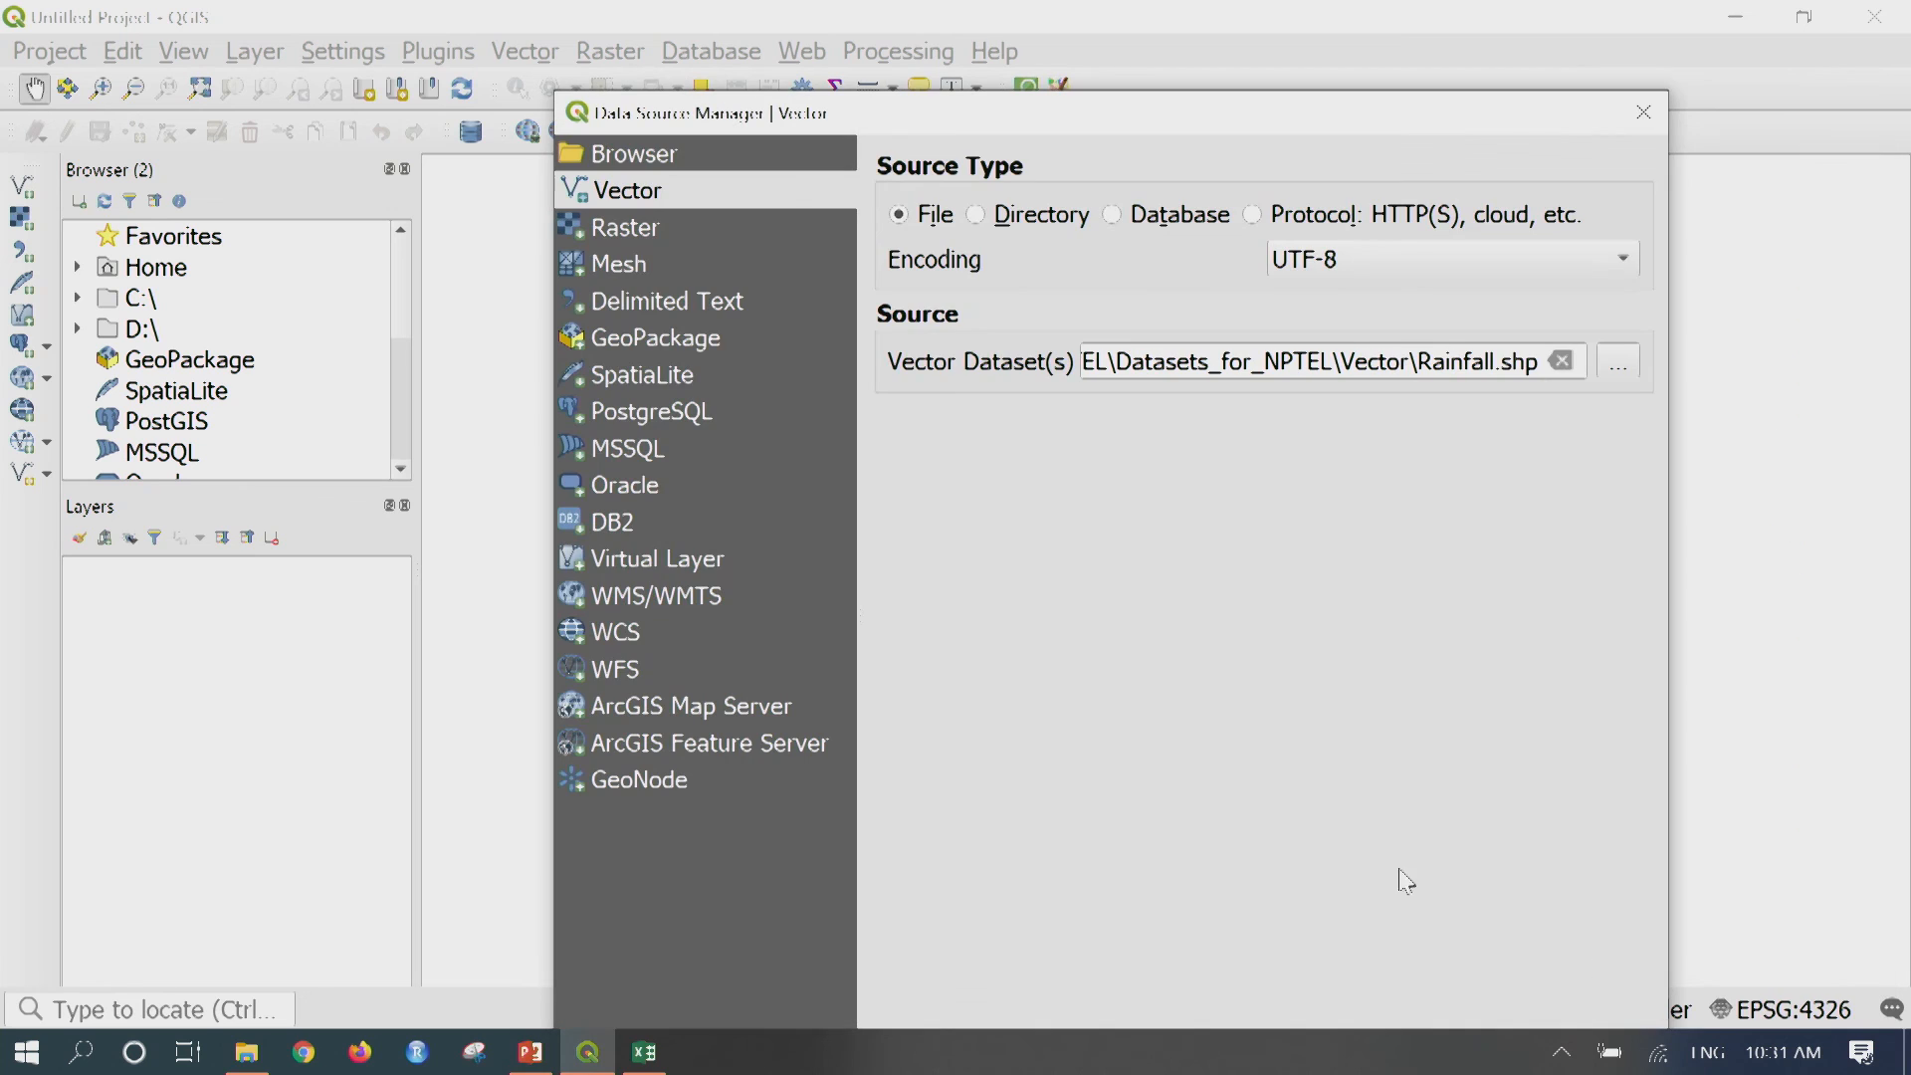
Add the Rainfall shapefile to the map and close the Data Source Manager
left_click_drag(1429, 120, 1376, 12)
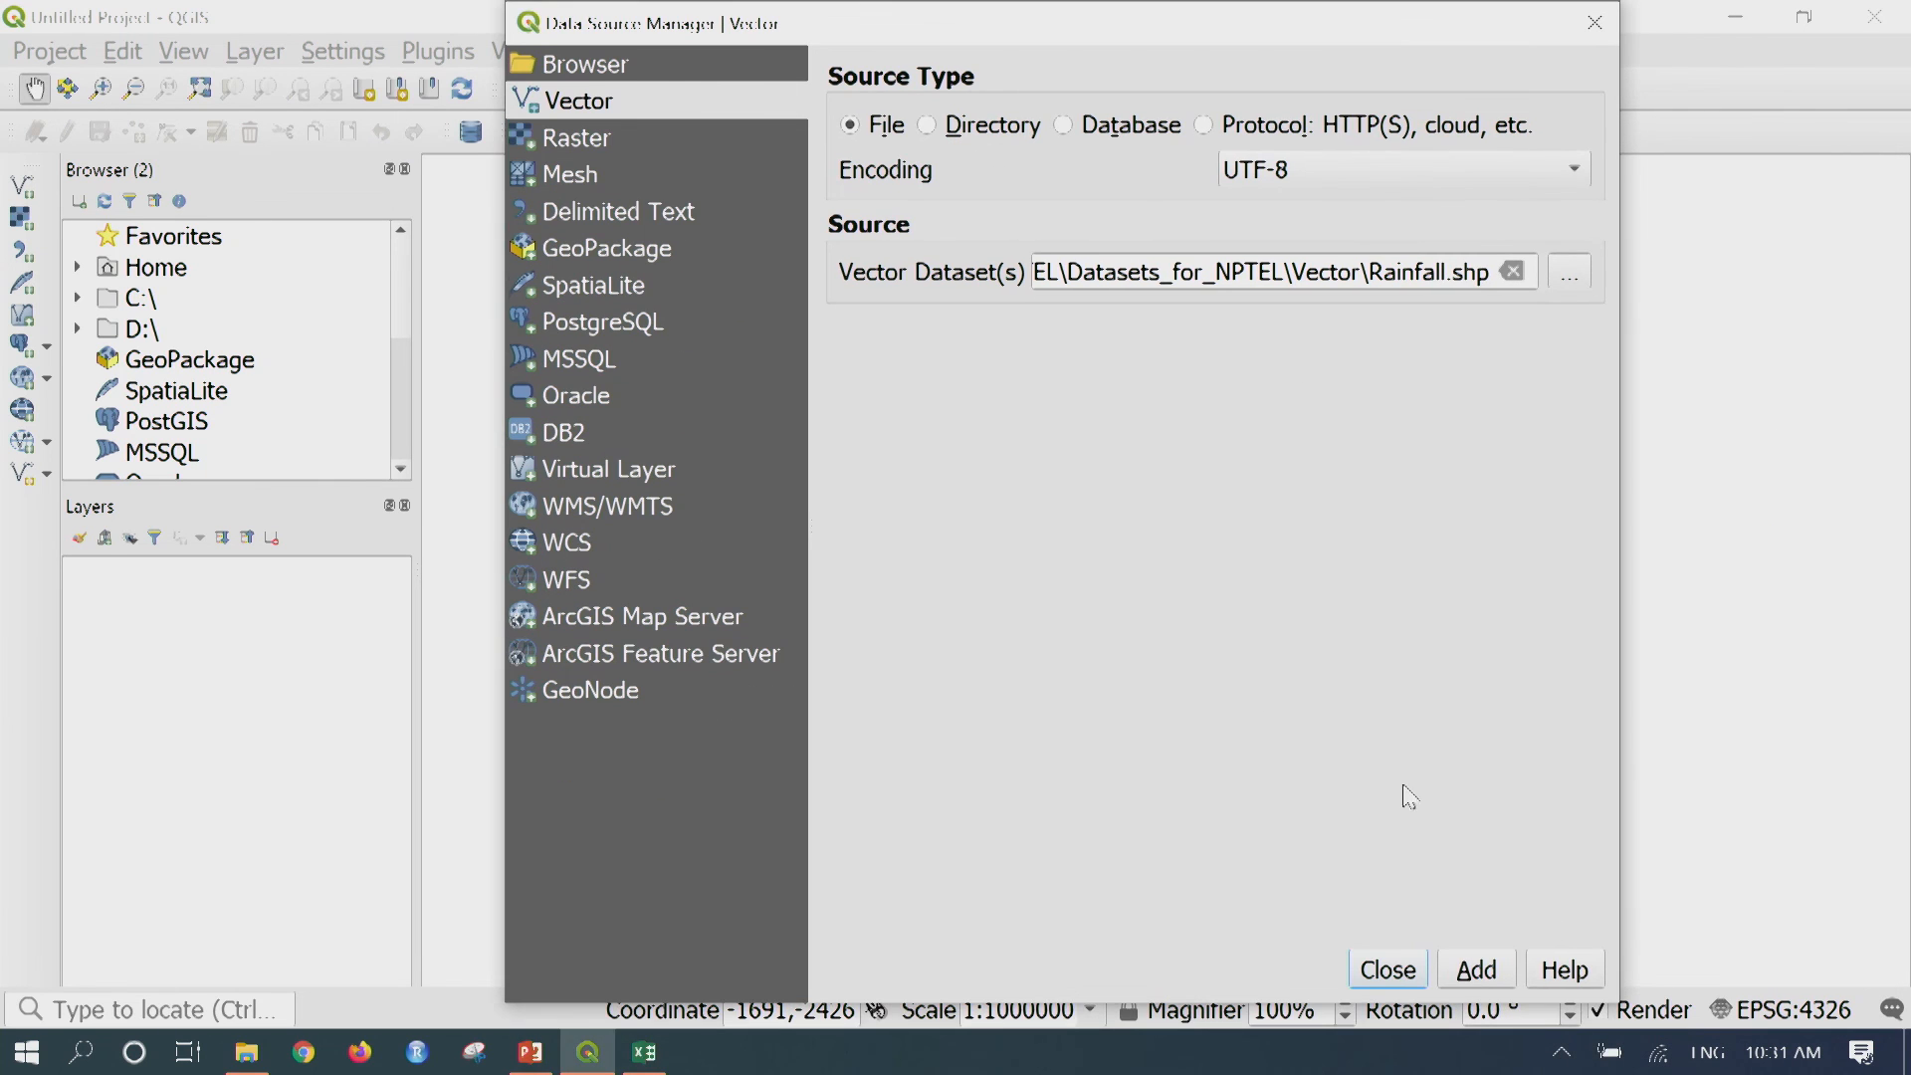
left_click(1476, 975)
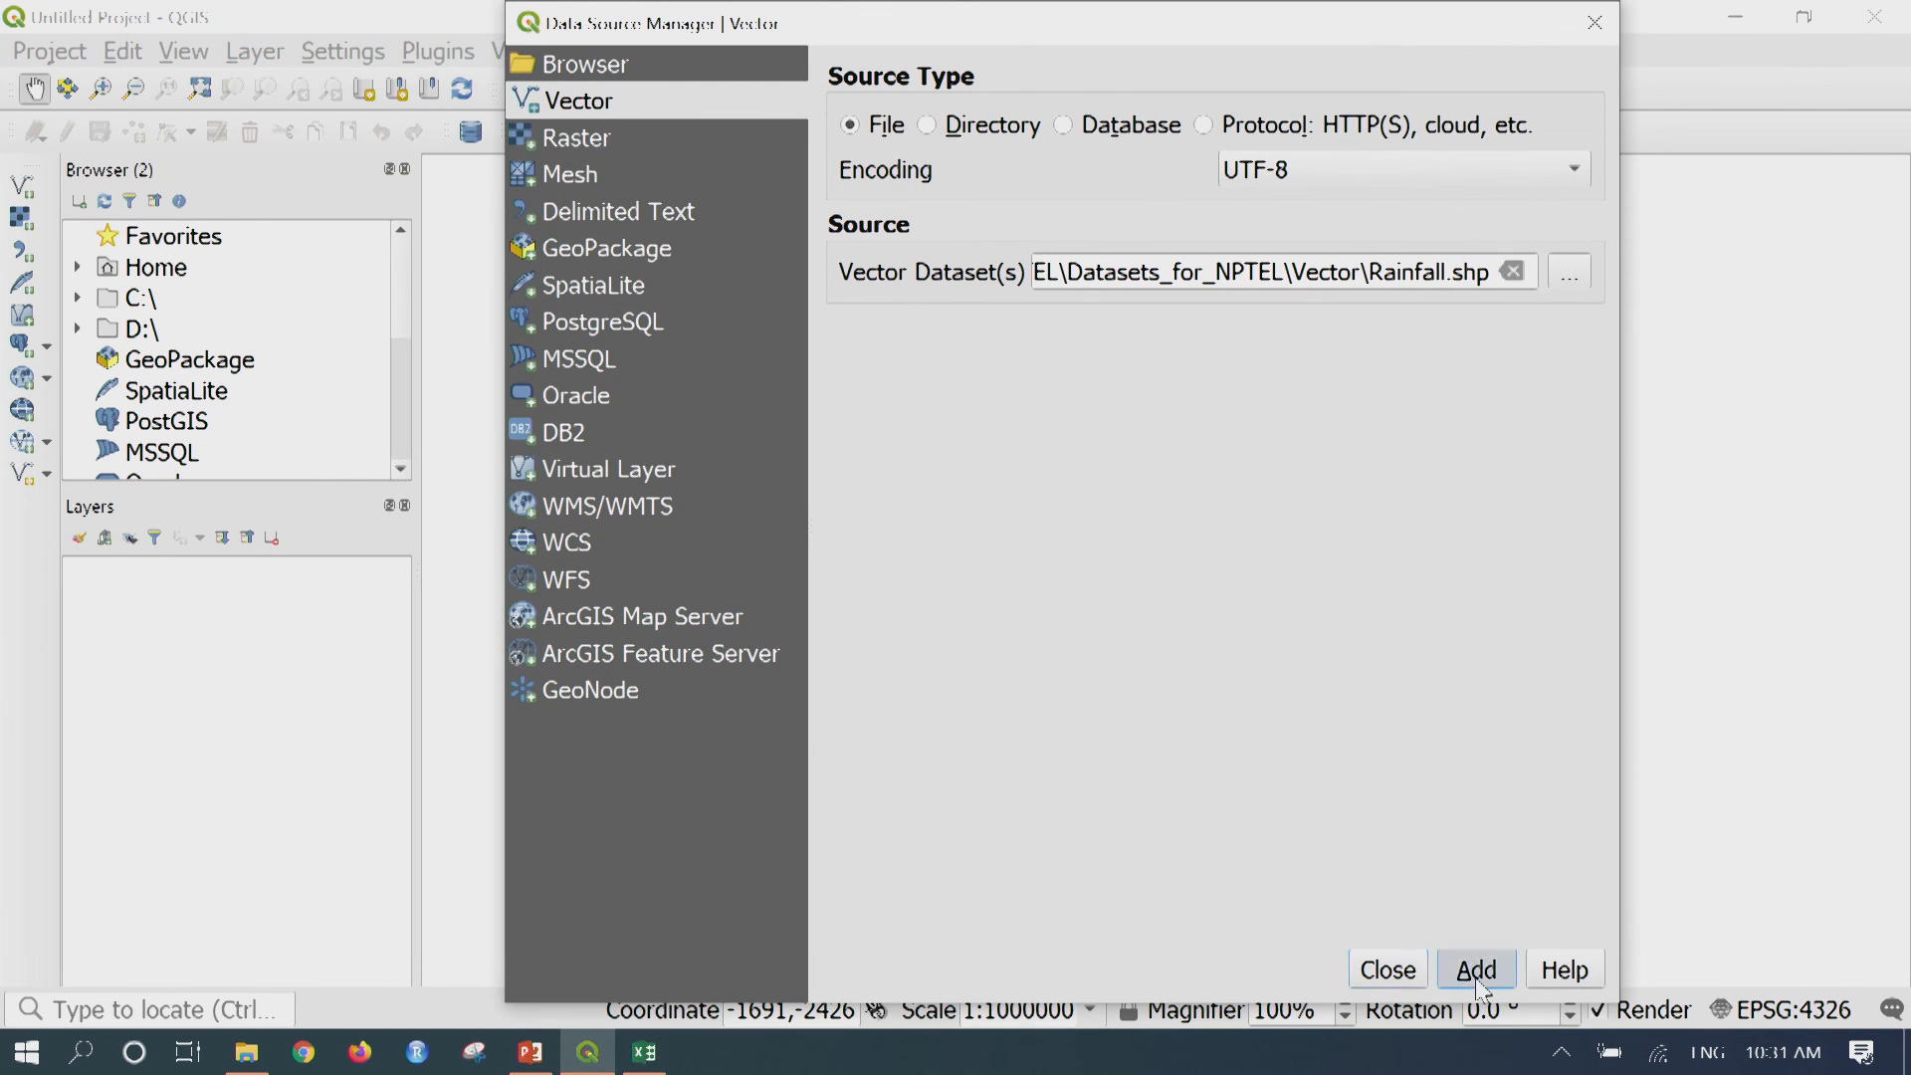
left_click(1390, 968)
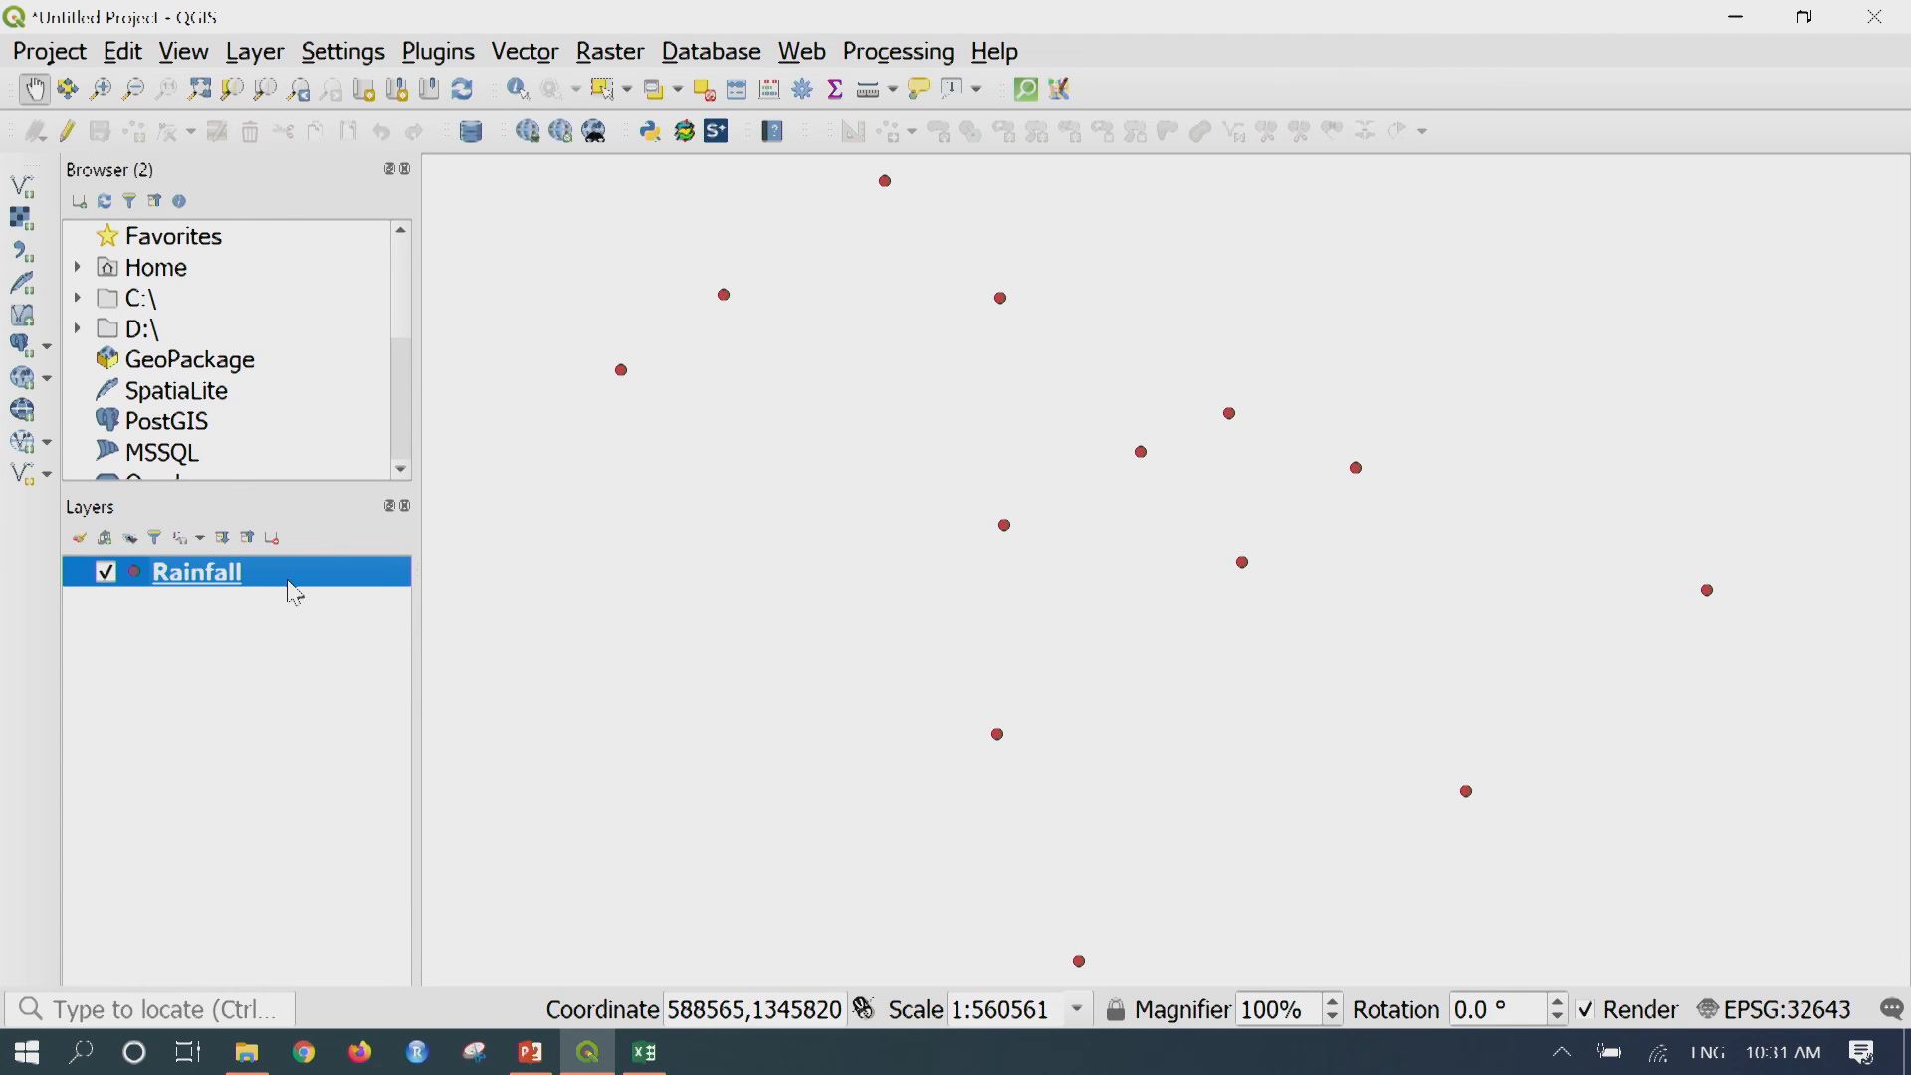
Start exporting the Rainfall layer's features, review the available output formats, and keep ESRI Shapefile
mouse_move(295, 593)
right_click(338, 585)
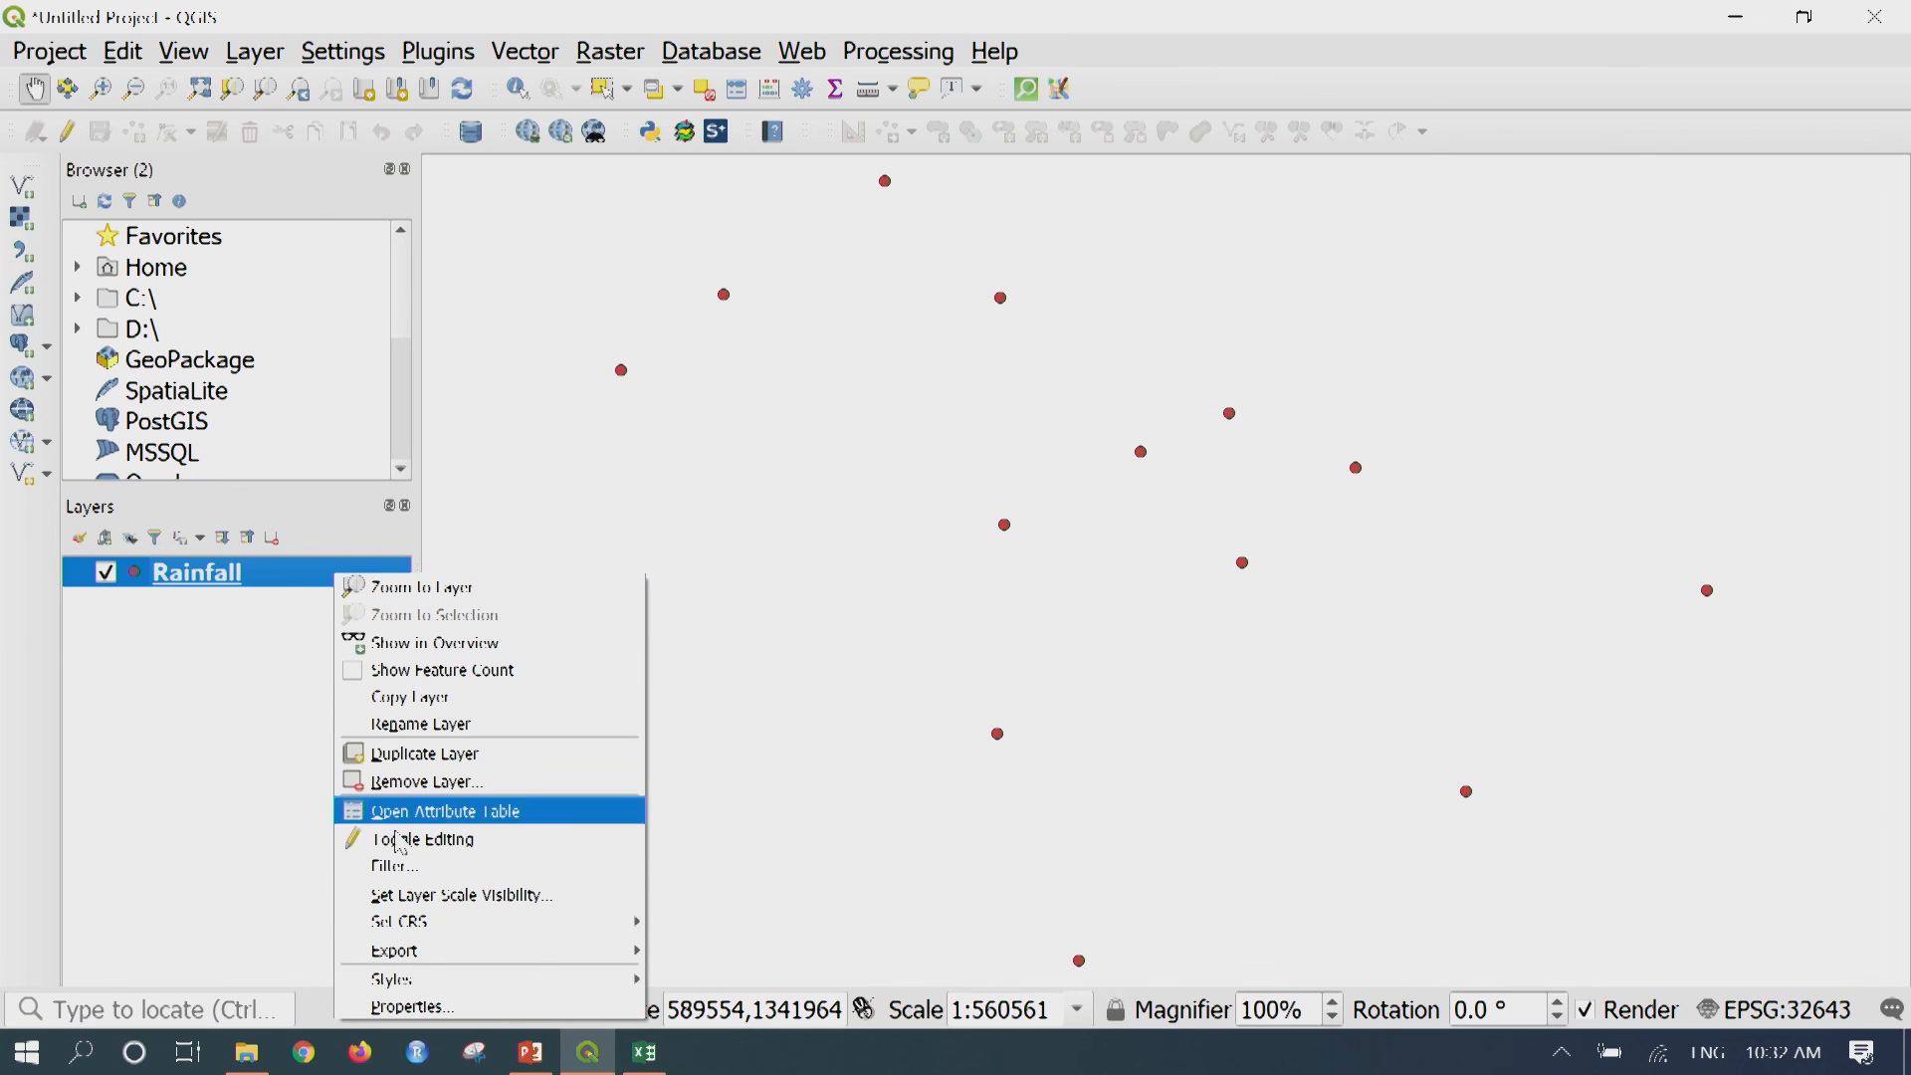
mouse_move(447, 953)
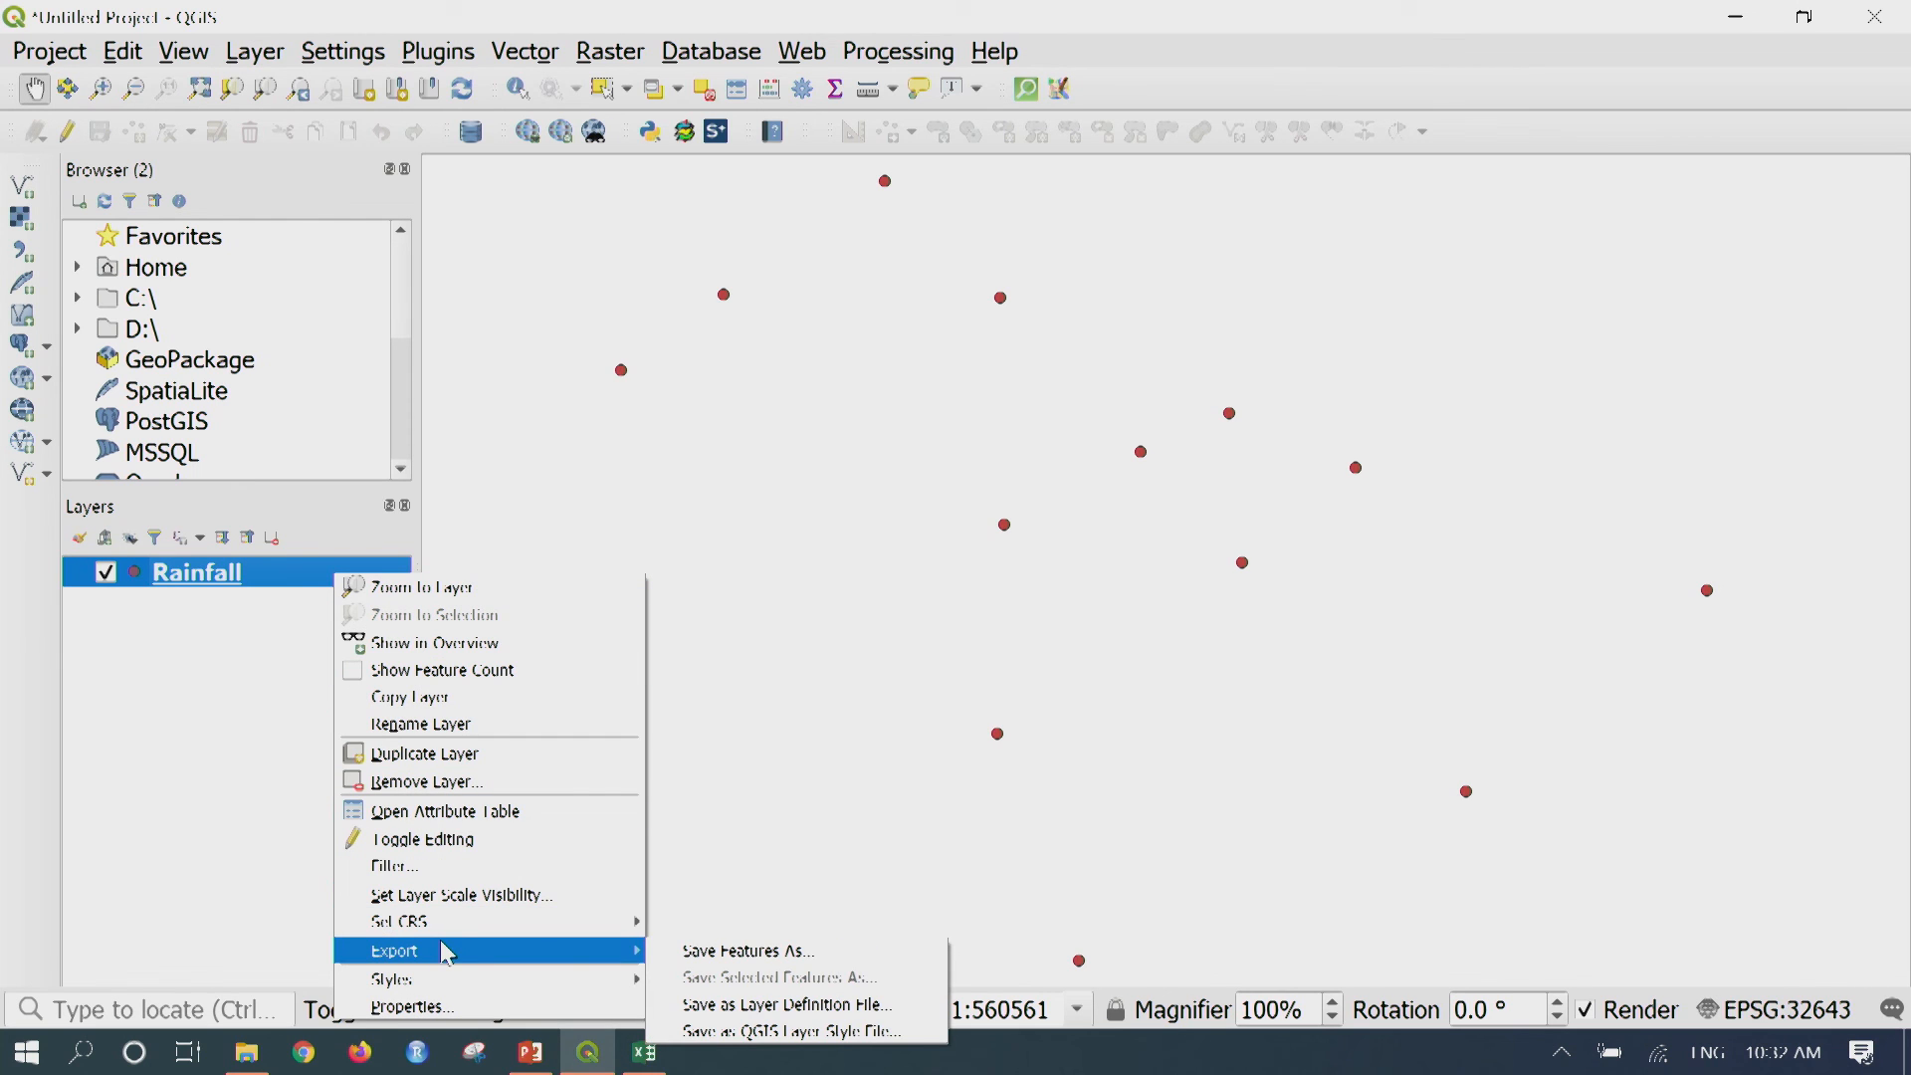
left_click(816, 963)
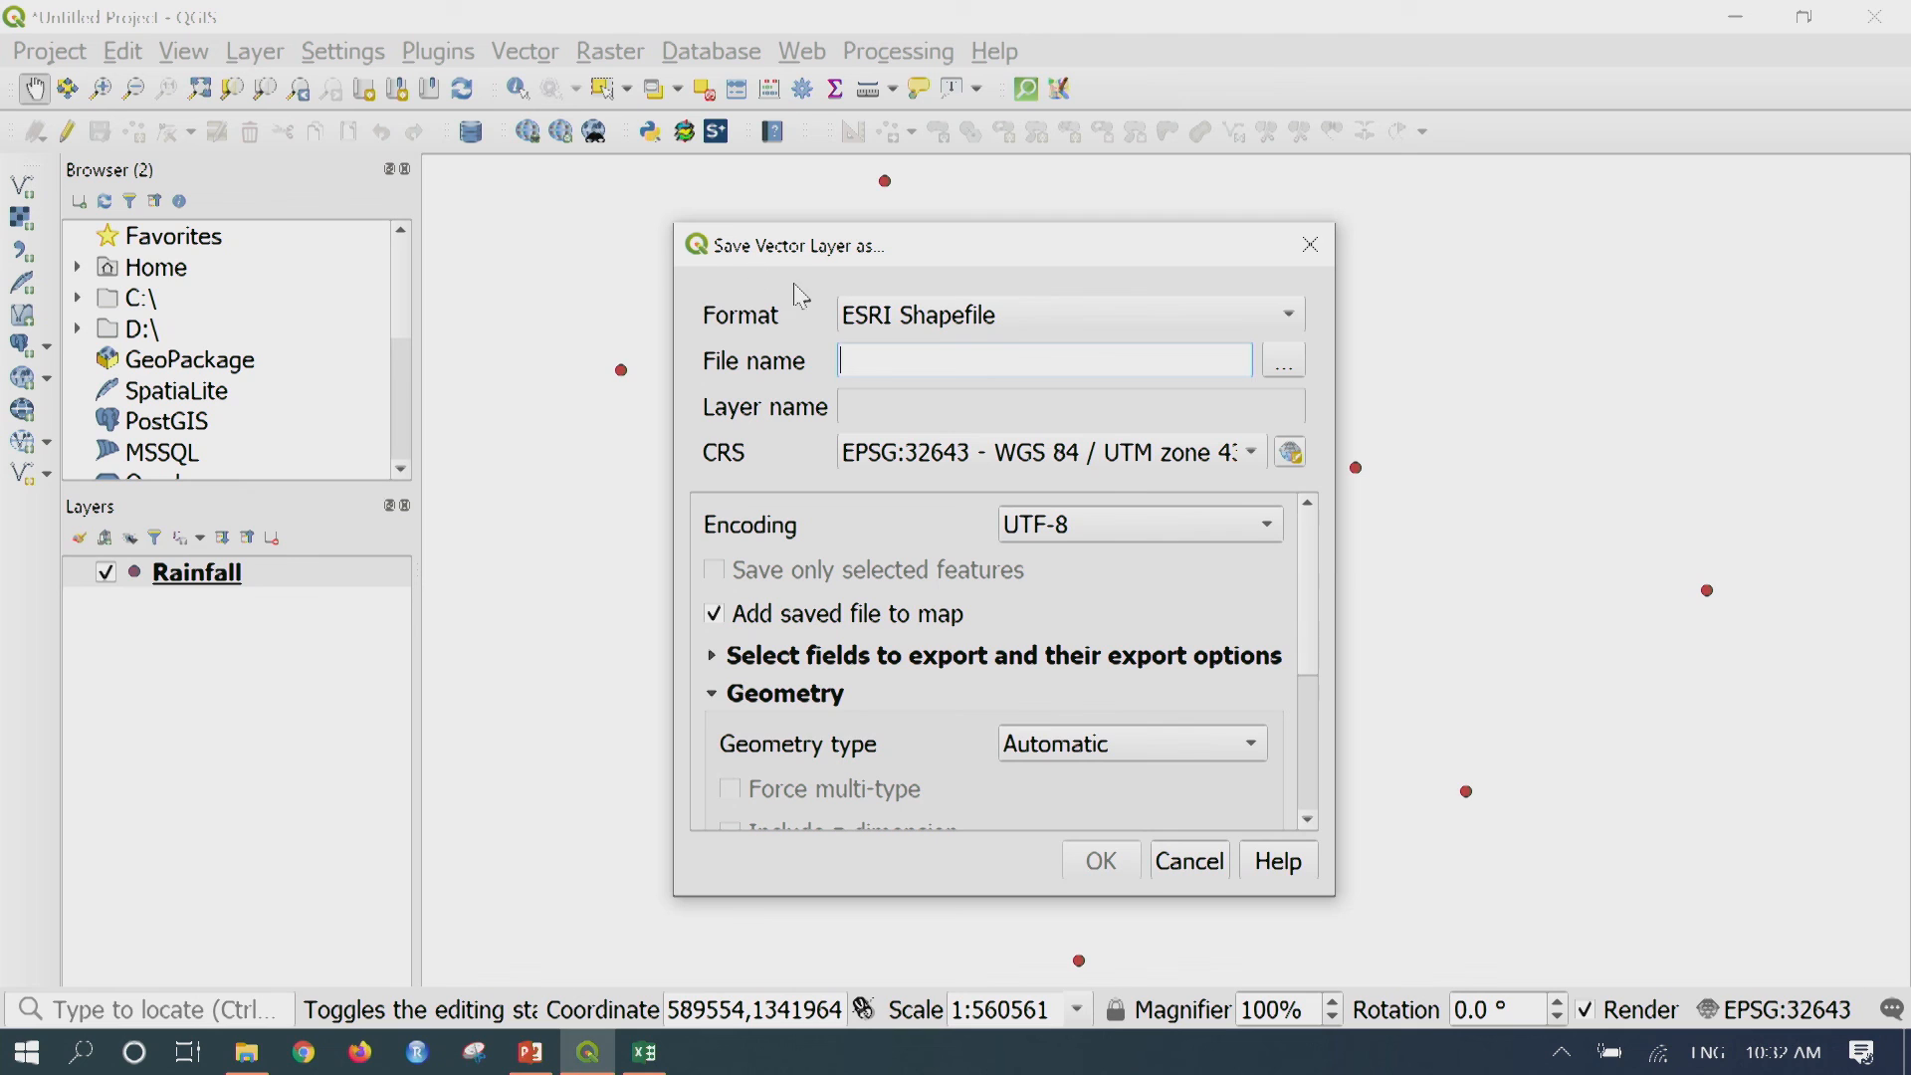
left_click(1025, 317)
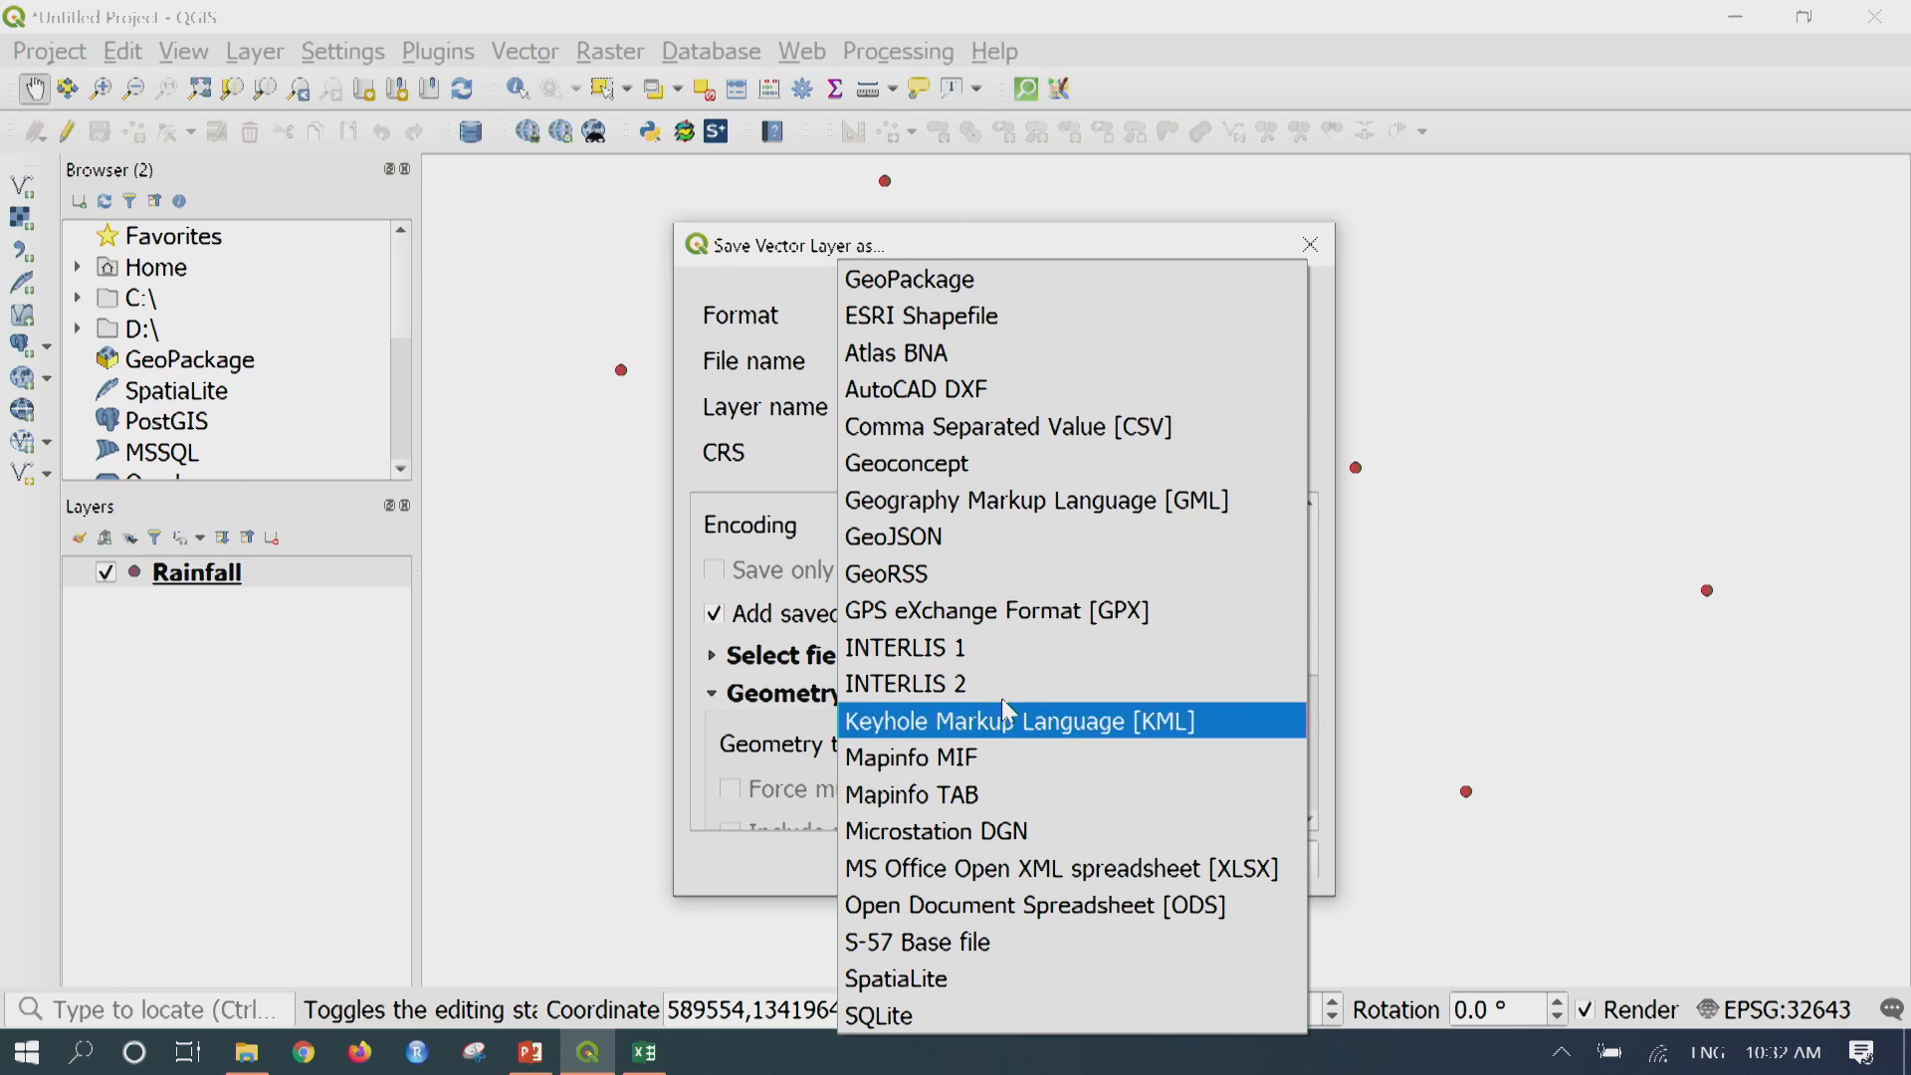
left_click(792, 324)
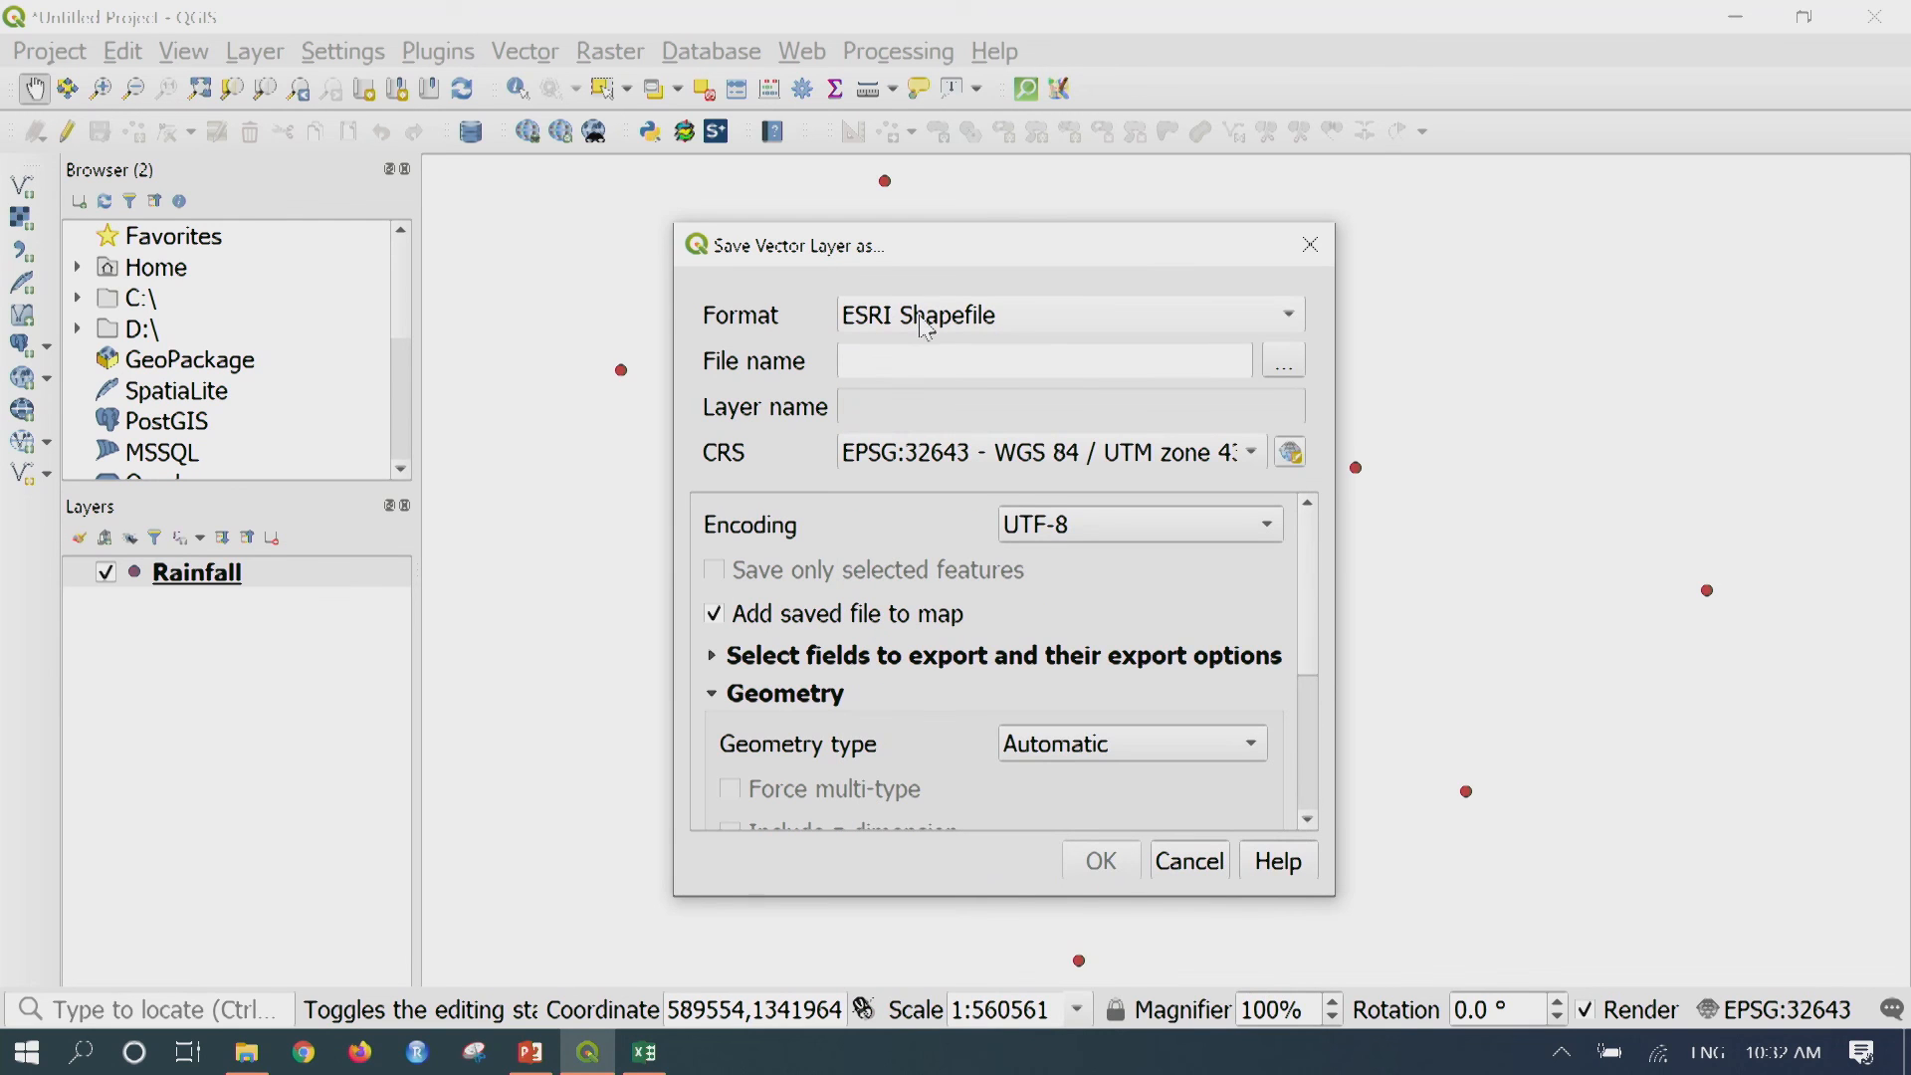
Set the export's output file to Rainfall_Latlong in the Datasets_for_NPTEL folder under D:\NPTEL
left_click(1284, 370)
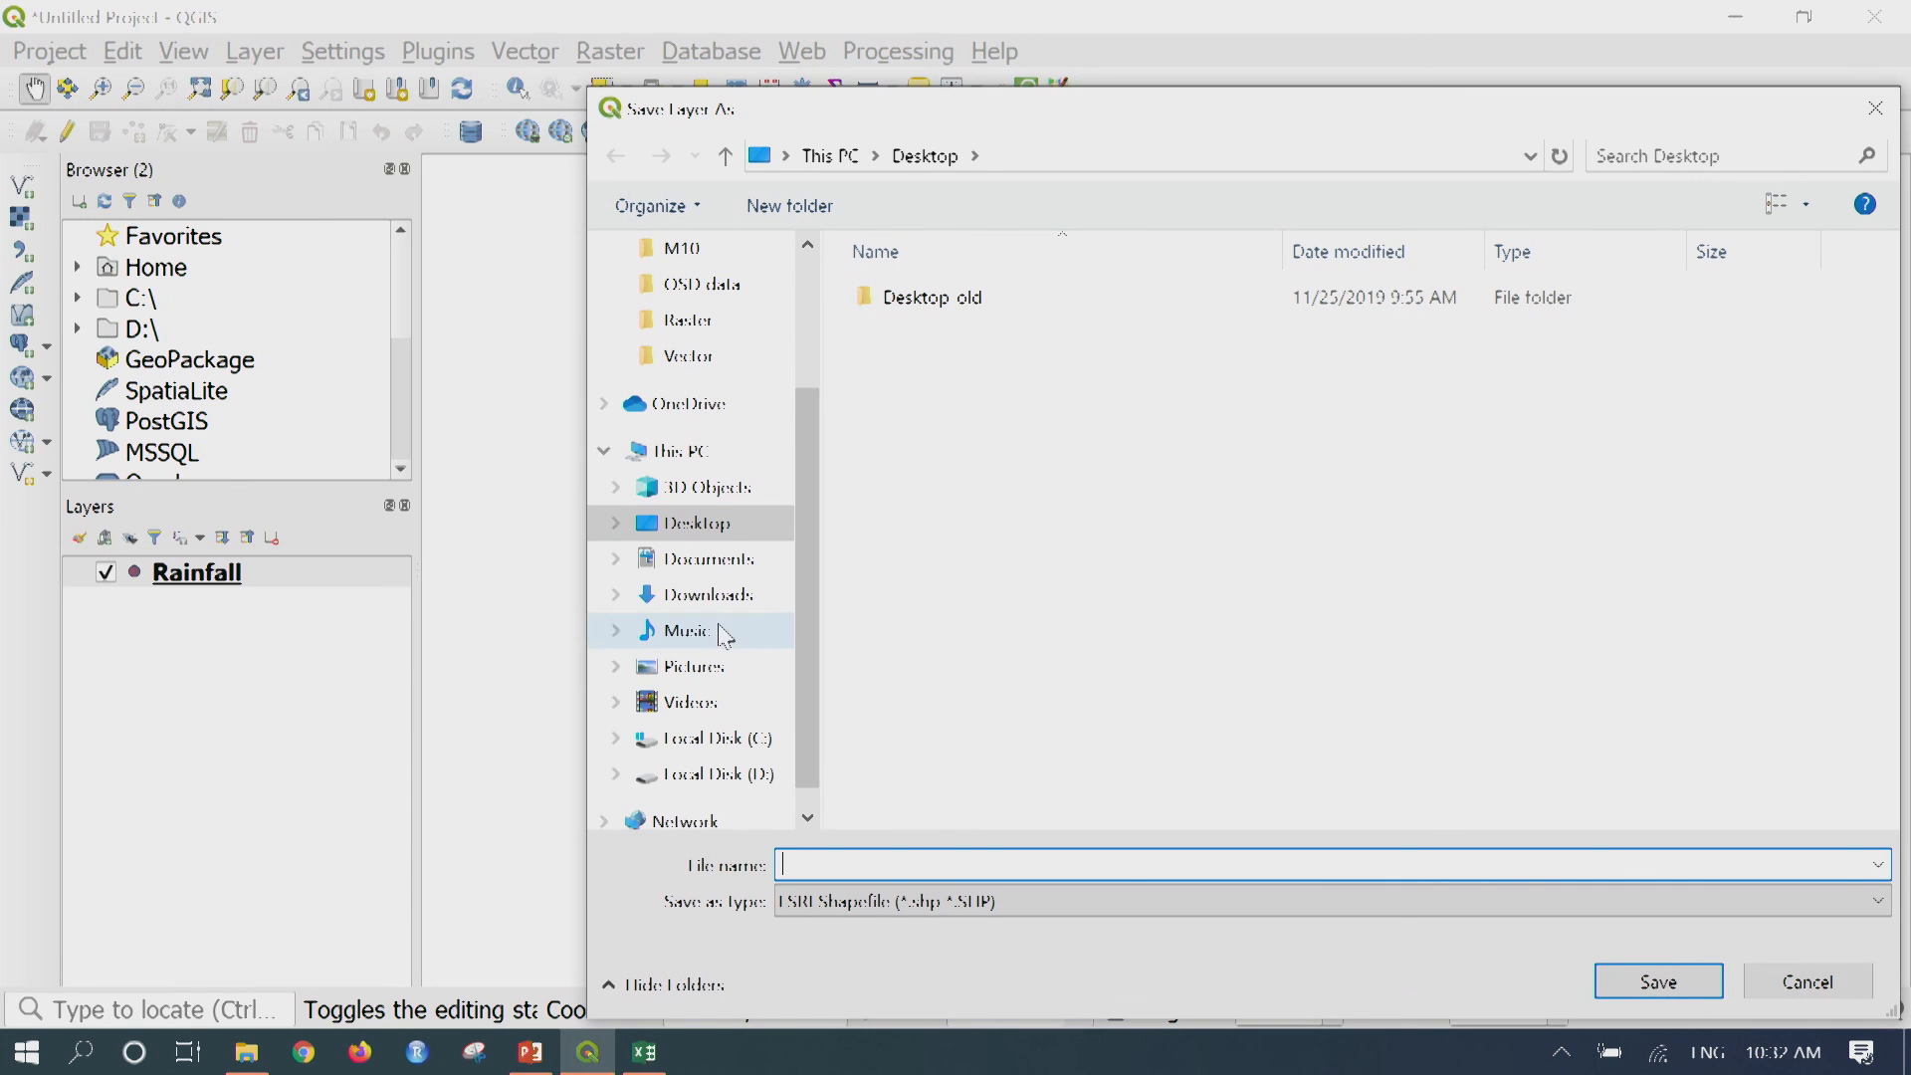
left_click(732, 775)
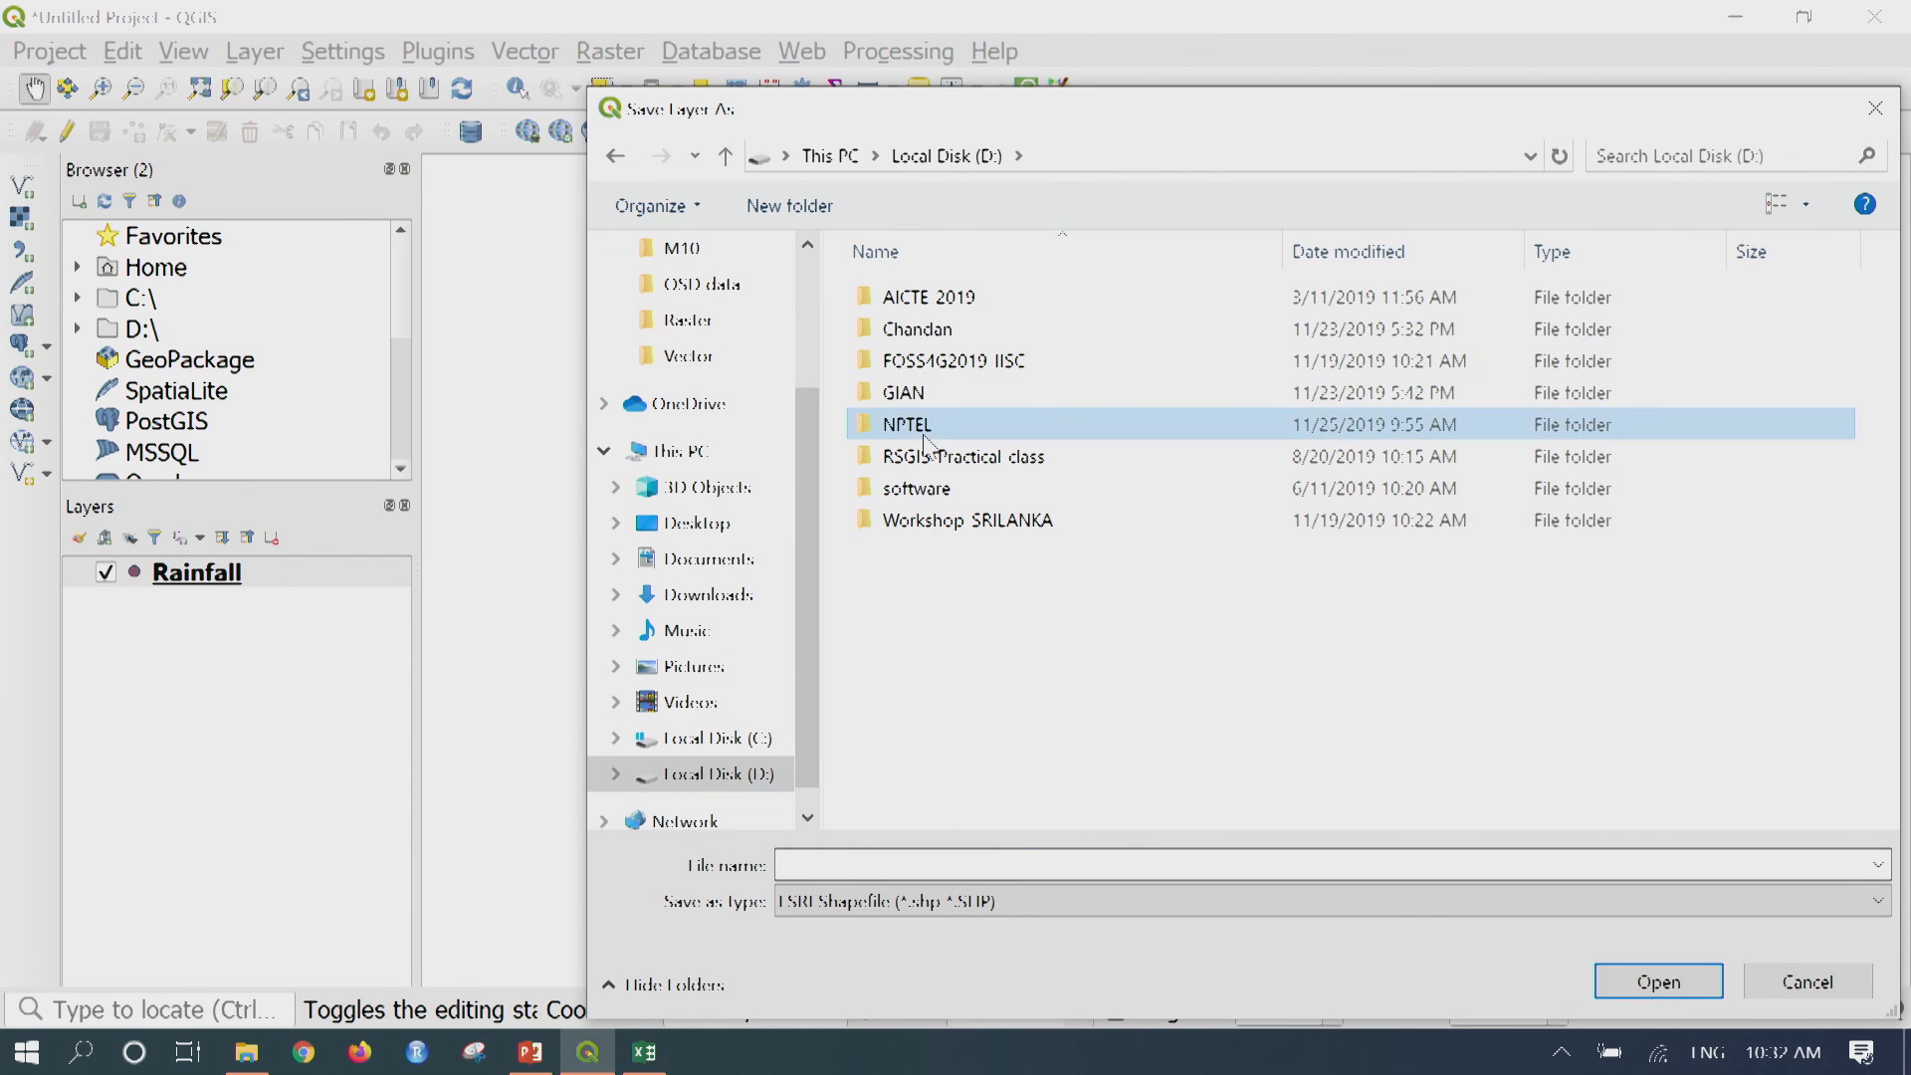
double_click(928, 426)
double_click(929, 299)
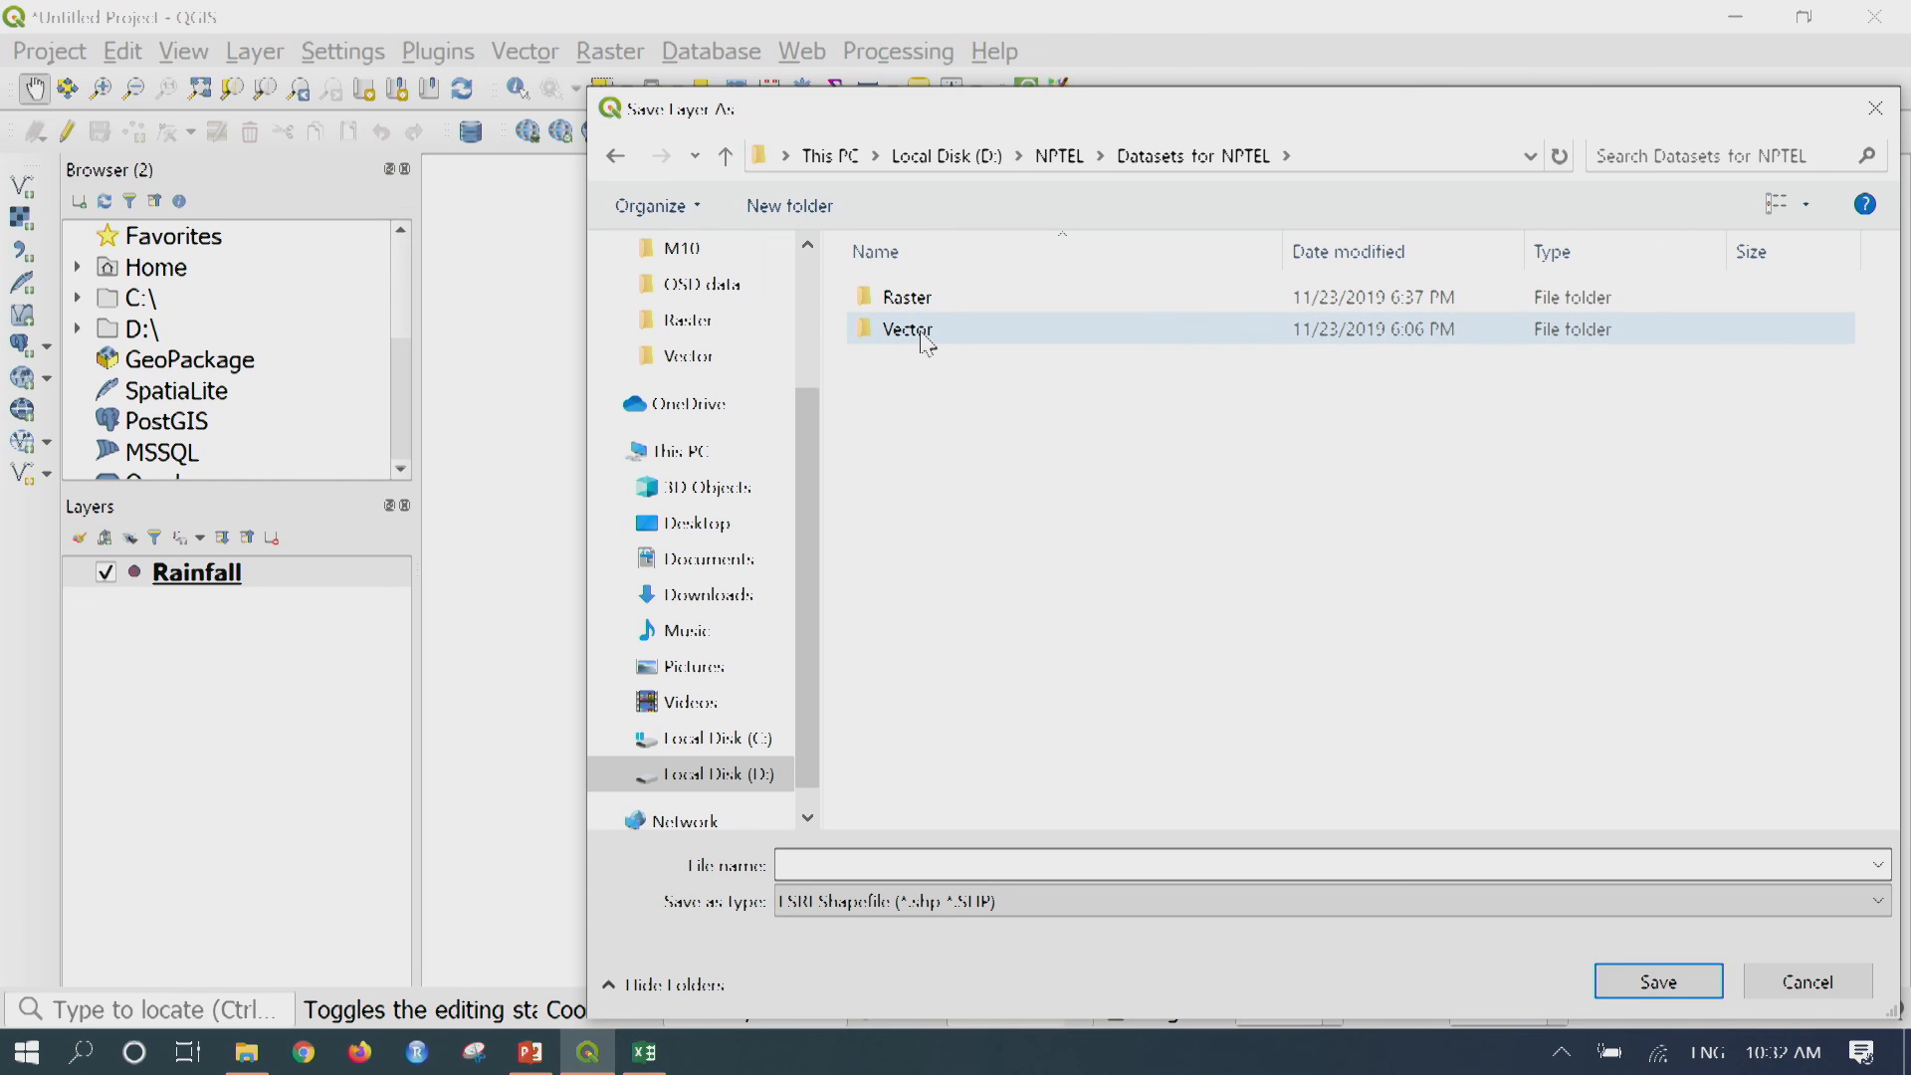
left_click(824, 867)
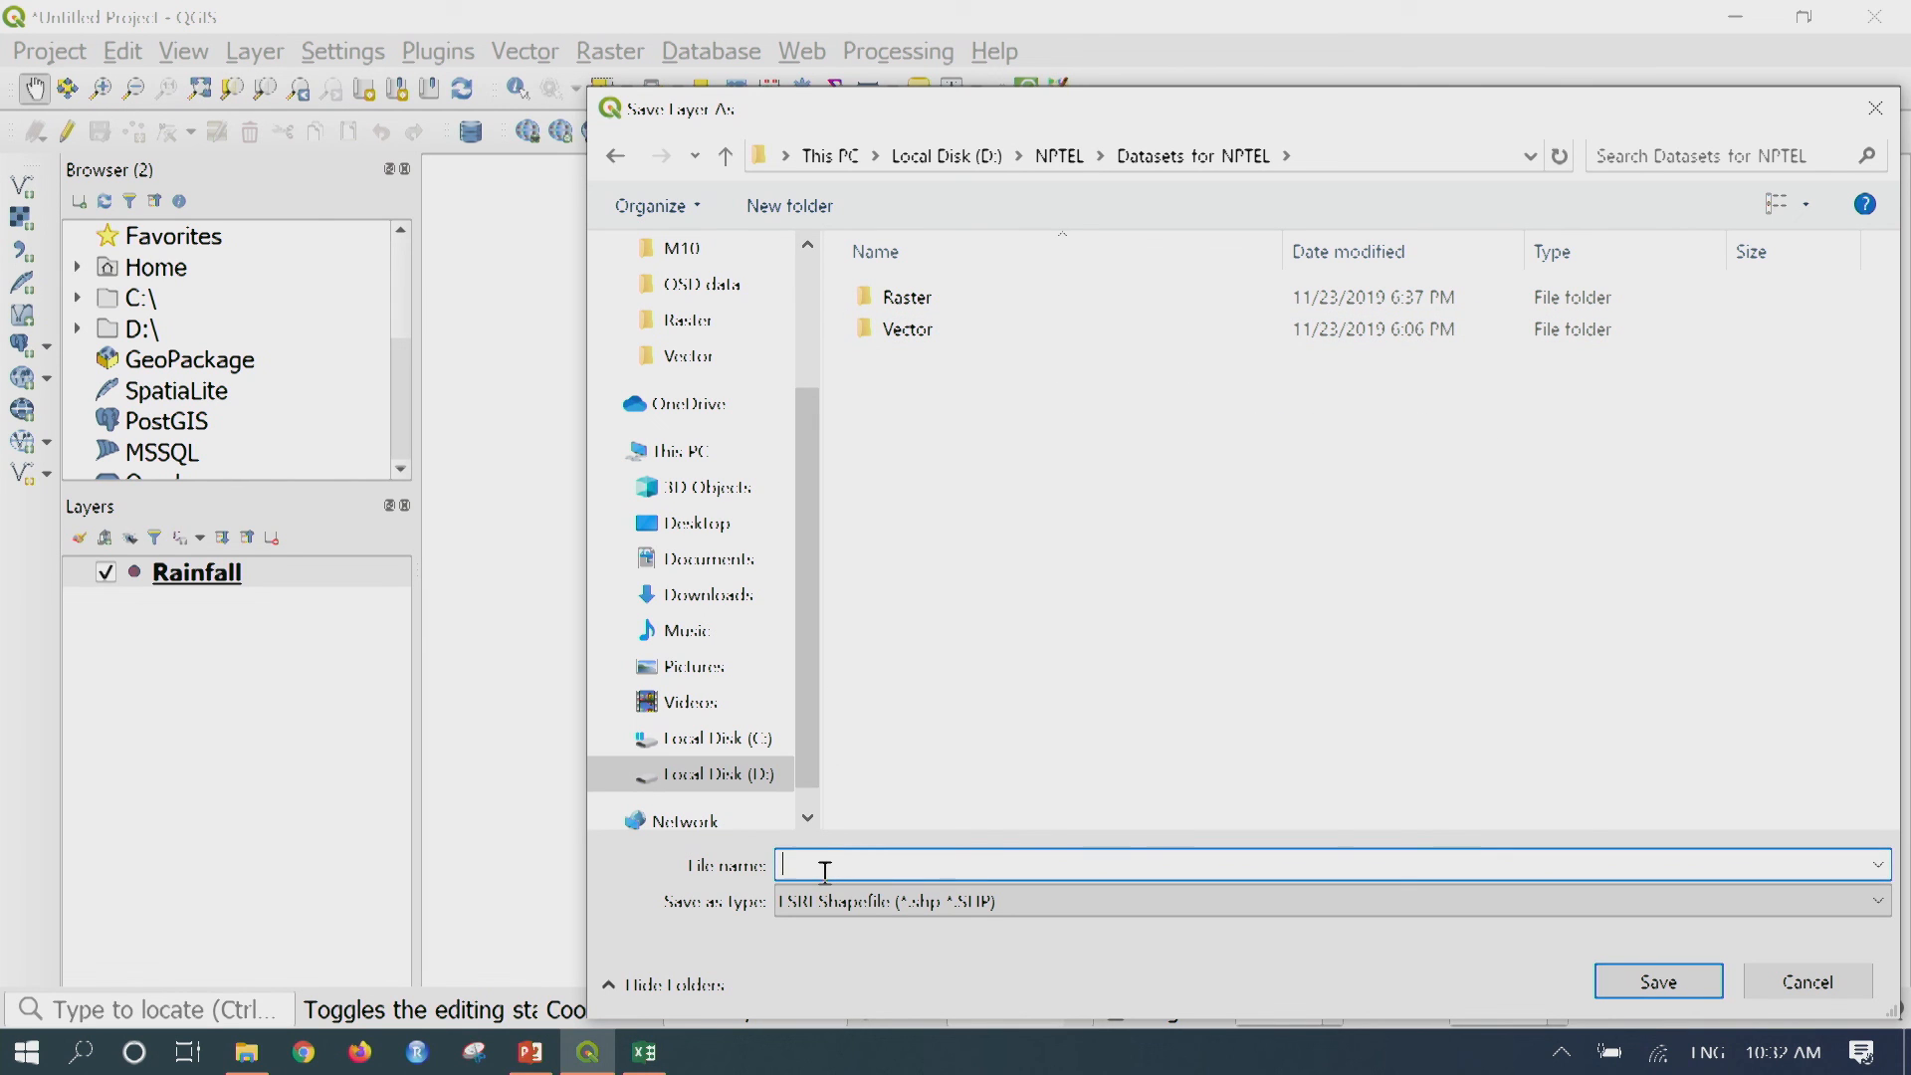
type("rA")
key("BackSpace")
type("Rani")
key("BackSpace")
type("infall_Latlong")
left_click(1656, 979)
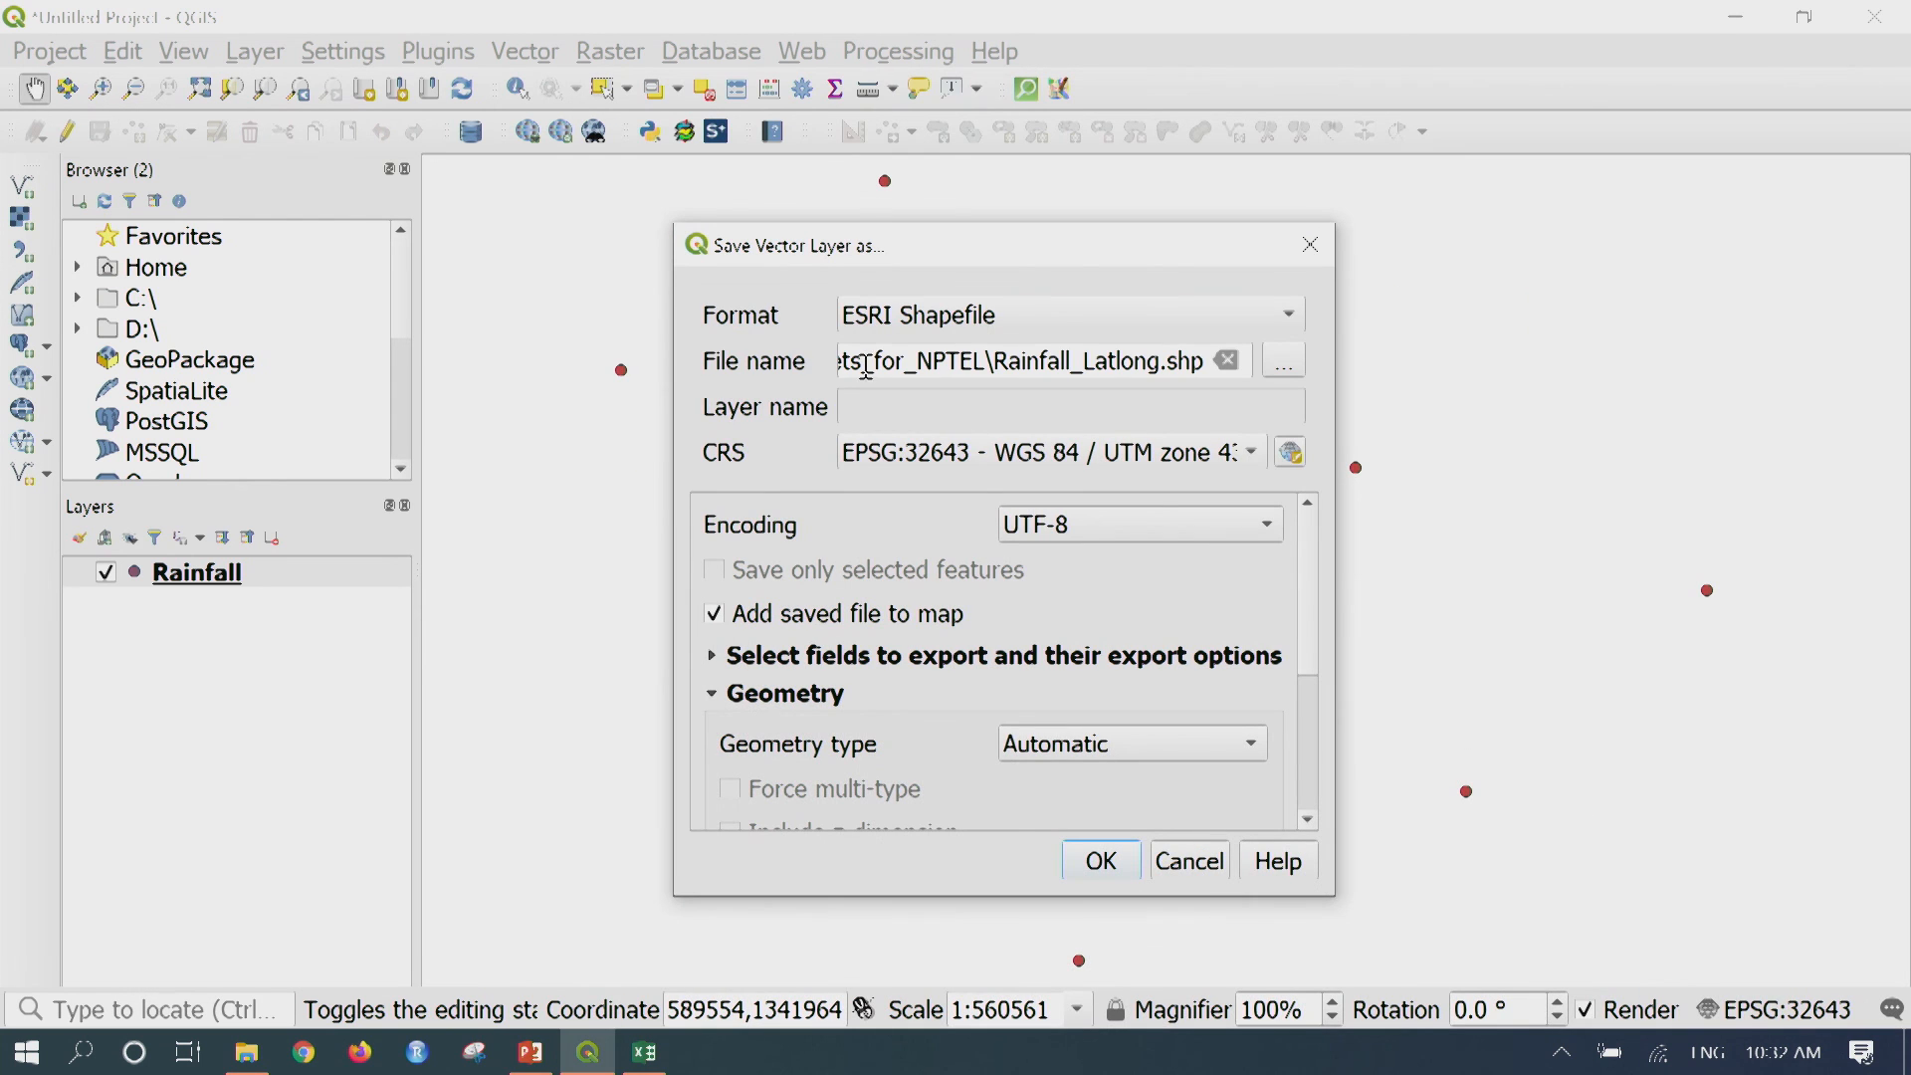
Set the export's coordinate reference system to EPSG:4326 - WGS 84 and export the layer
left_click_drag(1000, 358, 1209, 356)
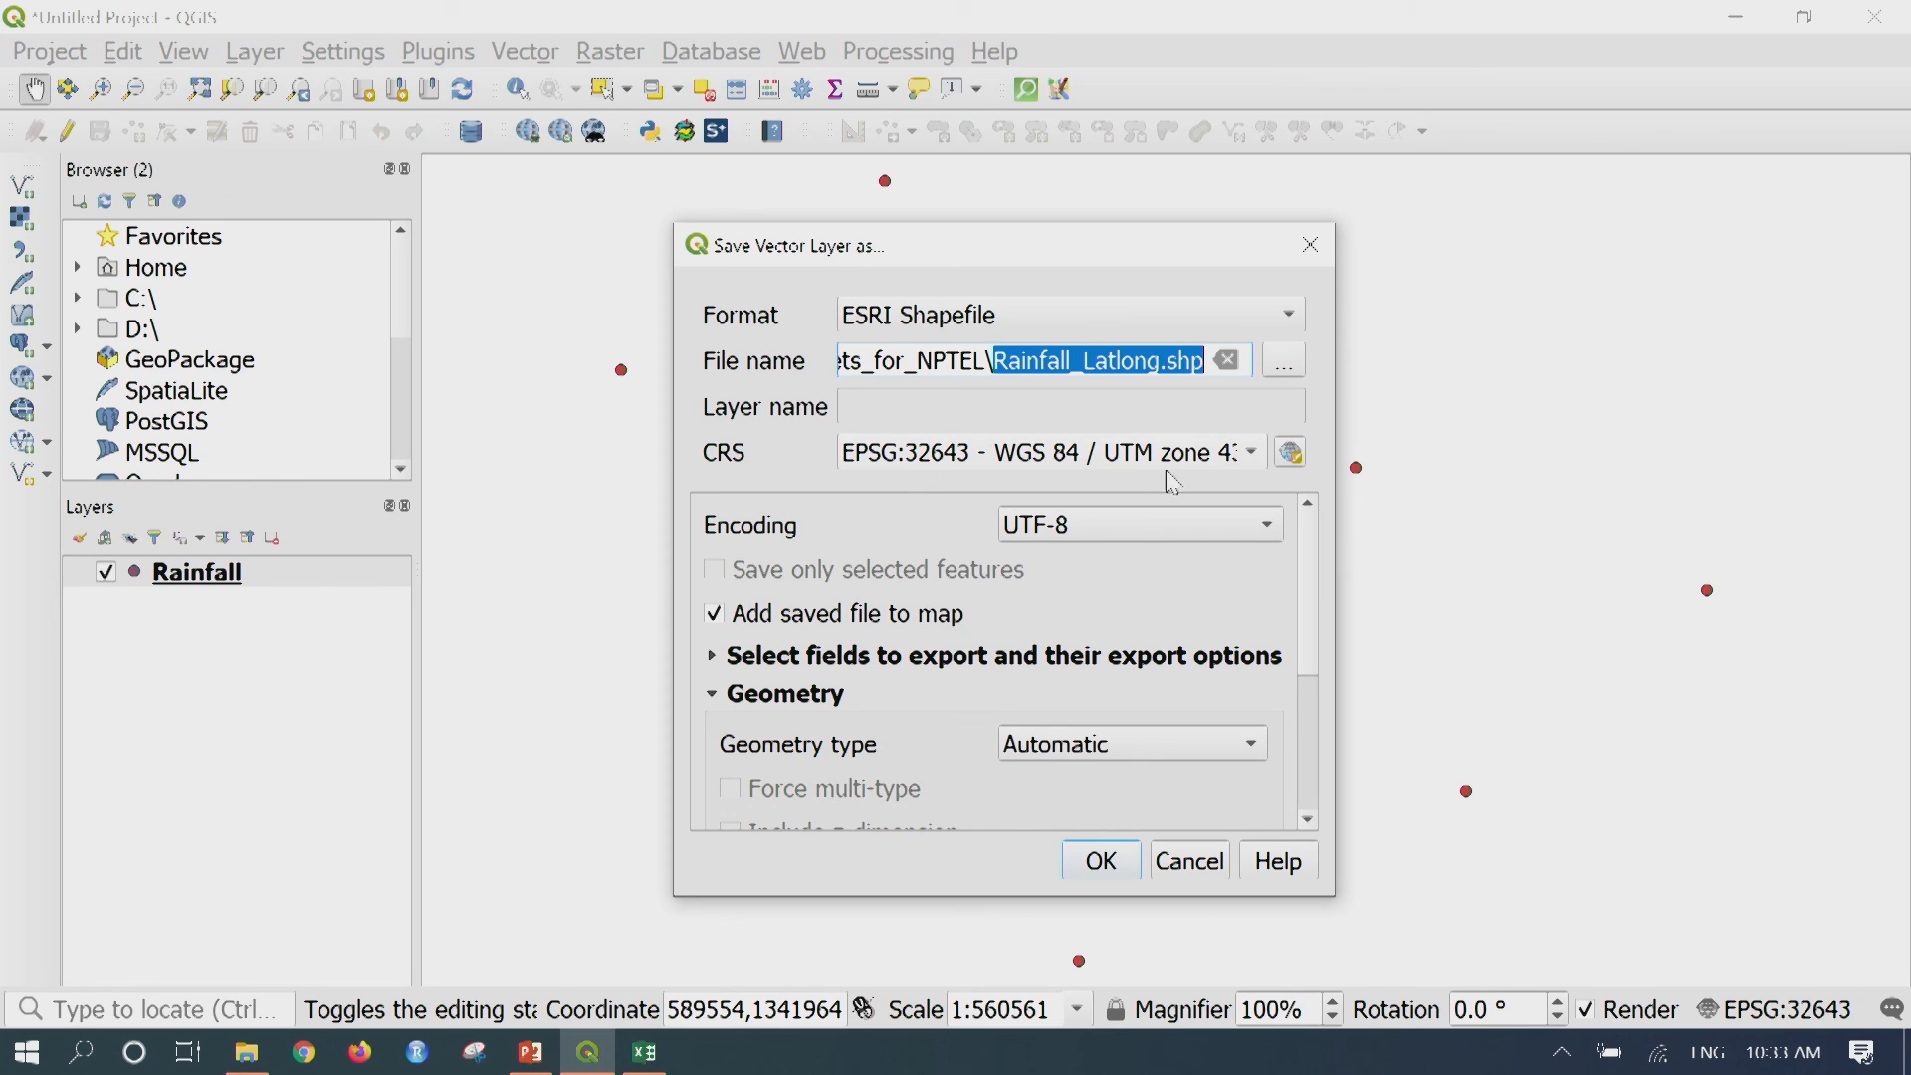
left_click_drag(1335, 464, 1532, 458)
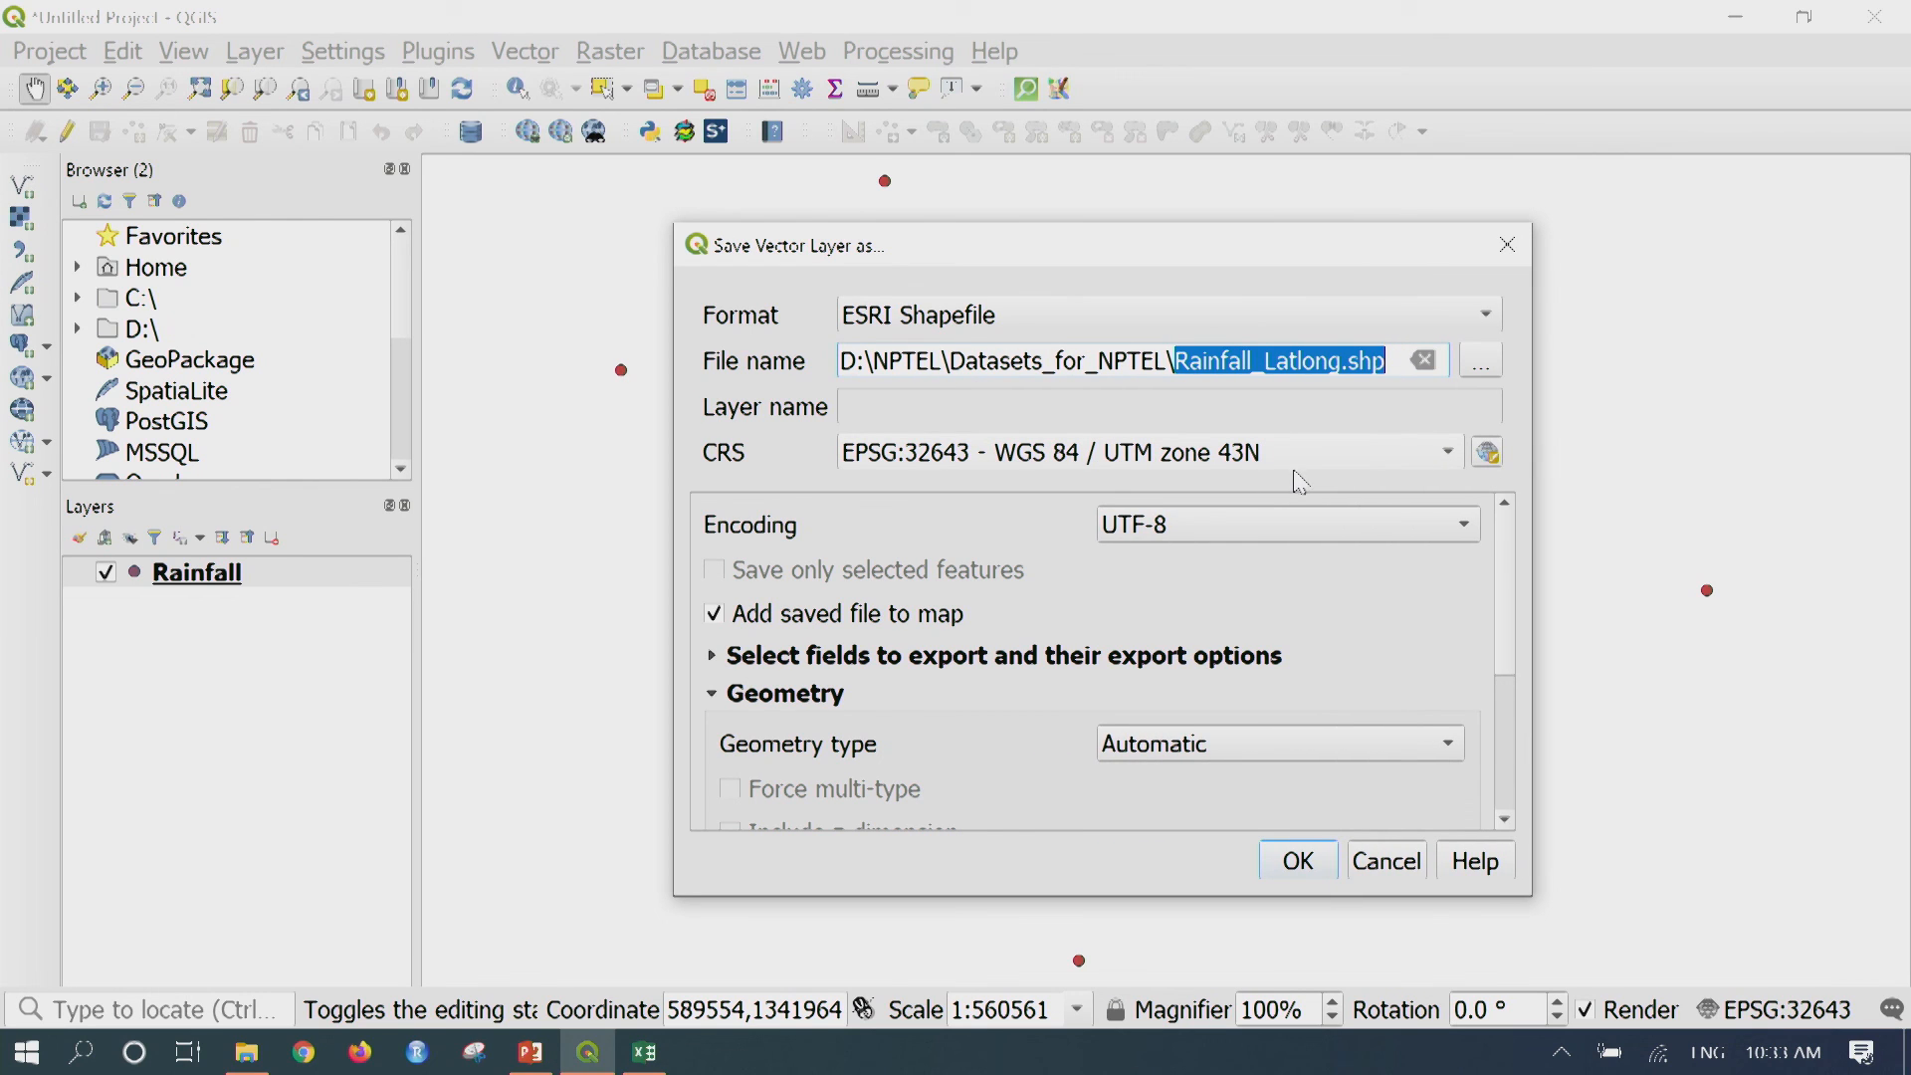
left_click(1489, 454)
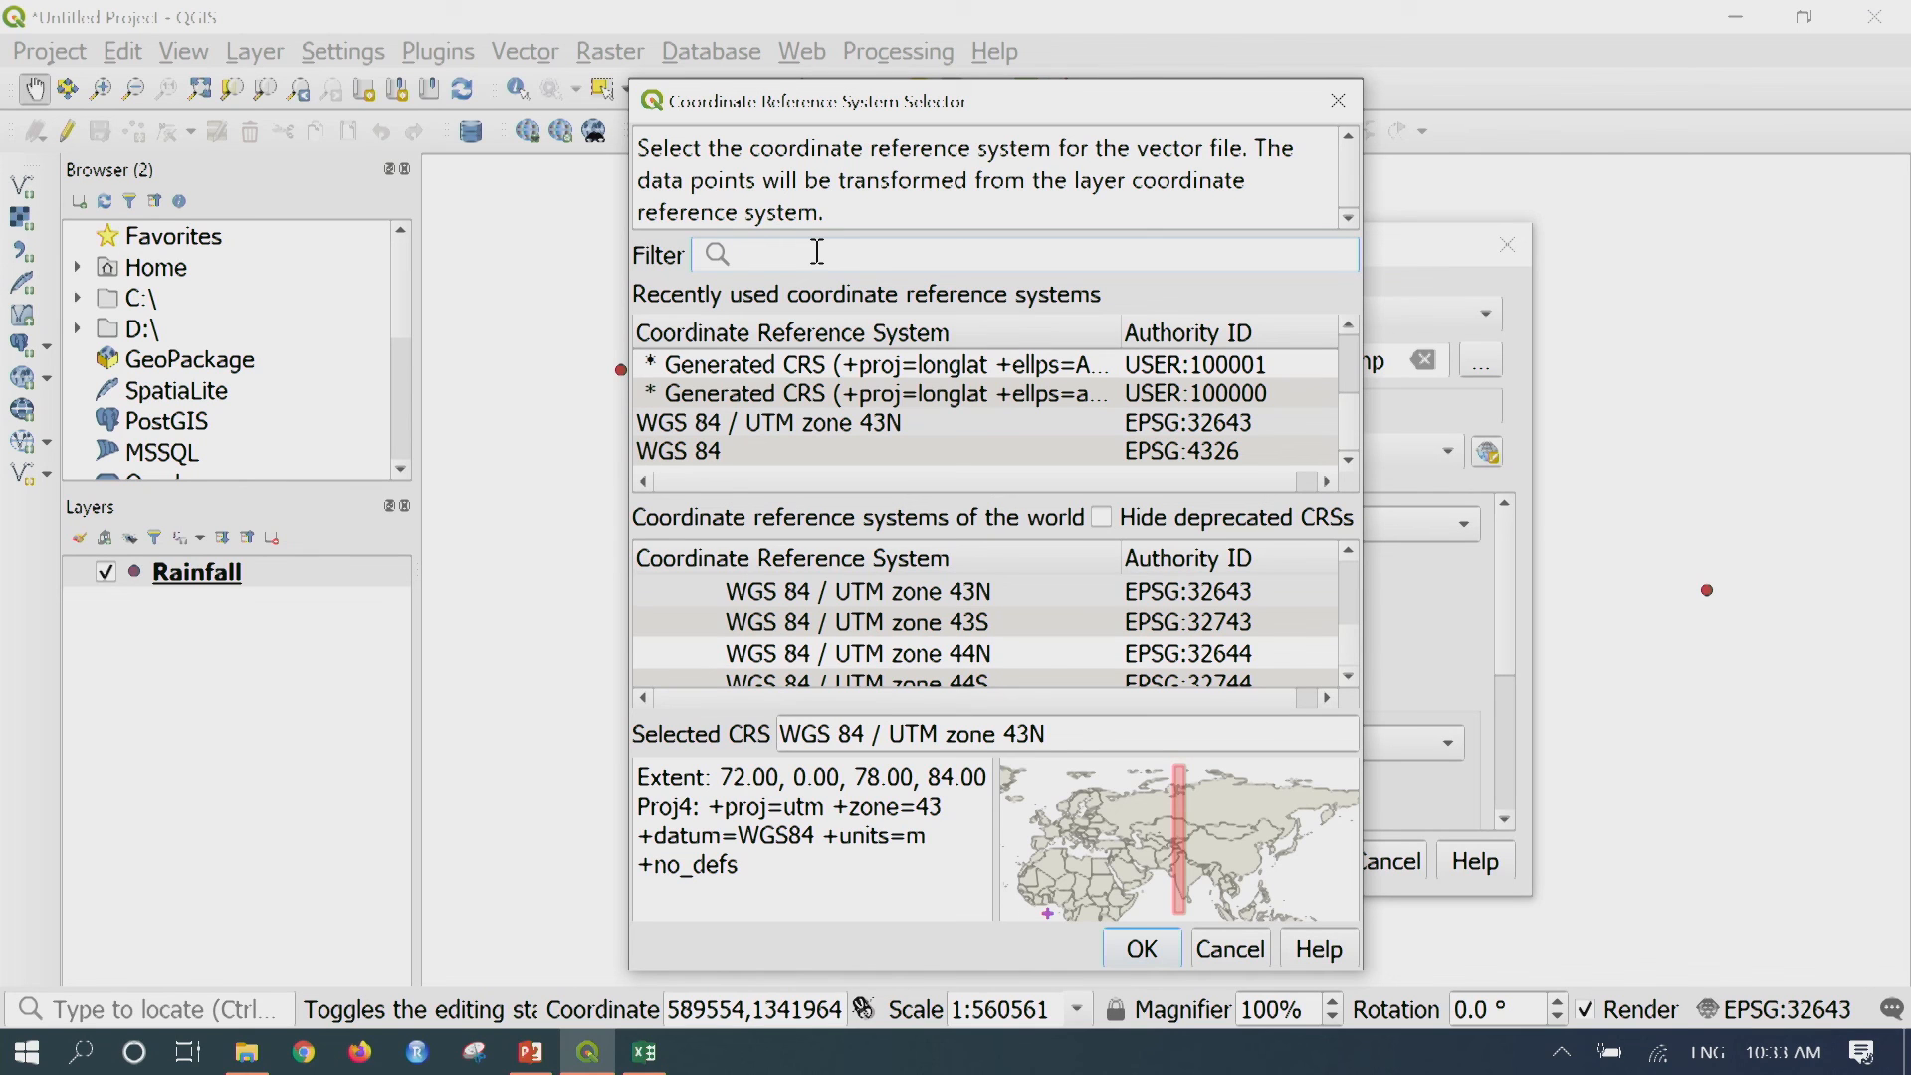
type("4326")
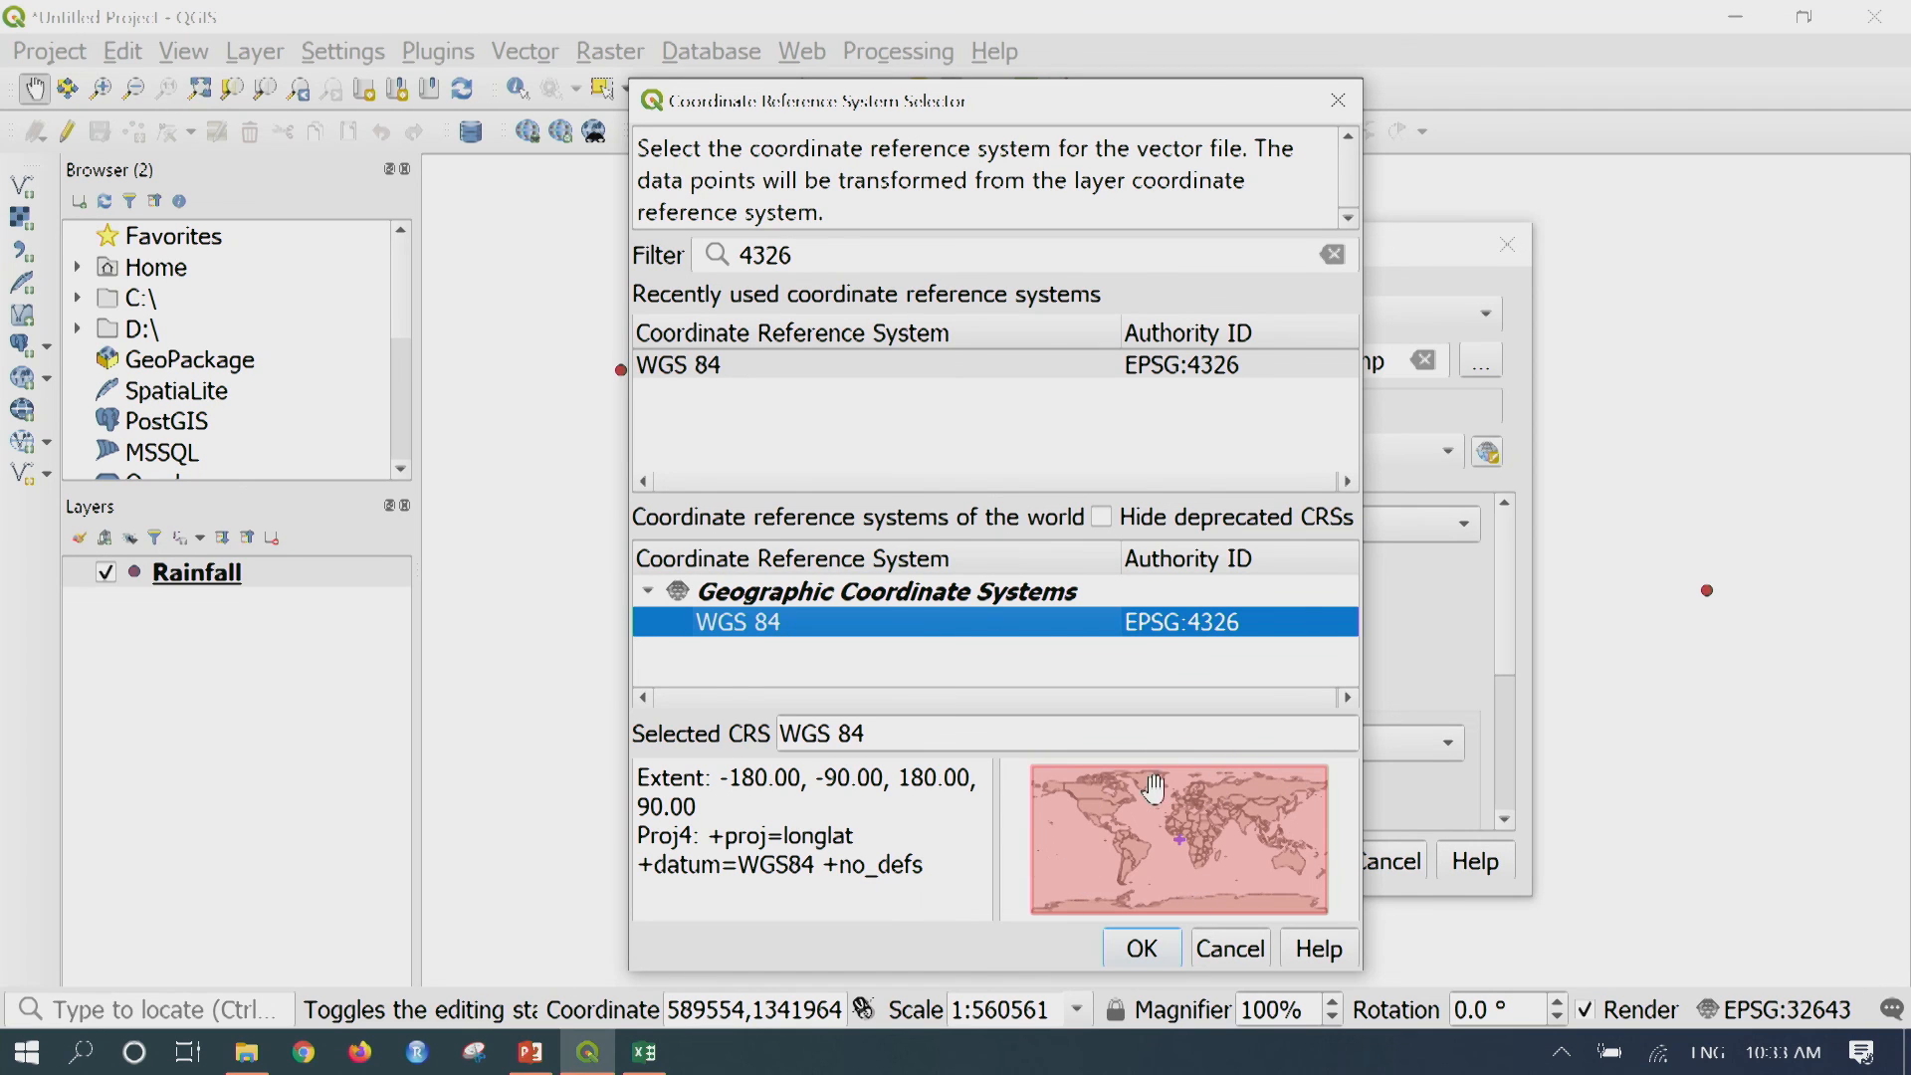
left_click(1158, 951)
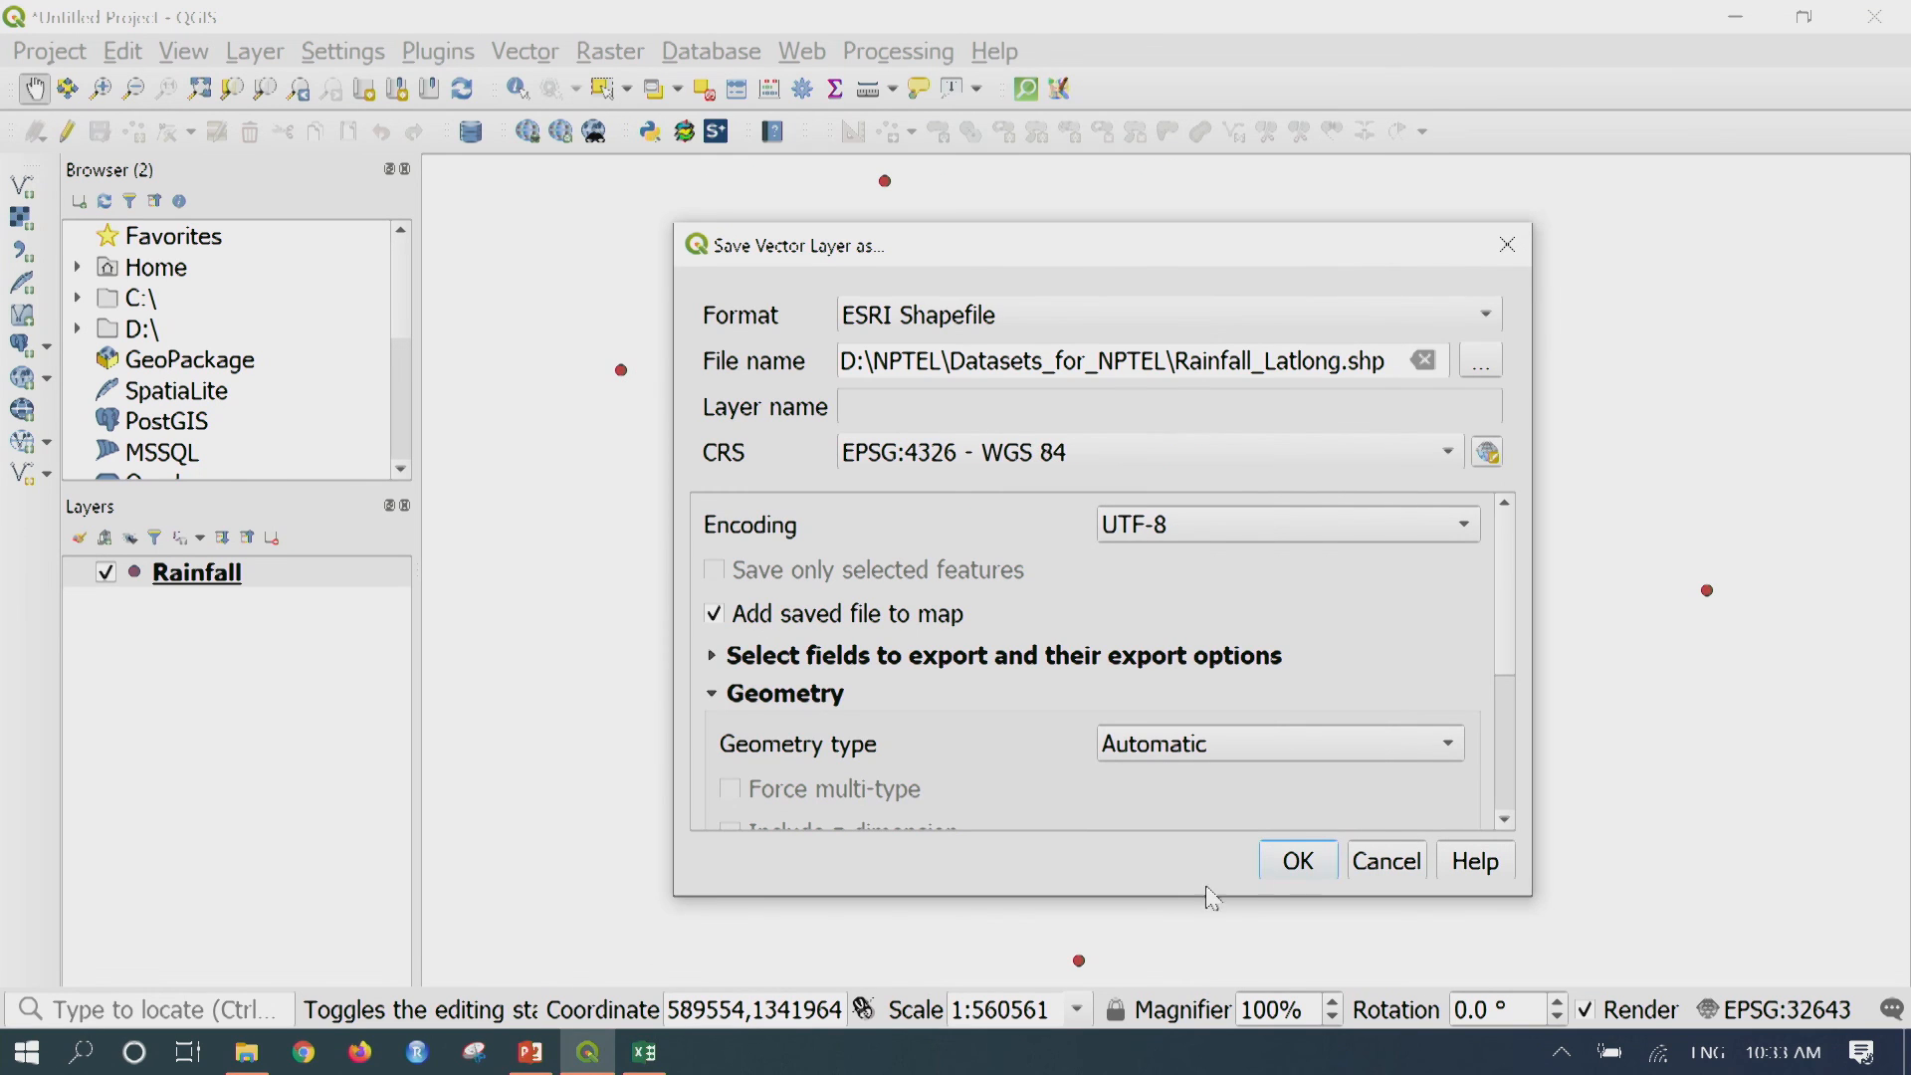
left_click(1297, 864)
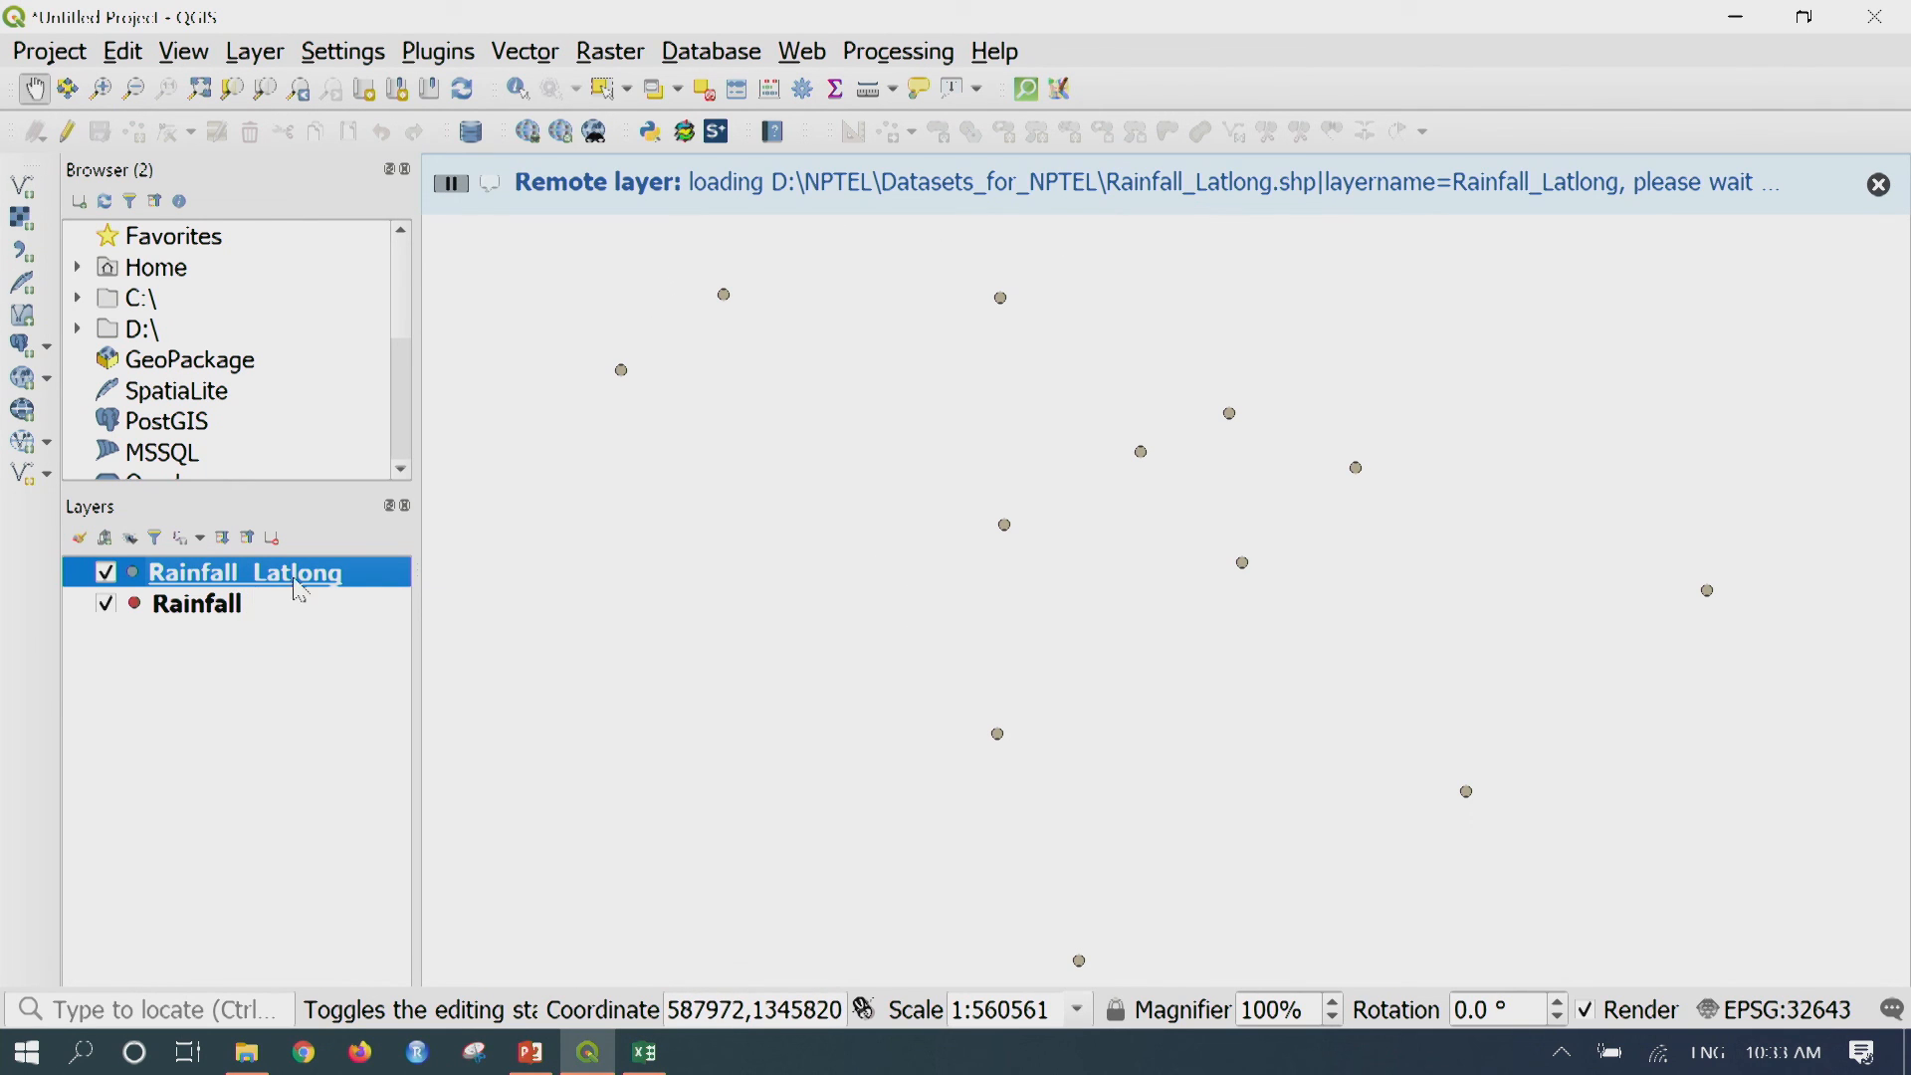
Check the Rainfall_Latlong layer's coordinate reference system, extent and units in its layer information, then close the properties
right_click(382, 583)
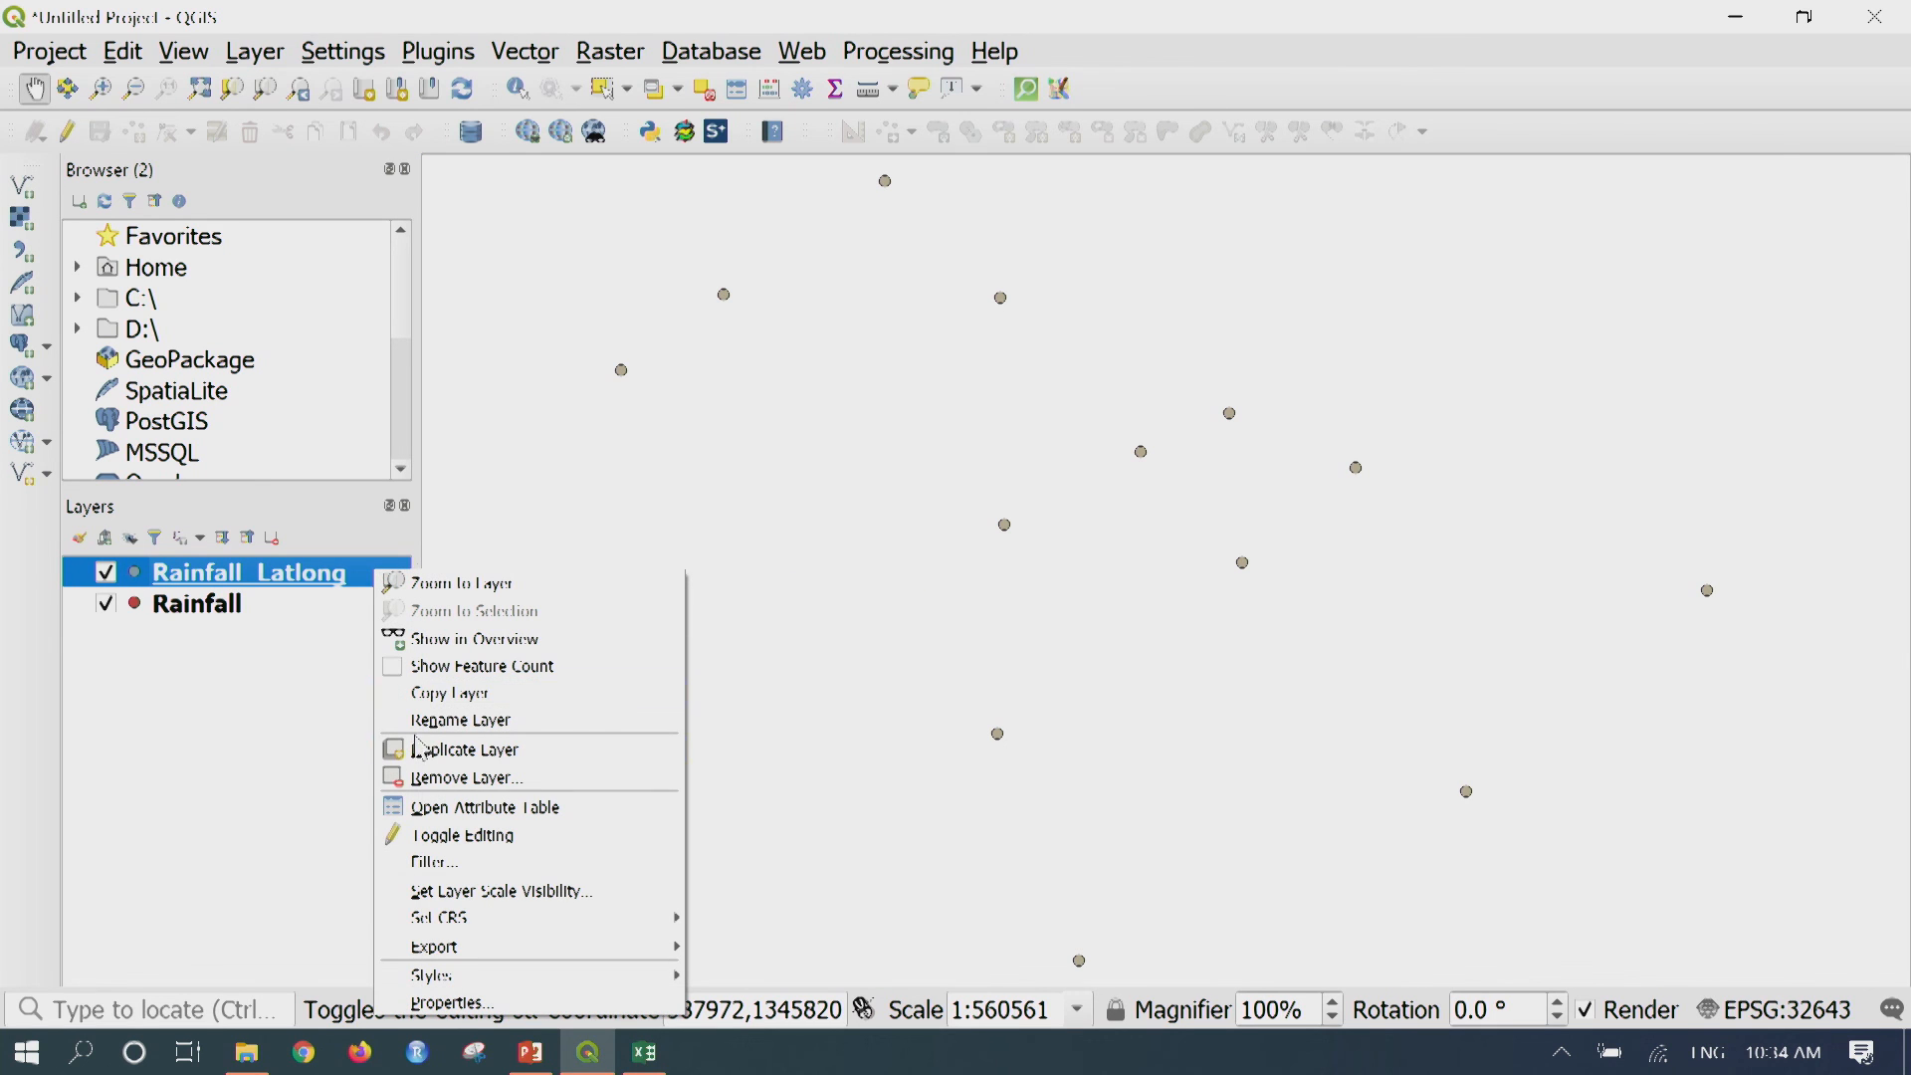
left_click(456, 1003)
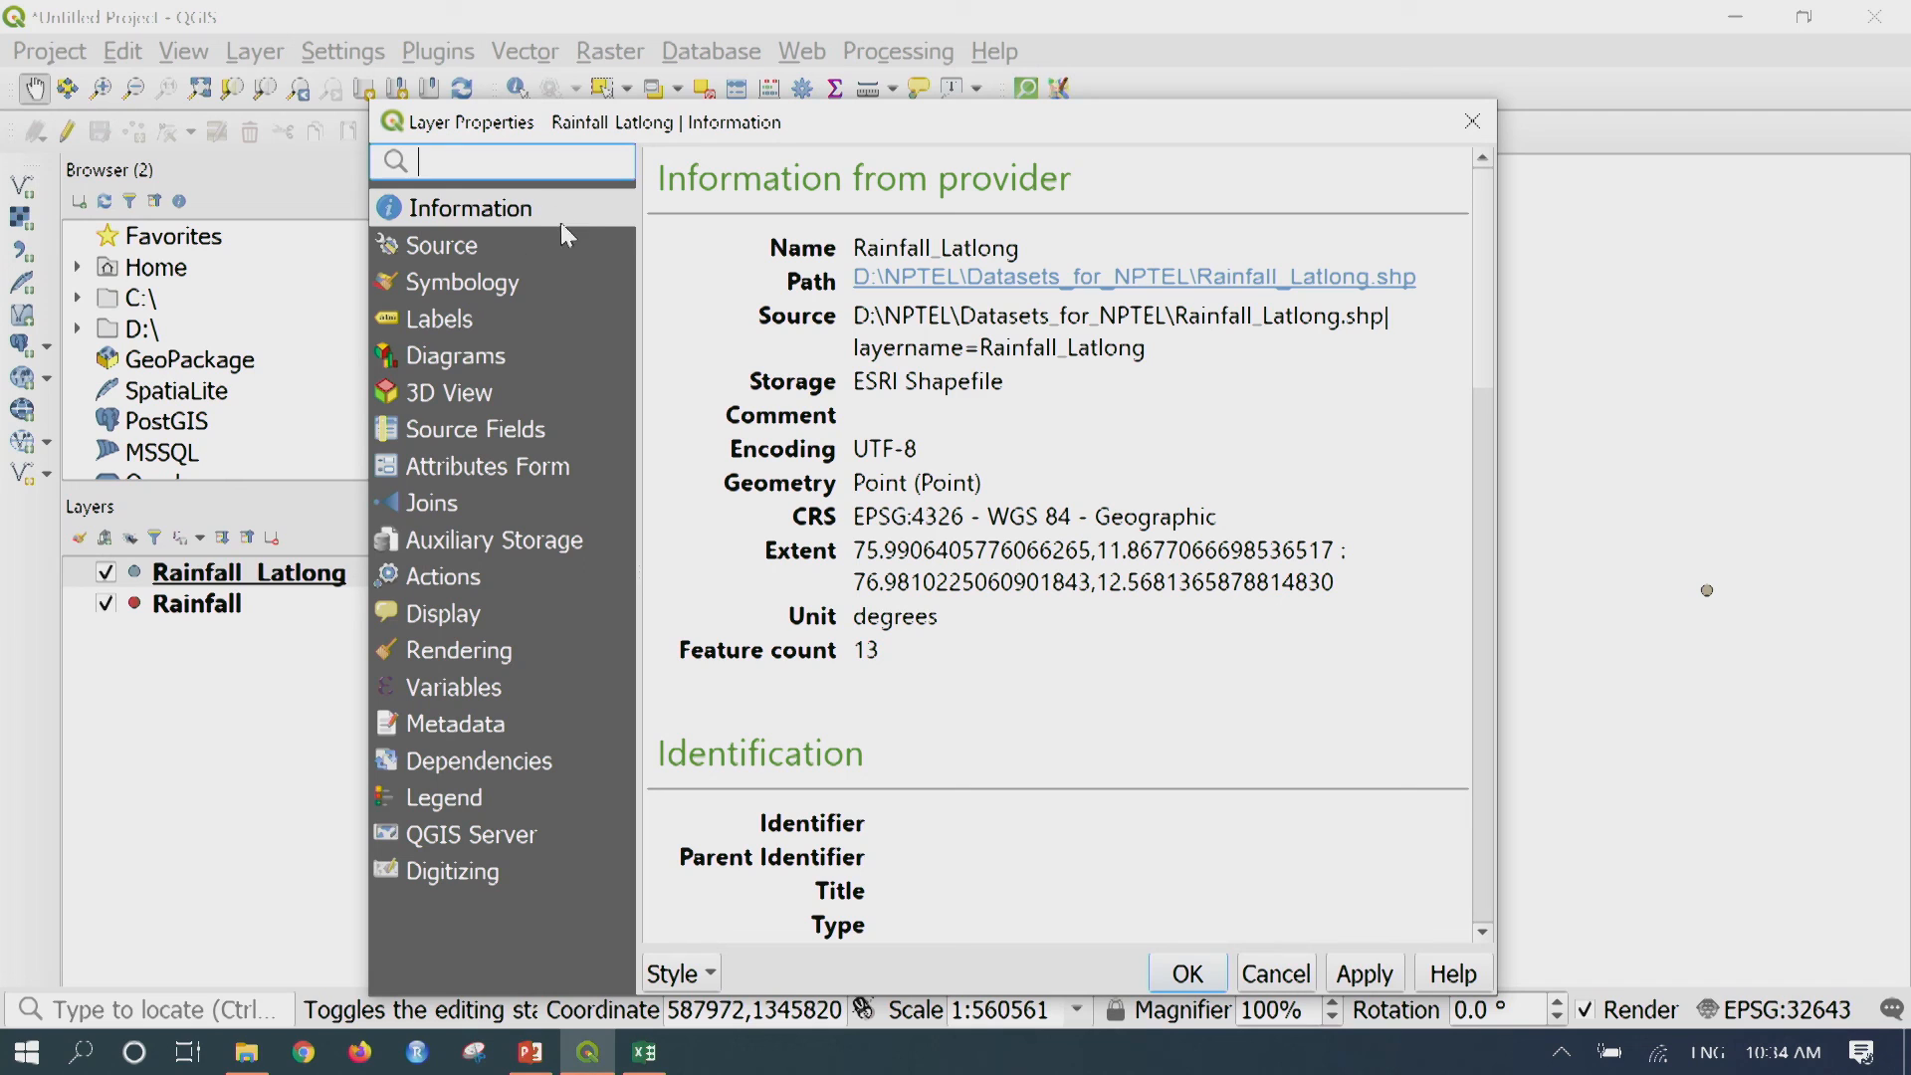
left_click(1472, 121)
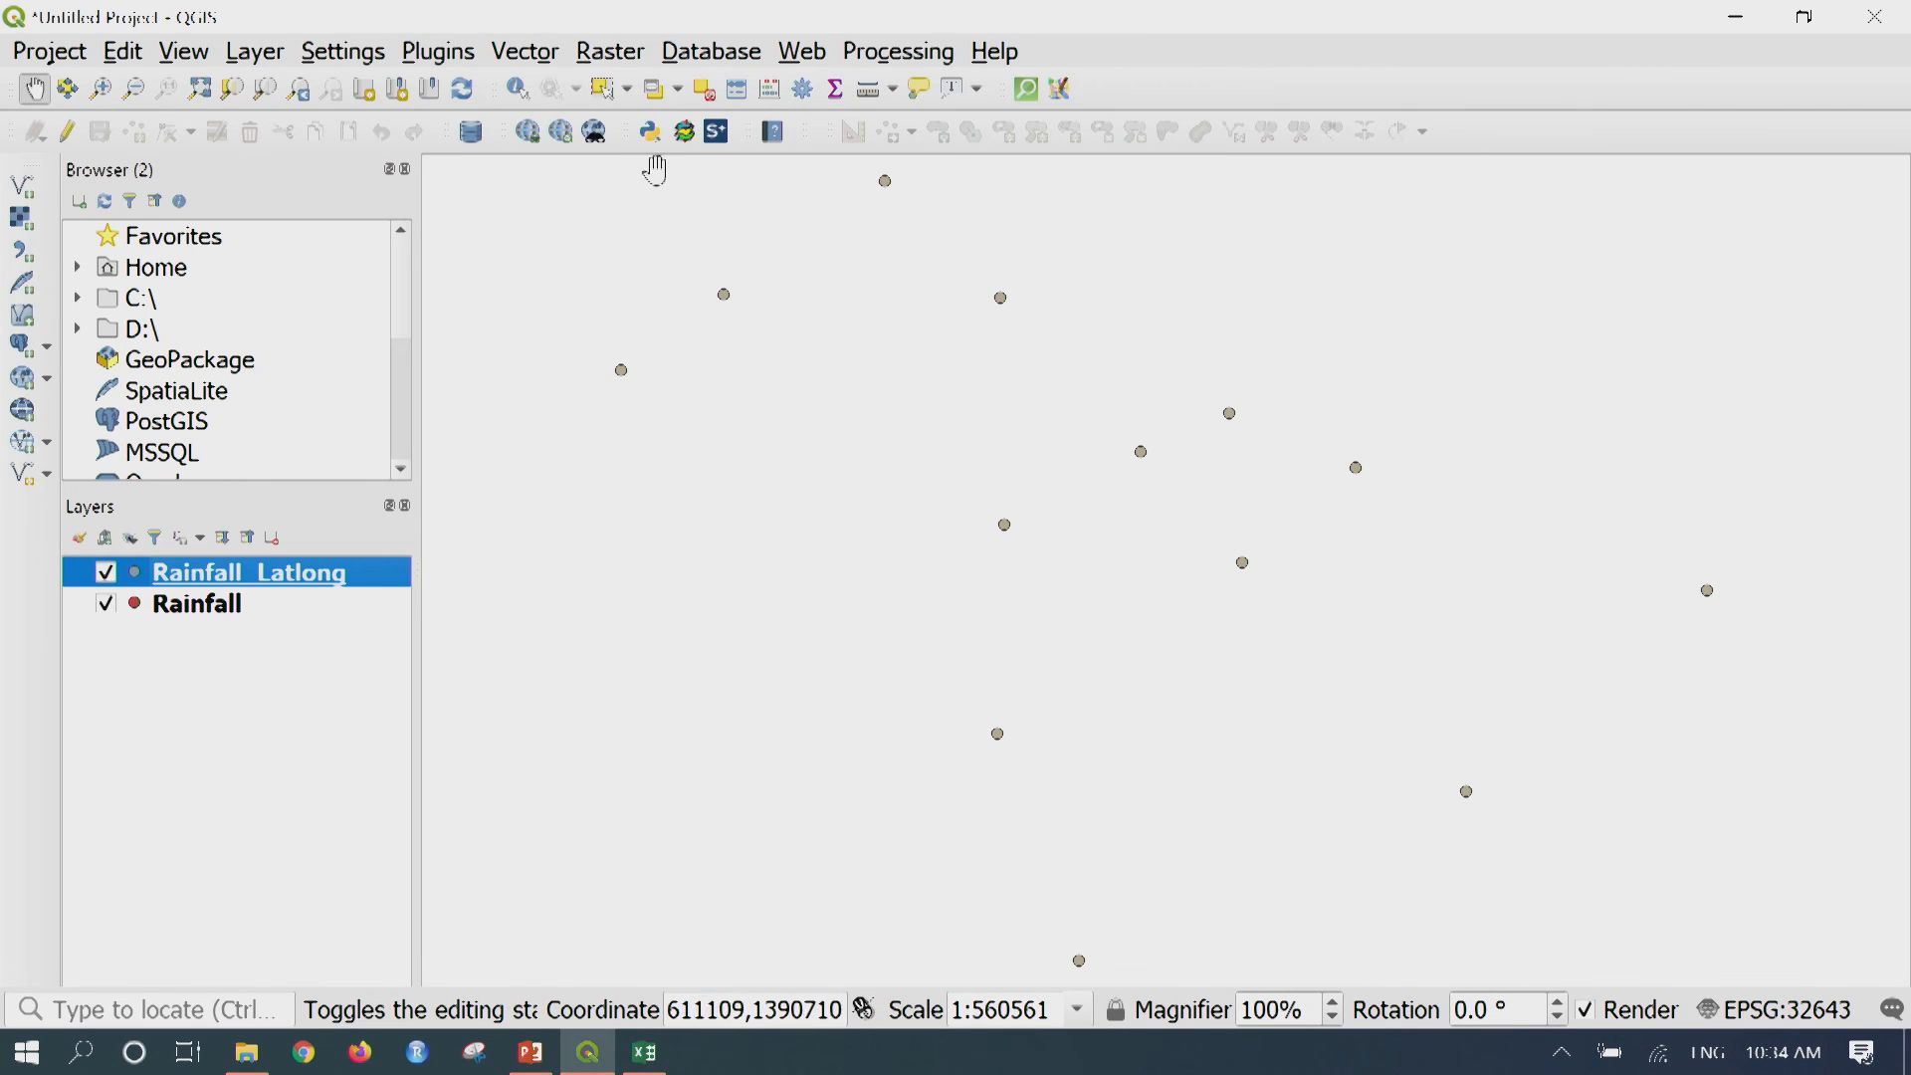